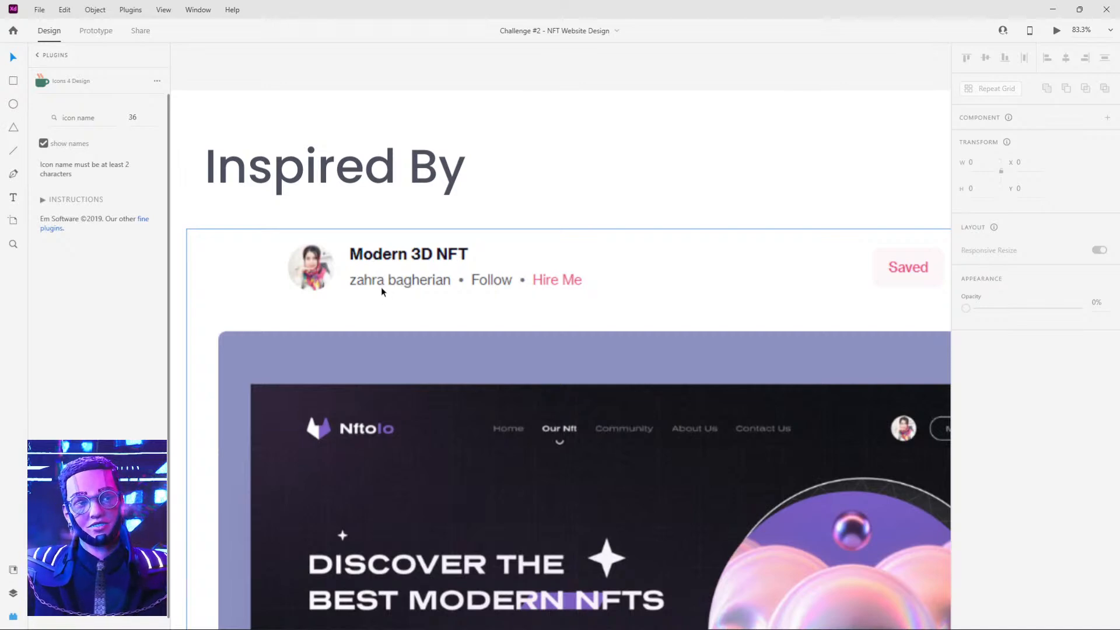
Review the inspiration shot in the challenge brief and the finished NFT homepage below the Day 2 artboard.
scroll(660, 317, "down", 5)
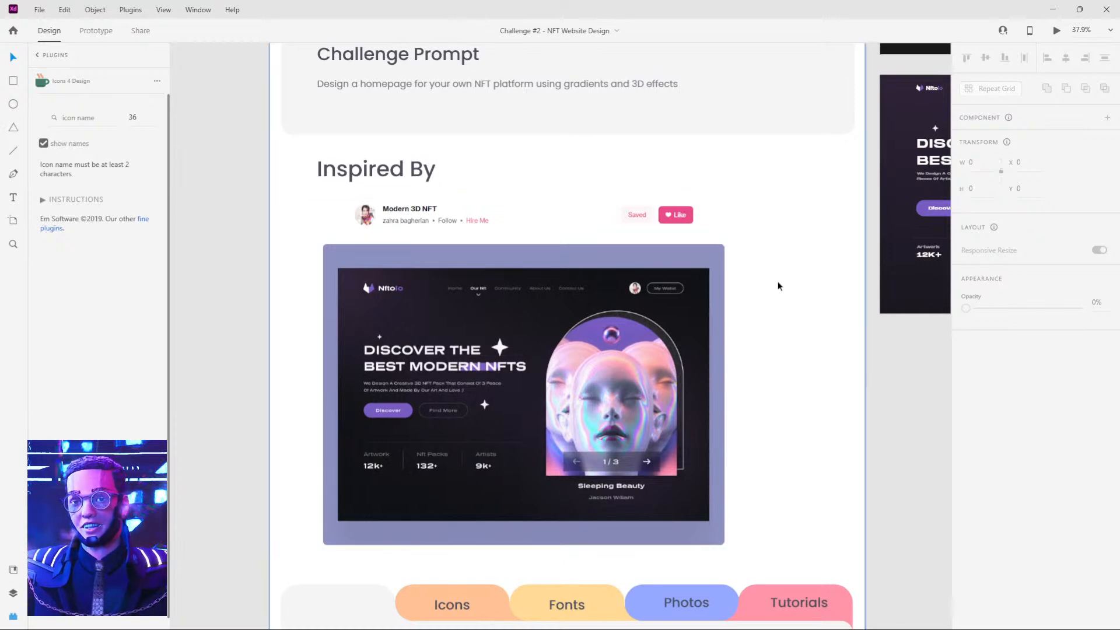
left_click_drag(759, 245, 330, 448)
left_click_drag(660, 159, 500, 265)
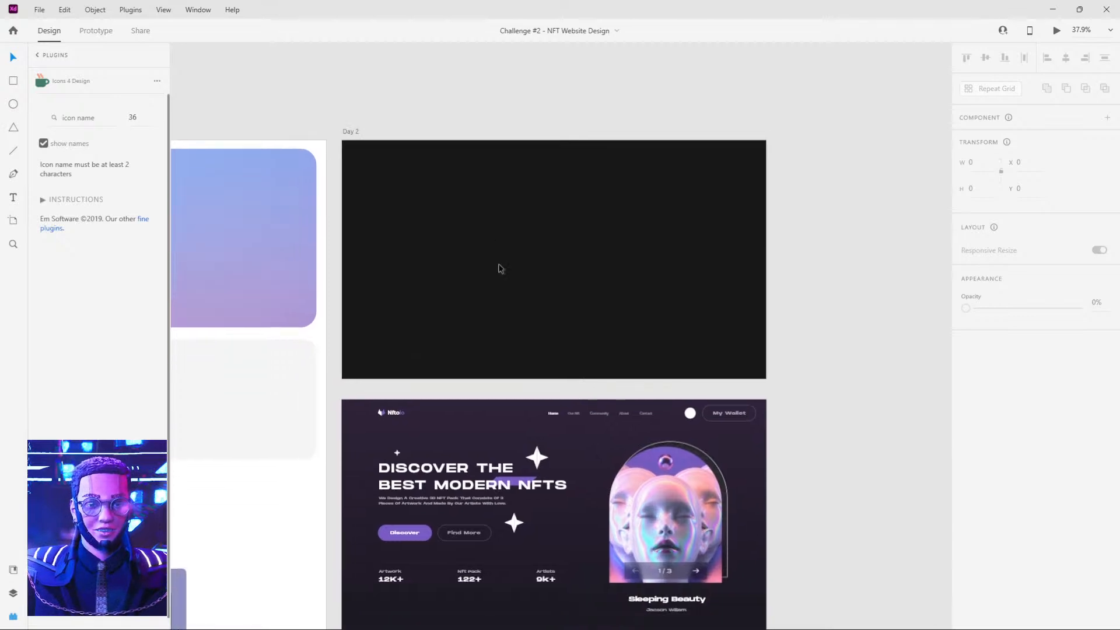
left_click(467, 431)
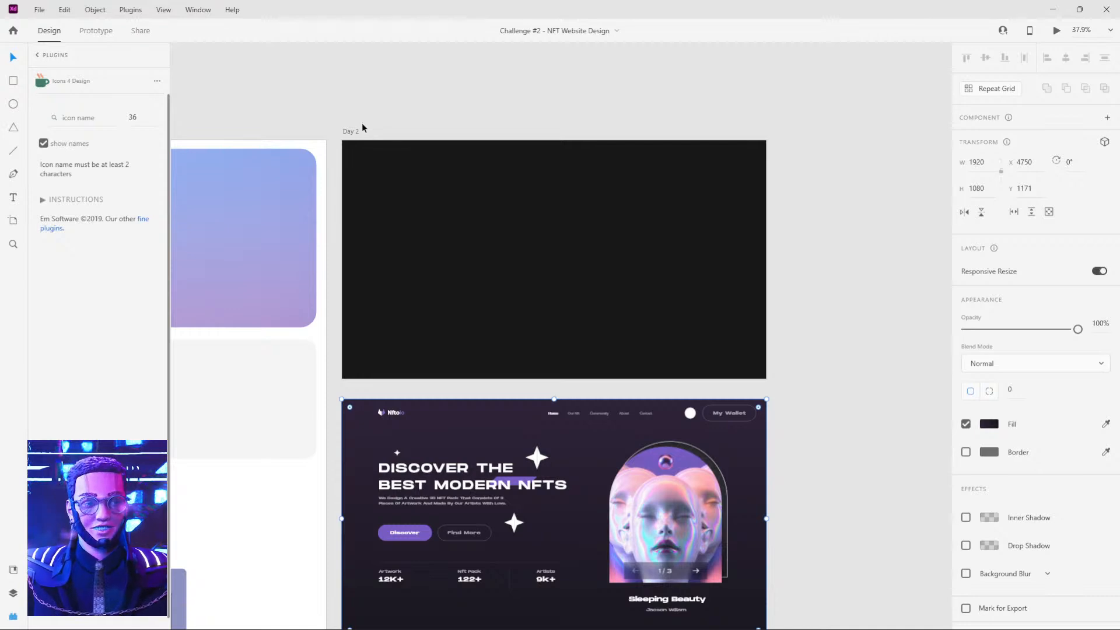
key("r")
mouse_move(344, 142)
left_mouse_down()
mouse_move(637, 284)
mouse_move(756, 363)
left_mouse_up()
left_click_drag(346, 144, 340, 140)
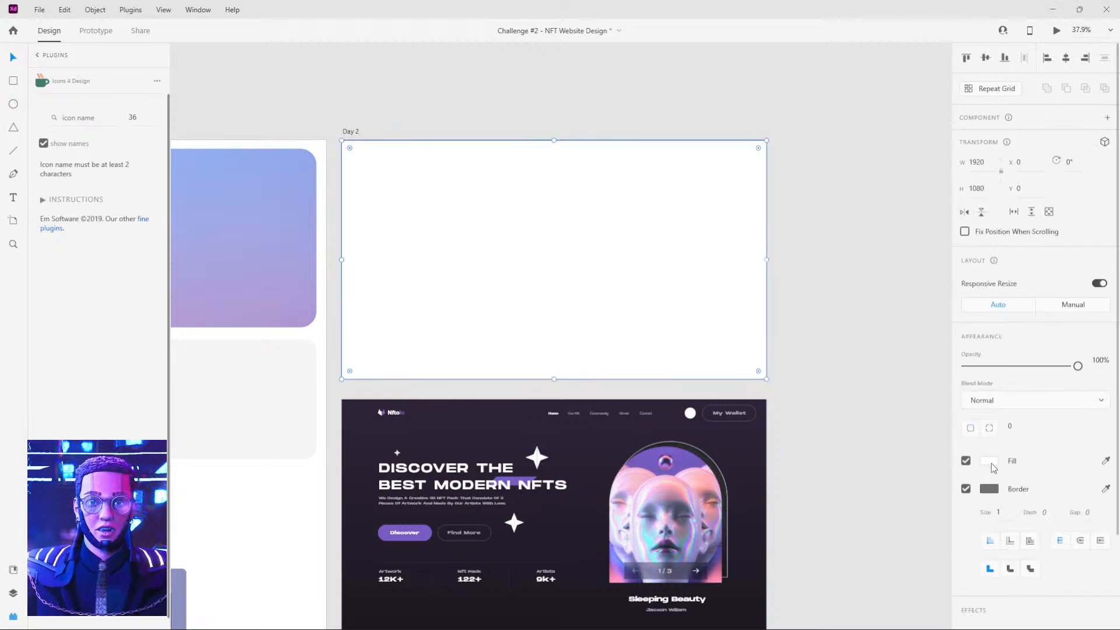
left_click(815, 328)
left_click(666, 253)
left_click_drag(596, 266, 840, 232)
left_click(863, 406)
mouse_move(864, 408)
left_mouse_down()
mouse_move(684, 342)
mouse_move(797, 407)
left_mouse_up()
key("r")
left_click(990, 424)
key("Escape")
left_click(528, 240)
key("Delete")
Draw a white rectangle from the top-left corner of the Day 2 artboard and resize it to about 1565 × 871.
left_click_drag(715, 371, 397, 198)
left_click_drag(503, 140, 748, 212)
left_click_drag(670, 272, 495, 199)
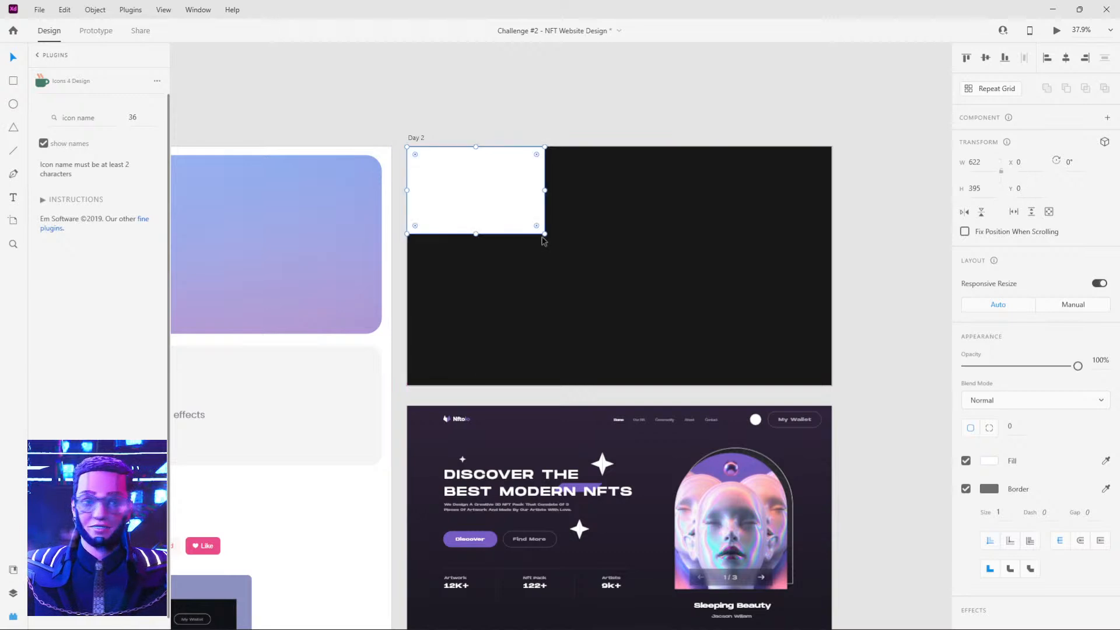
left_click_drag(547, 236, 832, 387)
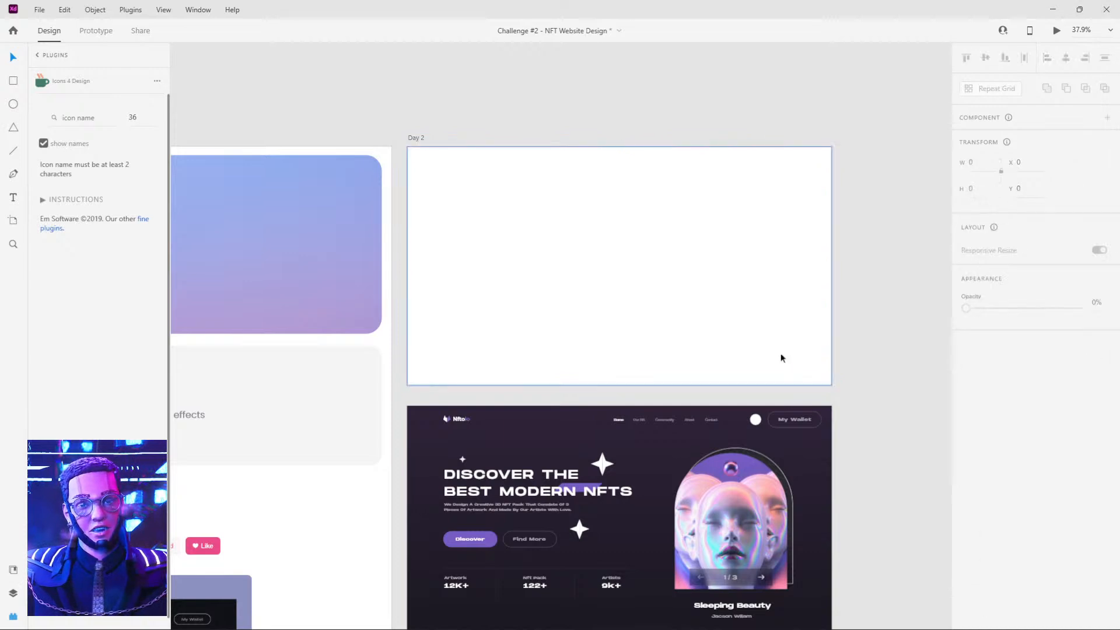
left_click_drag(831, 385, 753, 339)
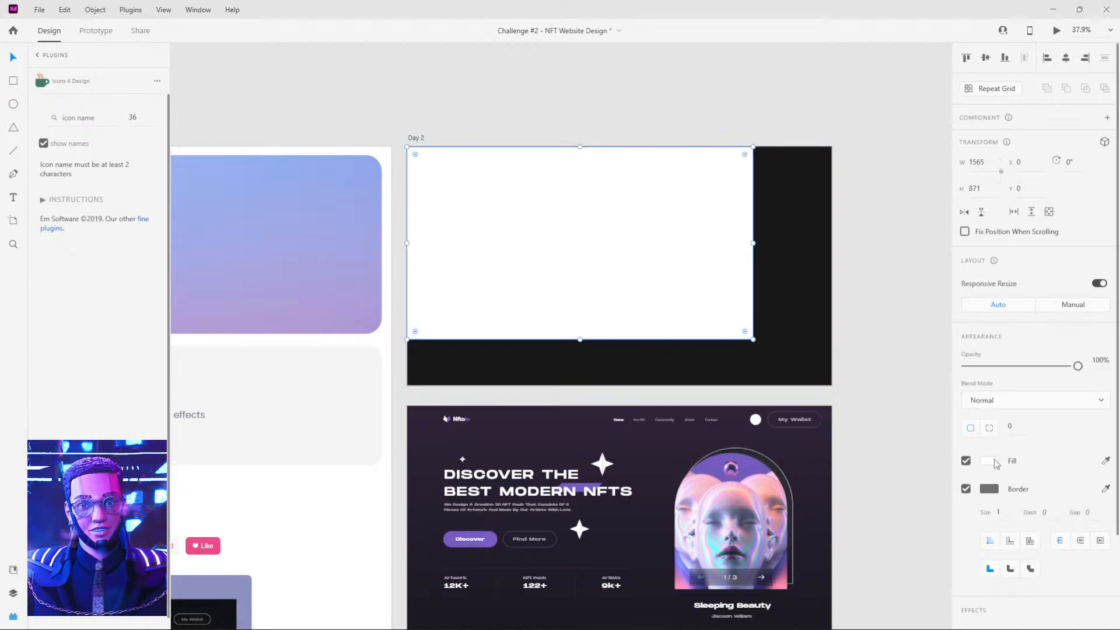
Draw a rectangle about 926 × 752 on the empty canvas beside the Day 2 artboard and give it a linear gradient fill.
left_click(855, 306)
scroll(855, 306, "right", 3)
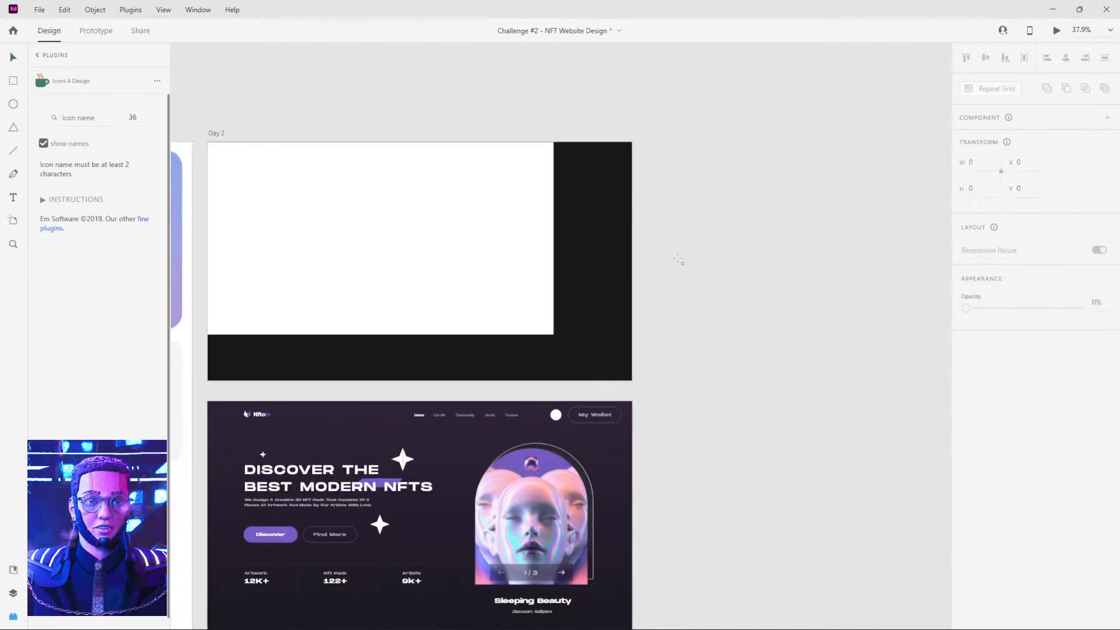
left_click_drag(672, 255, 876, 420)
left_click(990, 424)
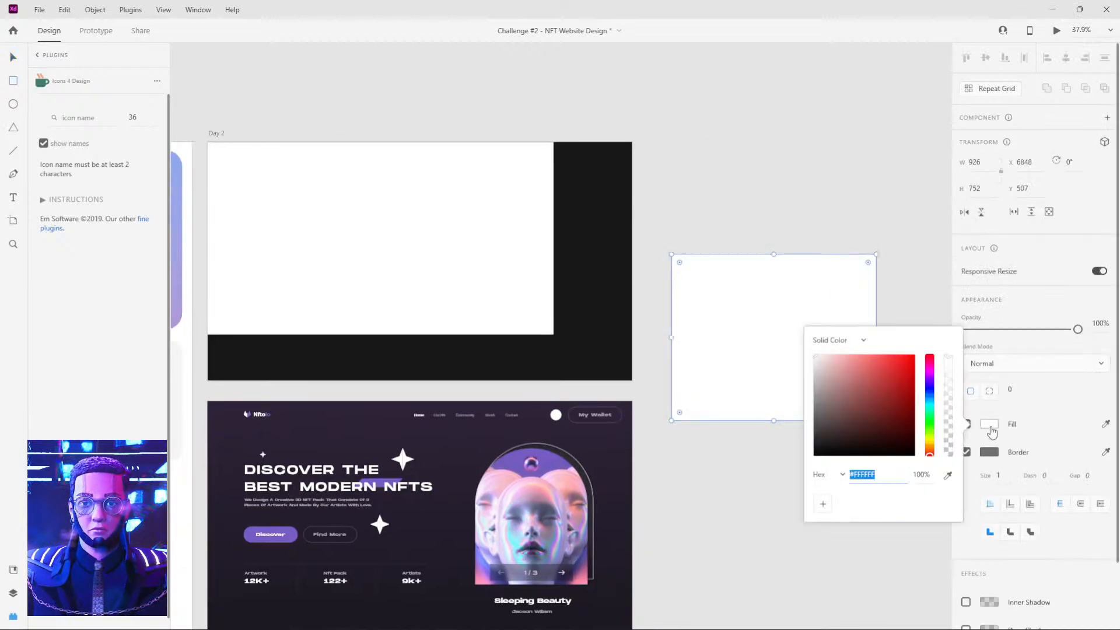
left_click(849, 346)
left_click(840, 365)
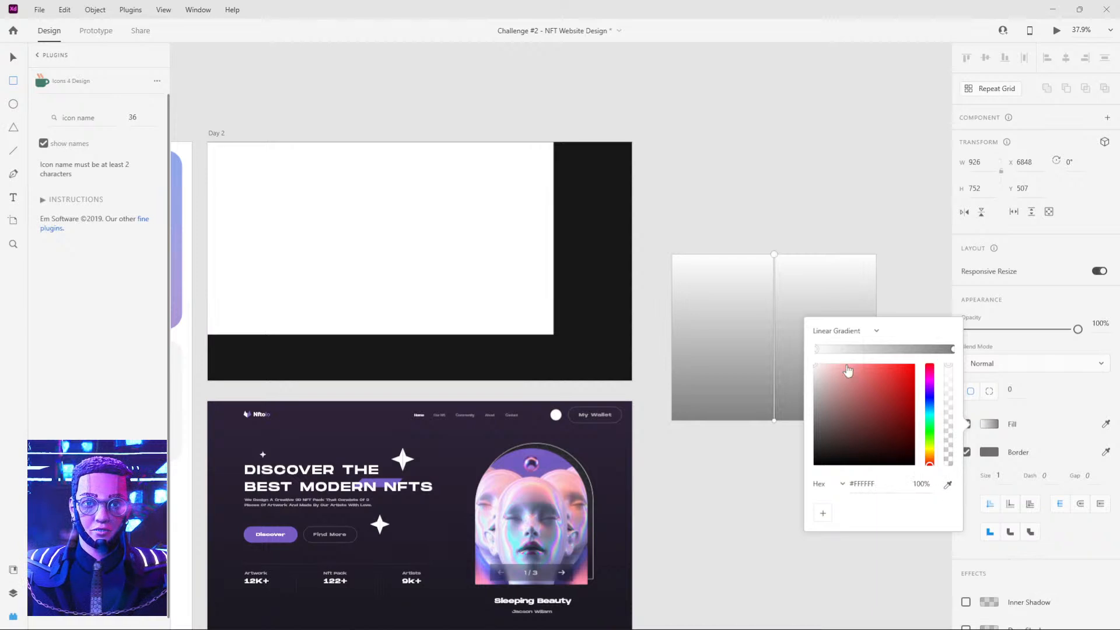
left_click(755, 505)
left_click(772, 488)
Save the reference homepage background's gradient colours #2F243A and #1A1820 as swatches.
left_click_drag(720, 498, 843, 412)
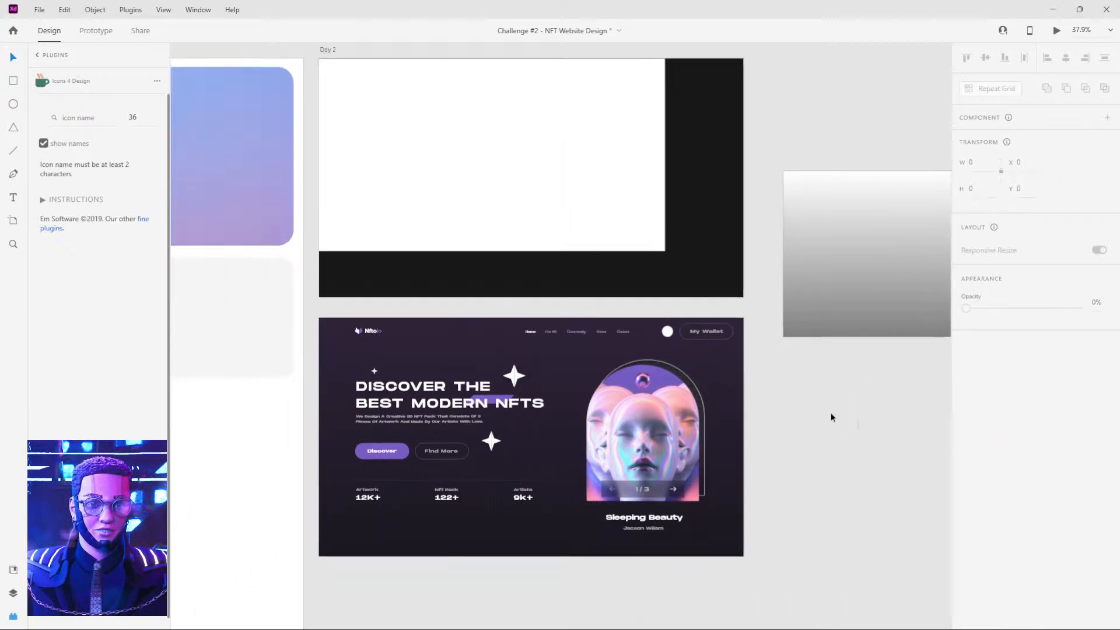
left_click(457, 352)
left_click(996, 432)
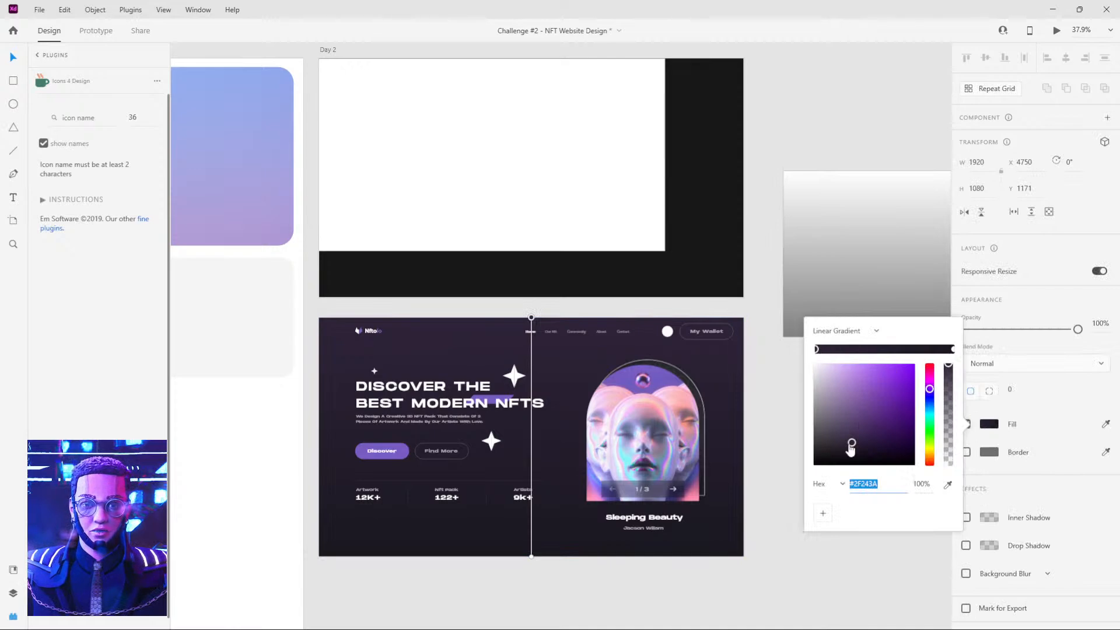
left_click(824, 513)
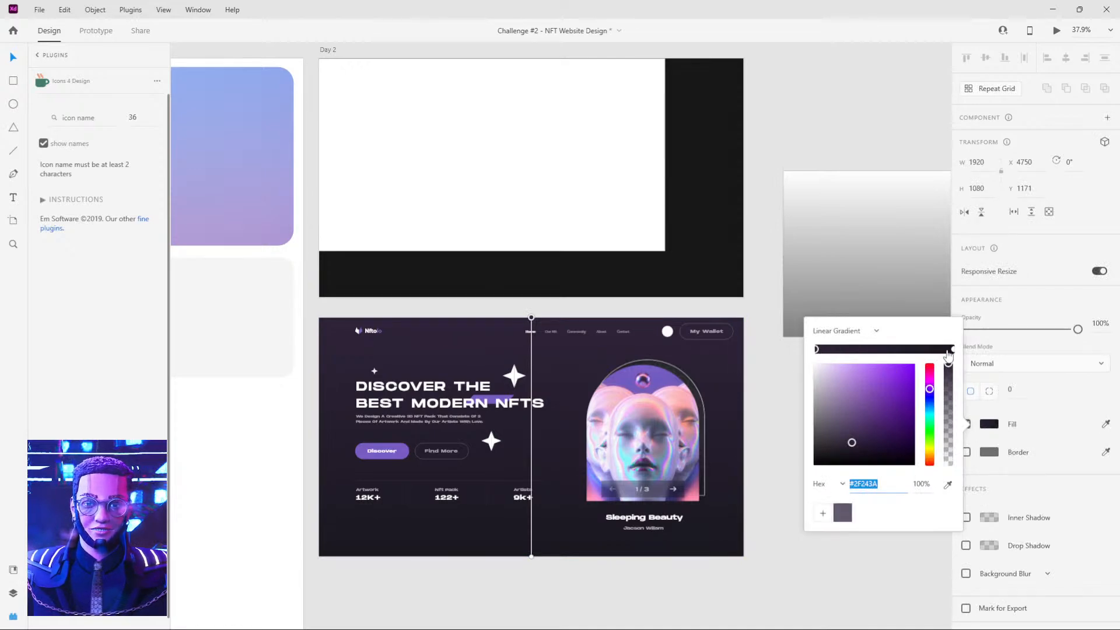
left_click(775, 401)
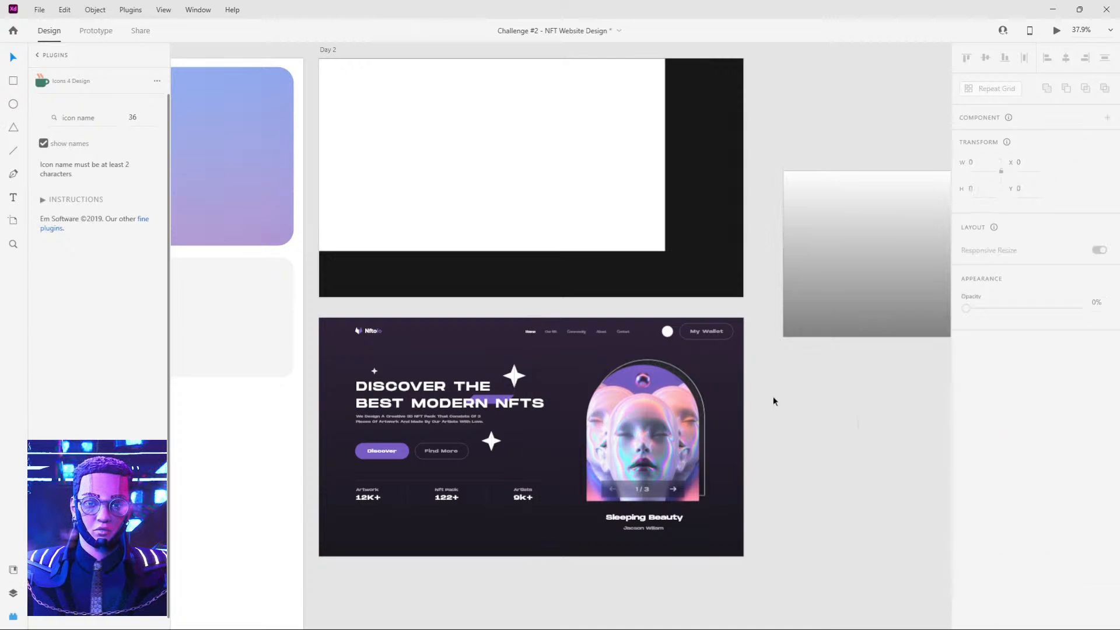
Set the new rectangle's gradient to run from the saved #1A1820 swatch to the dark purple #2F243A swatch.
scroll(758, 425, "up", 2)
scroll(759, 426, "right", 2)
left_click(823, 307)
left_click(992, 431)
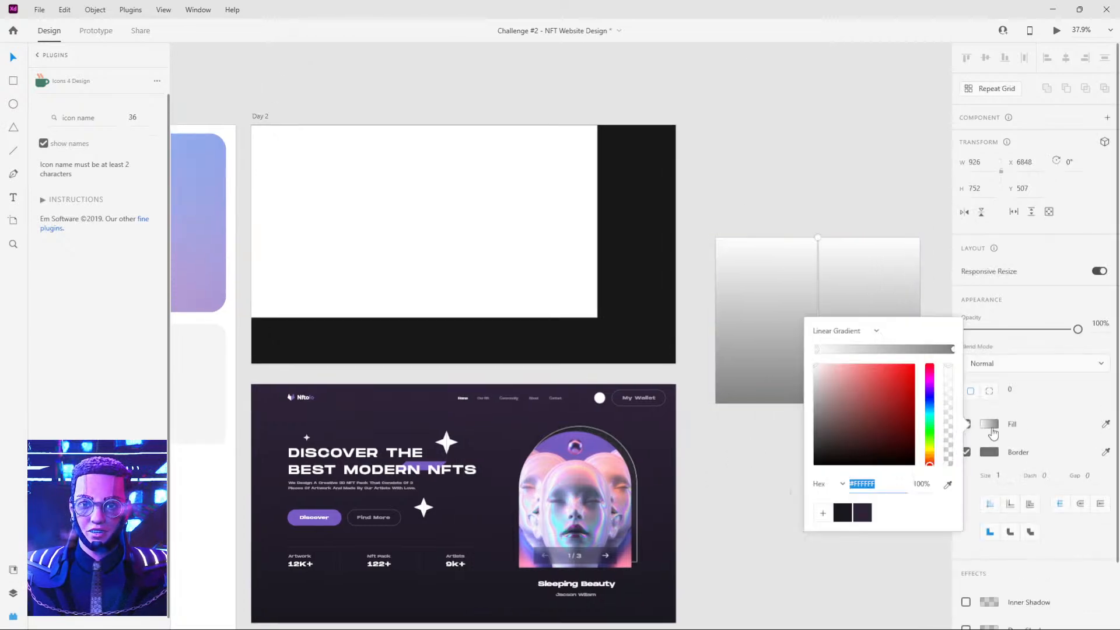
left_click(843, 512)
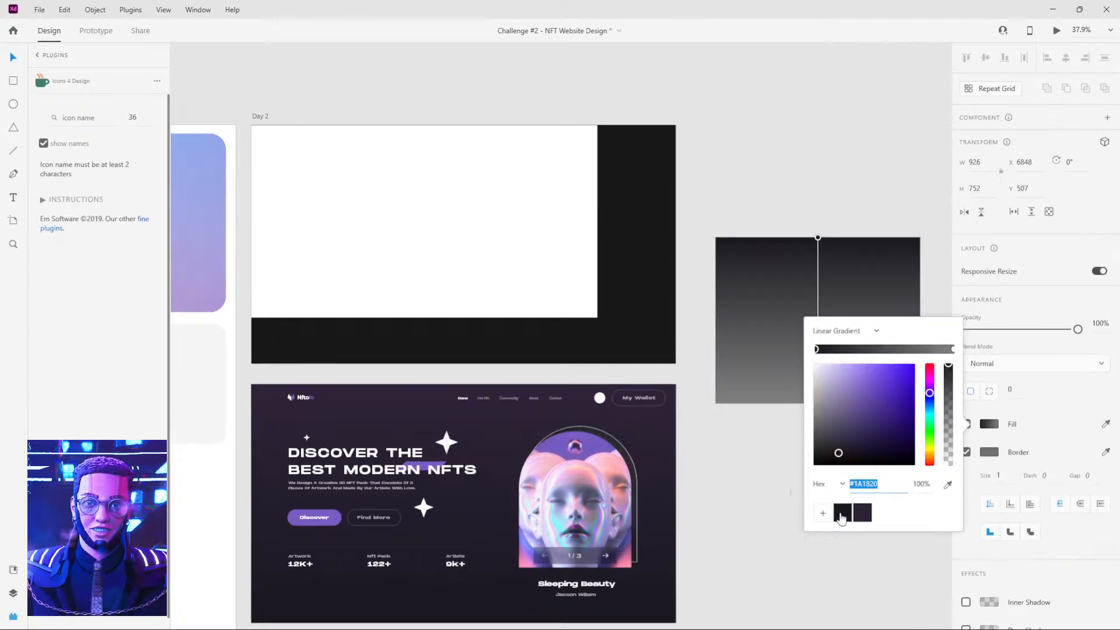
left_click(953, 350)
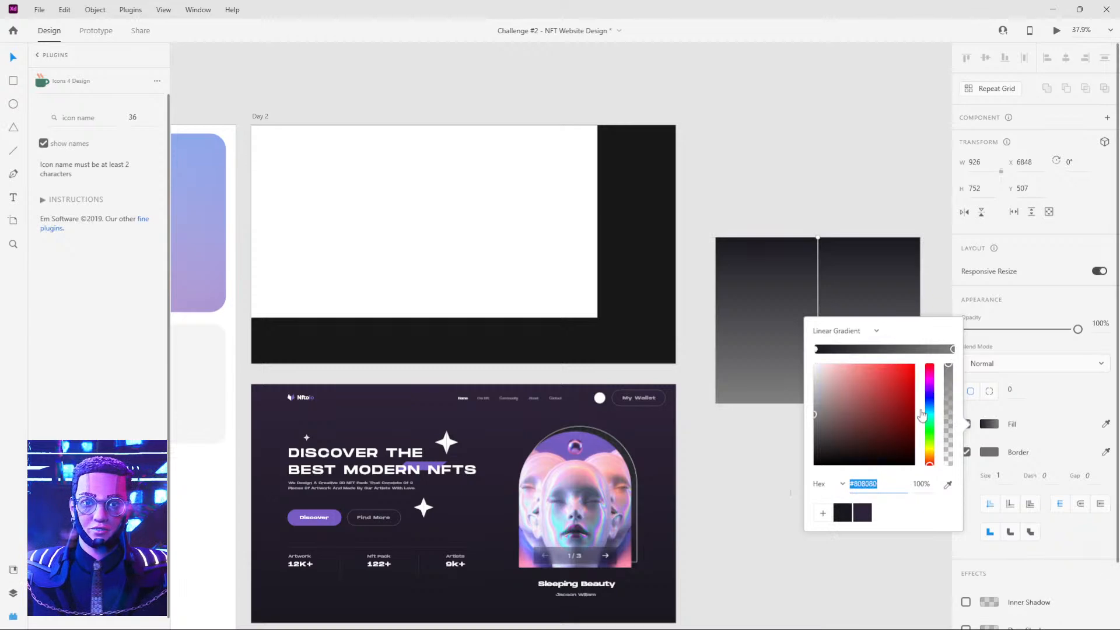
left_click(866, 514)
left_click(745, 467)
Delete the white rectangle on the Day 2 artboard and stretch the gradient rectangle over the artboard at about 1916 × 1080.
left_click(537, 220)
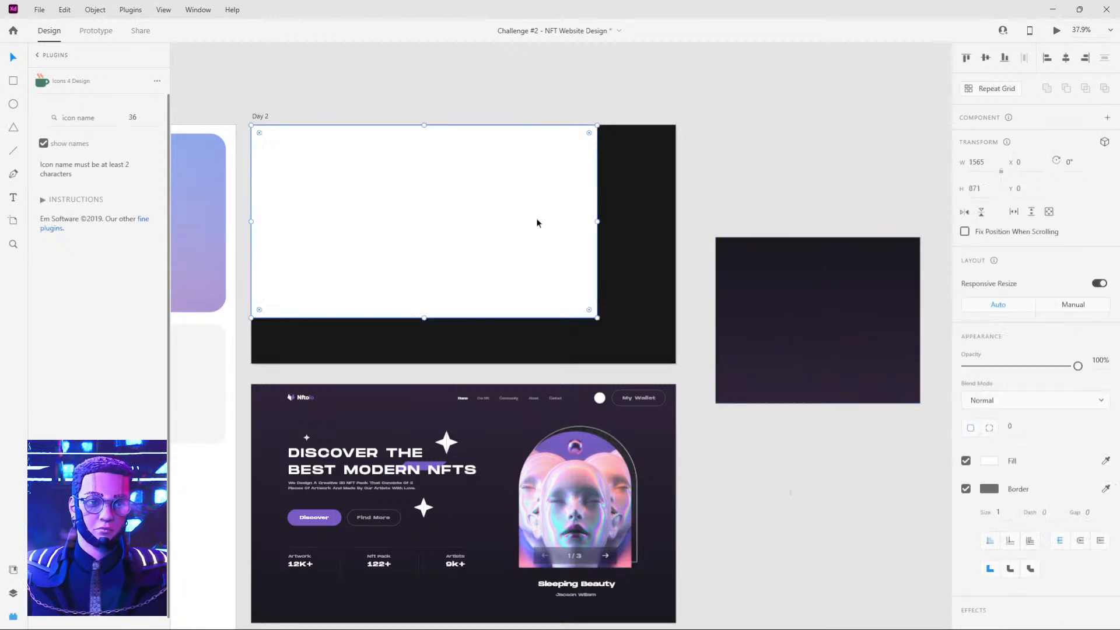
key("Delete")
left_click_drag(820, 320, 356, 209)
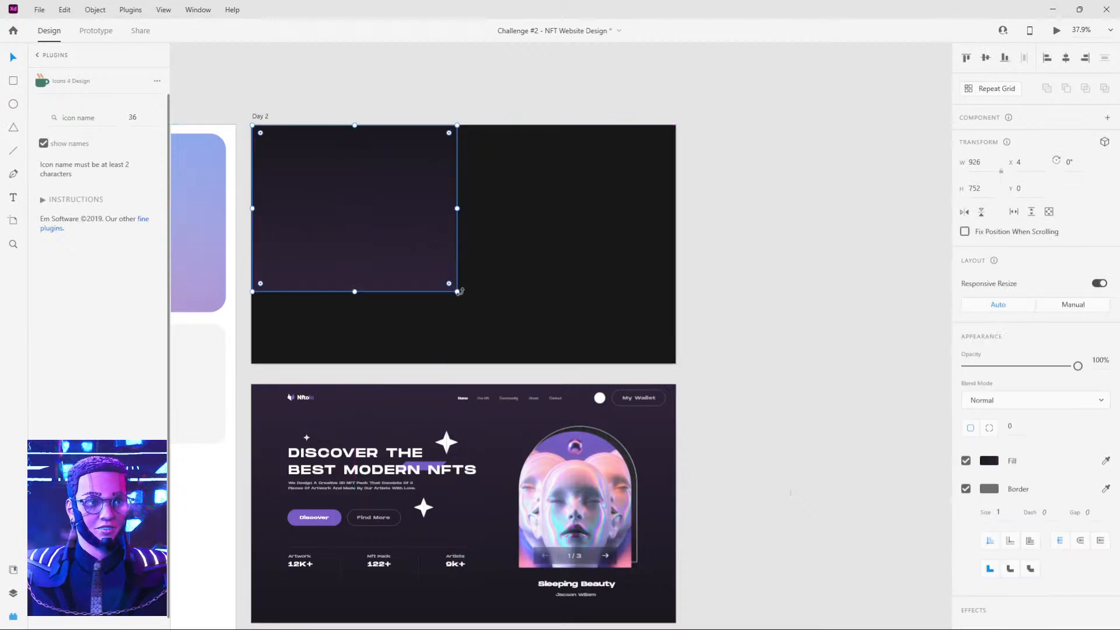
left_click_drag(458, 292, 677, 364)
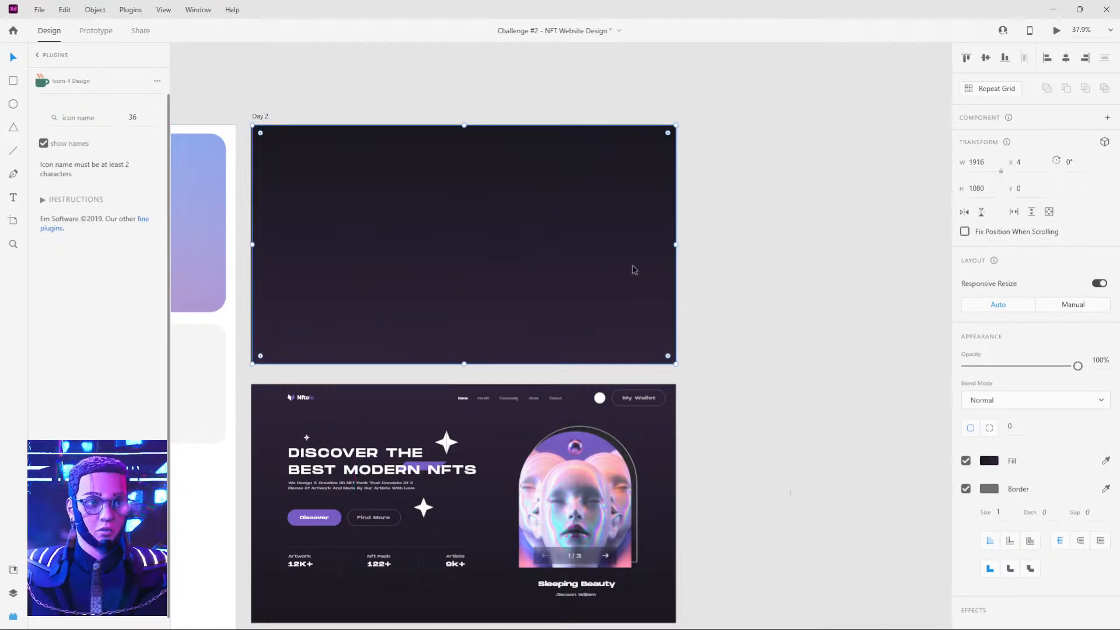
Move the gradient rectangle off the Day 2 artboard onto the empty canvas to its right.
left_click_drag(894, 230, 705, 170)
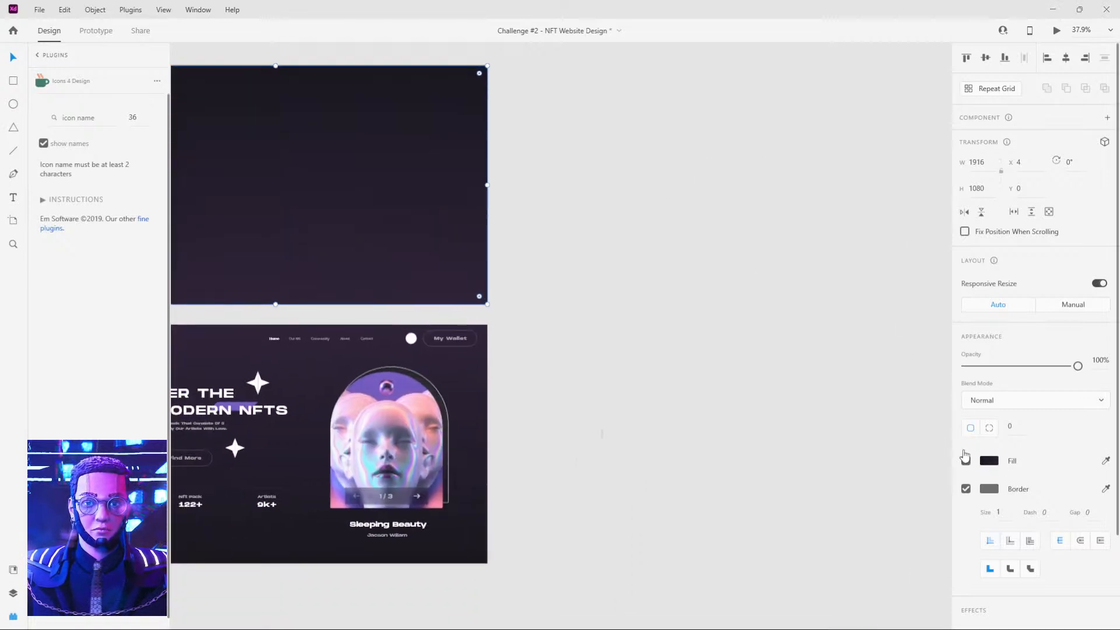
left_click_drag(648, 232, 849, 218)
left_click_drag(519, 156, 902, 185)
left_click_drag(773, 213, 711, 290)
Add a Web 1920 artboard to the right of the Day 2 artboard.
key("a")
left_click_drag(535, 413, 517, 361)
key("v")
key("a")
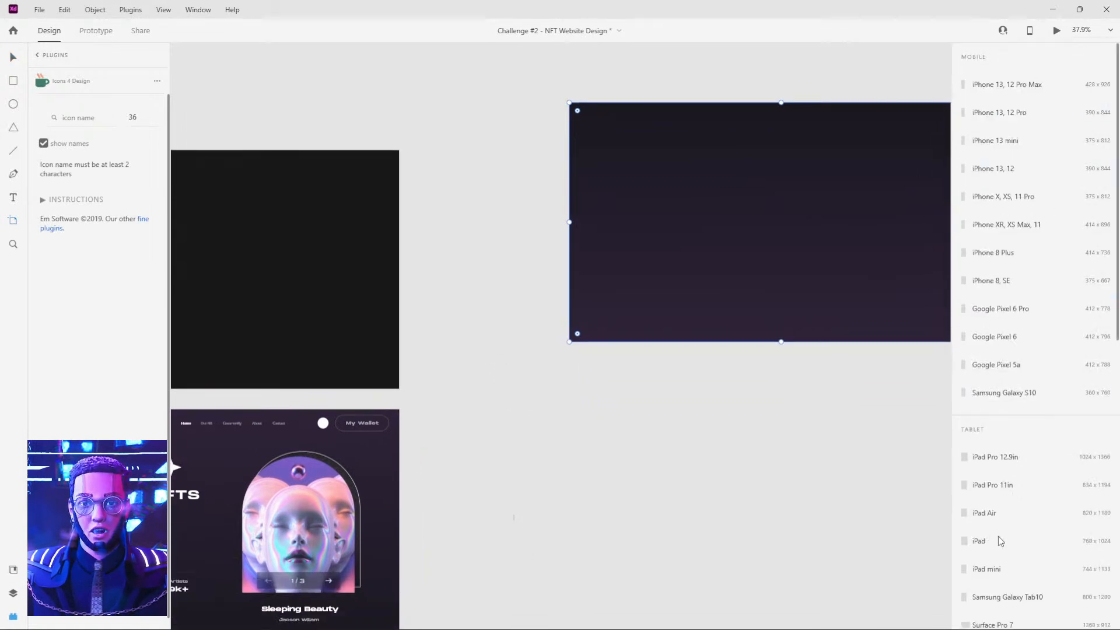
scroll(992, 245, "down", 6)
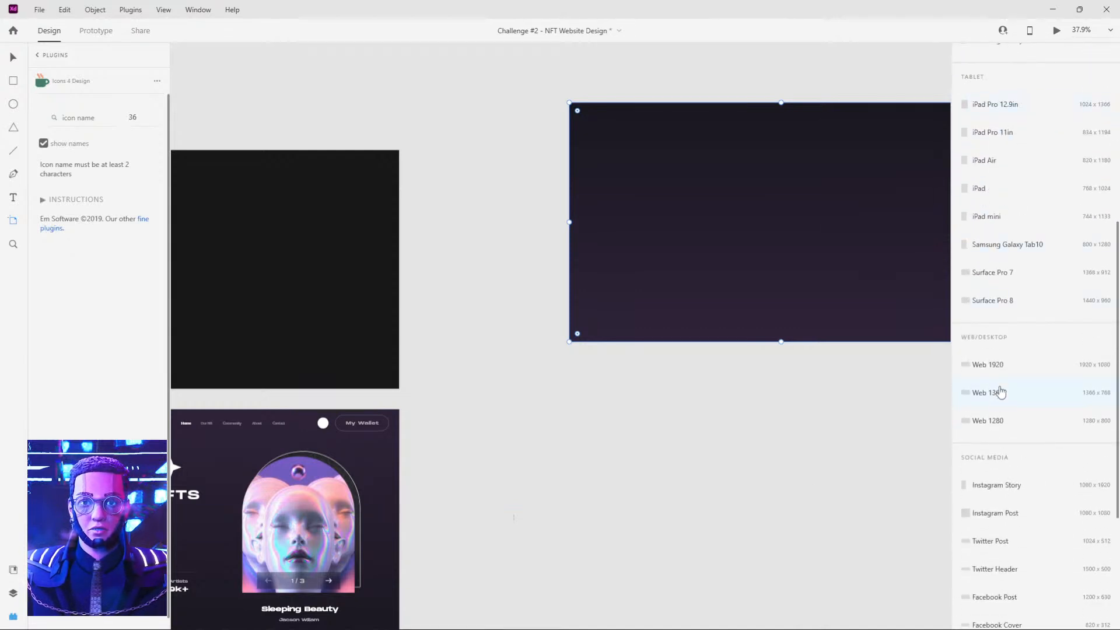
left_click(992, 366)
Place the gradient rectangle on the new Web 1920 artboard and align it to the artboard's left edge.
left_click(715, 327)
left_click_drag(752, 231, 600, 274)
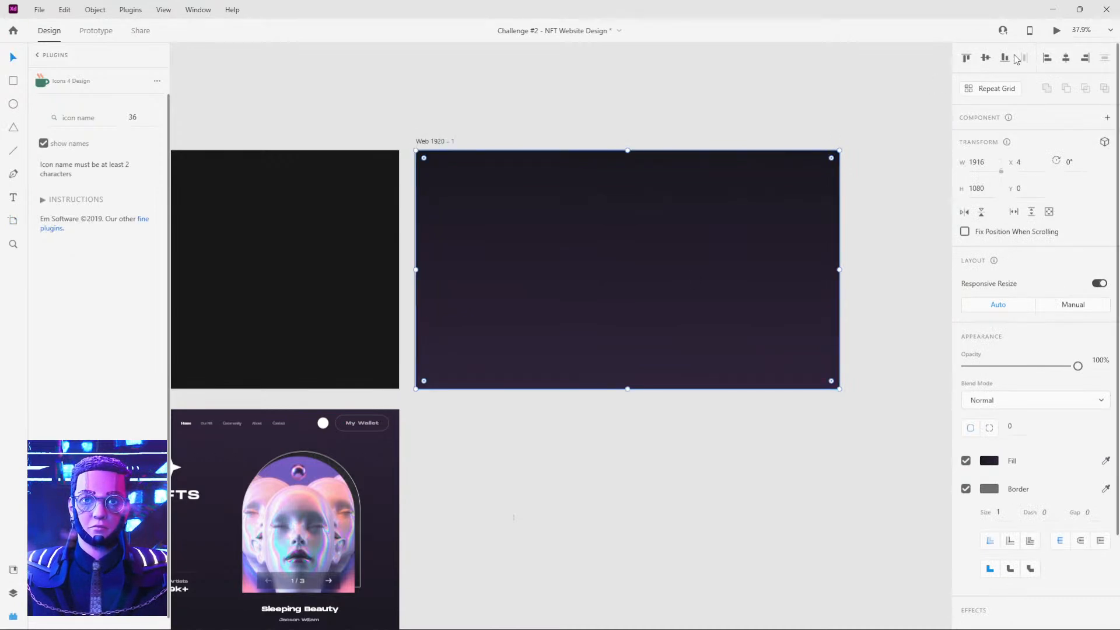
left_click(1047, 58)
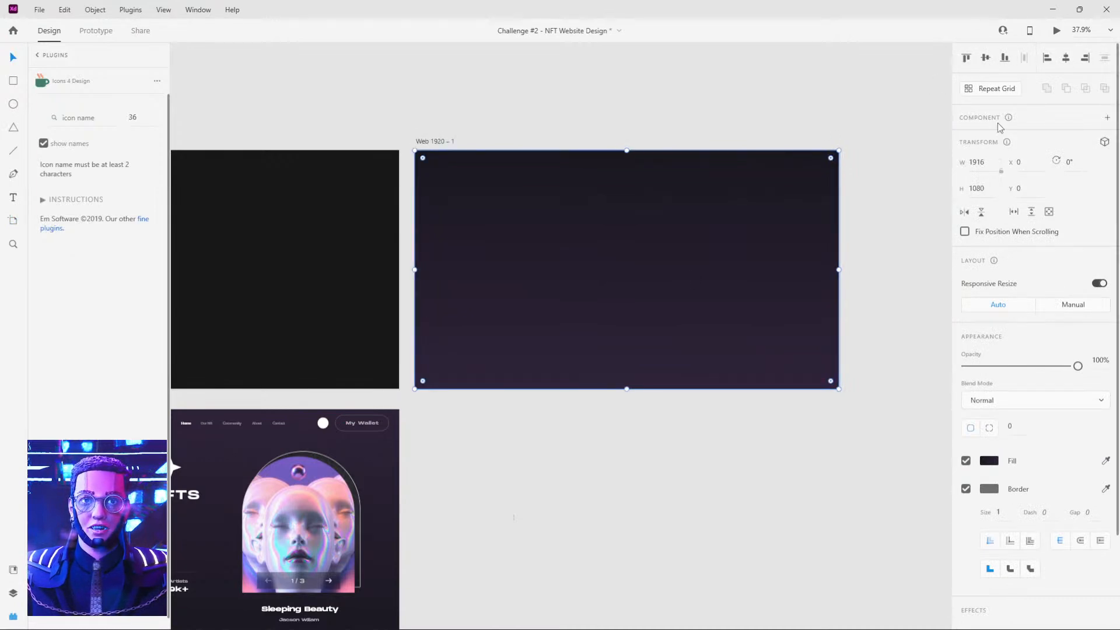
Set the gradient rectangle's width to 1920 so it spans the artboard.
left_click(977, 162)
type("2920")
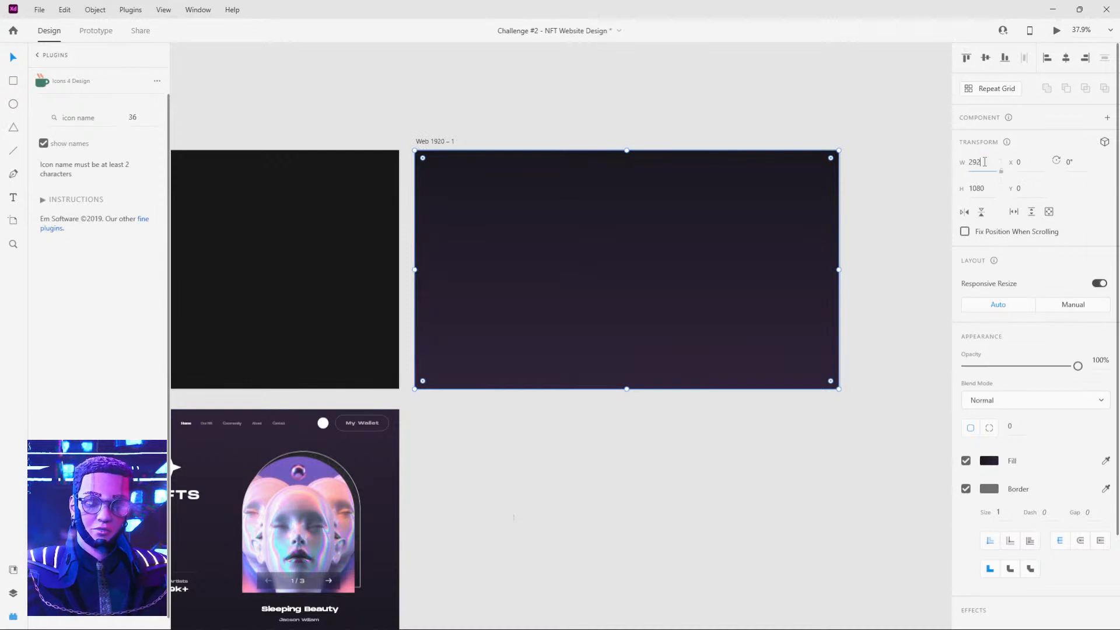
key("Tab")
left_click(726, 140)
left_click(749, 201)
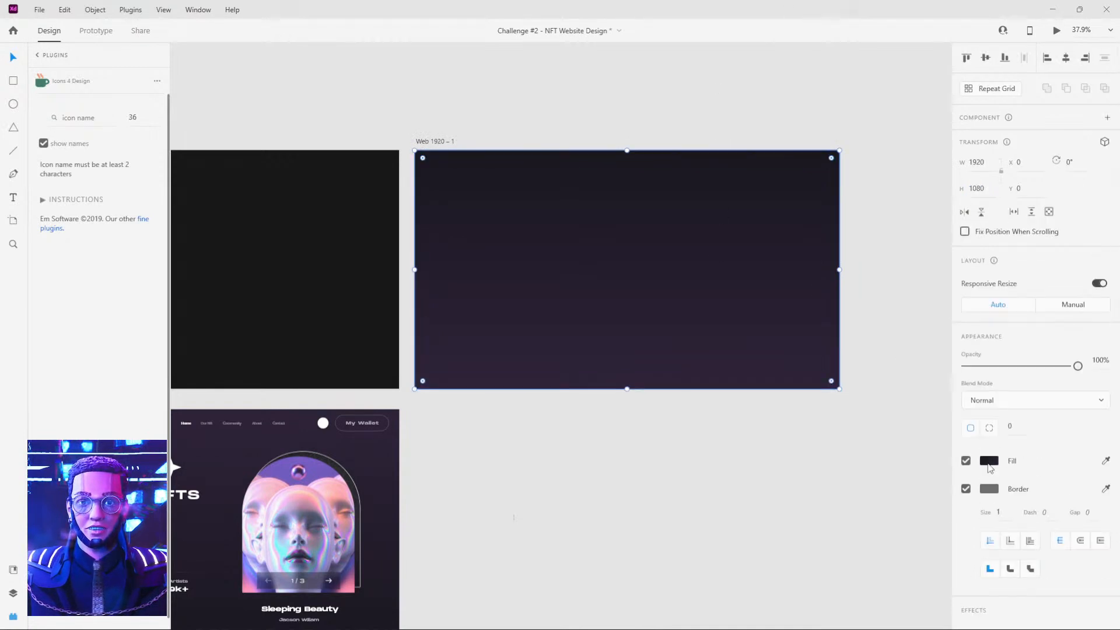
left_click(752, 453)
Delete the Day 2 artboard and move the Web 1920 – 1 artboard into its place above the reference homepage.
scroll(838, 427, "left", 3)
scroll(838, 428, "down", 1)
left_click(376, 272)
left_click_drag(500, 268, 613, 316)
left_click(810, 245)
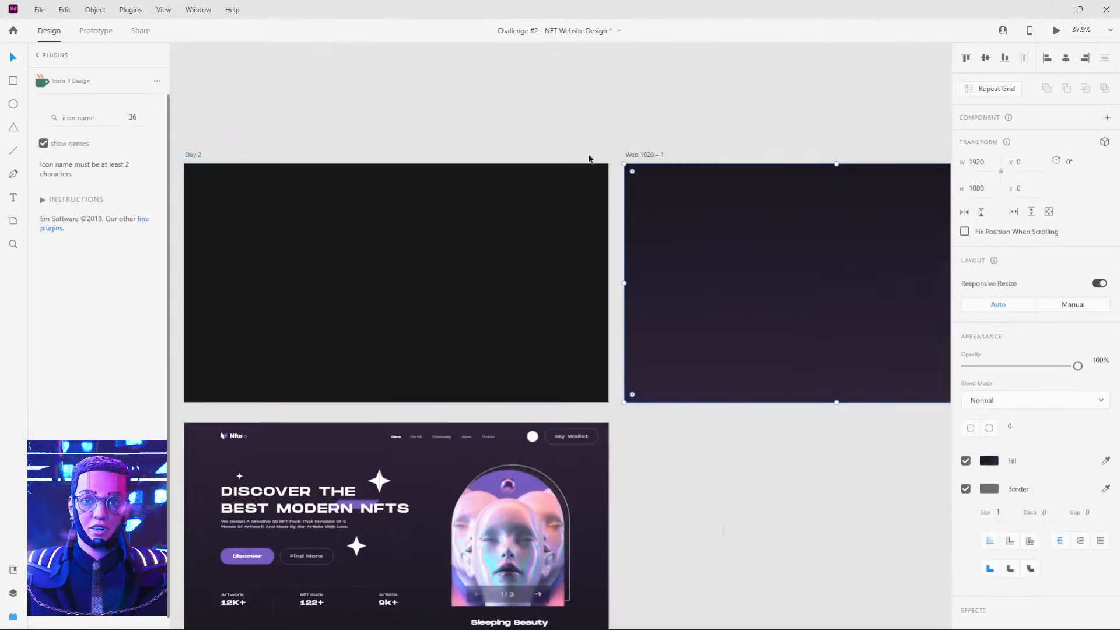
left_click(482, 141)
left_click(197, 156)
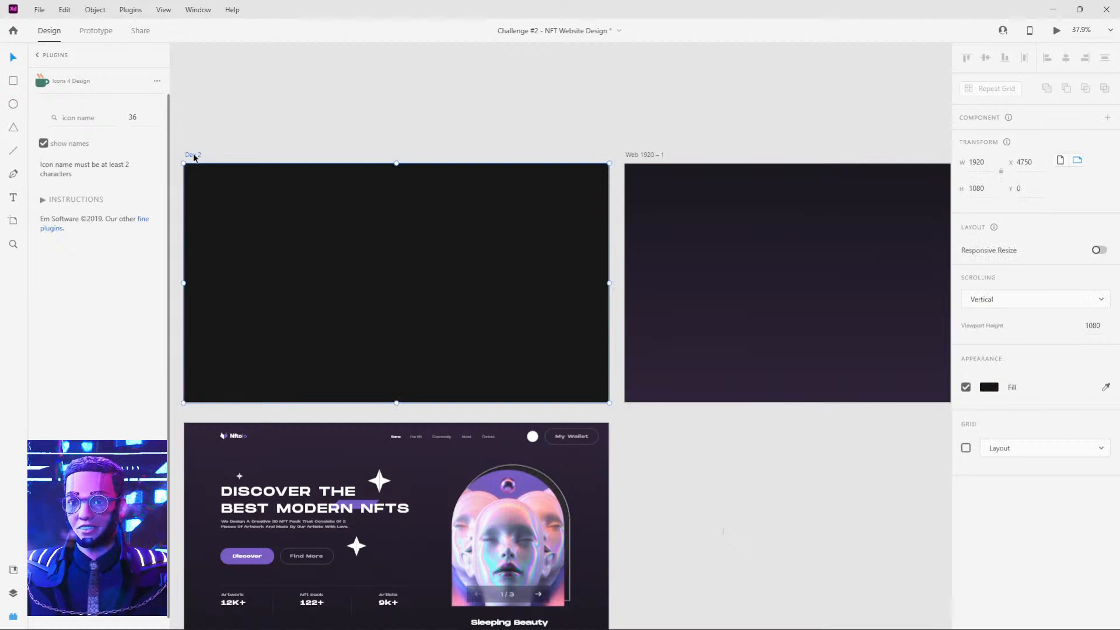
key("Delete")
left_click_drag(630, 154, 190, 163)
left_click(447, 91)
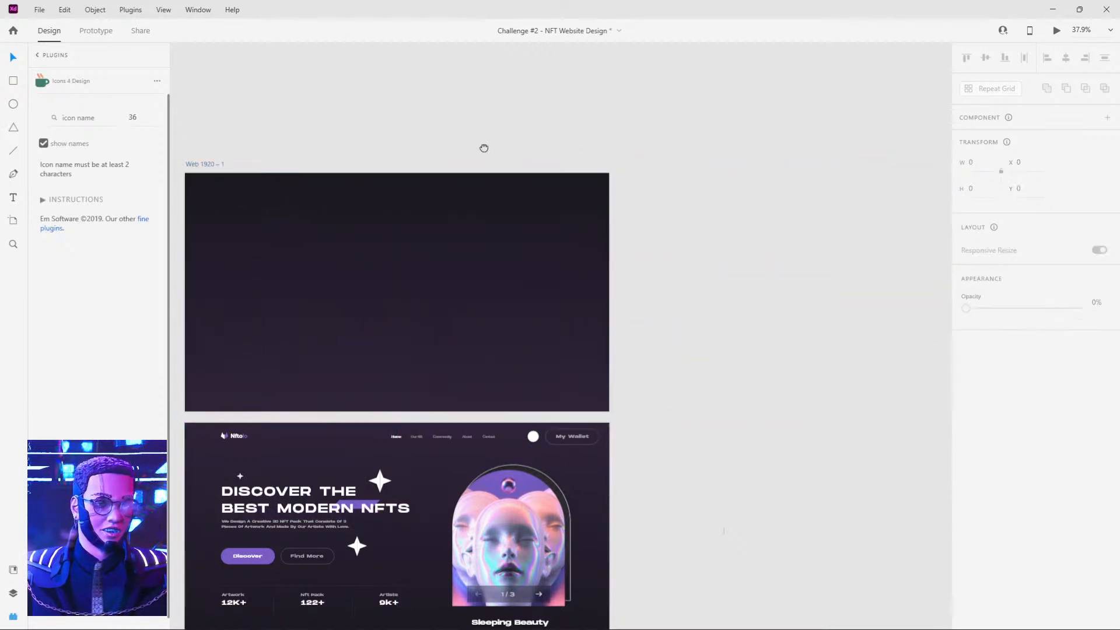
Move the gradient rectangle out of the Web 1920 – 1 artboard onto the empty canvas to its right.
left_click_drag(483, 149, 663, 82)
left_click(572, 229)
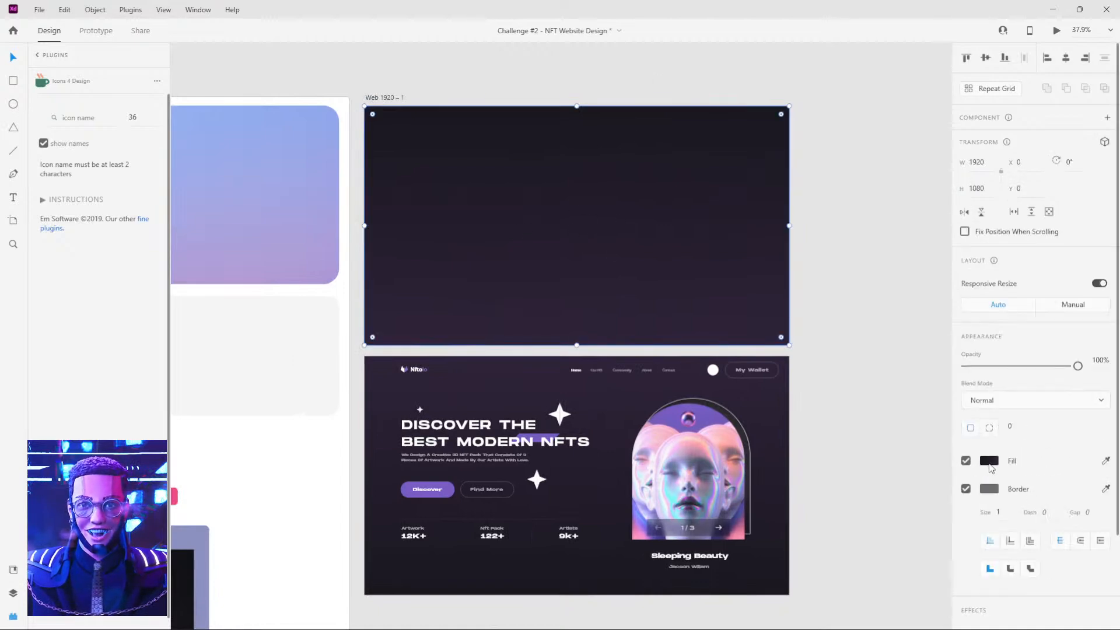
left_click_drag(590, 257, 687, 145)
left_click_drag(551, 142, 760, 176)
Duplicate the reference homepage's background beside it and move the copy's gradient start point to its top-left corner.
left_click(379, 334)
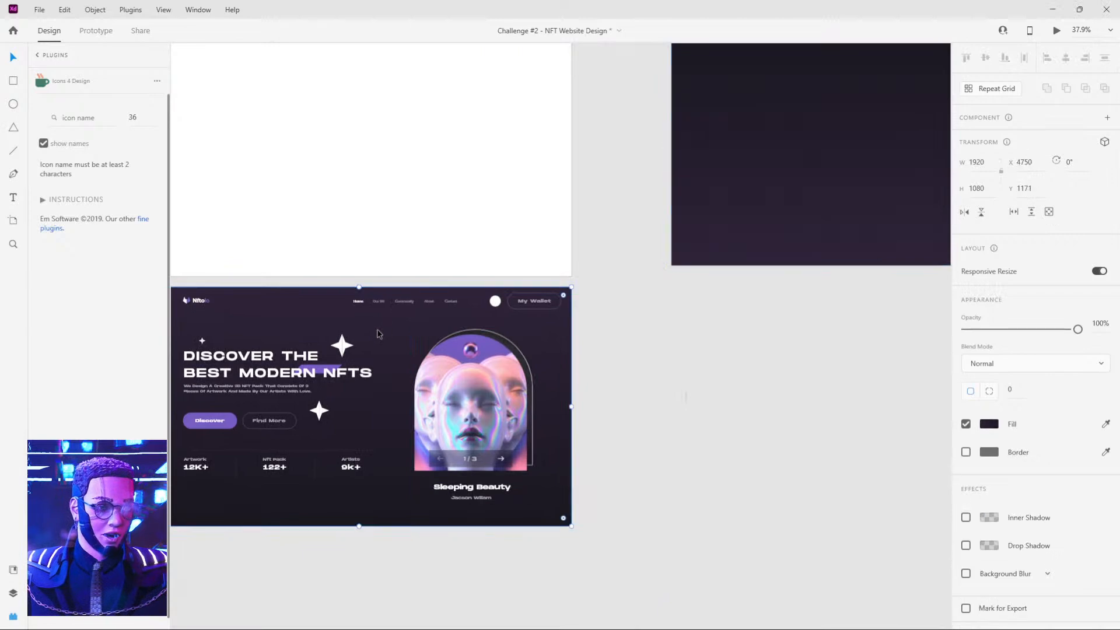
left_click_drag(379, 333, 846, 356)
left_click_drag(858, 303, 714, 316)
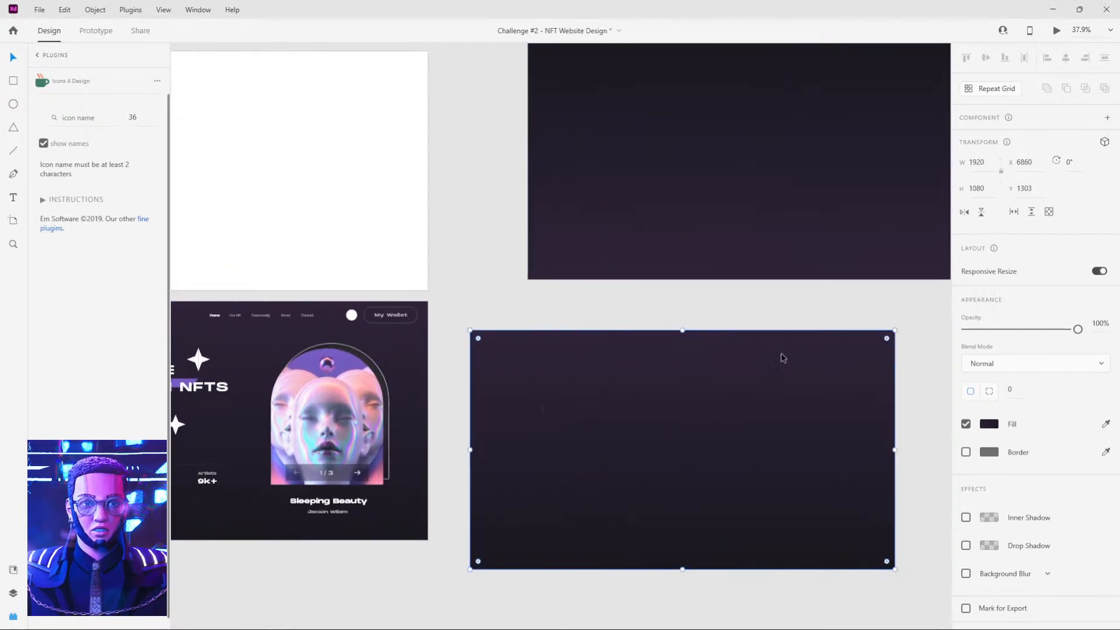
left_click(991, 431)
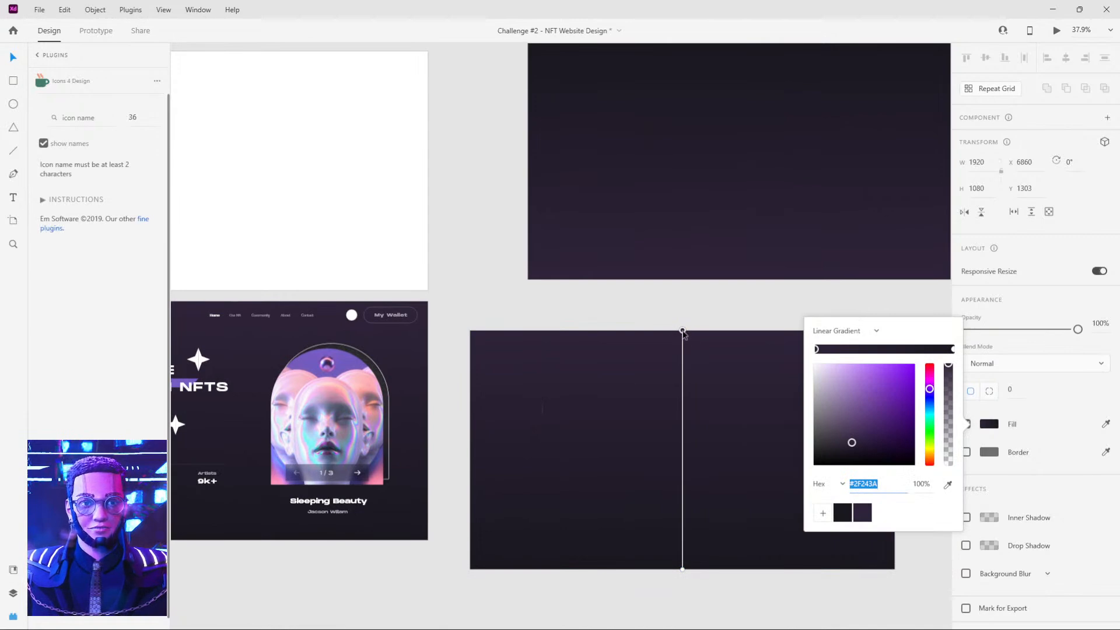
left_click_drag(684, 332, 461, 332)
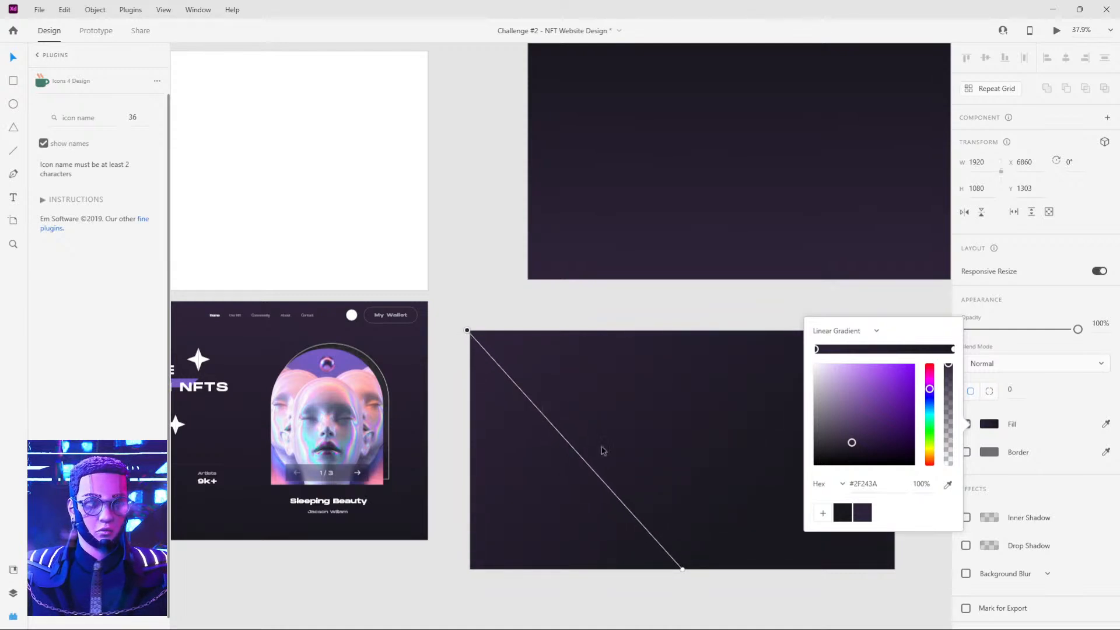
Extend the copied background's gradient to its bottom-right corner and place the rectangle horizontally centred on the Web 1920 – 1 artboard.
left_click_drag(684, 570, 894, 567)
left_click(681, 317)
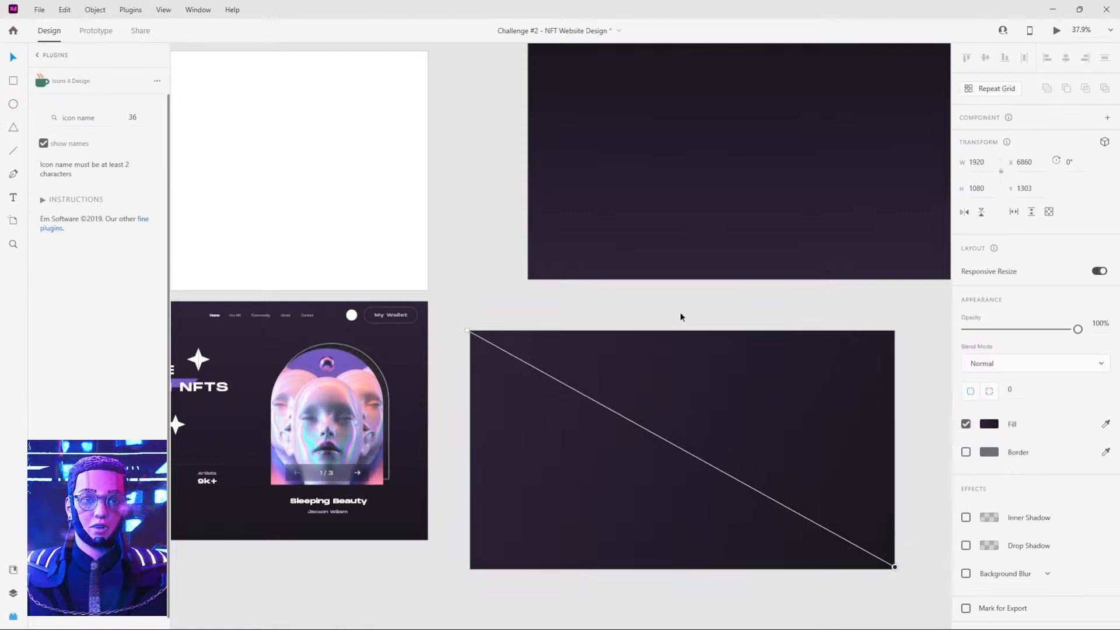
left_click_drag(403, 150, 617, 143)
left_click_drag(788, 379, 325, 182)
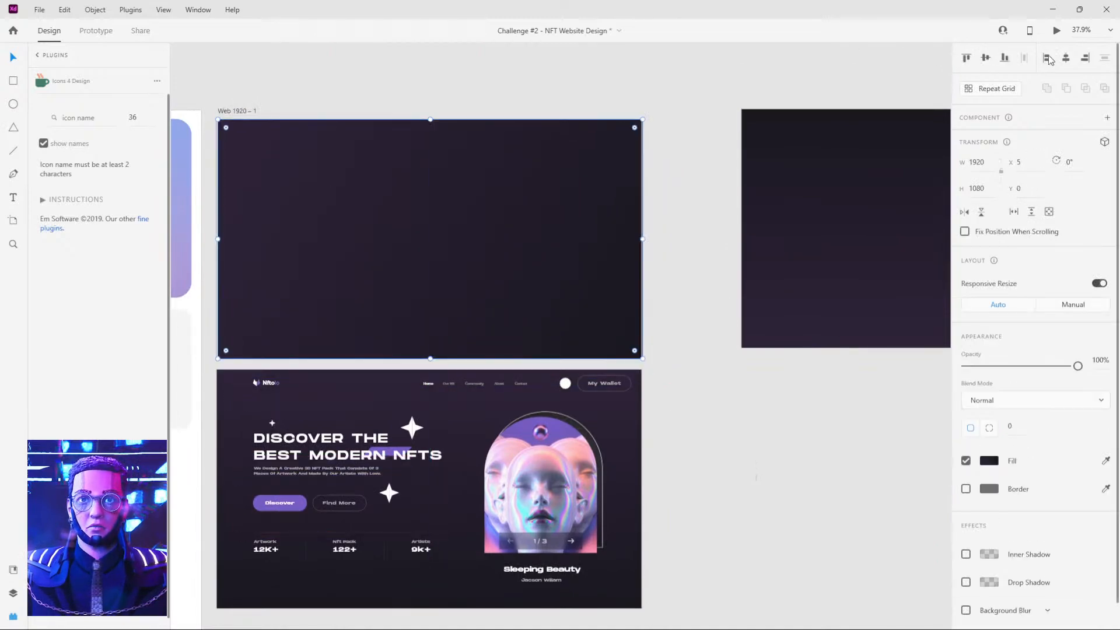
left_click(1066, 59)
left_click(707, 96)
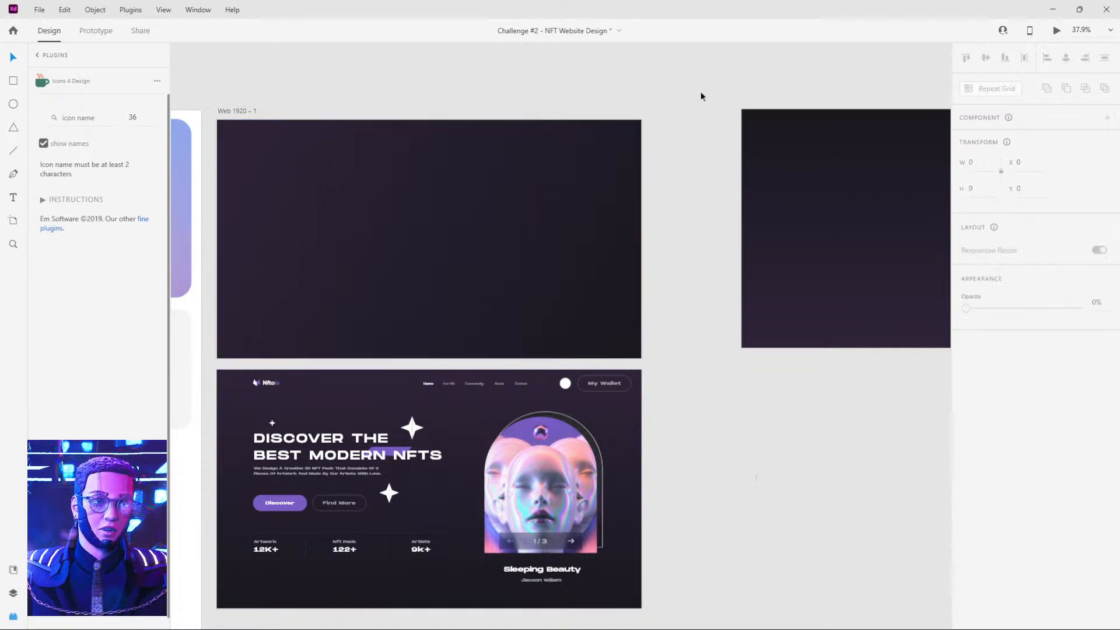
Copy the Nftolo logo from the reference homepage into the Web 1920 – 1 header at about X 164, Y 55.
scroll(350, 254, "up", 1)
scroll(320, 250, "up", 3)
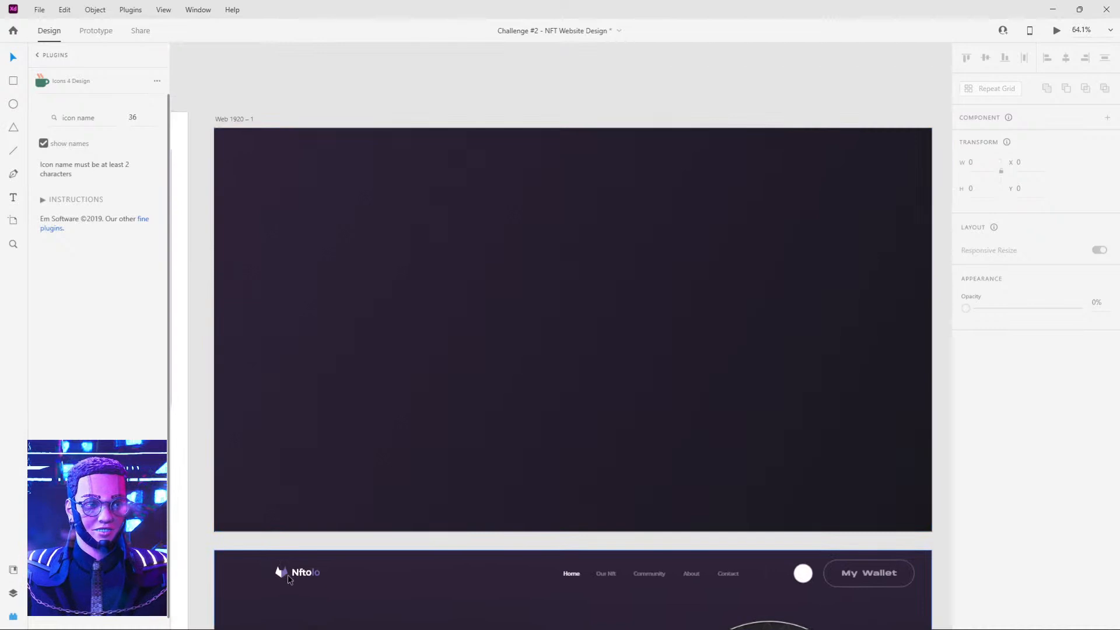
left_click(290, 574)
left_click_drag(290, 575, 302, 158)
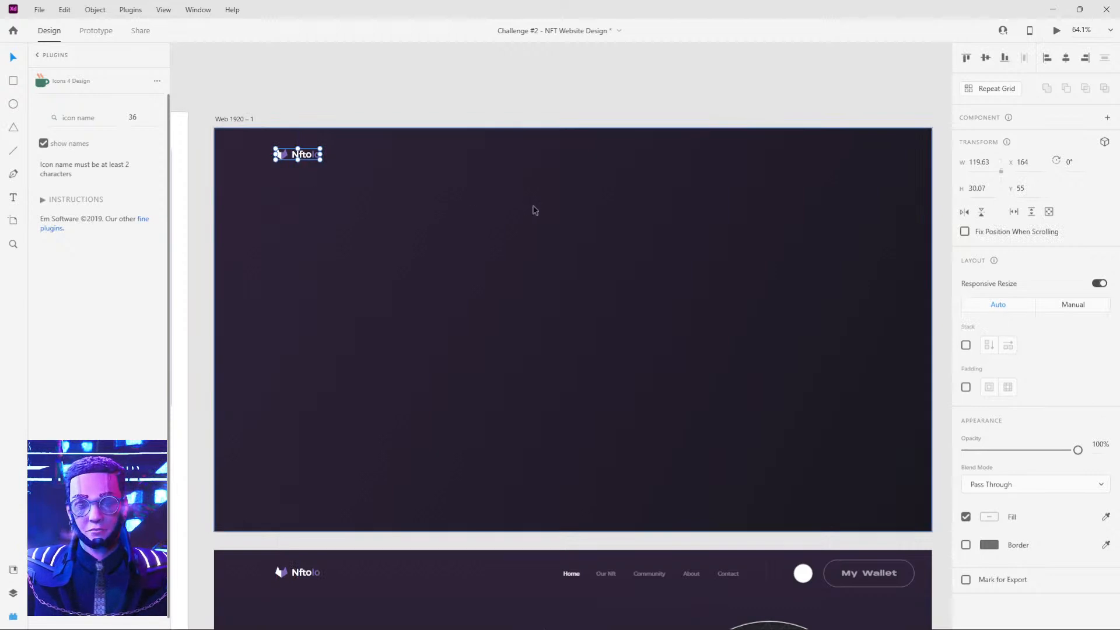
Add the text "Home" to the Web 1920 – 1 header at about X 919, Y 63.
left_click_drag(533, 210, 458, 229)
key("t")
left_click(480, 178)
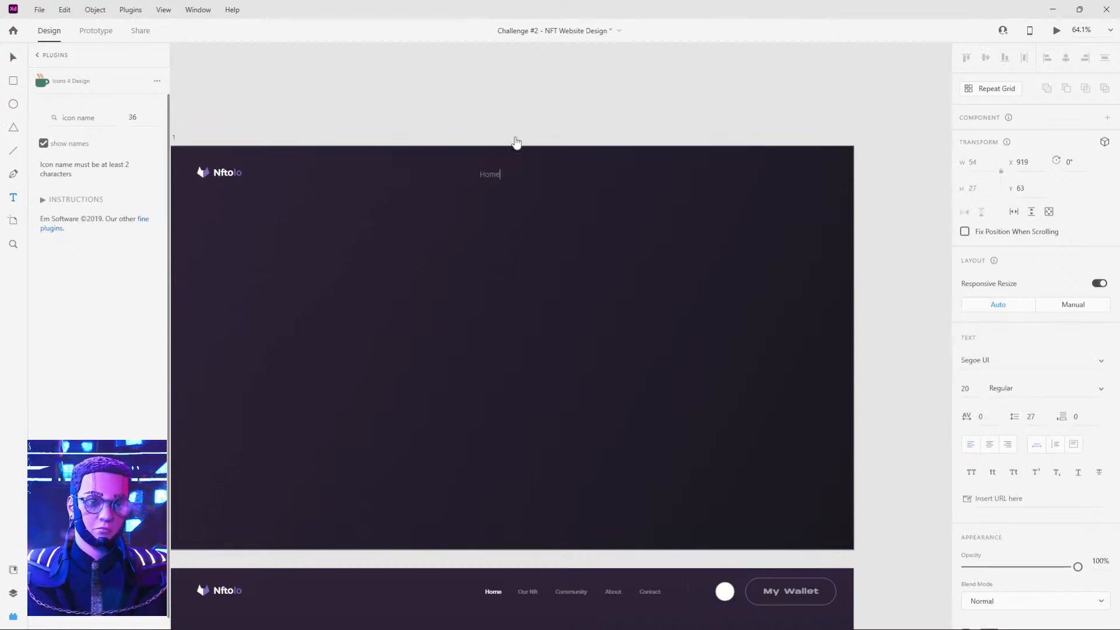
key("Escape")
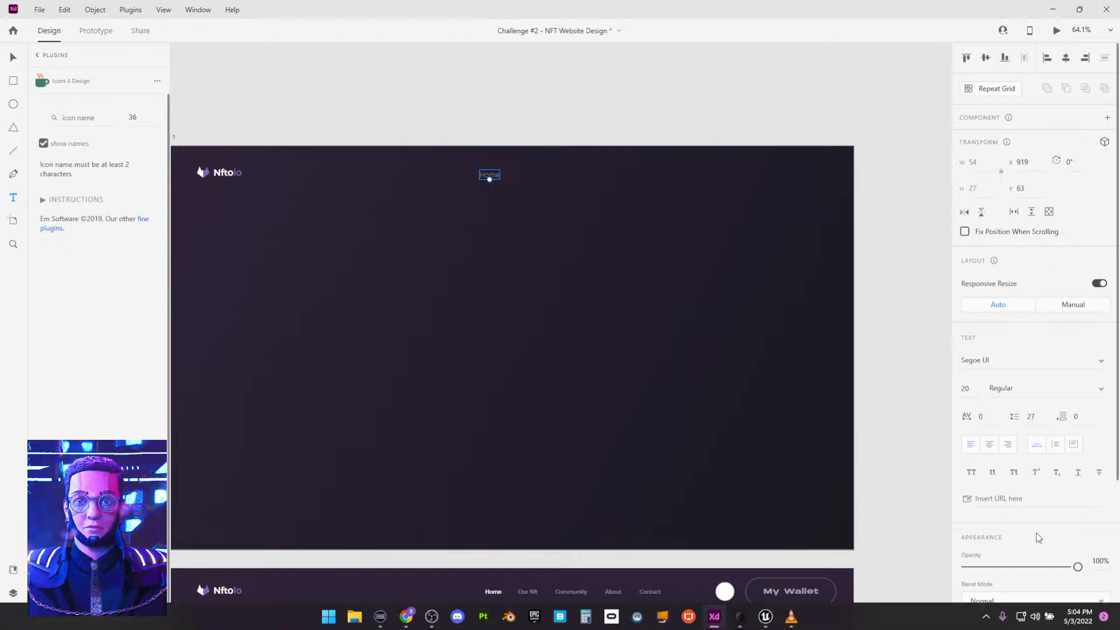
left_click(921, 388)
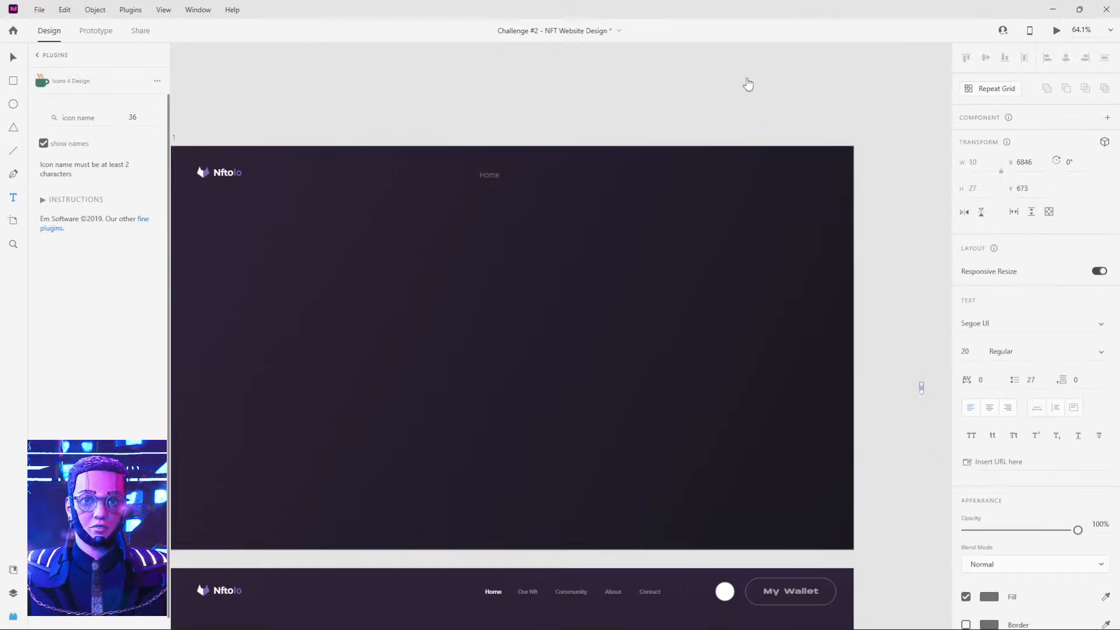
key("Escape")
left_click(500, 175)
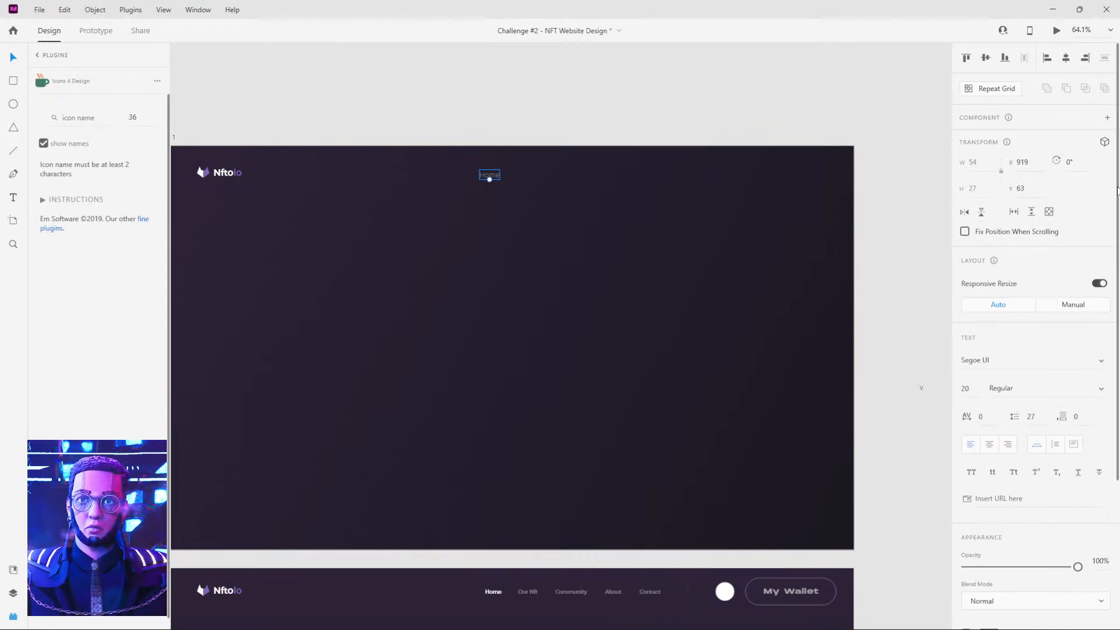
Bring up the Home text's fill settings and delete the text from the Web 1920 – 1 header.
scroll(1051, 263, "down", 3)
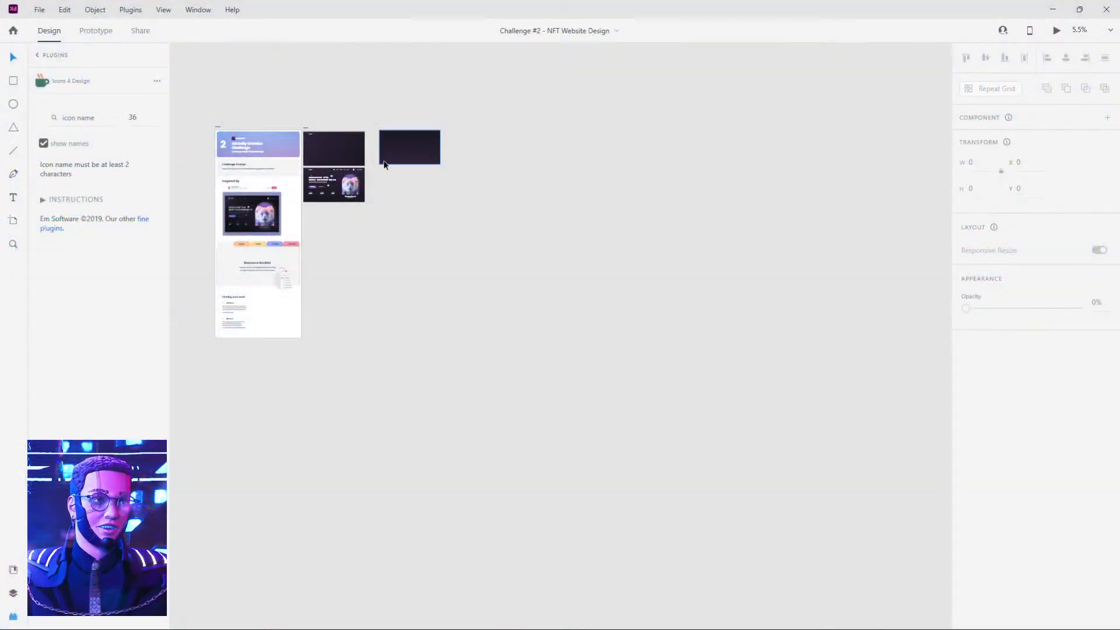
scroll(382, 160, "up", 5)
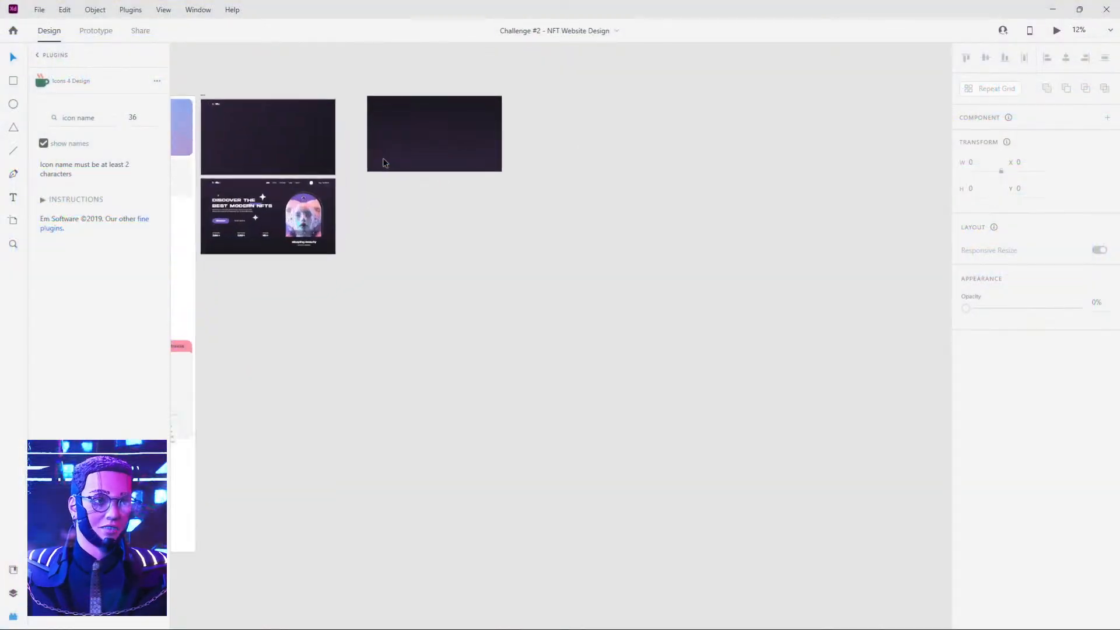
scroll(433, 307, "up", 8)
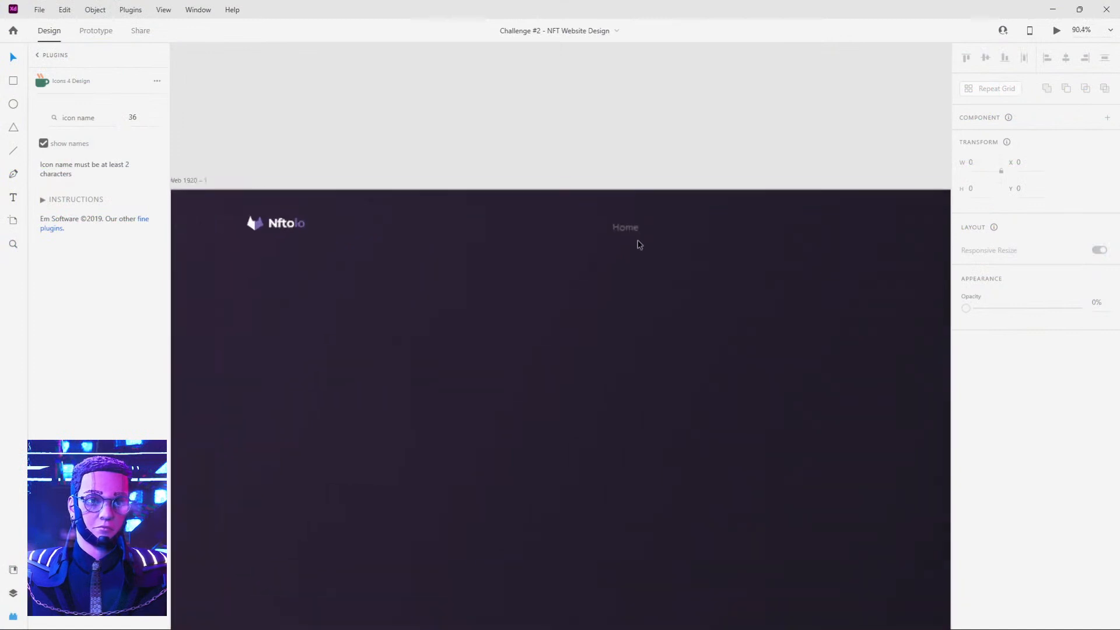
left_click(636, 221)
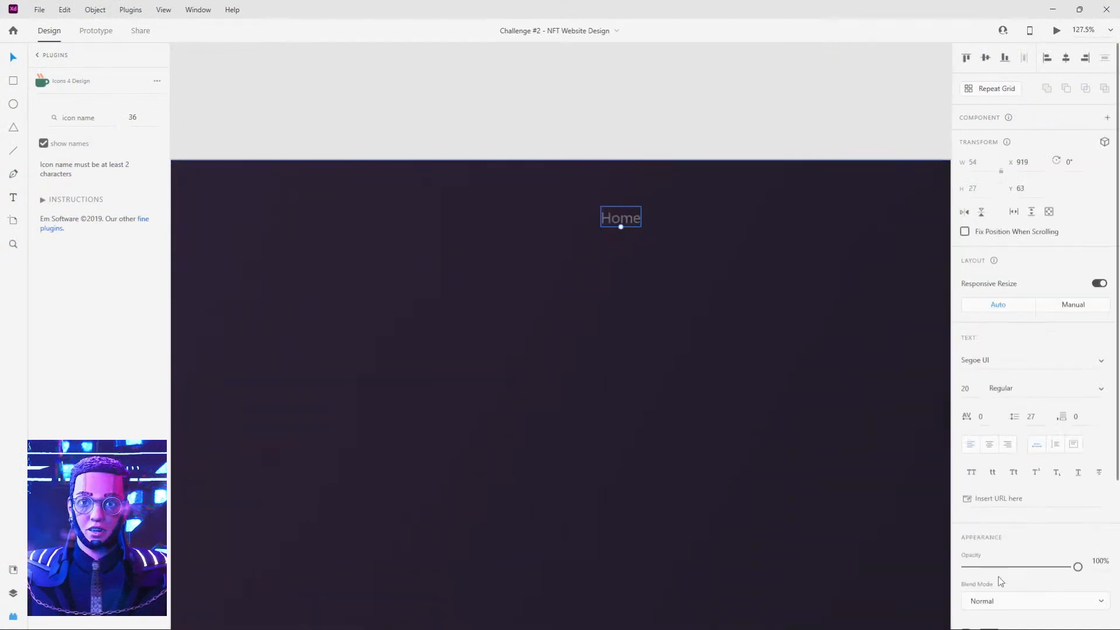
scroll(1073, 432, "down", 3)
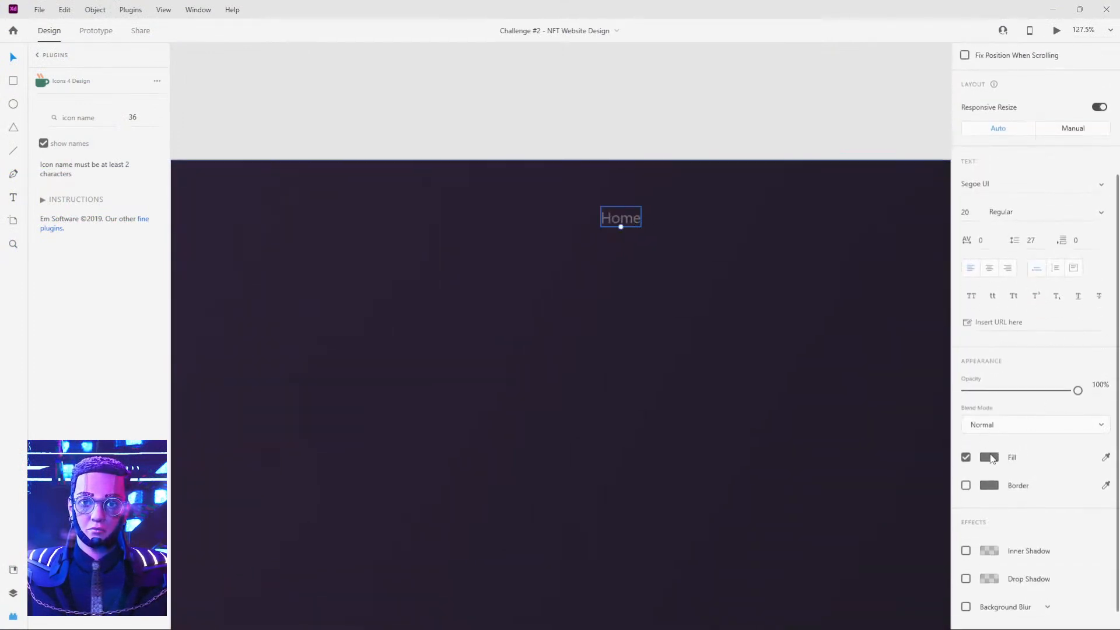
scroll(745, 110, "down", 5)
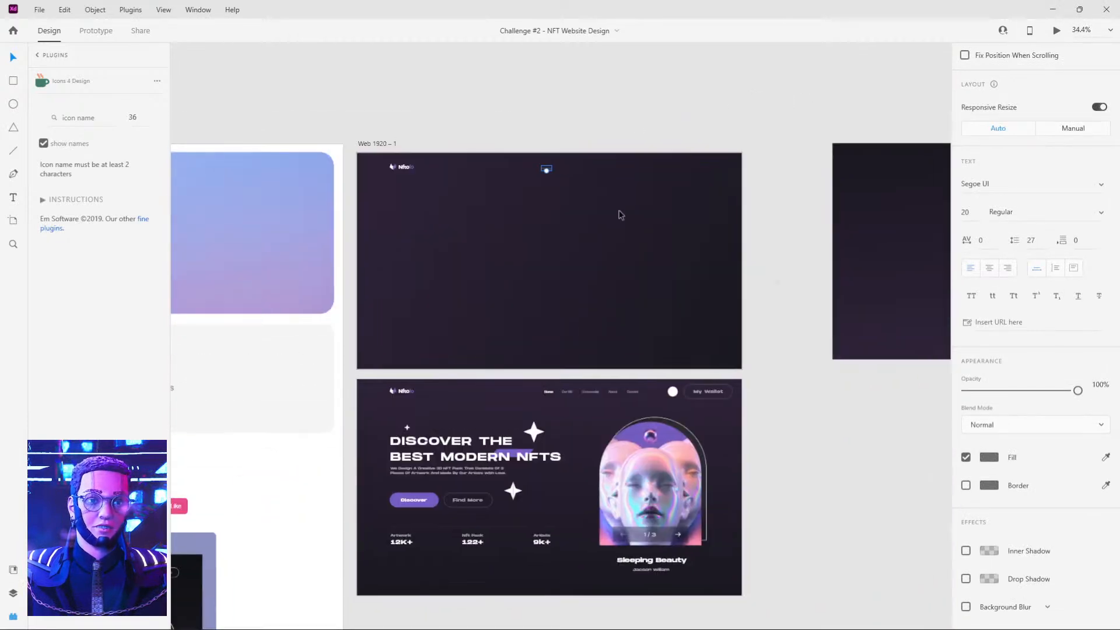
left_click(565, 393)
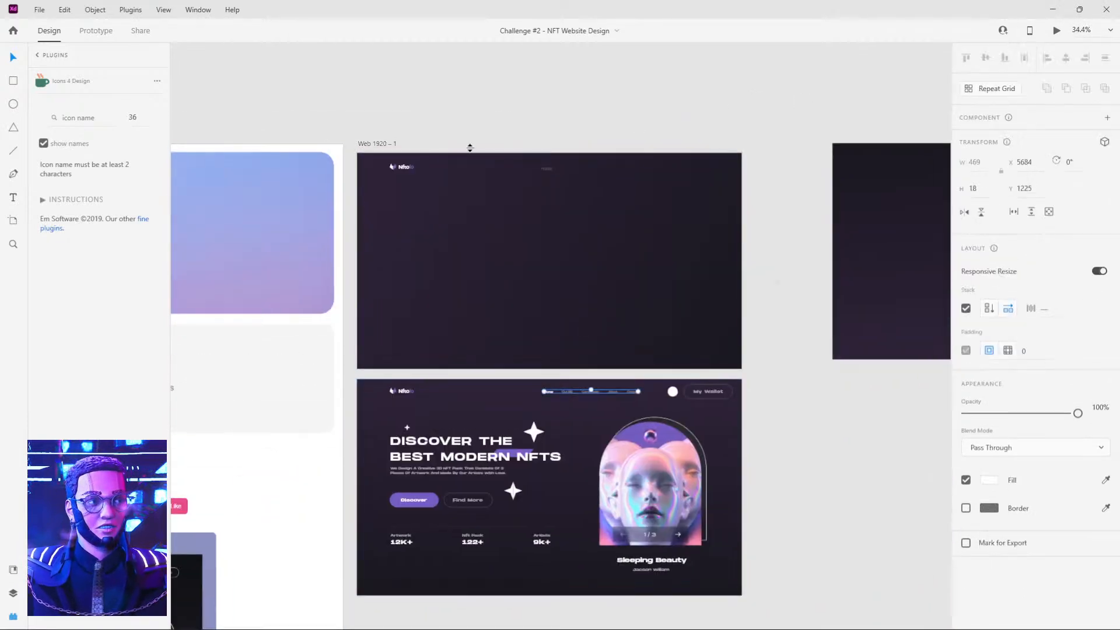
left_click(547, 170)
key("Delete")
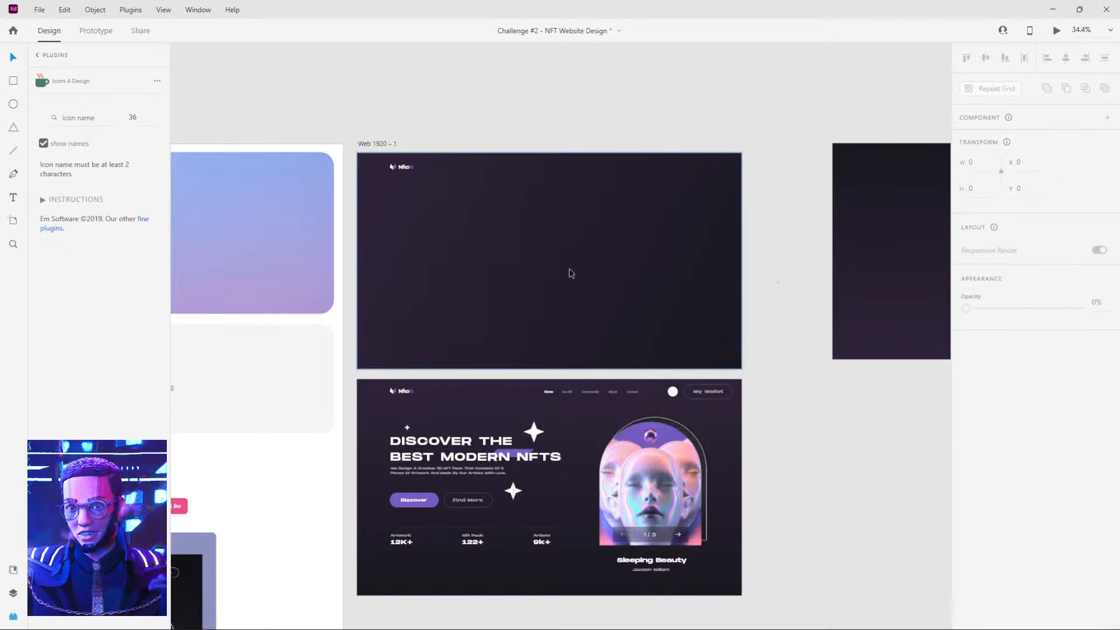
Place a throwaway text "asdfasd" below the reference's Home link and delete it.
left_click(549, 392)
scroll(549, 392, "up", 8)
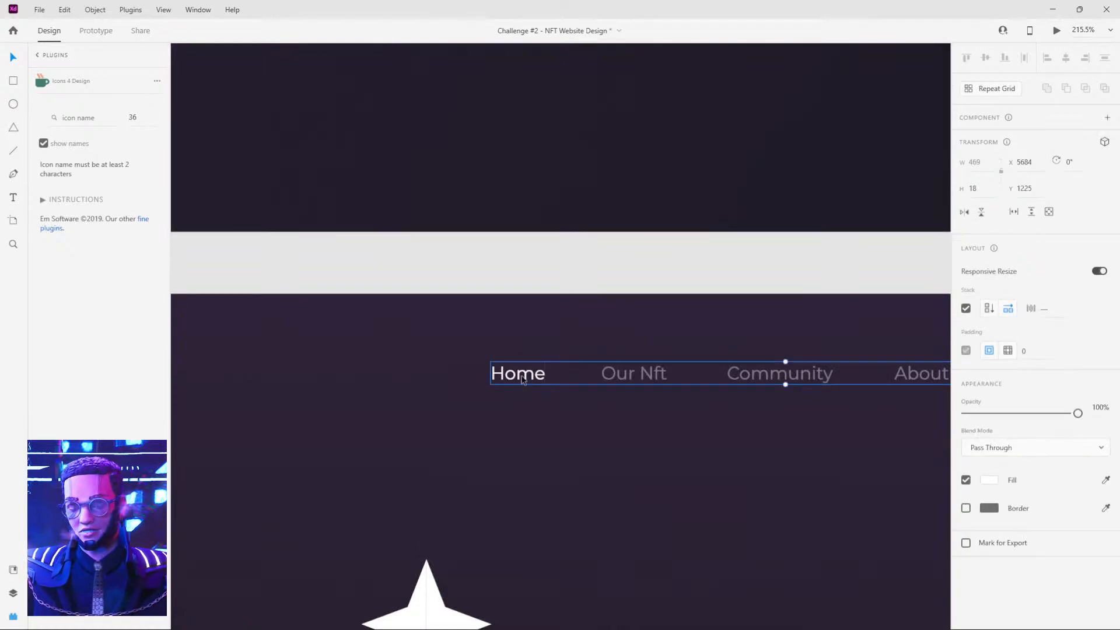
left_click(506, 412)
type("asdfasd")
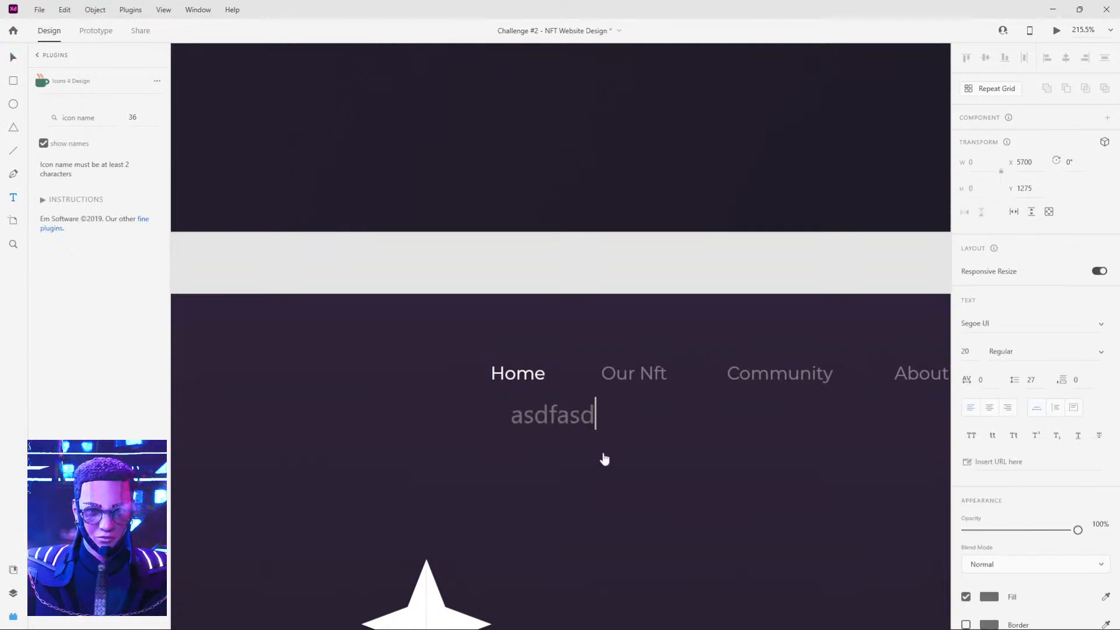
key("Escape")
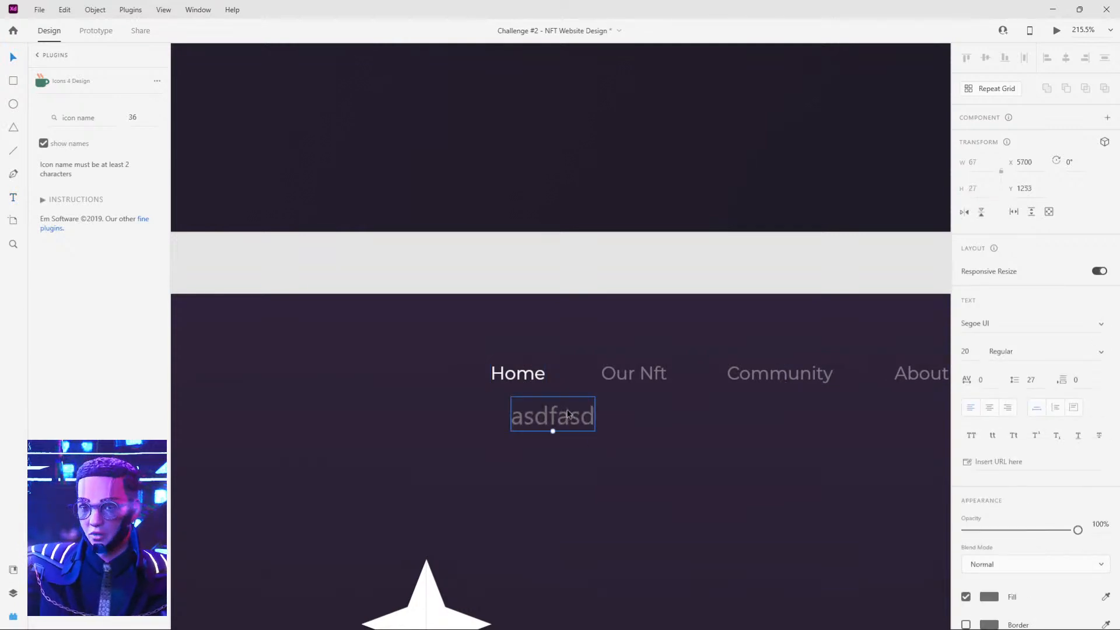
key("Delete")
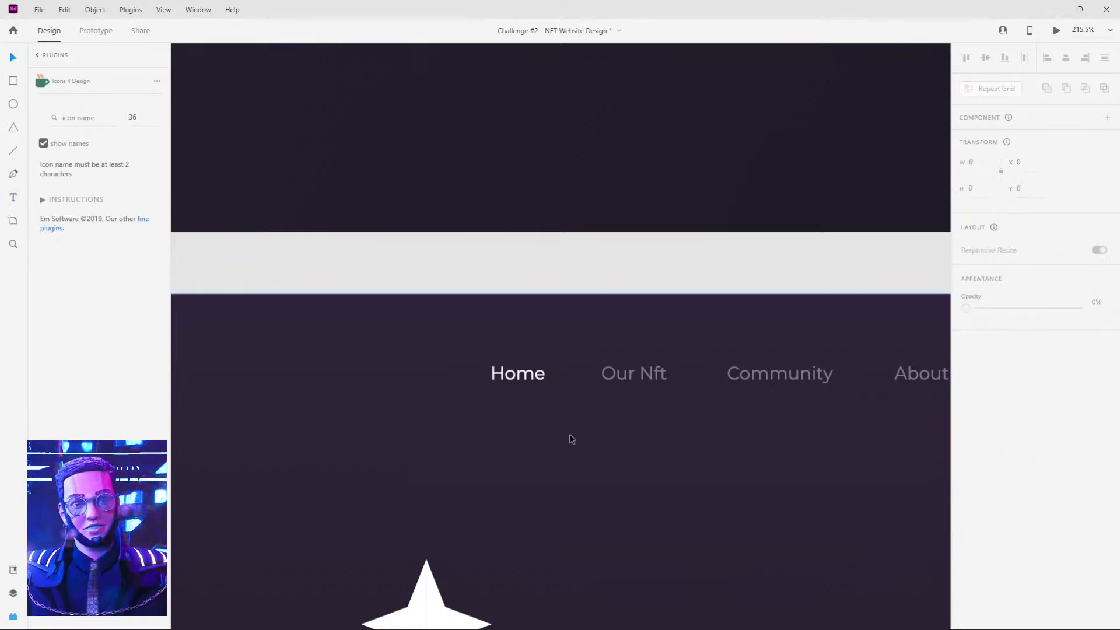
Try to move the reference's navigation links into the Web 1920 – 1 header and undo the move.
left_click(525, 366)
scroll(530, 373, "down", 5)
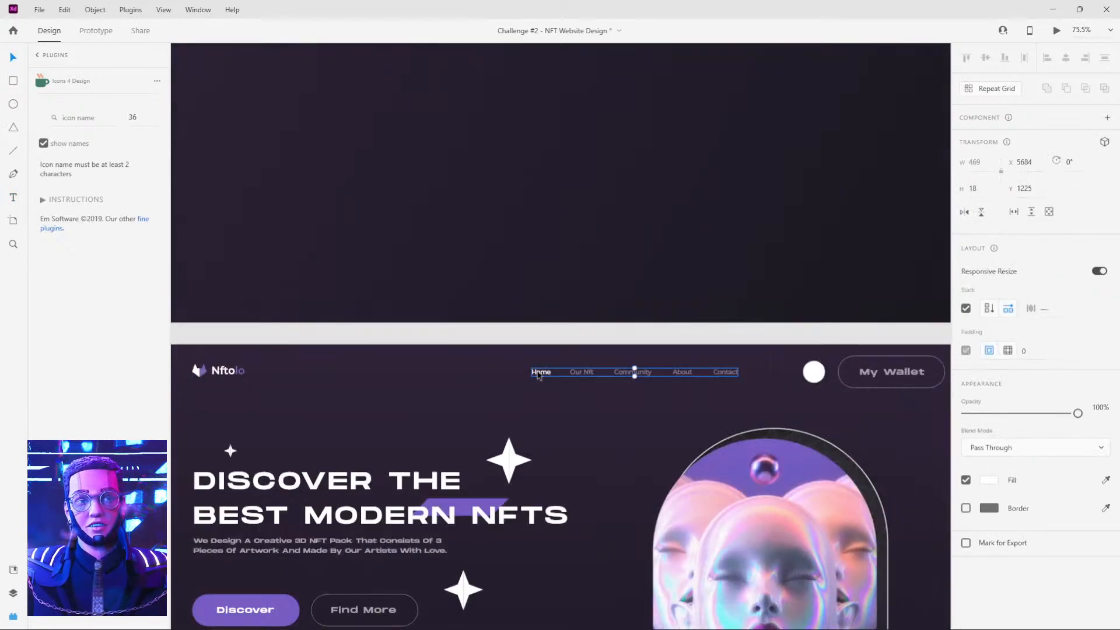
scroll(530, 376, "down", 3)
left_click_drag(569, 375, 542, 83)
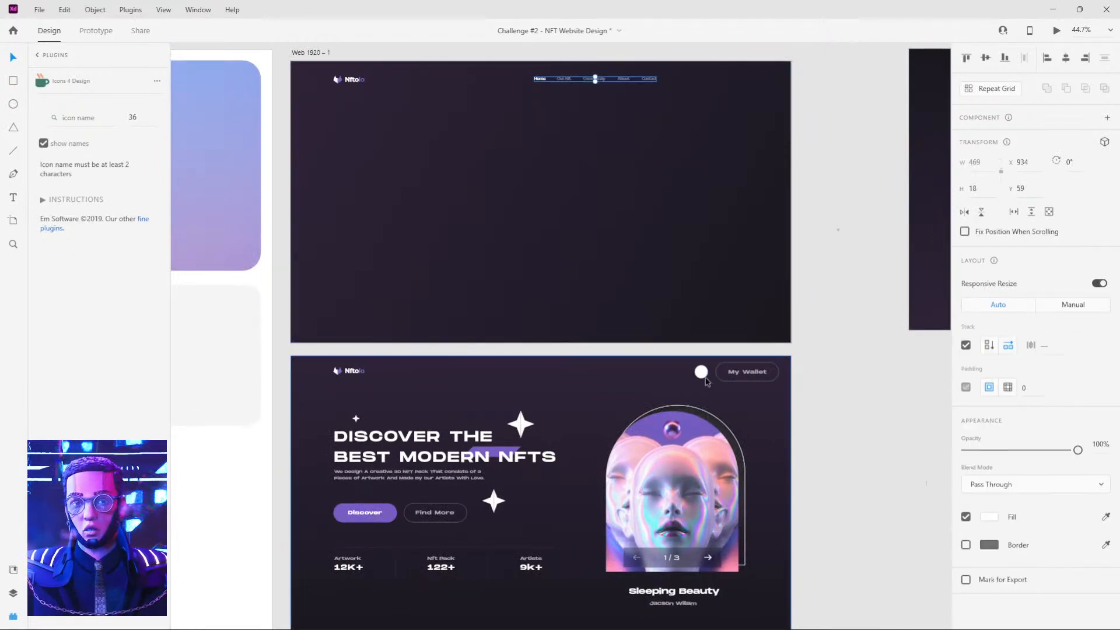
key("ctrl+z")
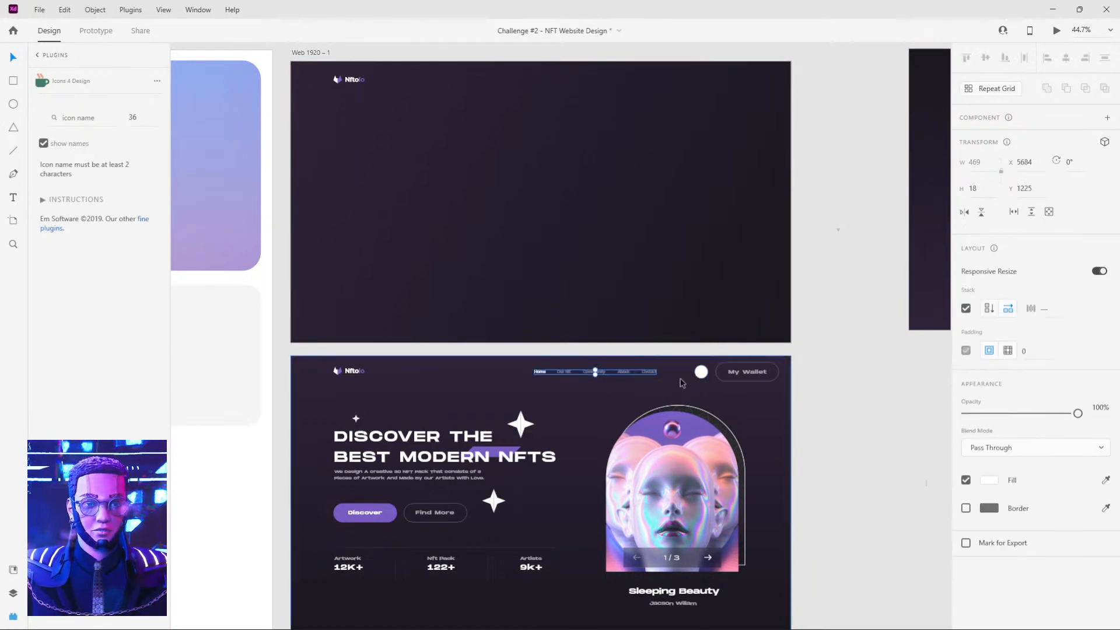
Copy the reference's navigation links, divider, white circle and My Wallet button into the Web 1920 – 1 header.
left_click(701, 372, "shift")
left_click(731, 375, "shift")
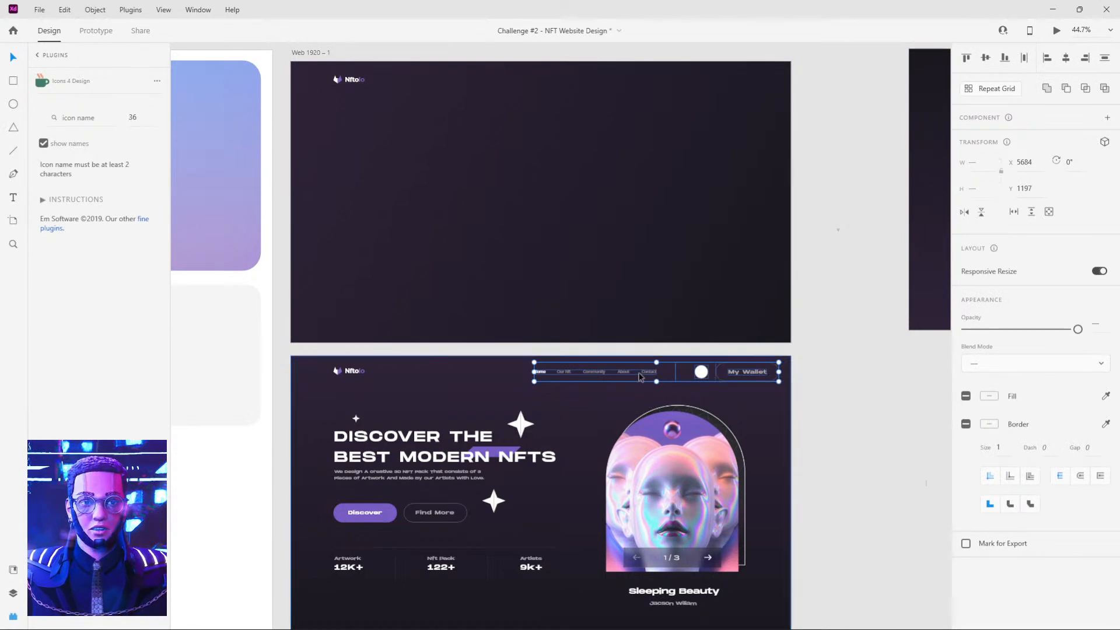
left_click_drag(717, 380, 602, 84)
left_click(863, 94)
Draw two practice circles about 43 and 78 wide beneath the header's white circle and place them side by side.
scroll(775, 89, "up", 4)
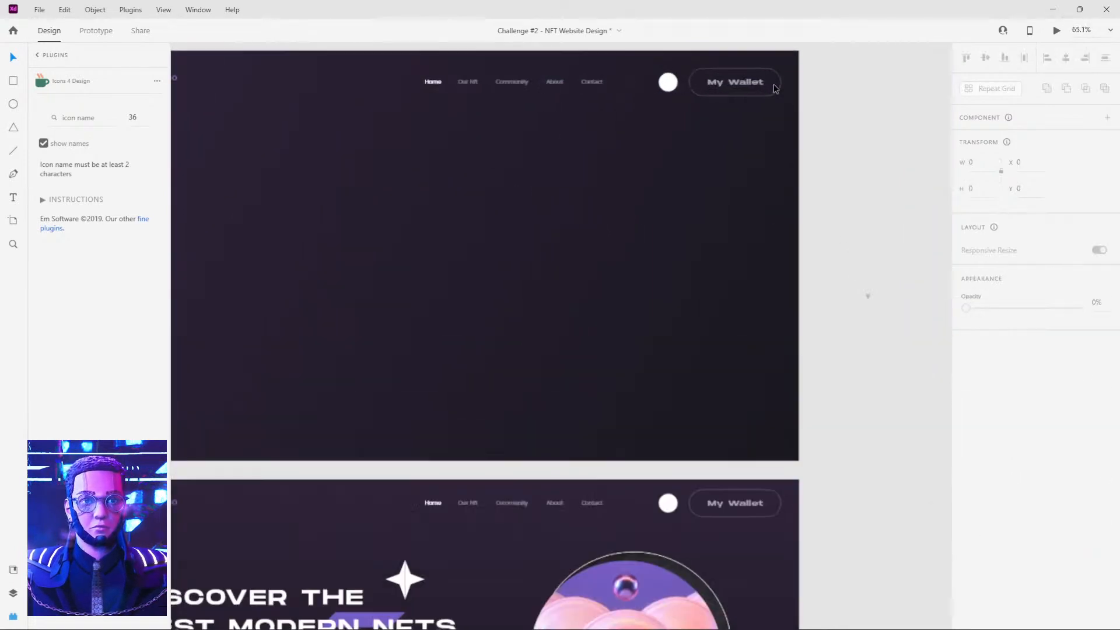
left_click_drag(702, 106, 668, 187)
scroll(667, 176, "up", 3)
key("e")
left_click_drag(341, 289, 446, 360)
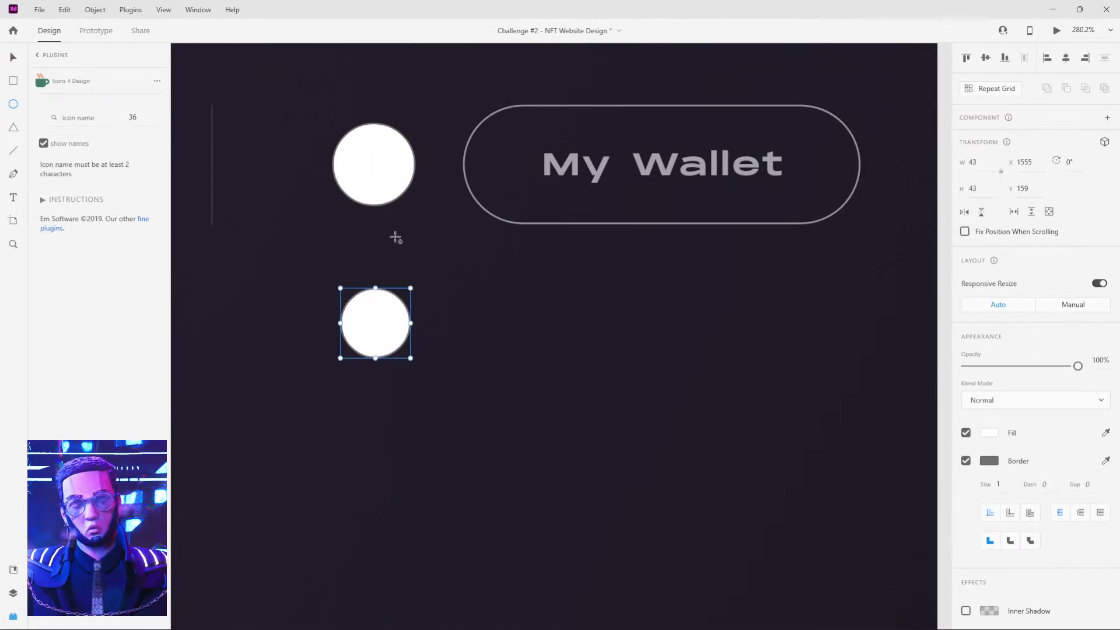
left_click(383, 189)
left_click_drag(374, 251, 502, 378)
left_click_drag(420, 315, 468, 350)
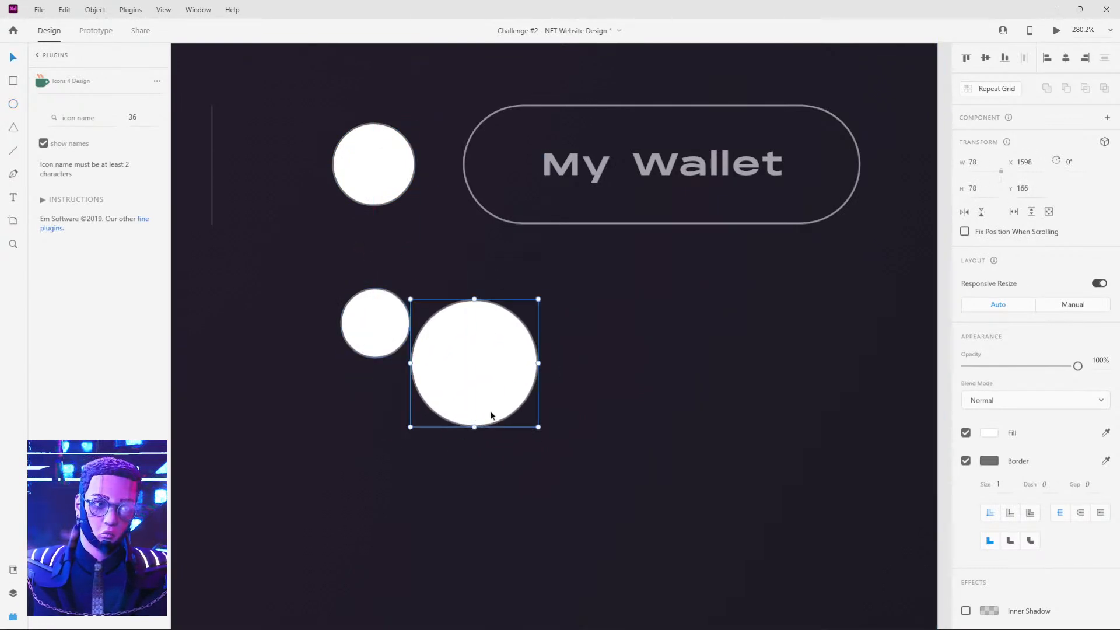
Delete both practice circles below the header.
key("Delete")
left_click(368, 321)
key("Delete")
Draw a practice rectangle about 225 × 64 below the My Wallet button and lower its opacity to 86%.
key("r")
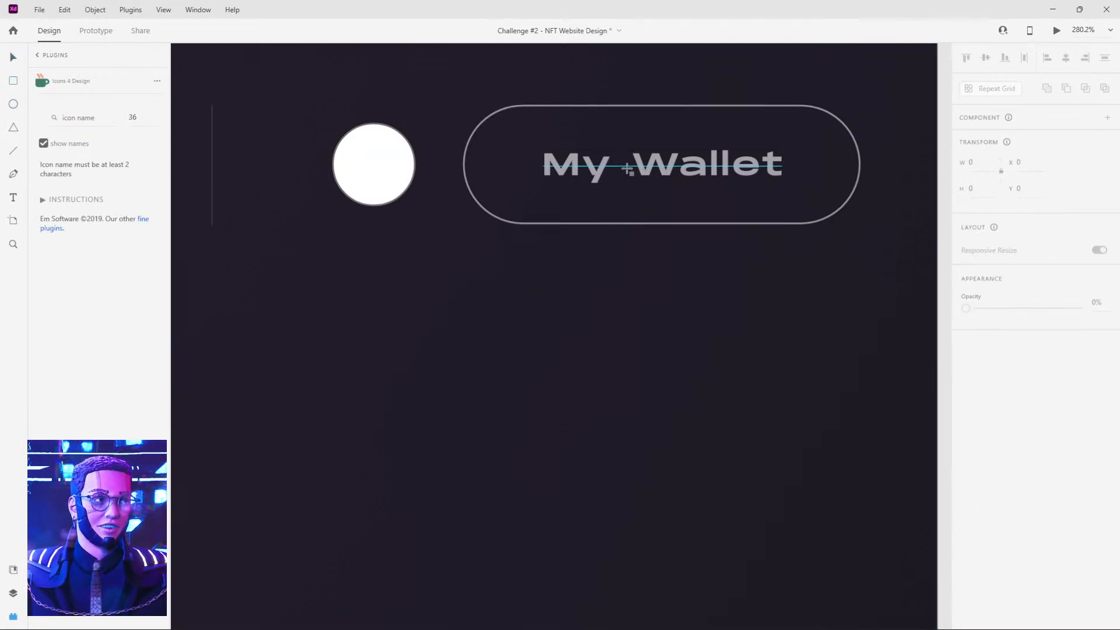
left_click_drag(482, 261, 849, 365)
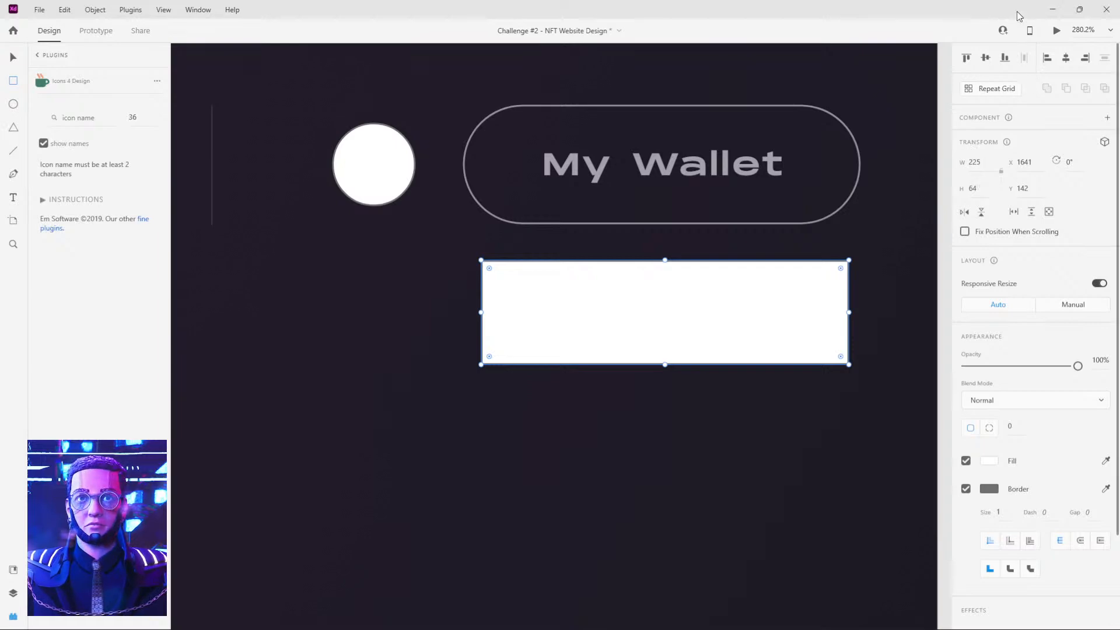
left_click(1080, 9)
left_click_drag(1007, 16, 916, 38)
mouse_move(979, 384)
left_mouse_down()
mouse_move(936, 385)
mouse_move(963, 385)
left_mouse_up()
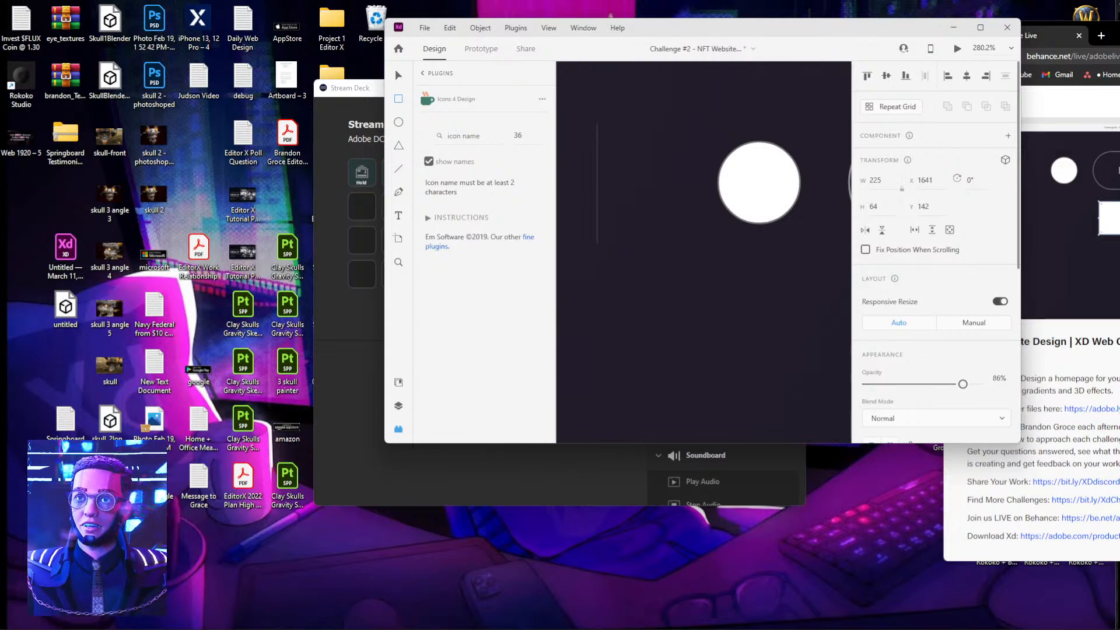
double_click(897, 36)
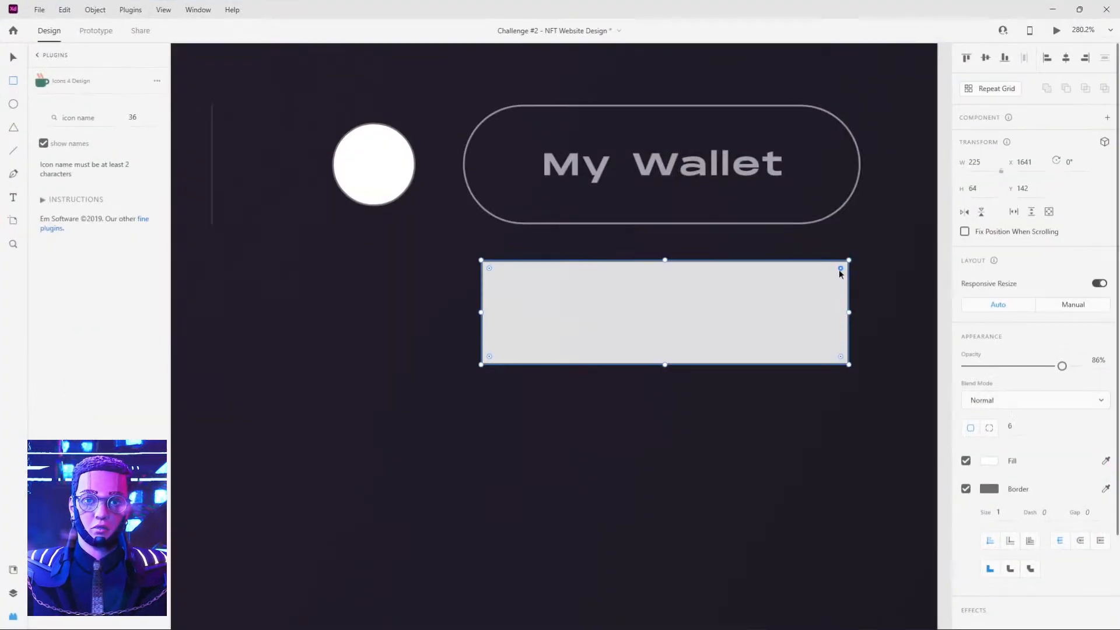
Round all corners of the practice rectangle to a radius of about 5.
left_click_drag(842, 270, 840, 278)
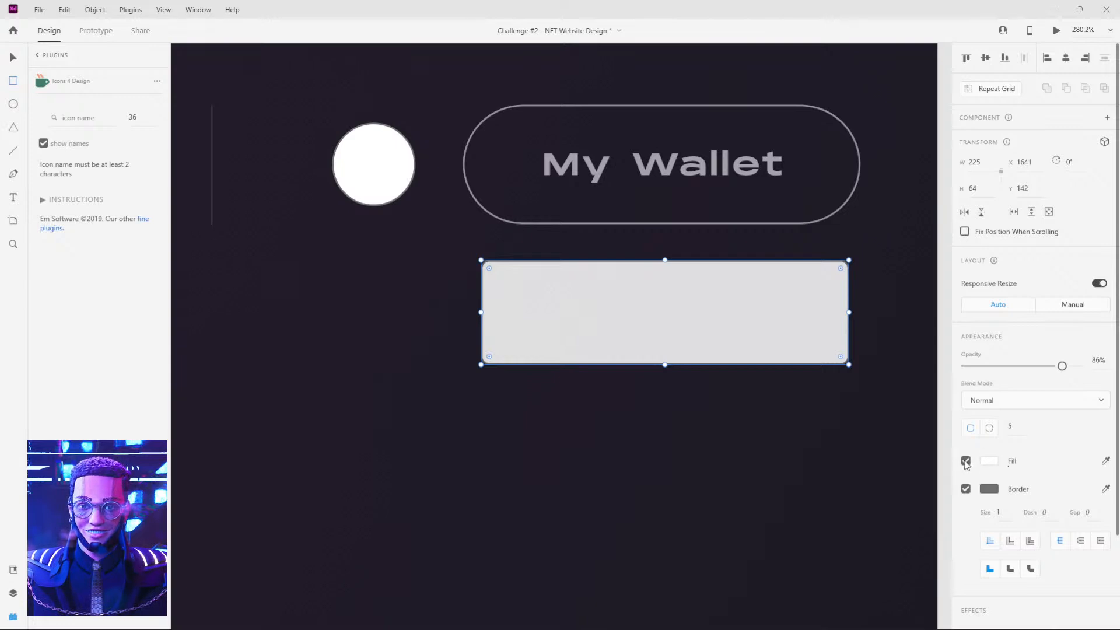
left_click(973, 432)
left_click_drag(743, 292, 709, 293)
Delete the practice rectangle shapes below the My Wallet button.
key("v")
left_click(786, 301)
key("Delete")
left_click(726, 292)
key("Delete")
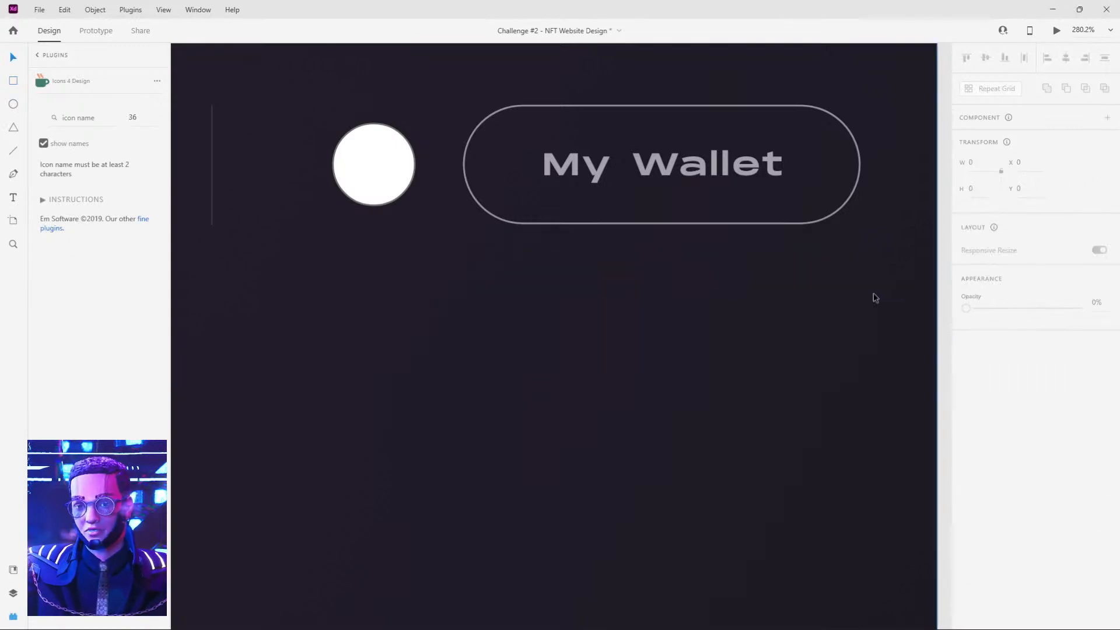
scroll(848, 294, "down", 3)
key("super+Tab")
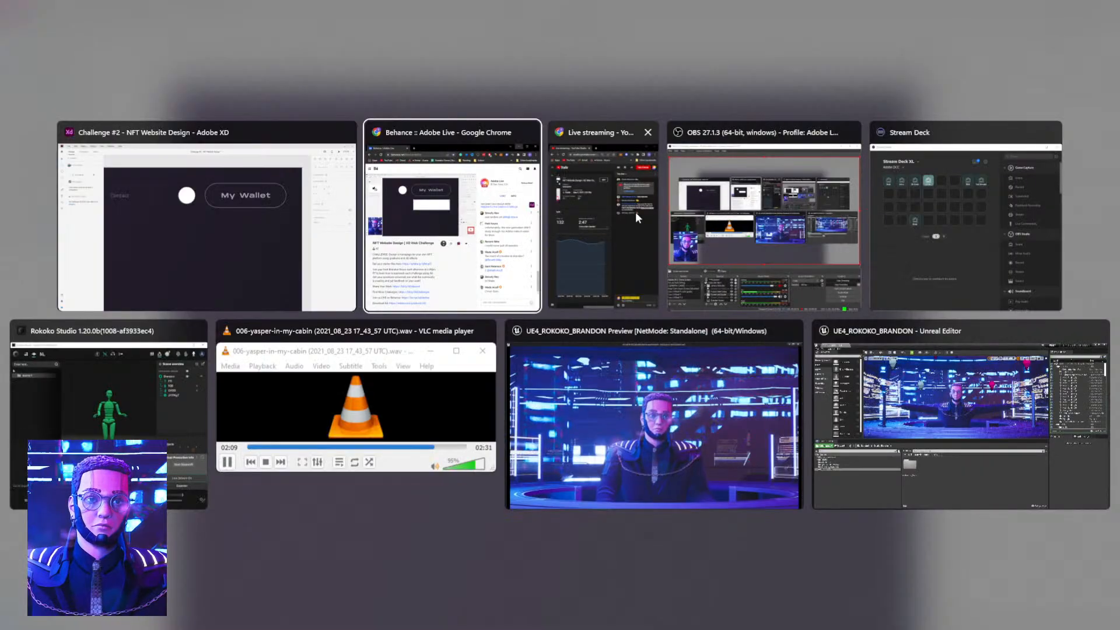
left_click(324, 235)
scroll(572, 393, "up", 3)
Copy the hero heading, description and the Discover and Find More buttons from the reference onto the new artboard below the header.
left_click(414, 443)
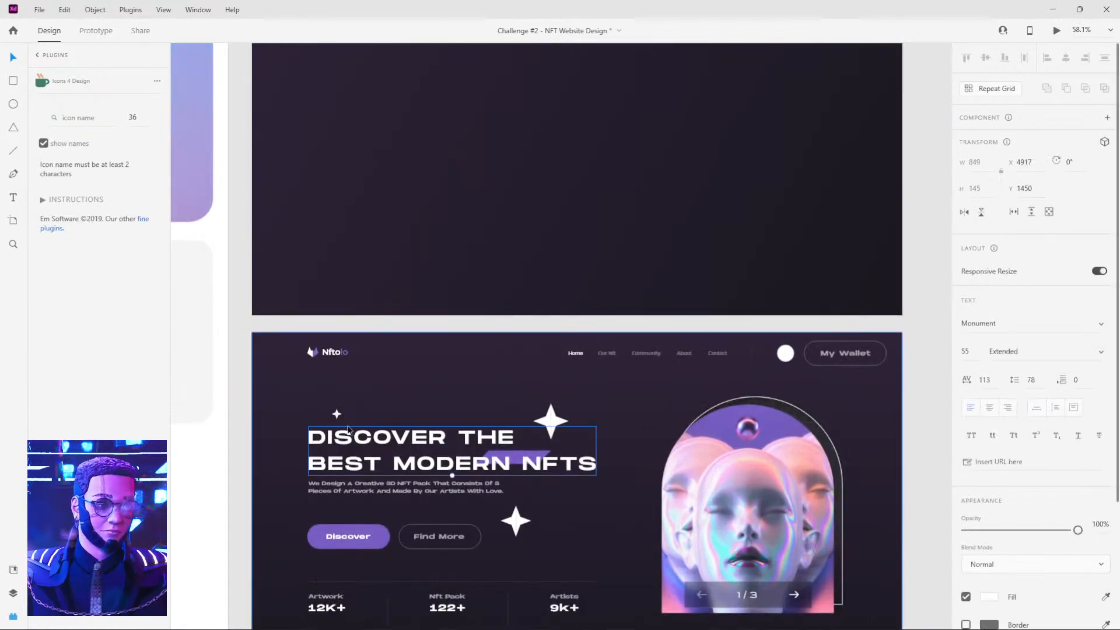
left_click(359, 486, "shift")
left_click(354, 544, "shift")
left_click(458, 543, "shift")
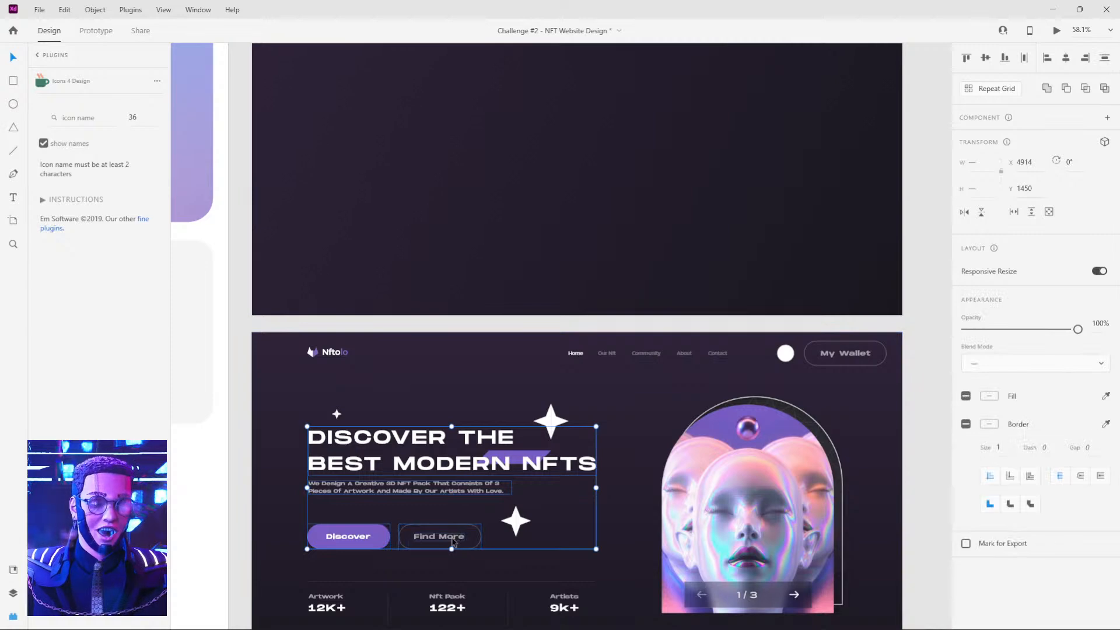
left_click(521, 459, "shift")
left_click(430, 444)
left_click(380, 491, "shift")
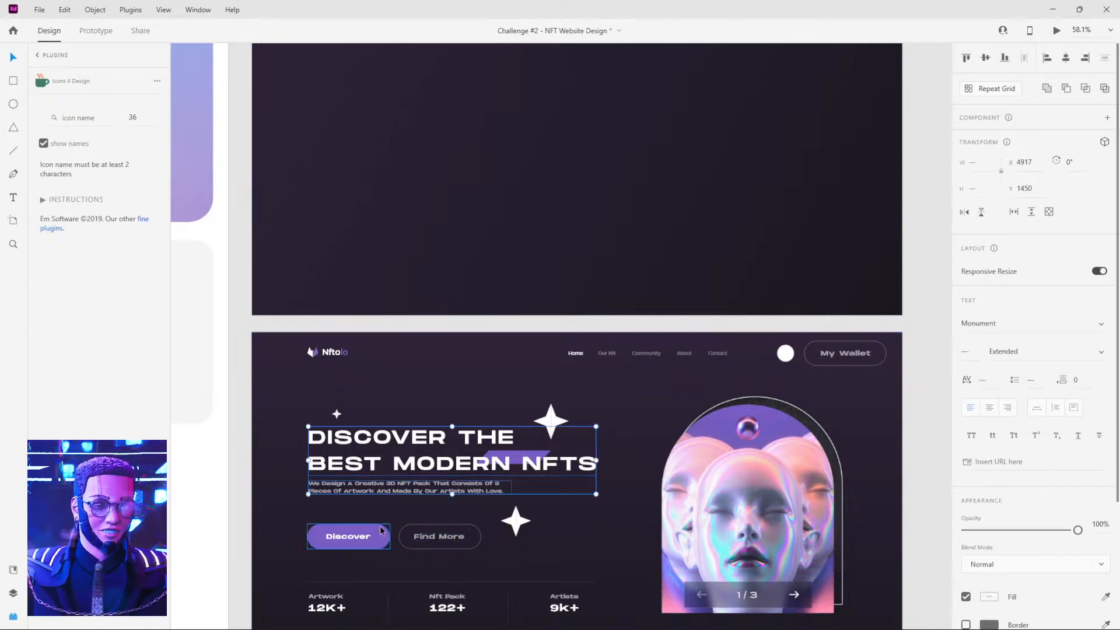
left_click(380, 530, "shift")
left_click(428, 541, "shift")
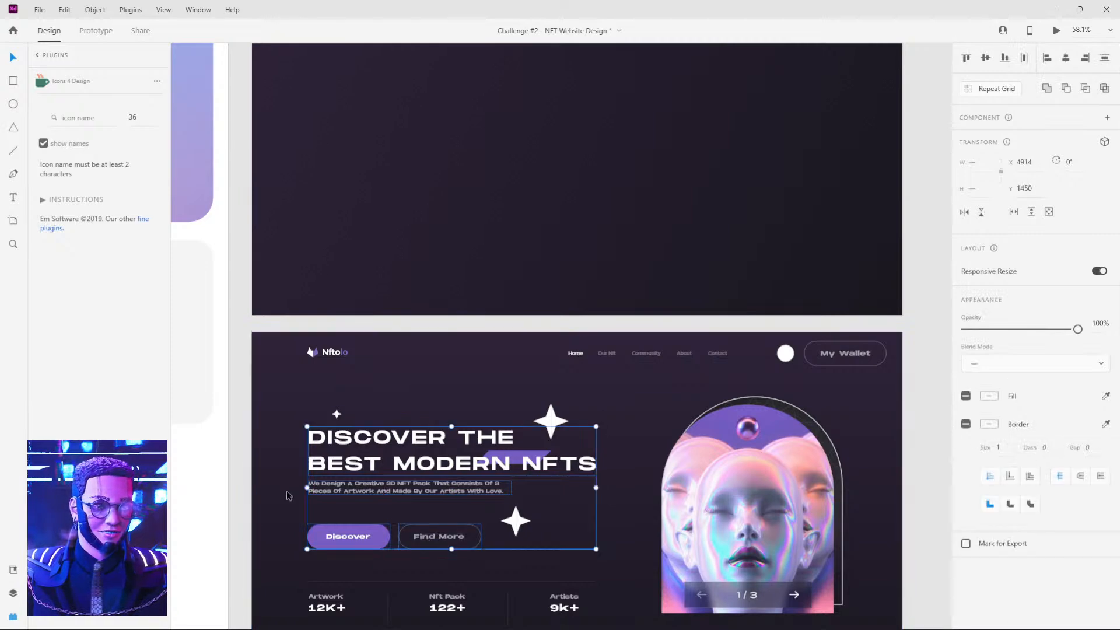
left_click_drag(459, 485, 459, 129)
scroll(473, 255, "up", 3)
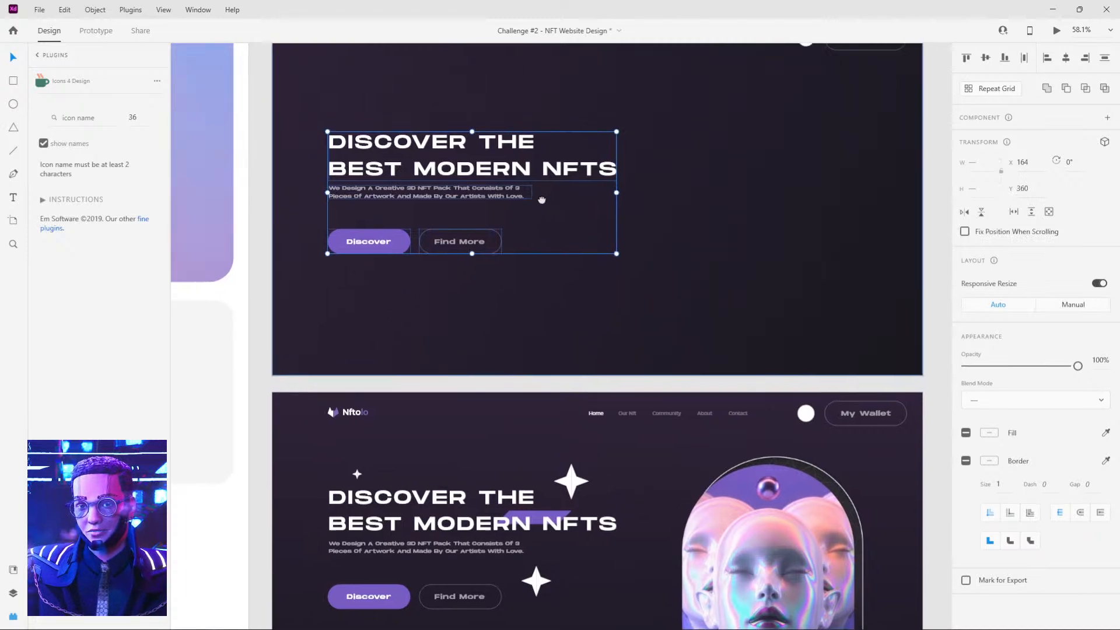
mouse_move(447, 259)
left_mouse_down()
mouse_move(445, 223)
mouse_move(443, 252)
left_mouse_up()
Examine the reference's statistics row, heading, navigation and artwork card against the copied hero section.
left_click(708, 305)
left_click_drag(726, 339, 651, 208)
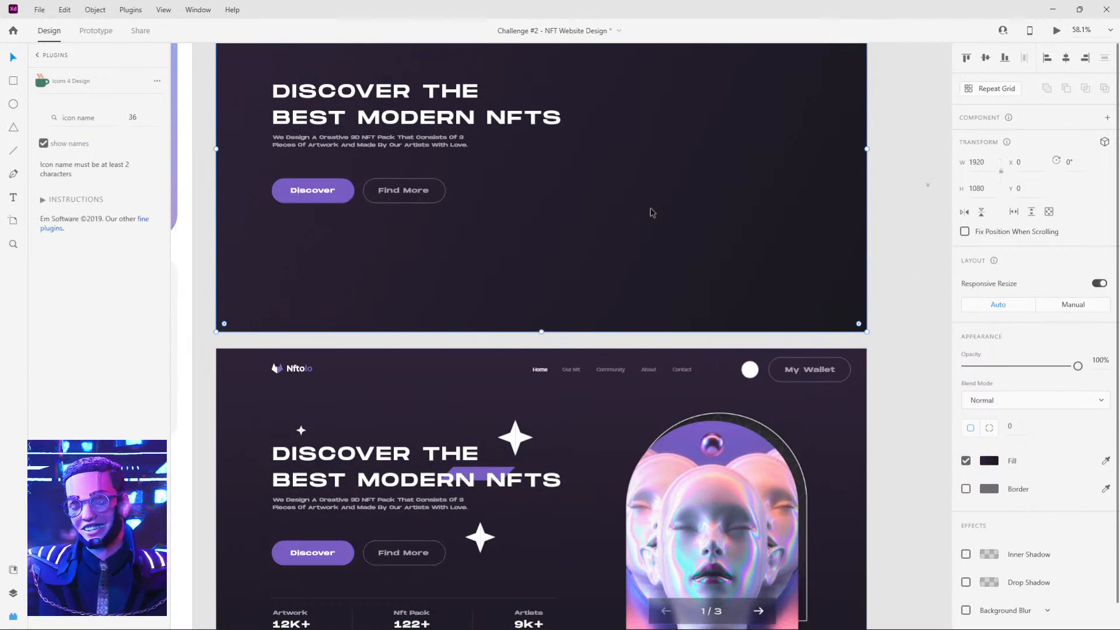
scroll(653, 213, "down", 3)
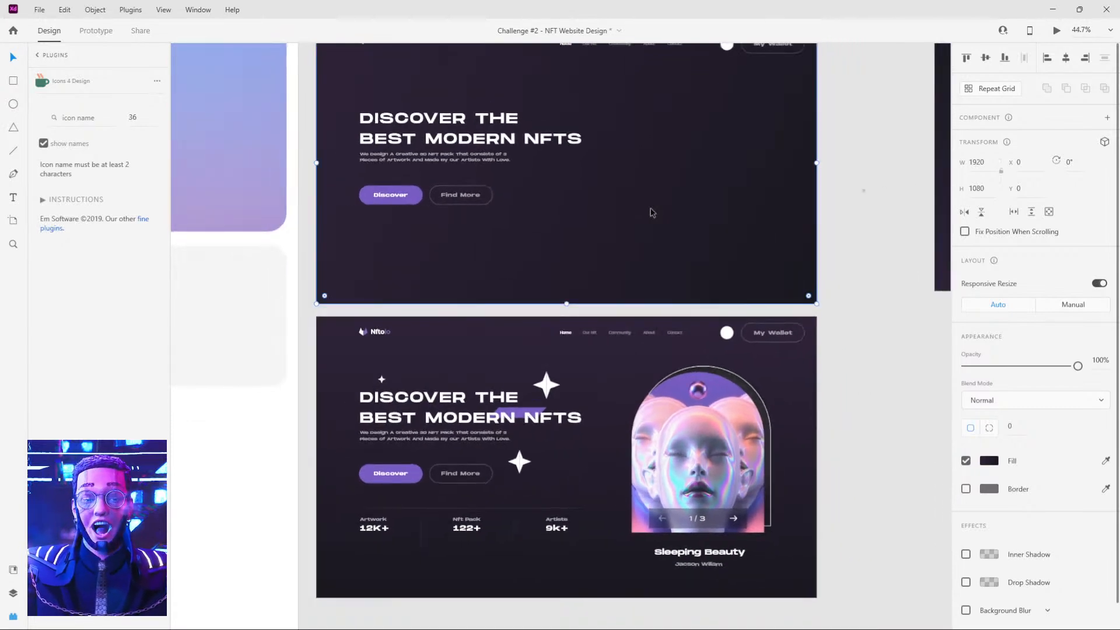
left_click(464, 532)
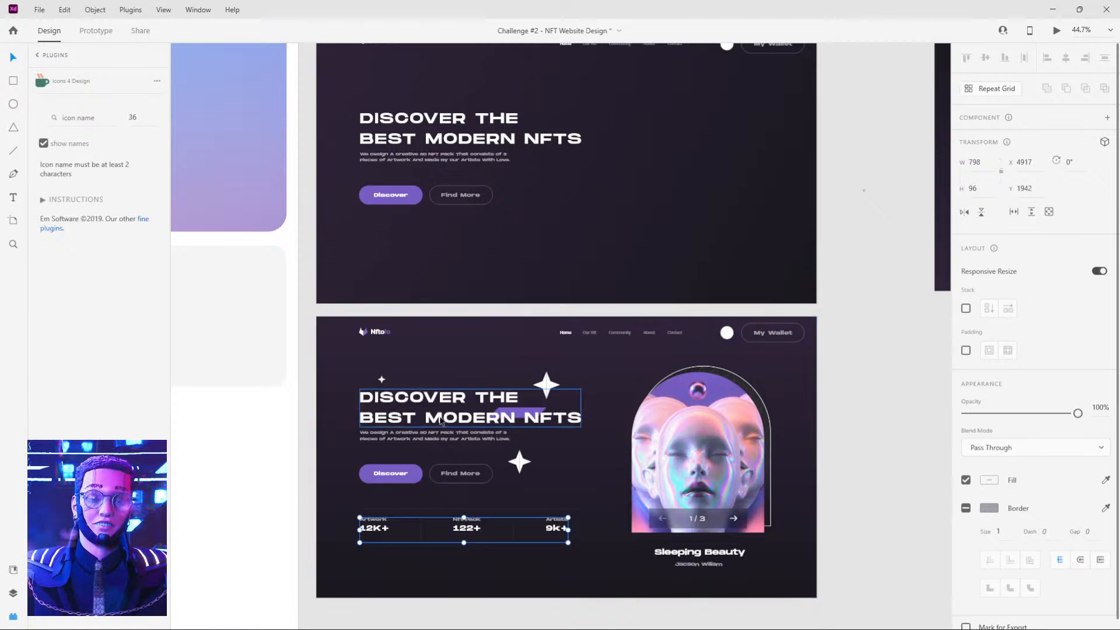
left_click(440, 421)
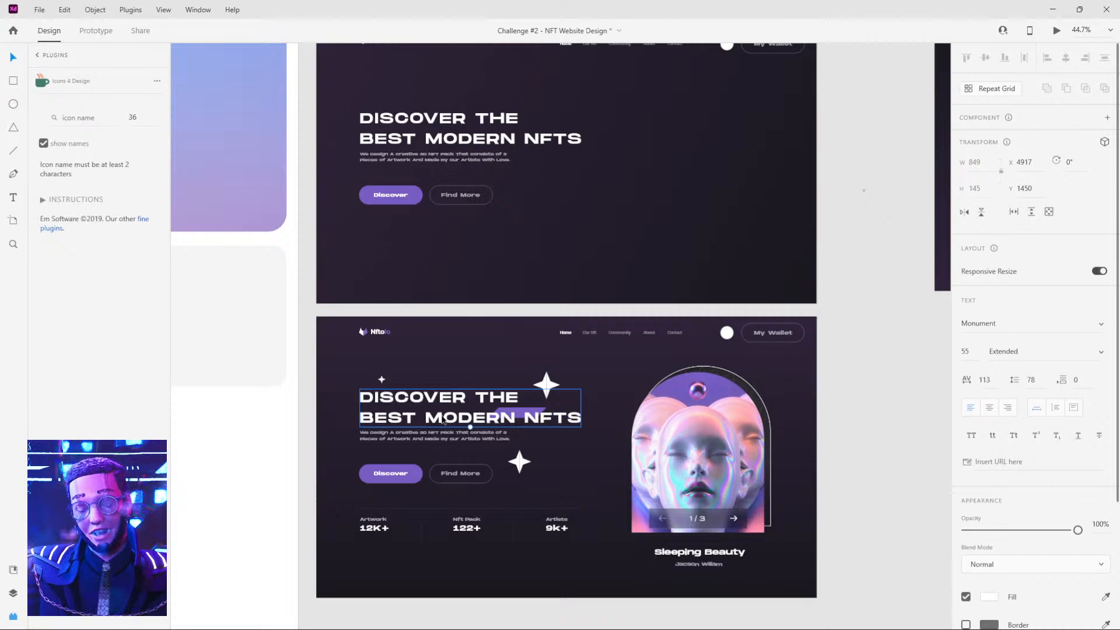
left_click_drag(575, 251, 581, 331)
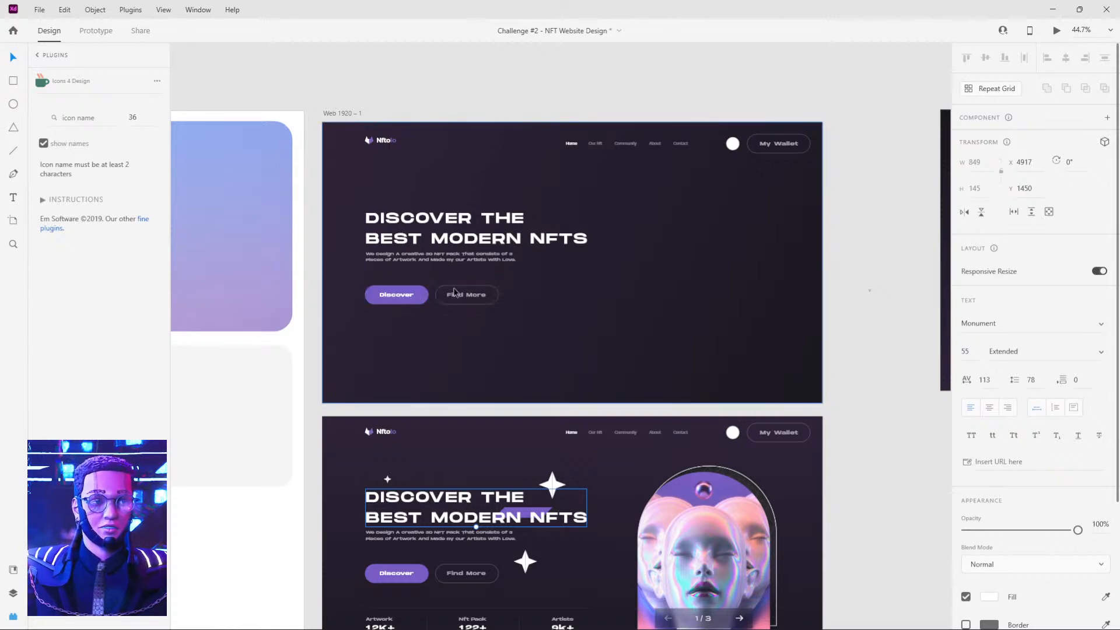
scroll(446, 293, "up", 6)
scroll(463, 297, "down", 6)
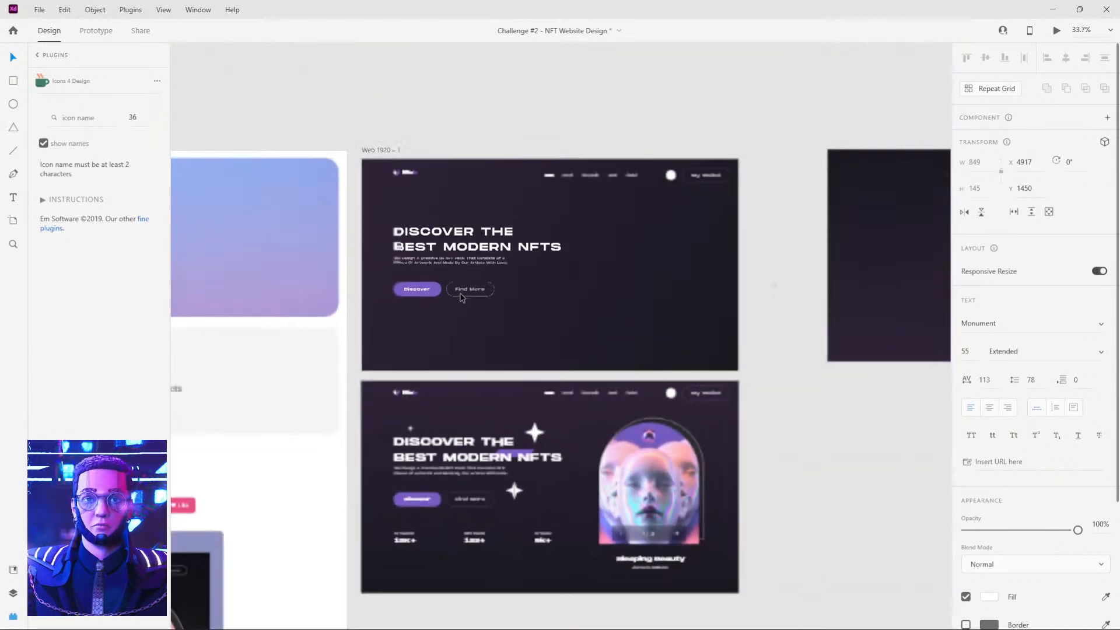
scroll(522, 195, "up", 3)
left_click(519, 193)
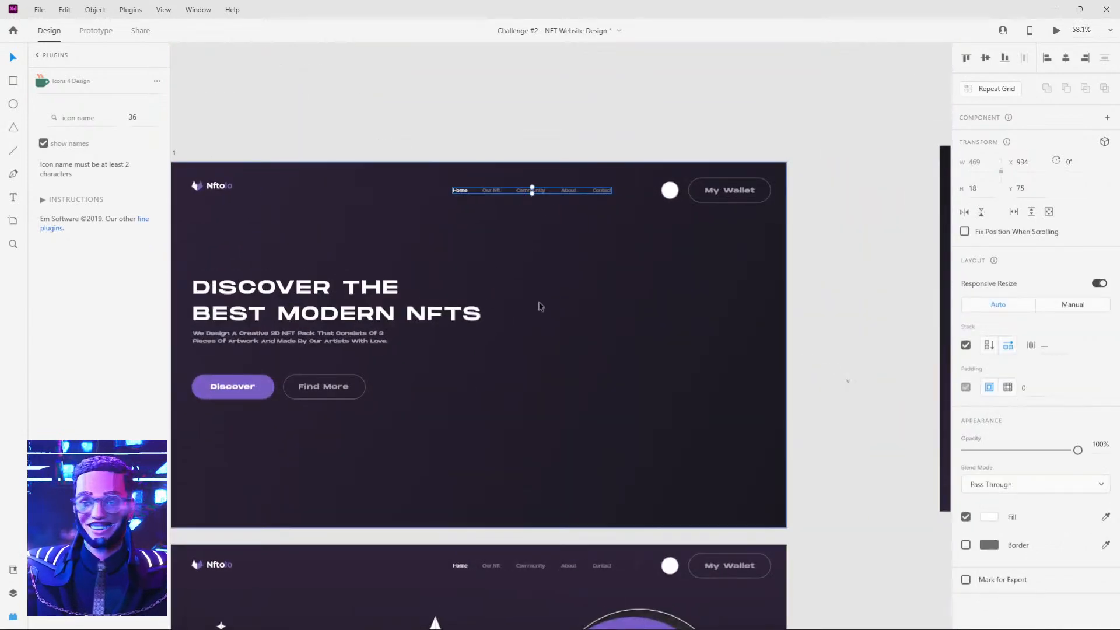
scroll(596, 303, "down", 5)
scroll(596, 303, "left", 2)
left_click(674, 465)
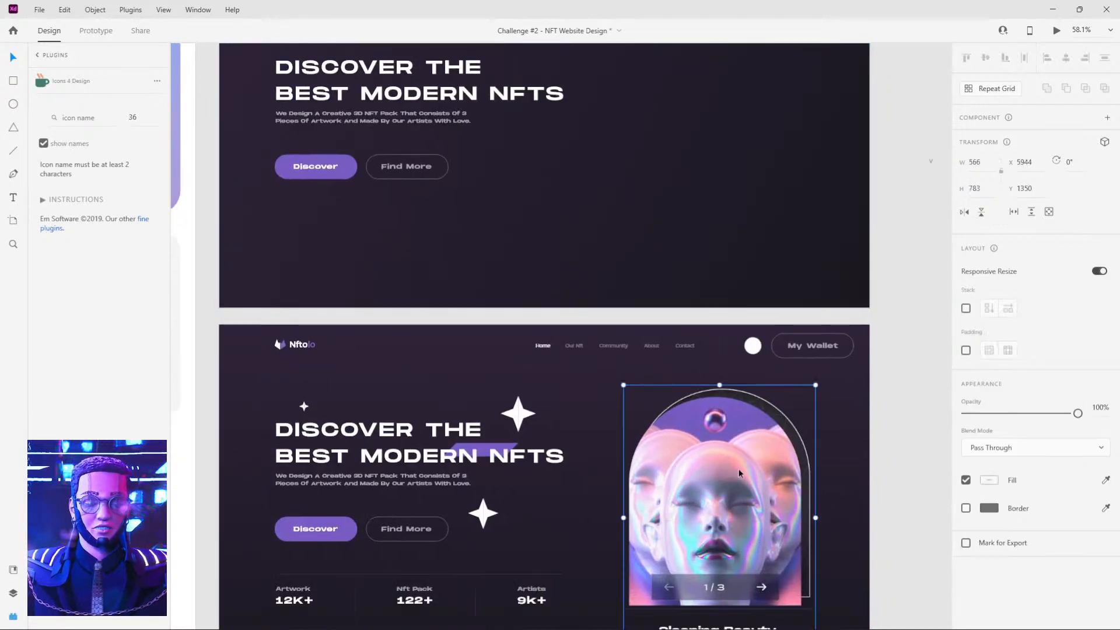
scroll(662, 373, "down", 3)
scroll(662, 374, "right", 1)
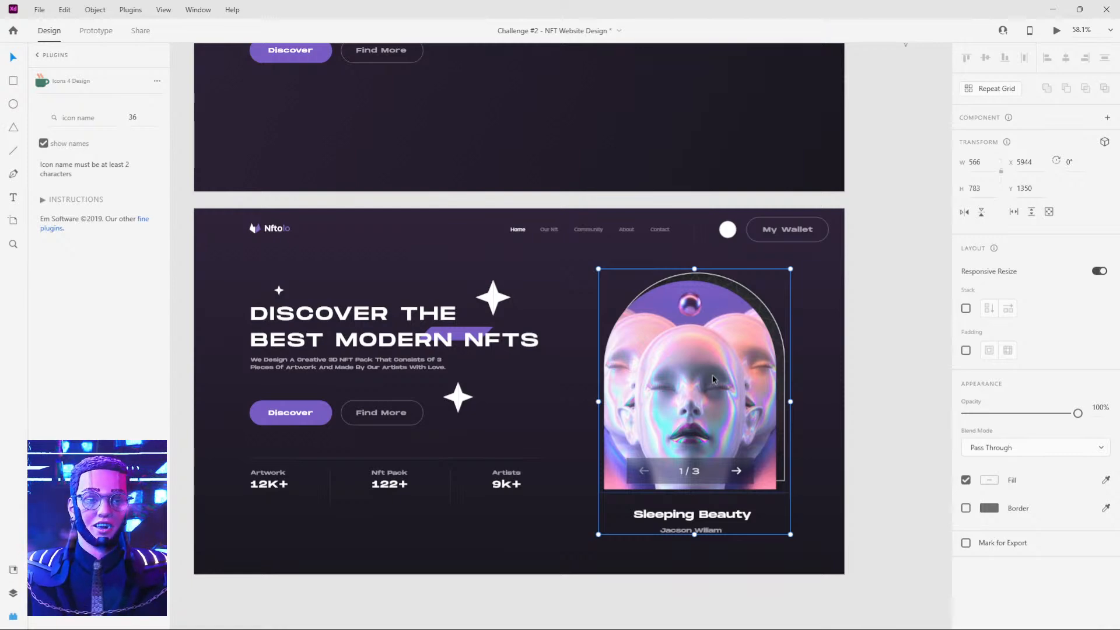
left_click_drag(430, 165, 467, 325)
Copy the large white star from the reference onto the new artboard, beside the Find More button.
left_click(531, 456)
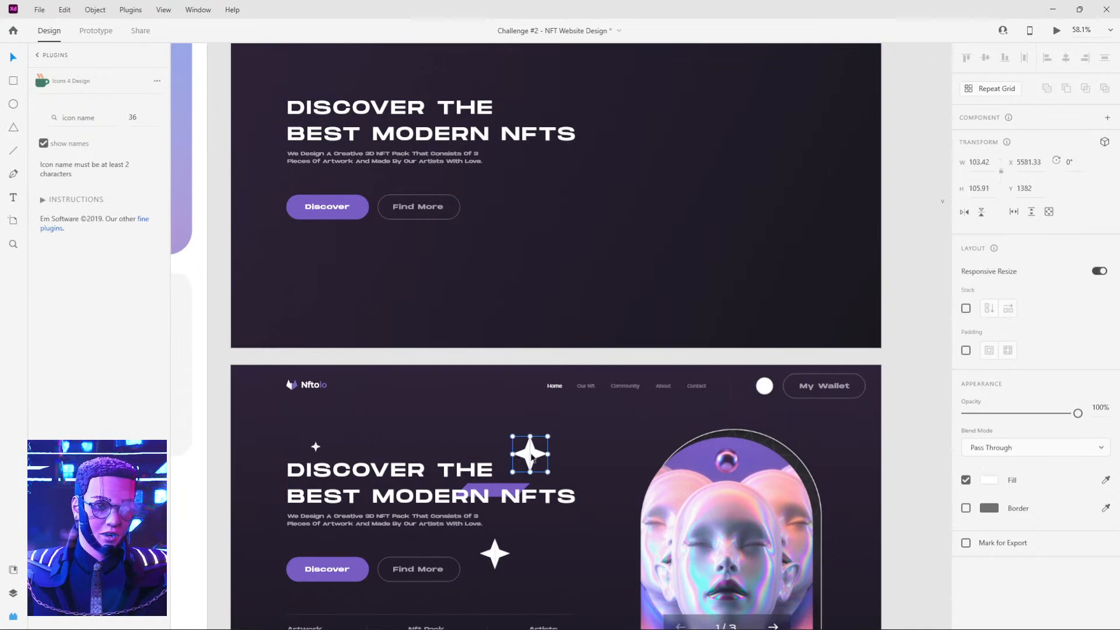
left_click_drag(531, 459, 545, 306)
scroll(533, 163, "up", 5)
scroll(536, 151, "up", 1)
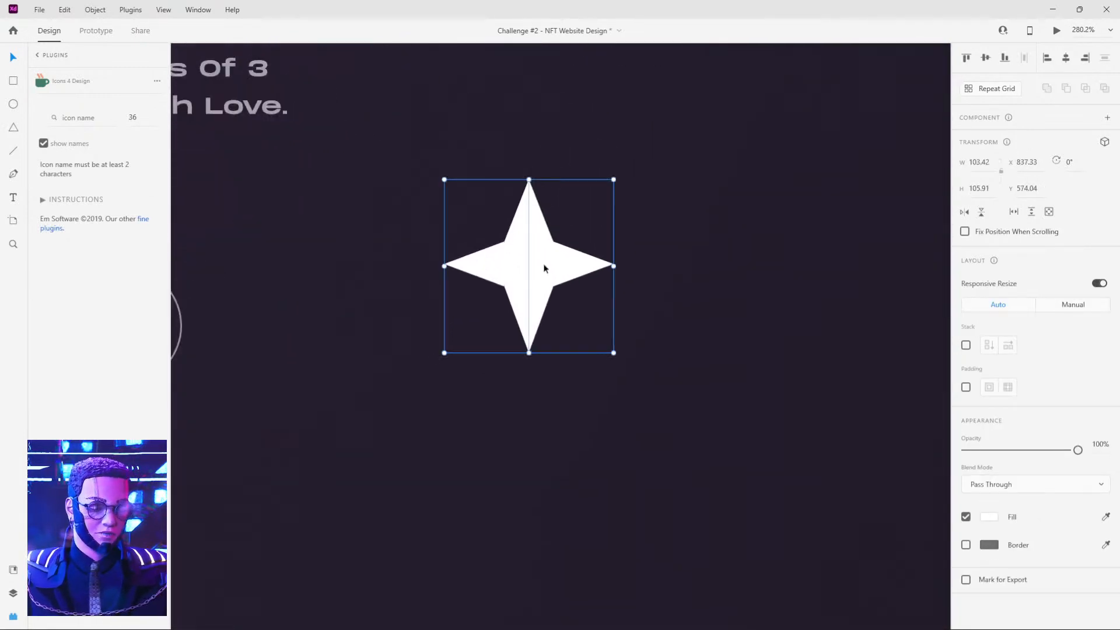
Move the right half of the copied star 66 away from the left half and inspect the left half's anchor points.
double_click(543, 266)
left_click_drag(545, 265, 653, 258)
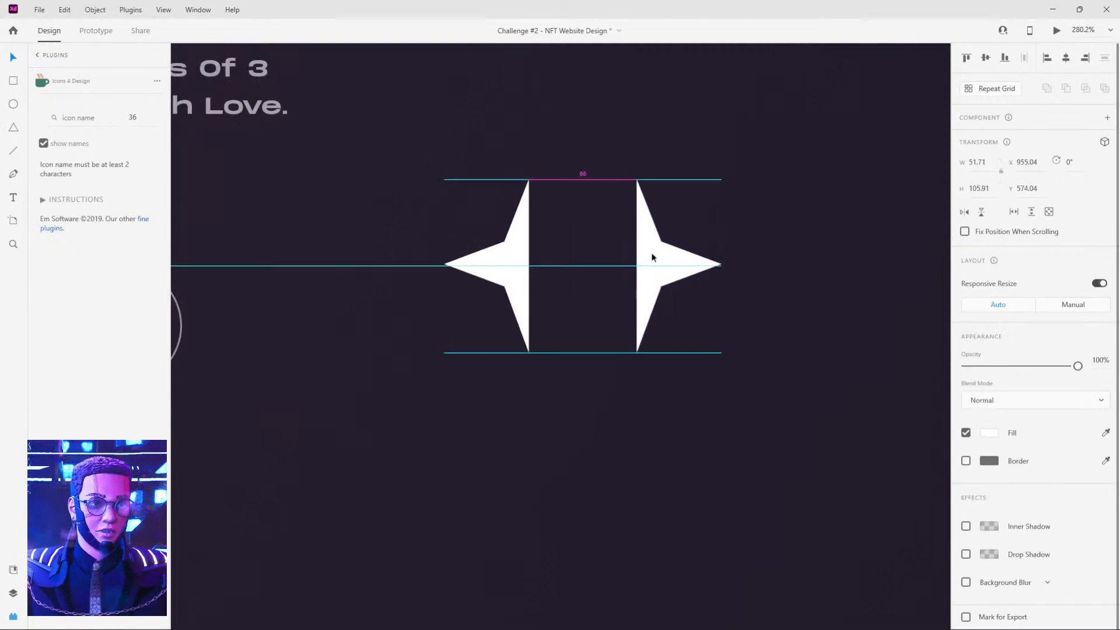
double_click(506, 258)
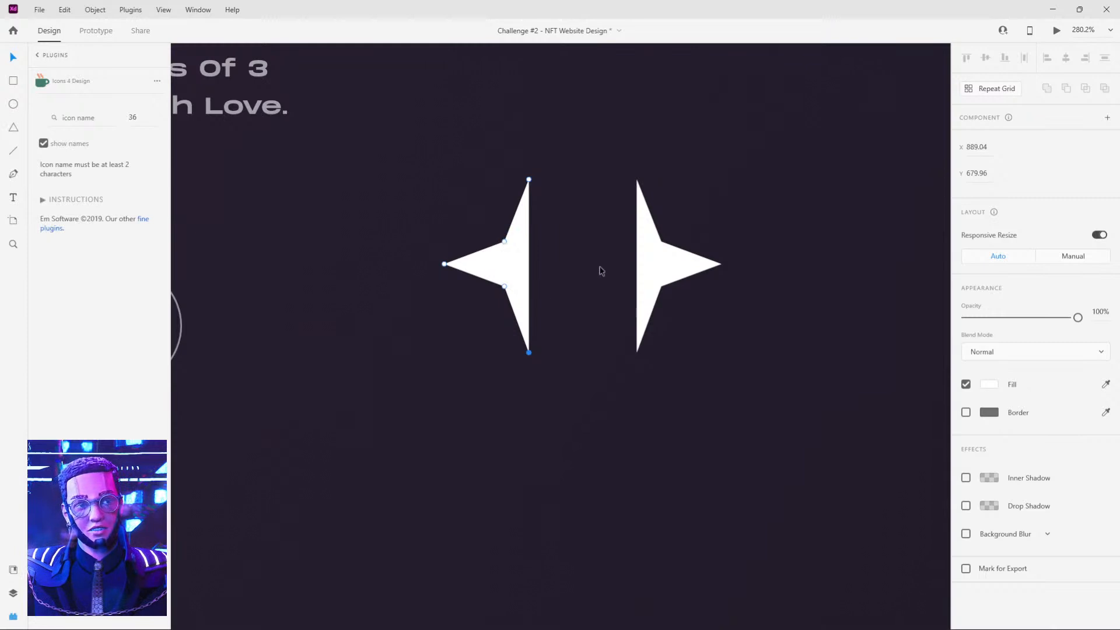
key("Escape")
Draw a practice square about 84 × 84 below the star halves and rotate it to -45°.
key("r")
left_click_drag(465, 401, 624, 533)
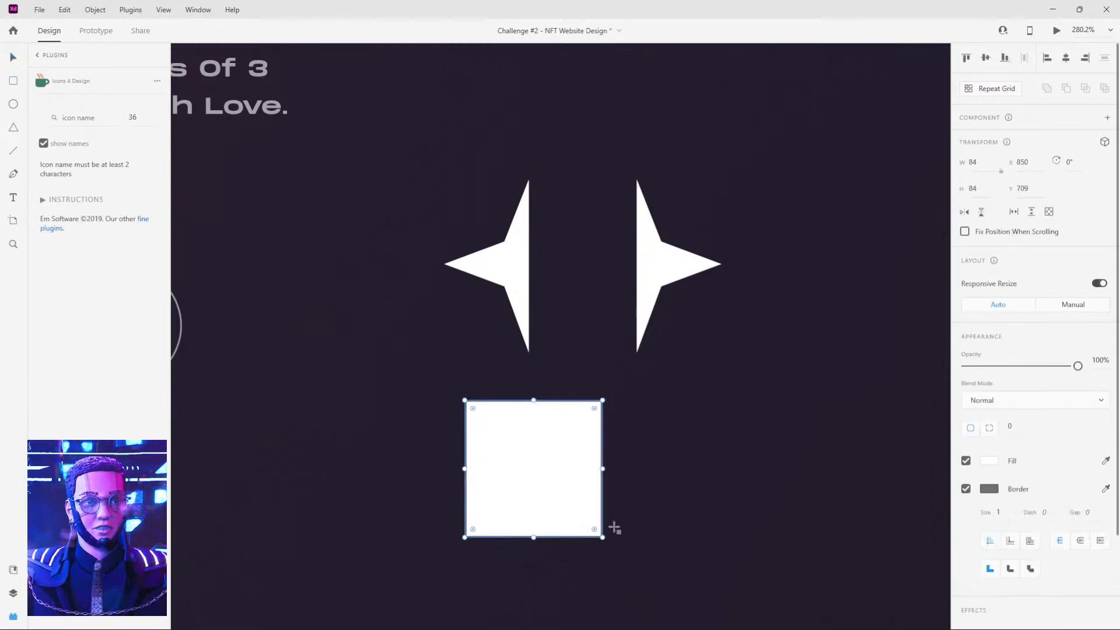
left_click_drag(573, 478, 527, 459)
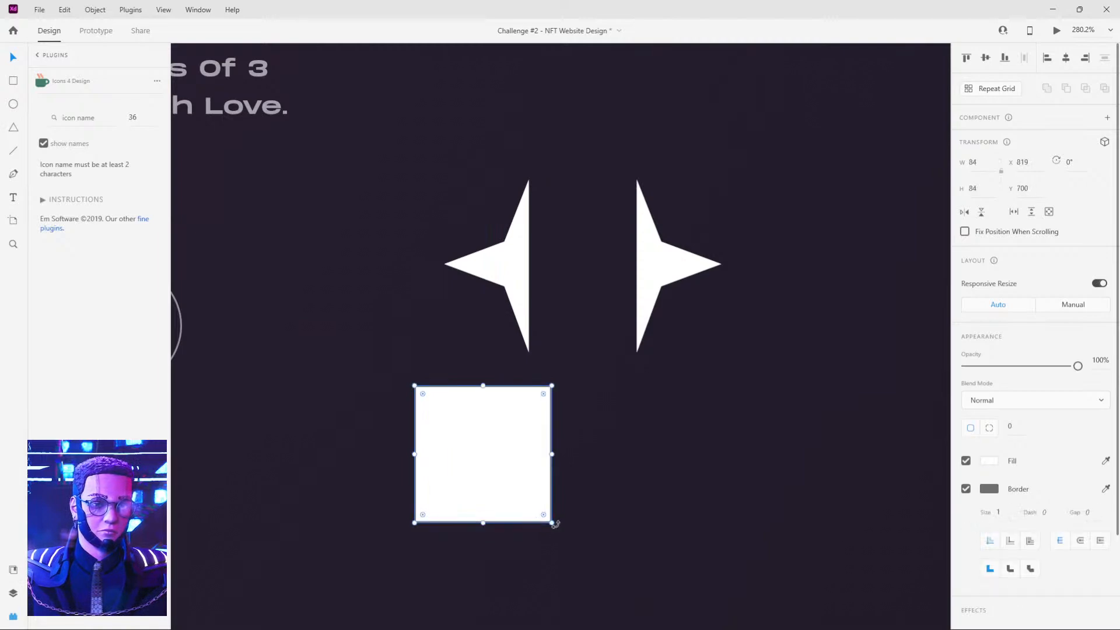
left_click_drag(555, 525, 568, 447)
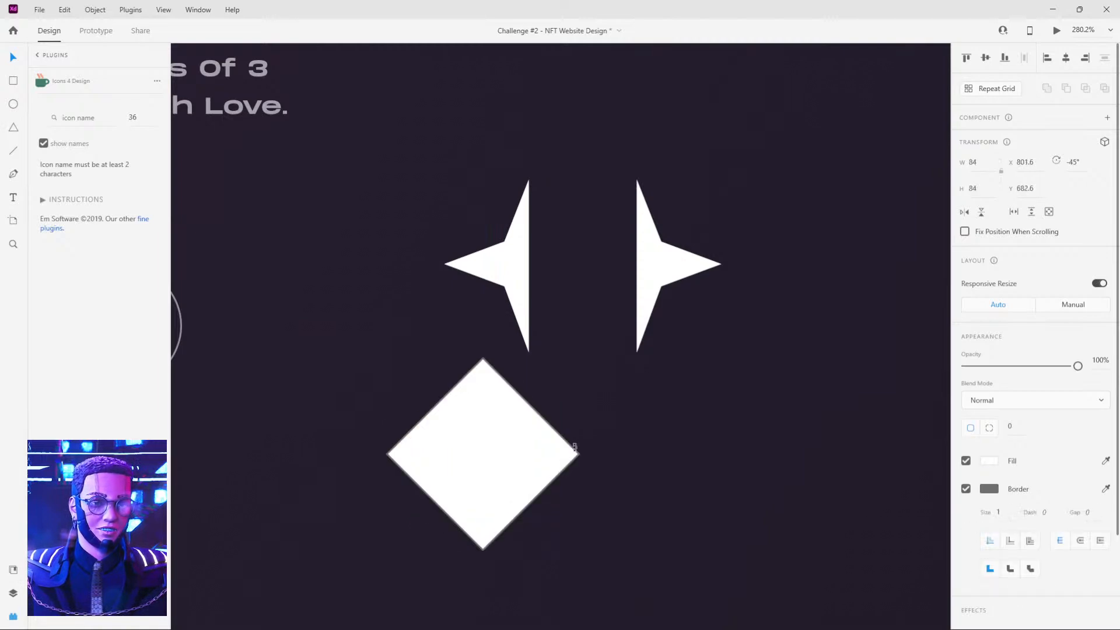
Reshape the diamond into a half star by deleting its right corner point and pulling new midpoints on both slanted edges inward.
double_click(496, 431)
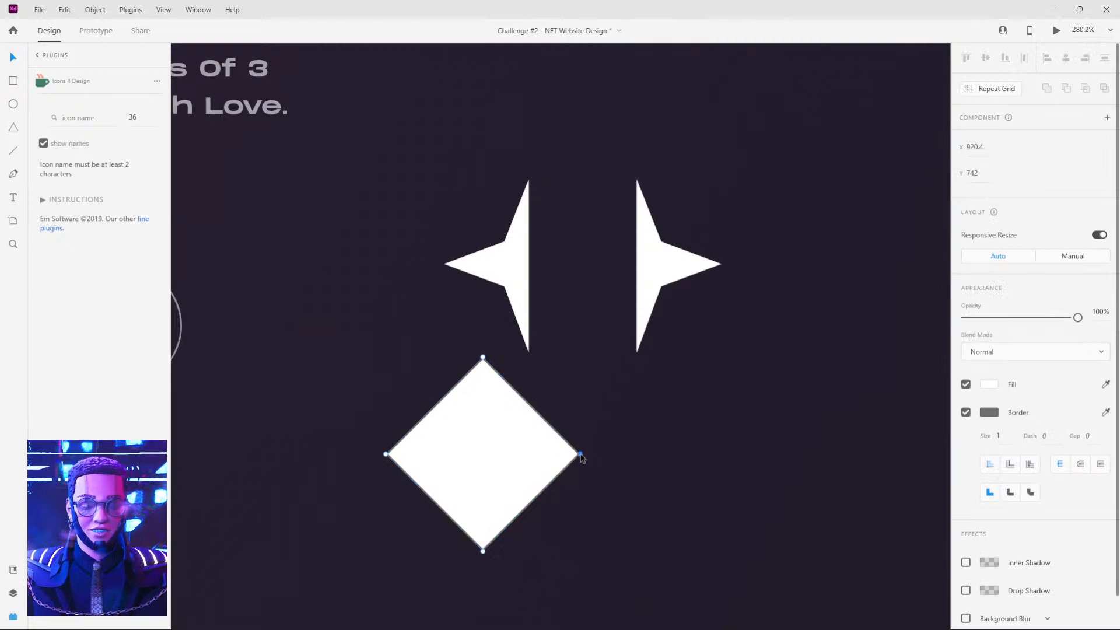
key("Delete")
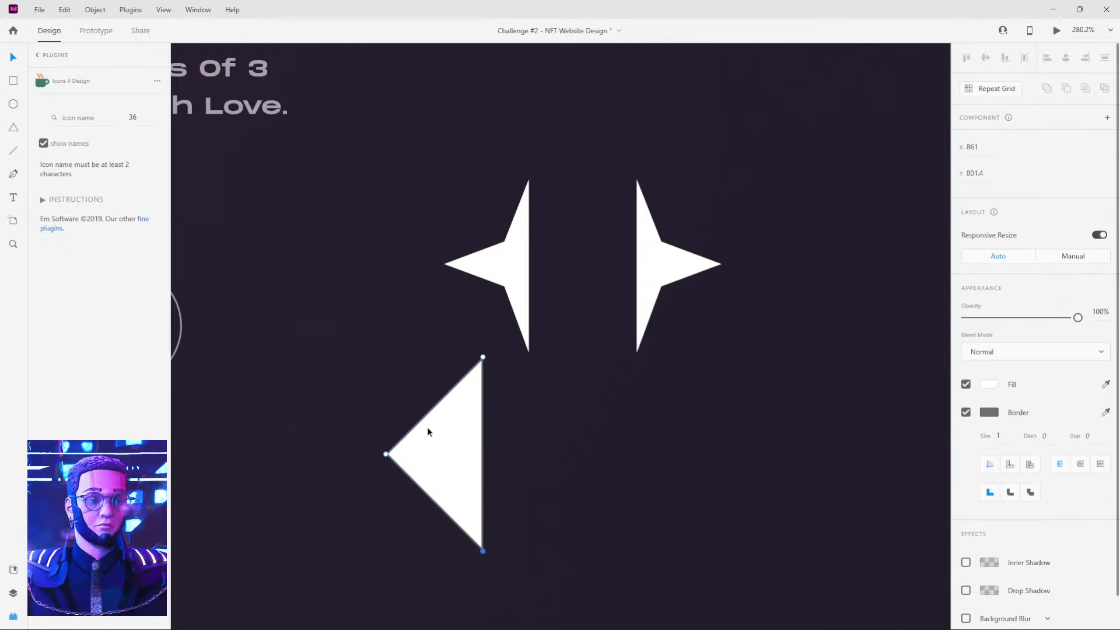
left_click(432, 409)
left_click_drag(433, 409, 448, 431)
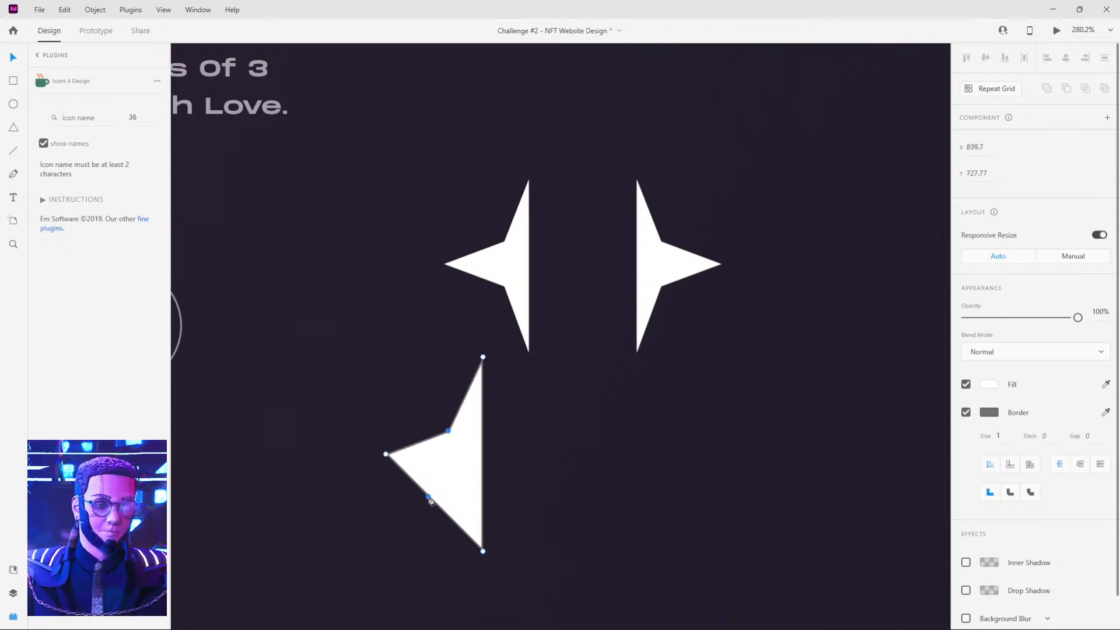
left_click(430, 499)
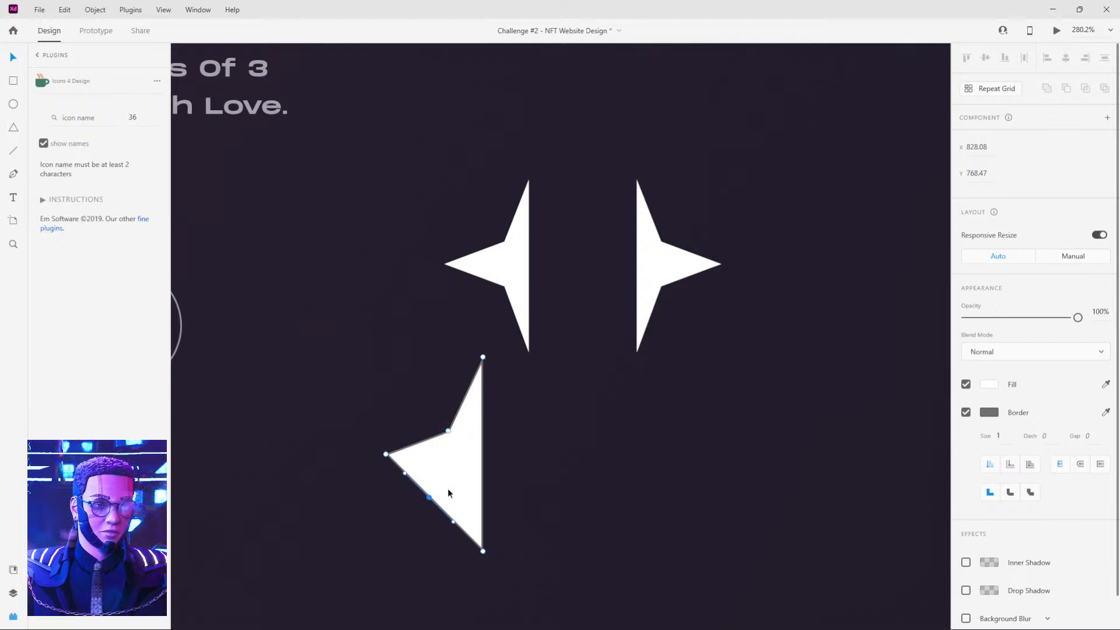
left_click_drag(431, 499, 452, 485)
double_click(448, 494)
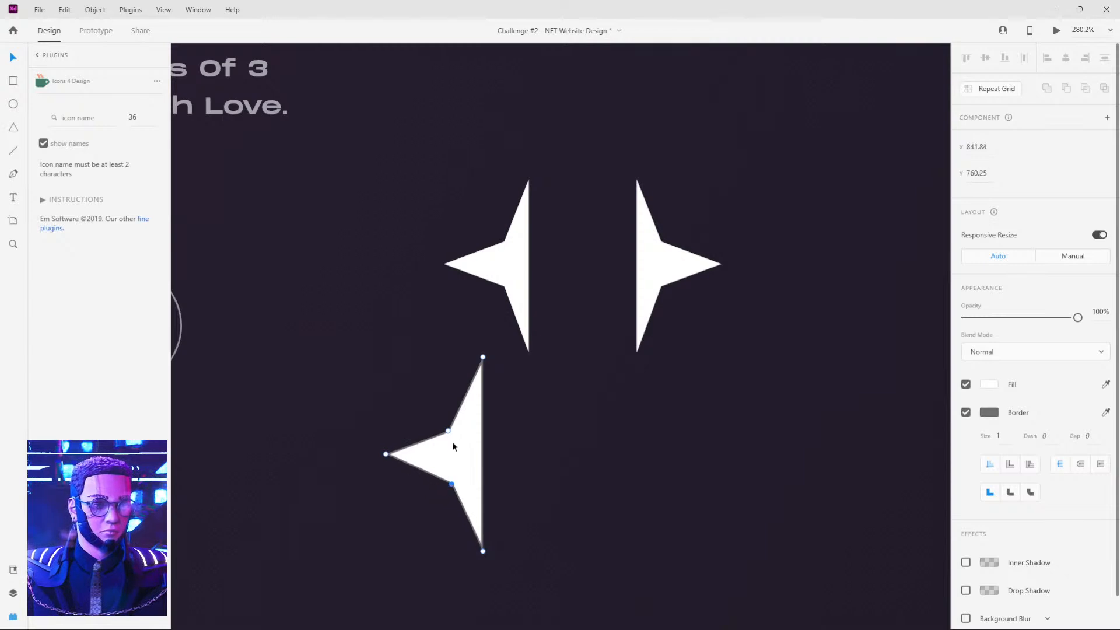
left_click_drag(448, 431, 454, 434)
Duplicate the practice half star and flip the copy horizontally to complete a four-pointed star.
key("Escape")
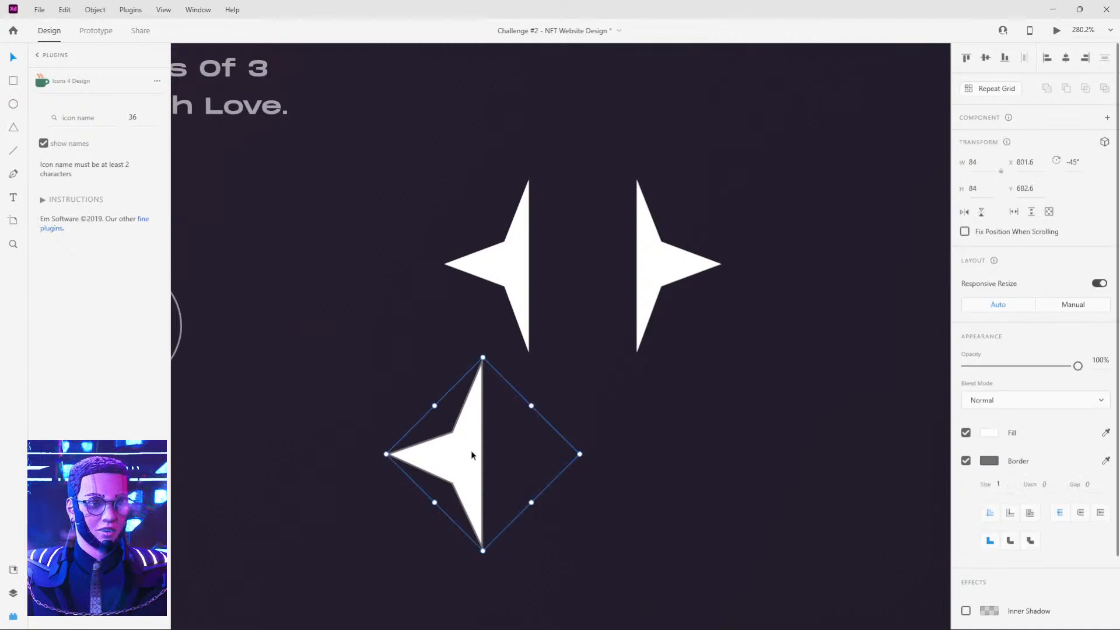
left_click(966, 213)
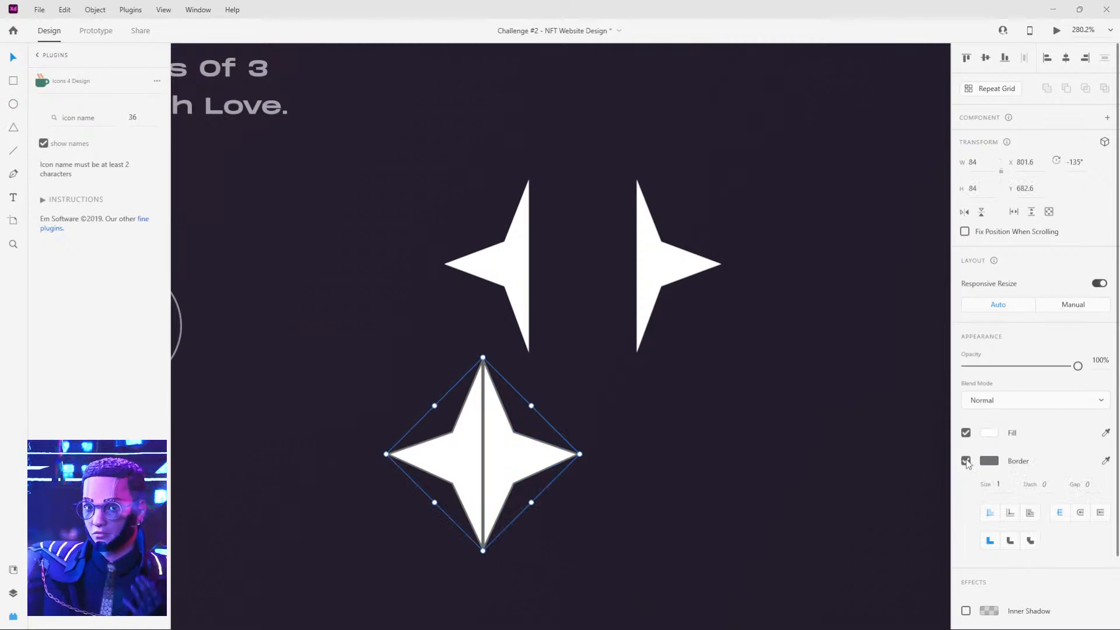
left_click(613, 432)
Delete both halves of the practice star and the two separated star halves above it.
left_click(510, 441)
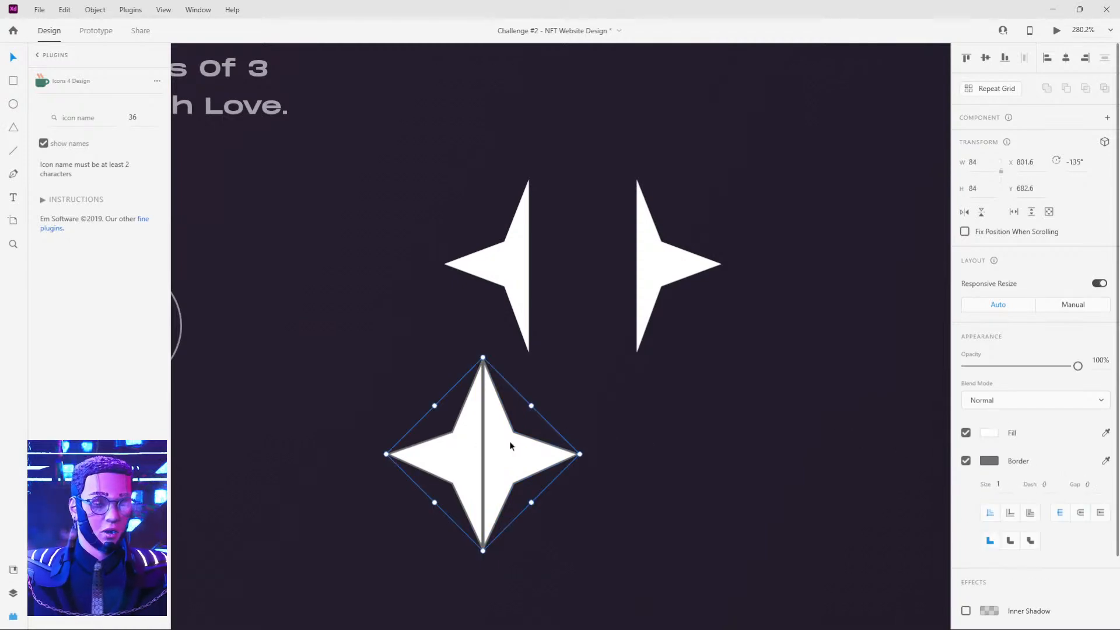
key("Delete")
left_click(459, 457)
key("Delete")
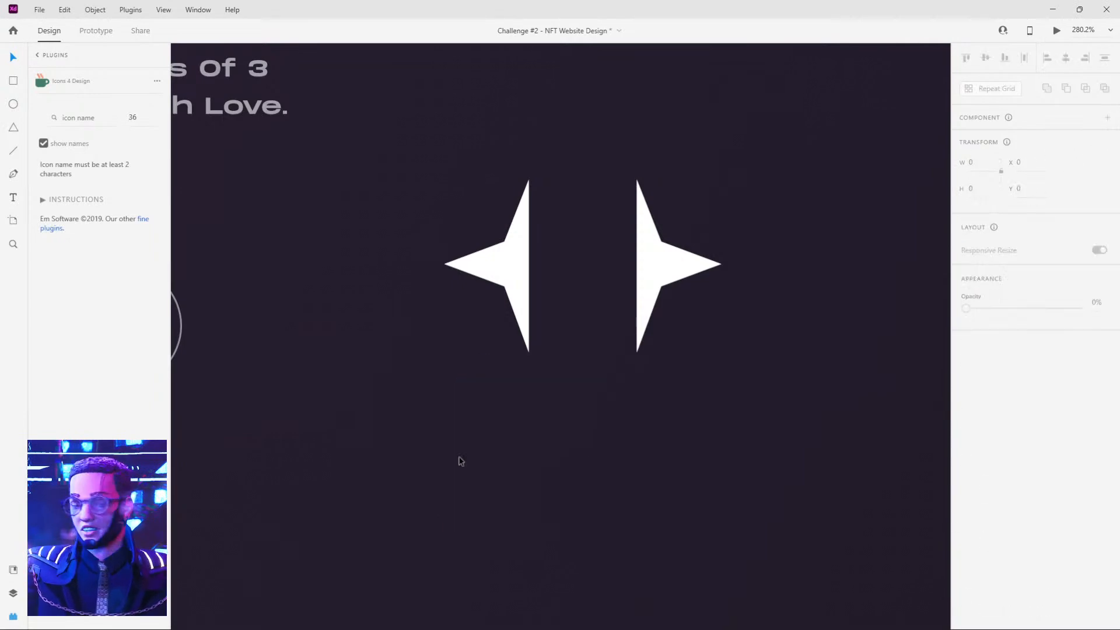
left_click(498, 261)
left_click(663, 266, "shift")
key("Delete")
Rejoin the two separated star halves into one four-pointed star beside the reference's Find More button.
scroll(657, 273, "down", 5)
left_click_drag(658, 271, 589, 266)
scroll(659, 458, "down", 2)
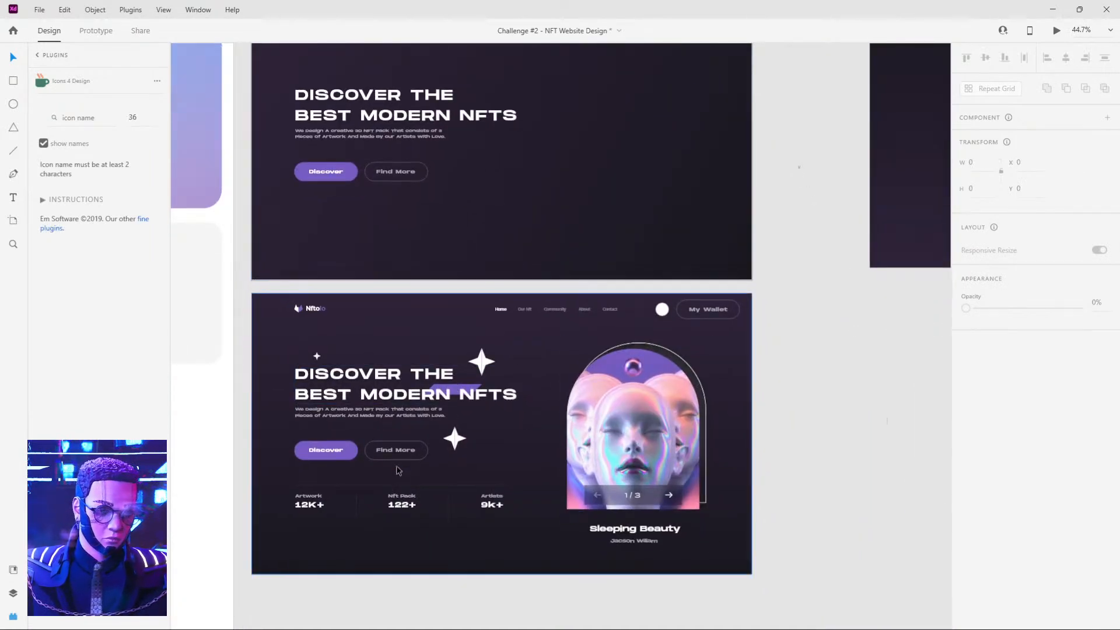
left_click(302, 503)
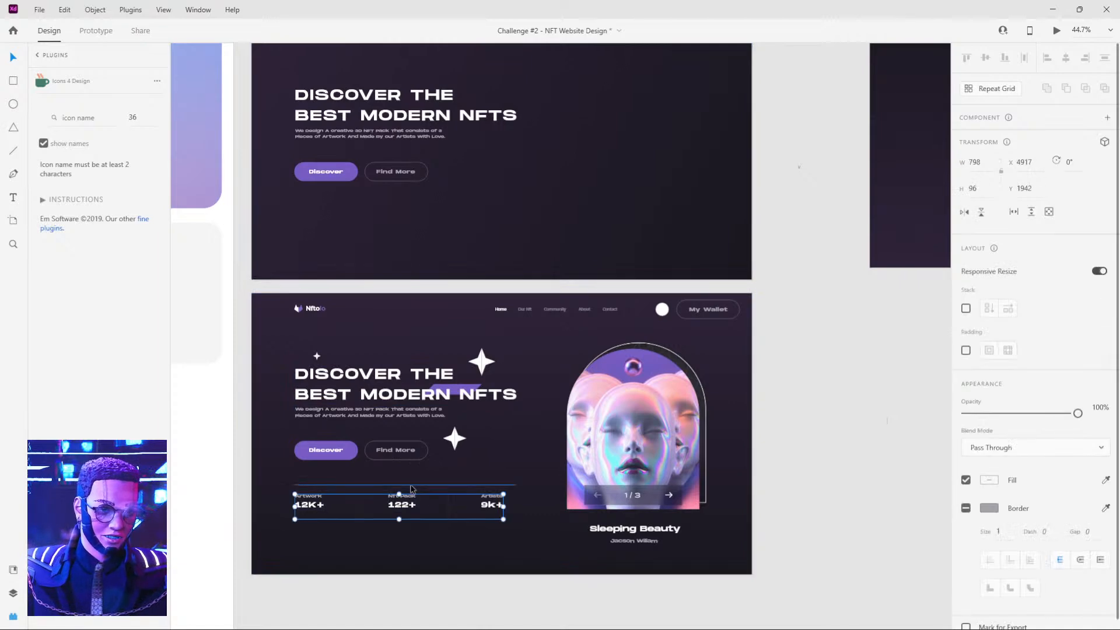
left_click(409, 485, "shift")
scroll(354, 497, "up", 2)
scroll(356, 500, "up", 5)
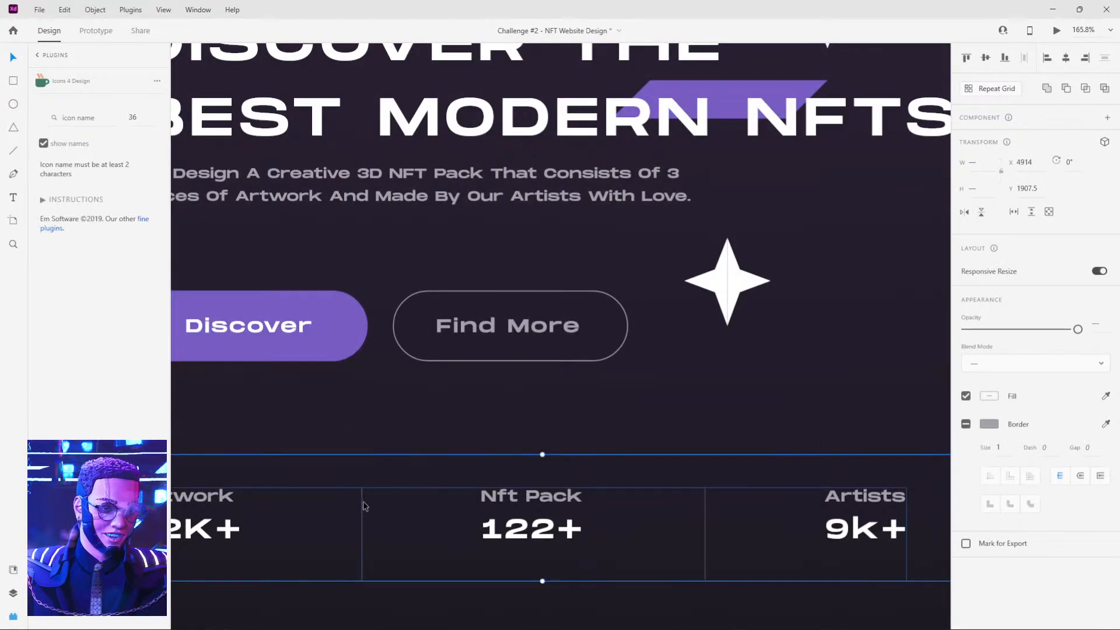
left_click(374, 502, "shift")
left_click(705, 507, "shift")
left_click(677, 397)
left_click_drag(530, 512, 555, 490)
key("ctrl+z")
left_click(587, 458)
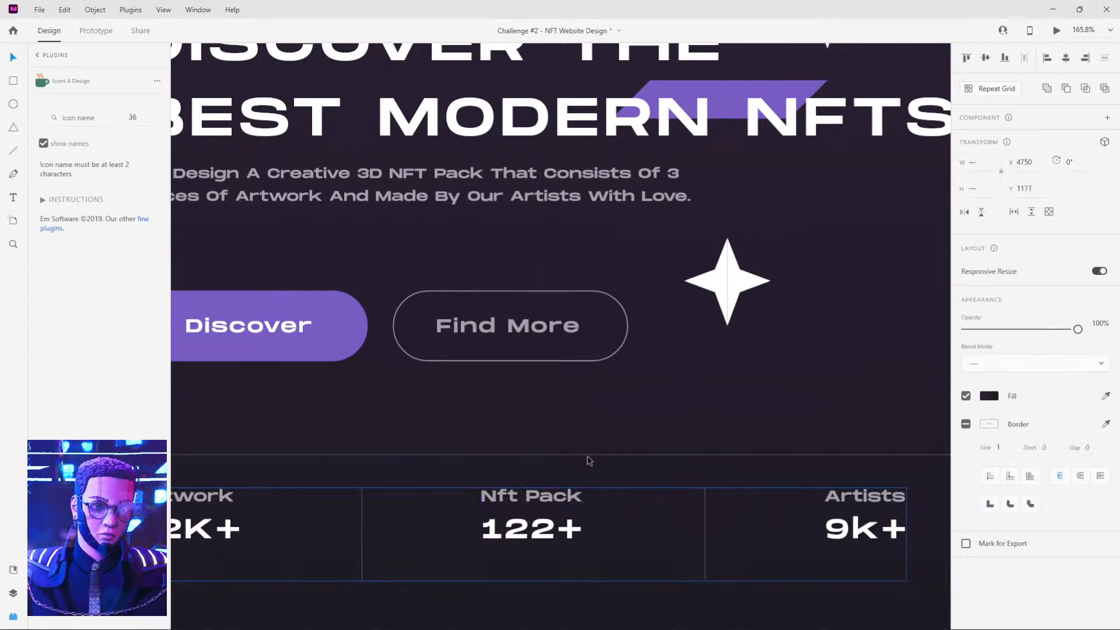
Copy the reference's statistics row with its divider line and place the copy below the buttons on the Web 1920 – 1 artboard.
left_click(593, 455)
left_click(564, 510, "shift")
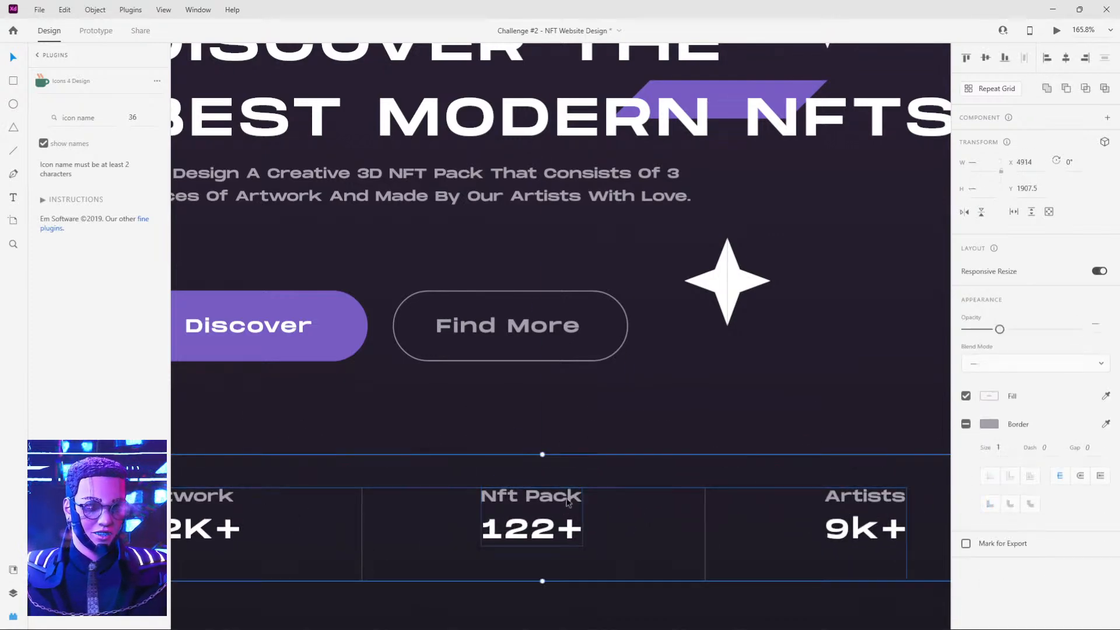
scroll(581, 470, "down", 7)
left_click_drag(595, 336, 549, 533)
left_click(448, 349)
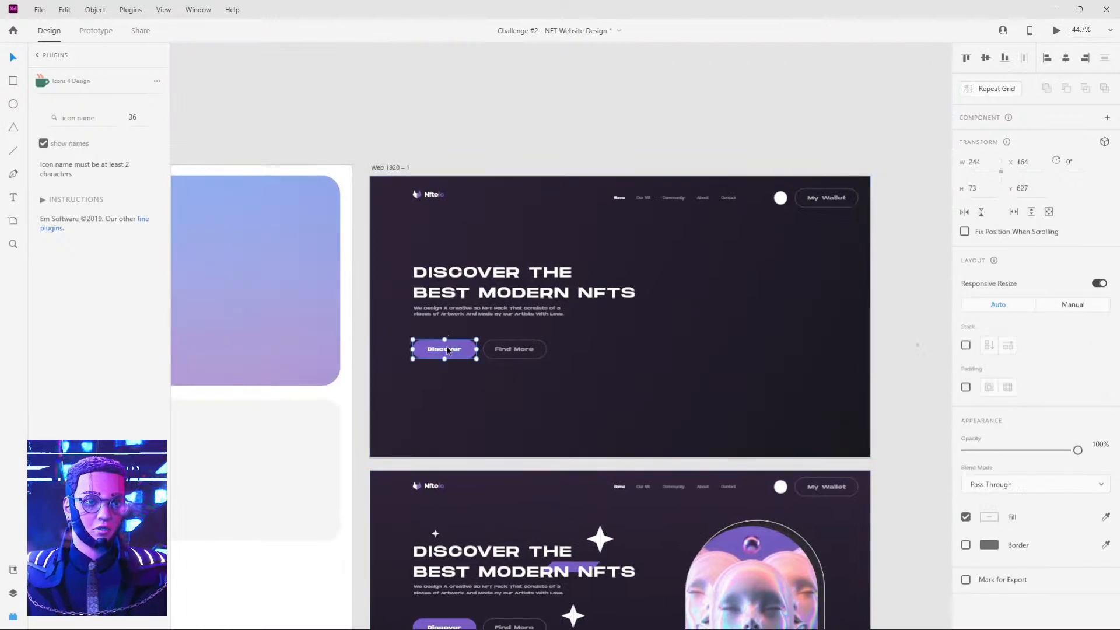
key("ctrl+v")
left_click_drag(524, 327, 430, 392)
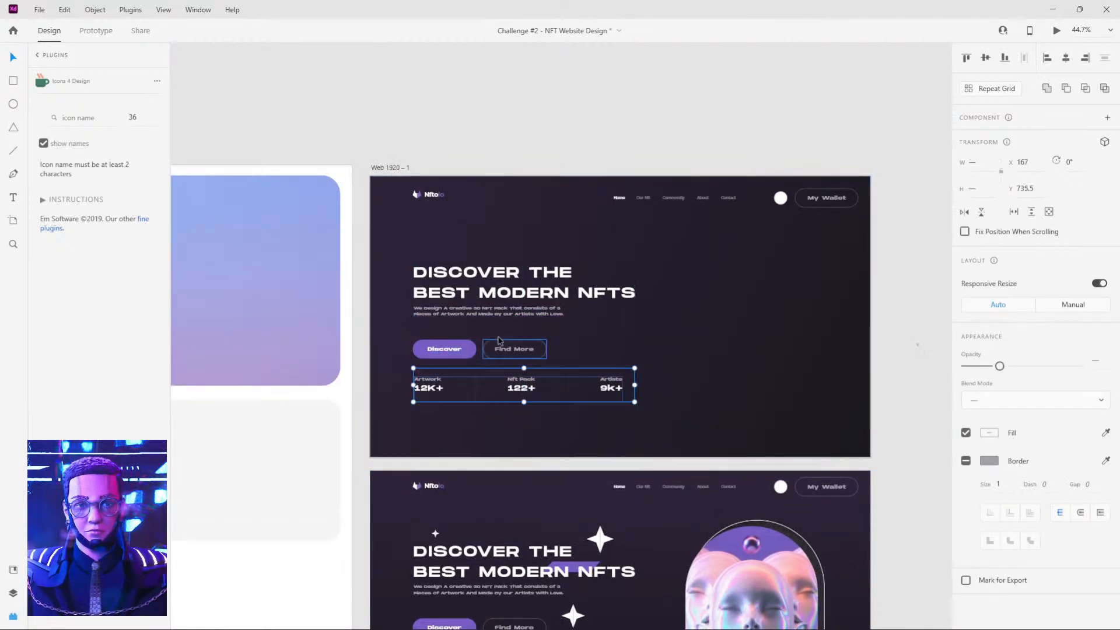
Move the Discover and Find More buttons up, closer to the hero paragraph on the Web 1920 – 1 artboard.
left_click(452, 349)
scroll(460, 349, "up", 5)
scroll(461, 350, "up", 1)
left_click(565, 372, "shift")
left_click_drag(566, 372, 565, 340)
Move the statistics row together with its divider line up to Y 697.5.
left_click(623, 437)
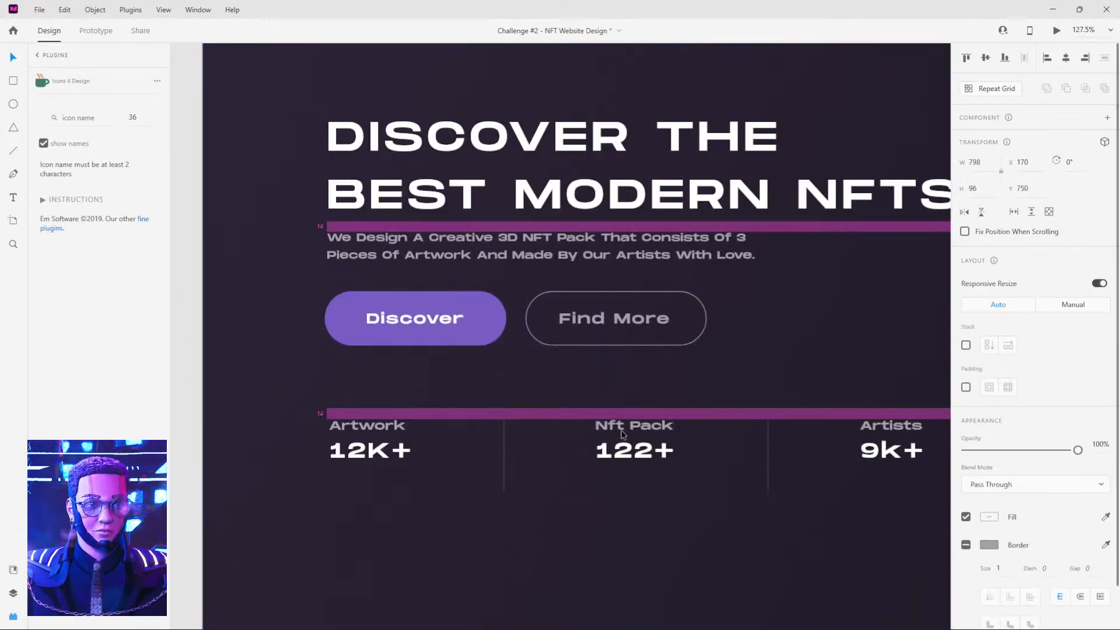
left_click(620, 409, "shift")
left_click_drag(623, 462, 622, 435)
Duplicate the reference's Sleeping Beauty artwork group onto the Web 1920 – 1 artboard at X 1194, Y 191.
scroll(621, 435, "down", 6)
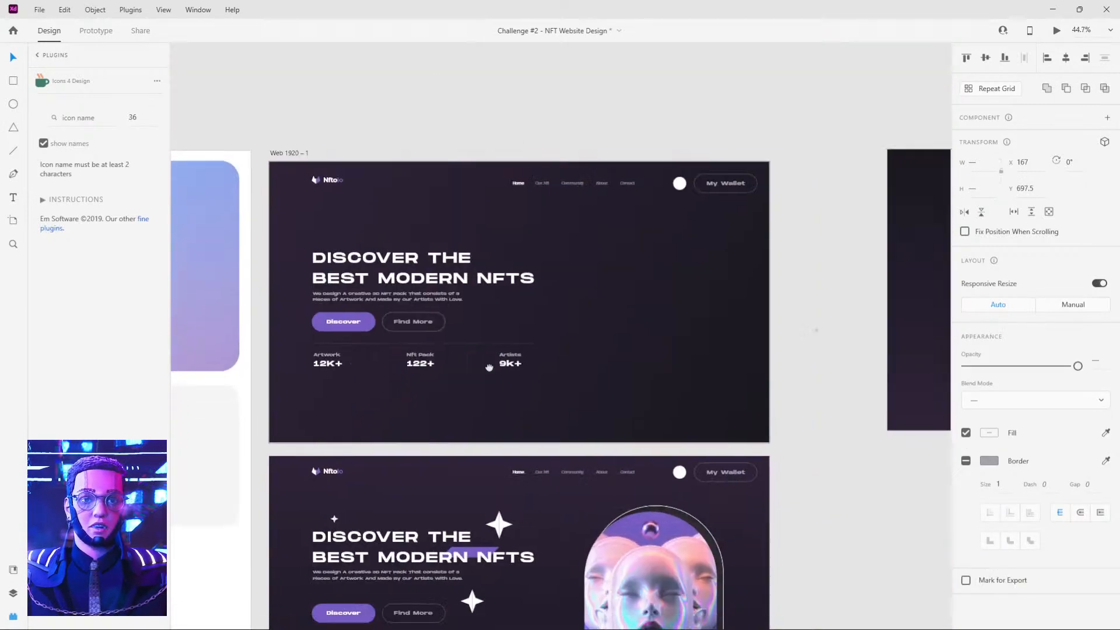
left_click(633, 555)
left_click_drag(612, 567, 630, 279)
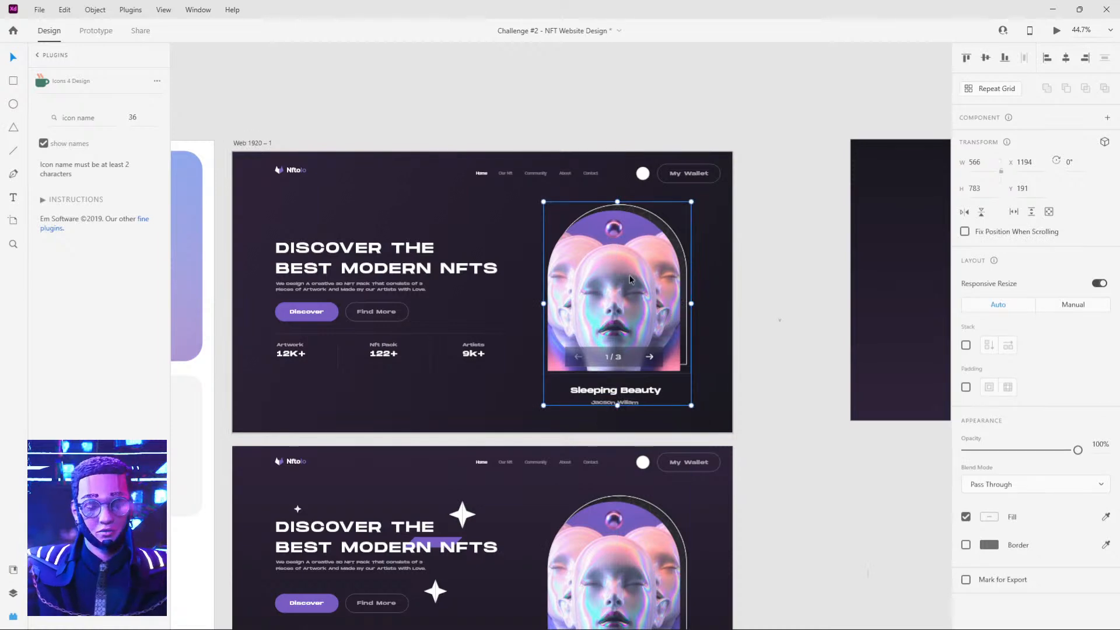
Move the whole reference mockup well down, away from the Web 1920 – 1 artboard.
scroll(534, 419, "down", 5)
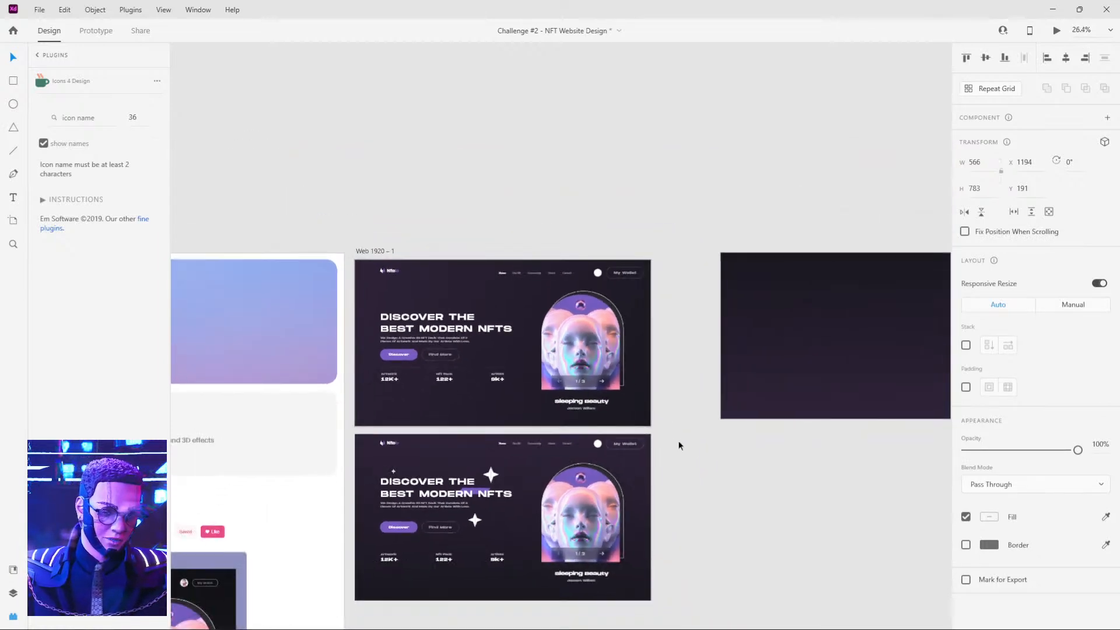
left_click_drag(679, 443, 661, 376)
left_click_drag(331, 366, 671, 546)
left_click_drag(564, 439, 564, 622)
left_click(630, 395)
scroll(584, 181, "up", 7)
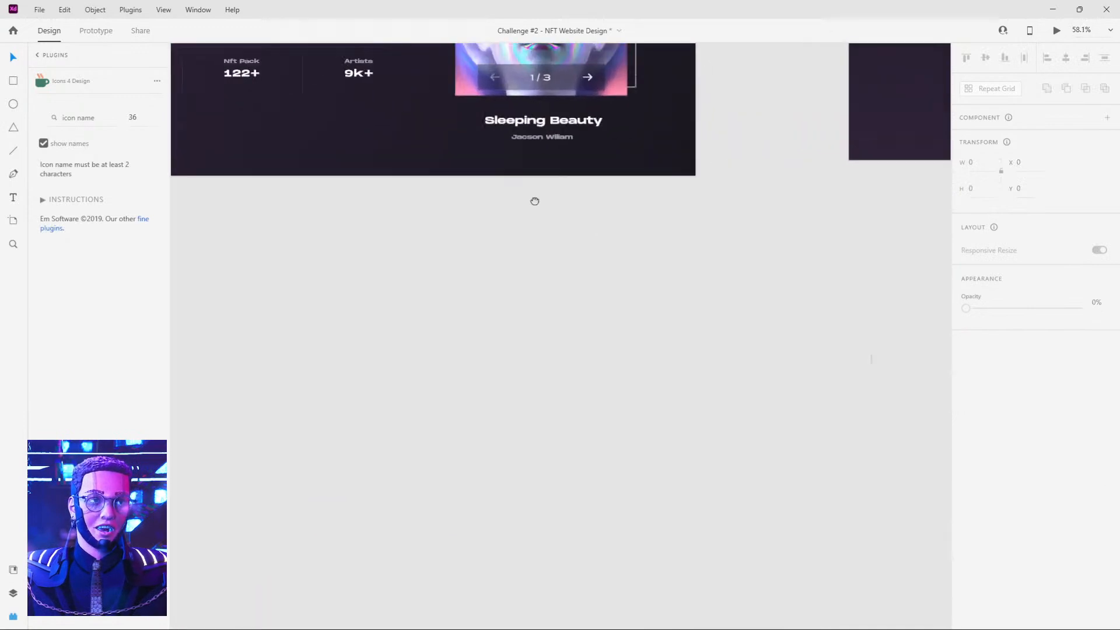
left_click_drag(528, 173, 645, 608)
scroll(569, 388, "down", 2)
Move the spare dark gradient rectangle beside the artboard far down to X 6977, Y 3623.
left_click(668, 400)
left_click(844, 385)
left_click_drag(847, 390, 580, 377)
scroll(613, 361, "down", 3)
left_click_drag(643, 345, 622, 576)
scroll(645, 353, "up", 4)
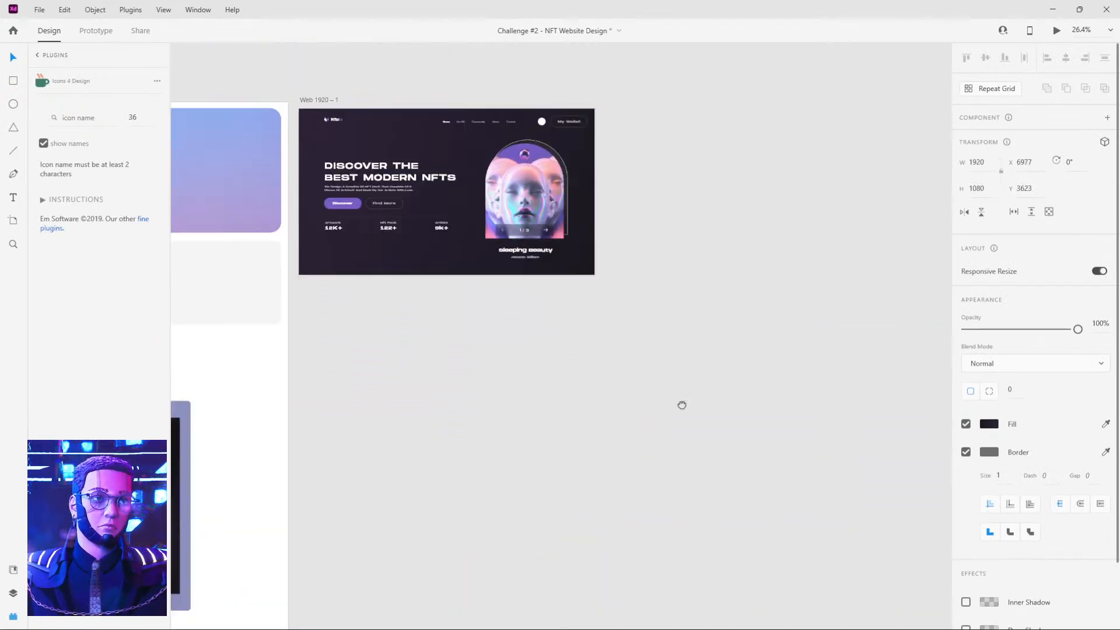
Move the Sleeping Beauty artwork group up to Y 180.
scroll(566, 312, "up", 6)
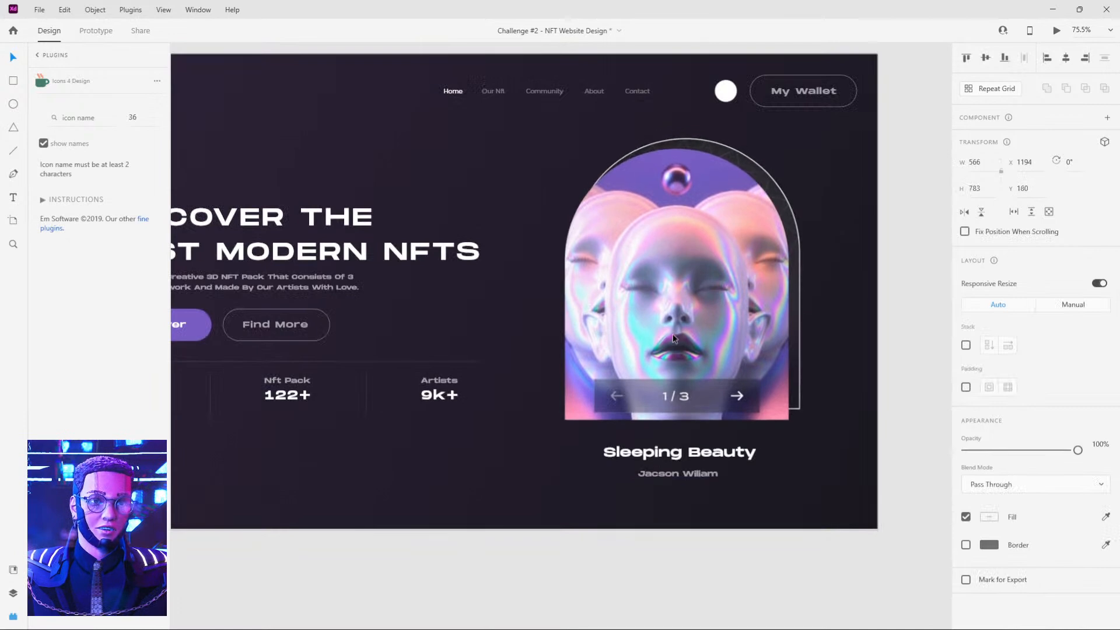
left_click(627, 345)
scroll(461, 354, "down", 4)
scroll(458, 351, "left", 2)
Left-align the statistics row with its divider line and group the two.
mouse_move(350, 245)
left_mouse_down()
mouse_move(582, 402)
mouse_move(555, 412)
mouse_move(350, 245)
left_mouse_up()
left_click(468, 345)
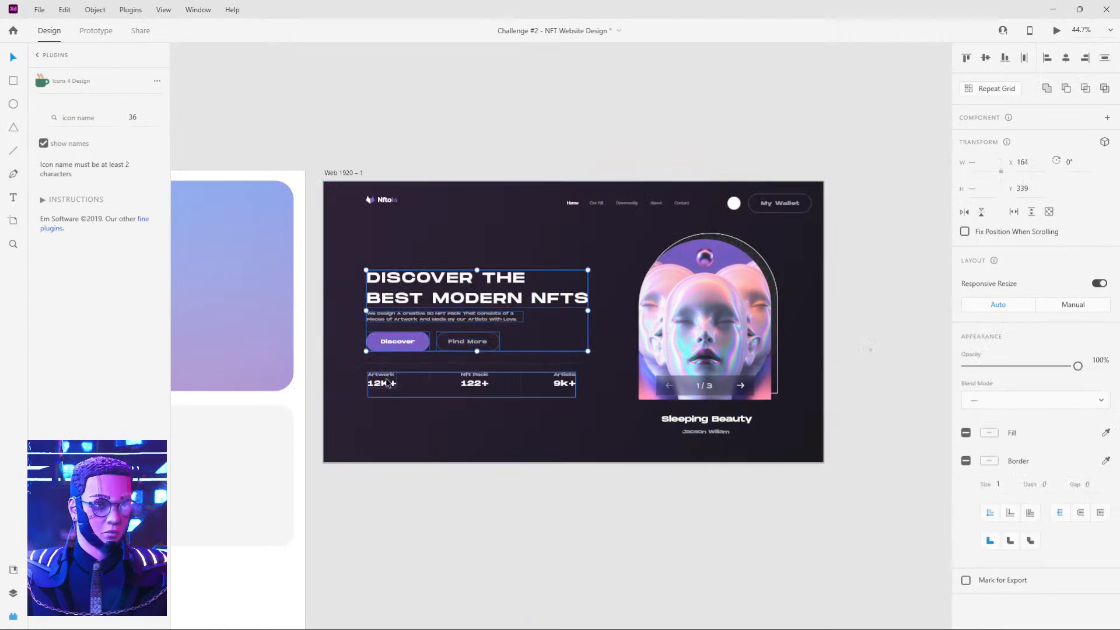
left_click(387, 384)
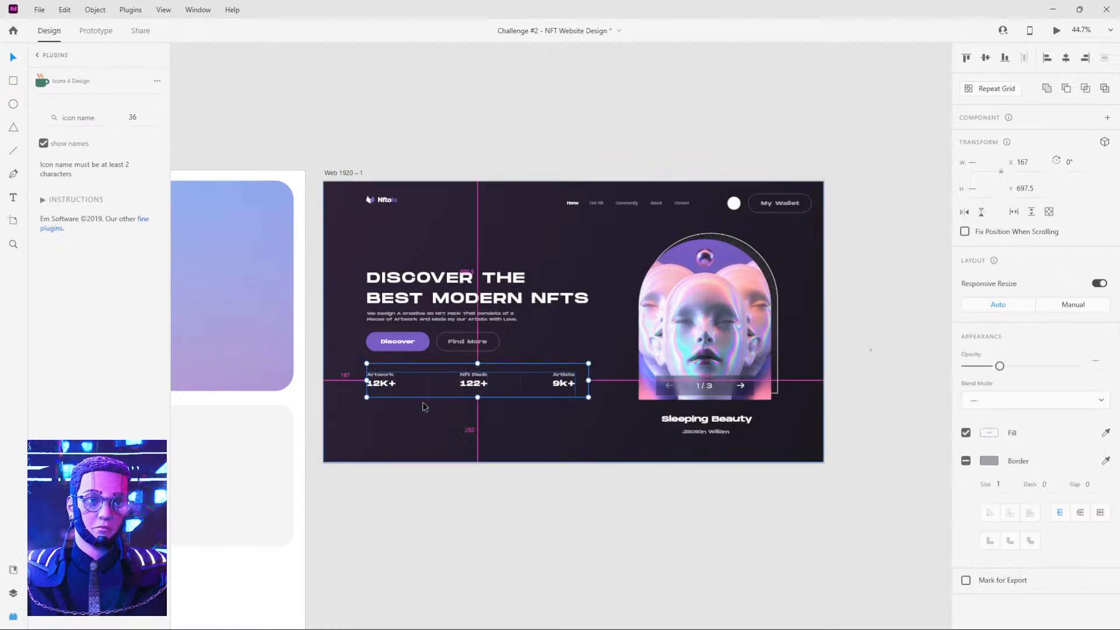
scroll(420, 406, "up", 4)
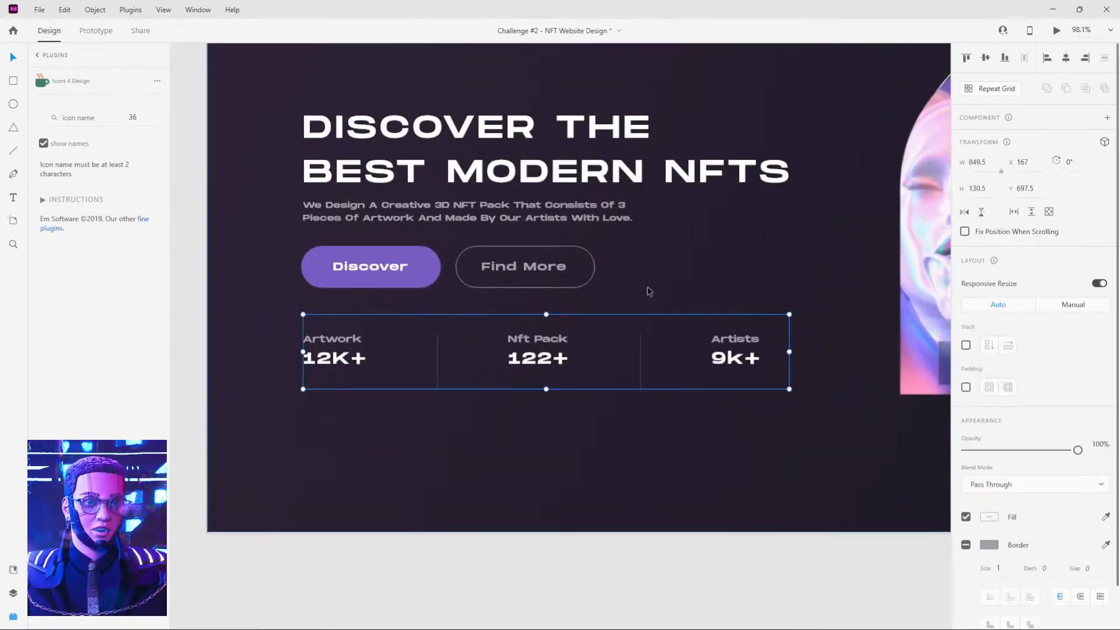
Move the statistics group slightly down and group it with the heading, paragraph and both buttons.
left_click(373, 268)
left_click_drag(502, 336, 521, 368)
left_click(438, 271, "shift")
left_click(495, 270, "shift")
left_click(459, 206, "shift")
left_click(461, 172, "shift")
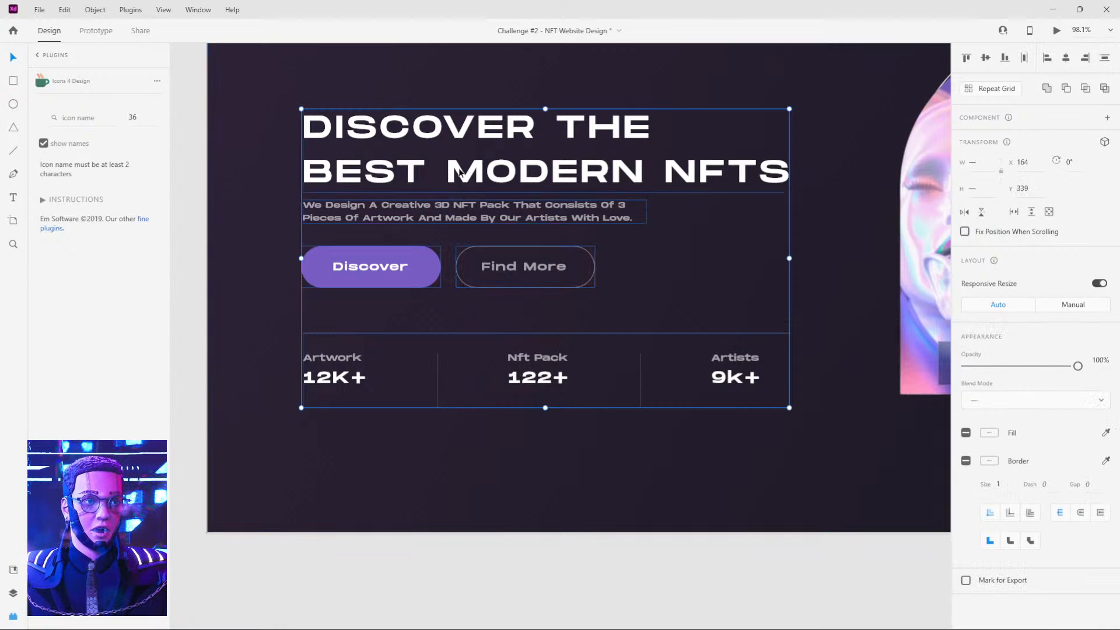
key("ctrl+g")
Nudge the hero text group up slightly and position the Sleeping Beauty artwork group at X 1194, Y 187.
scroll(467, 300, "down", 5)
left_click_drag(466, 298, 466, 291)
left_click(821, 294)
left_click_drag(821, 294, 717, 330)
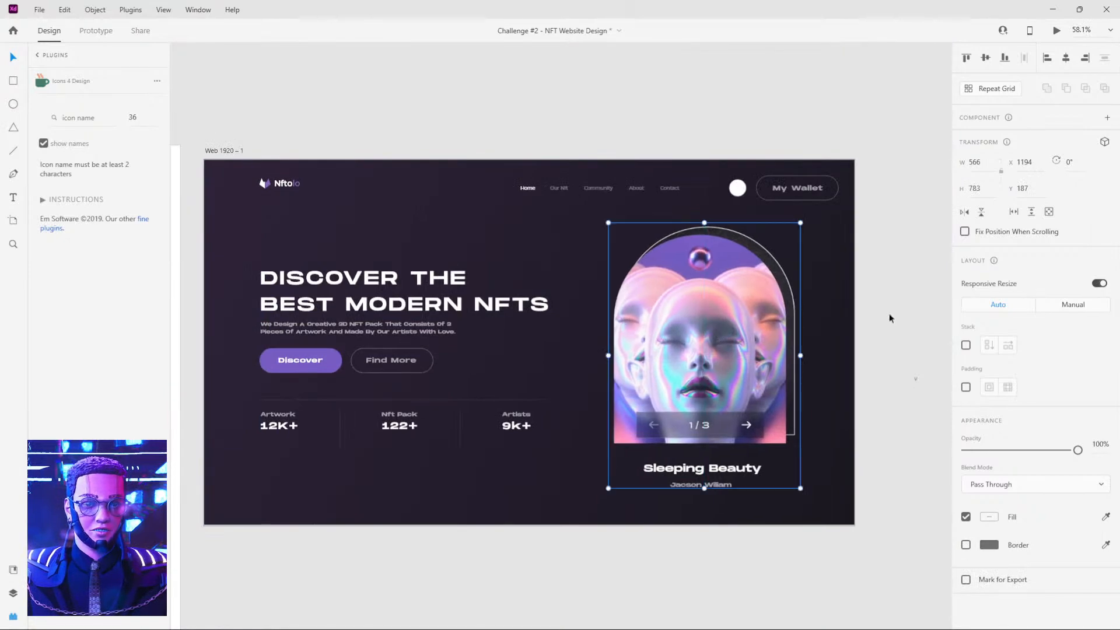
Duplicate the Web 1920 – 1 artboard and place the copy beside it at X 6764, Y 42.
scroll(876, 315, "down", 5)
left_click(286, 262)
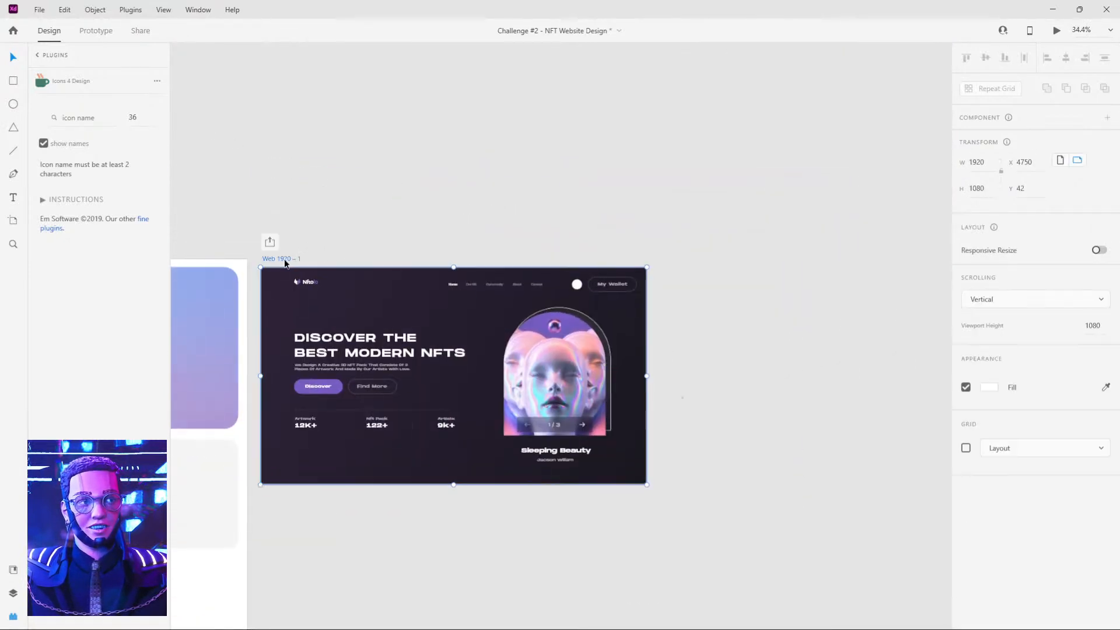
left_click_drag(275, 260, 680, 267)
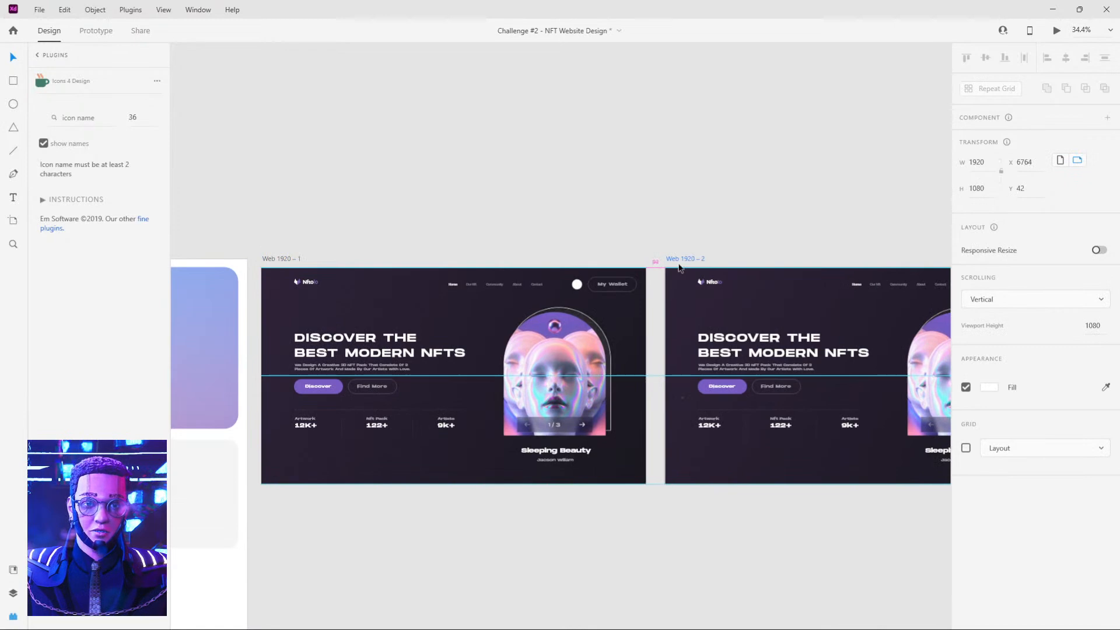
left_click(673, 214)
left_click_drag(777, 232, 676, 240)
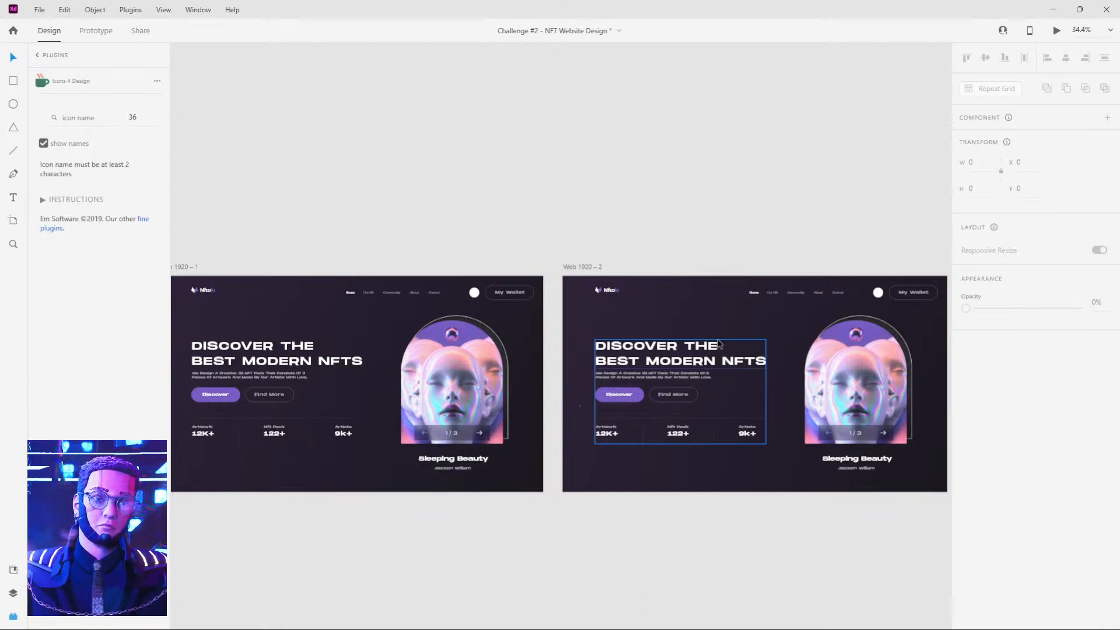
Delete the stray speck near the Discover button on the Web 1920 – 2 artboard and shift that artboard further from the first.
left_click_drag(449, 186, 549, 177)
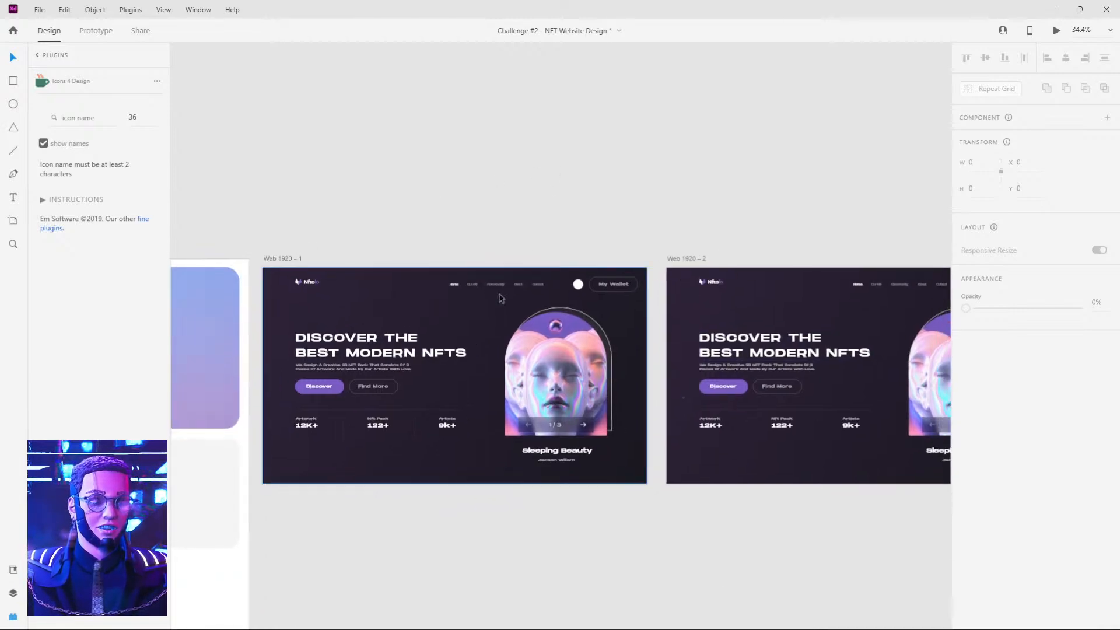
scroll(500, 299, "up", 3)
scroll(739, 320, "right", 3)
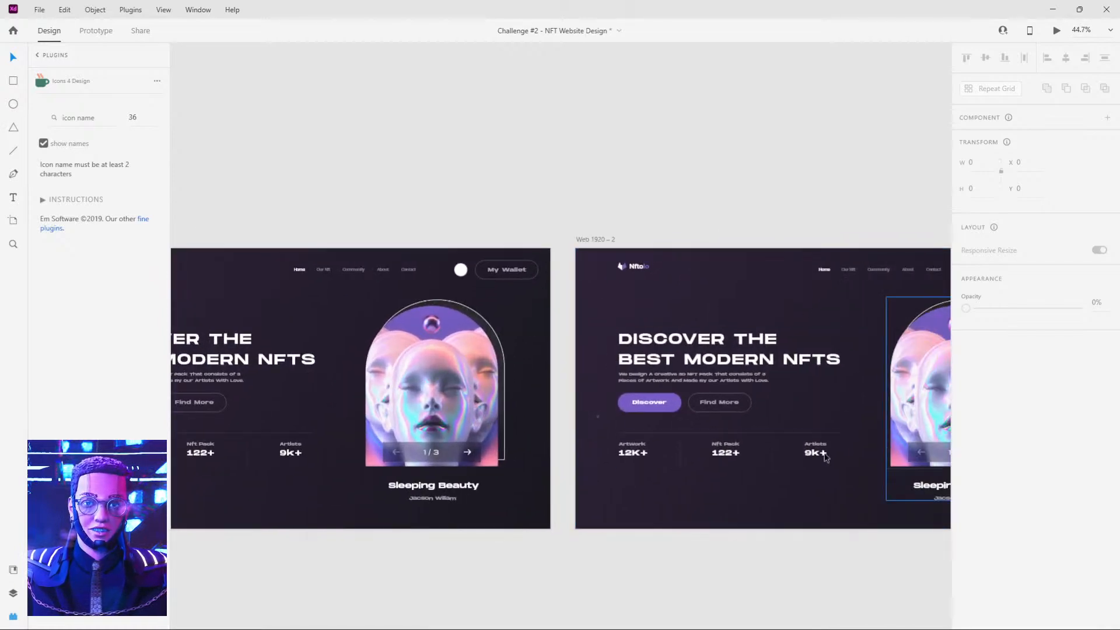
scroll(887, 444, "right", 3)
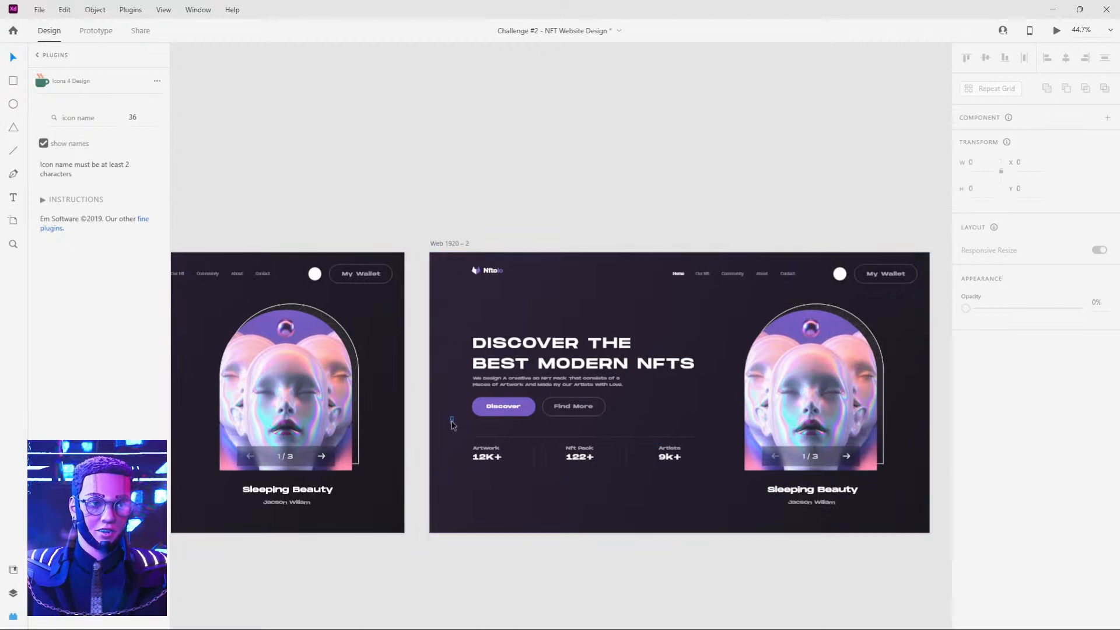
left_click(452, 424)
left_click(462, 245)
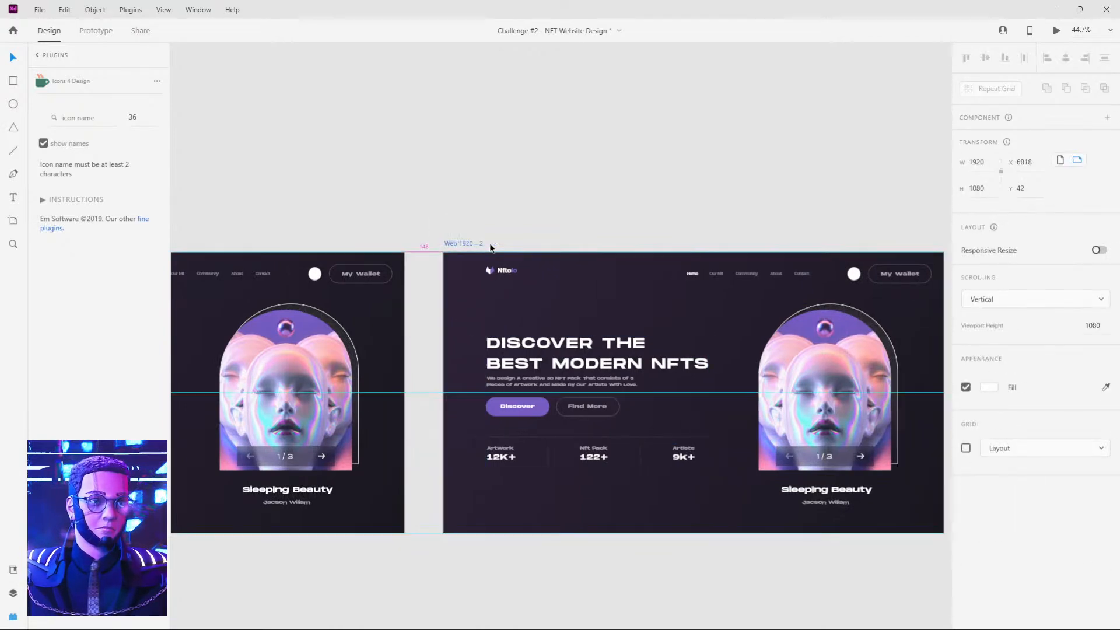
left_click(481, 224)
scroll(409, 210, "left", 5)
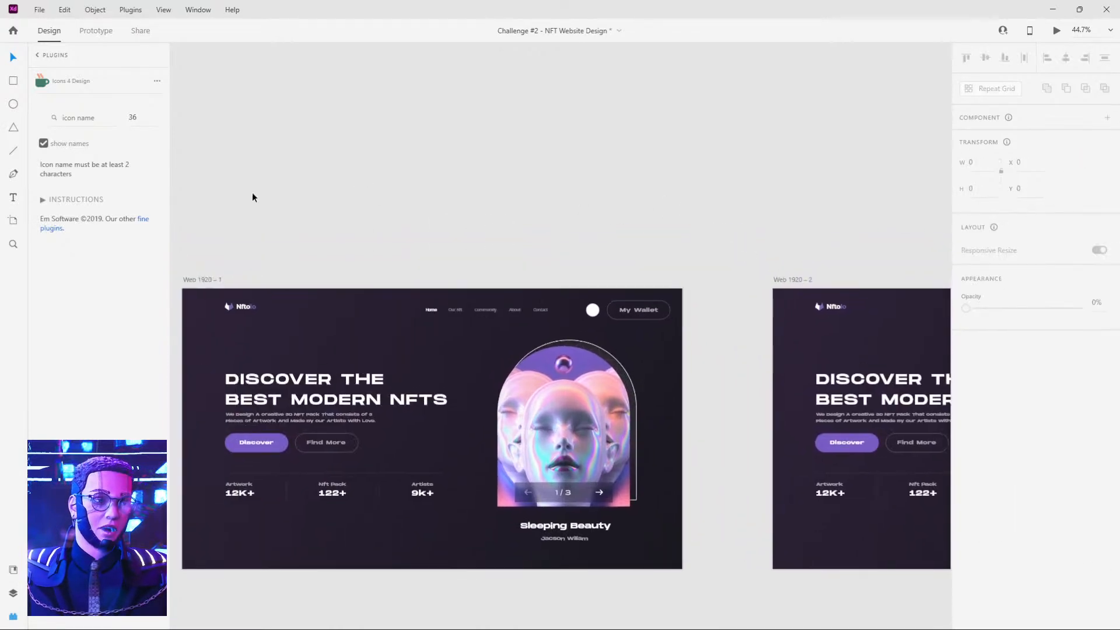
Create a prototype link from the Web 1920 – 1 artboard to the Web 1920 – 2 artboard.
left_click(96, 30)
left_click(205, 281)
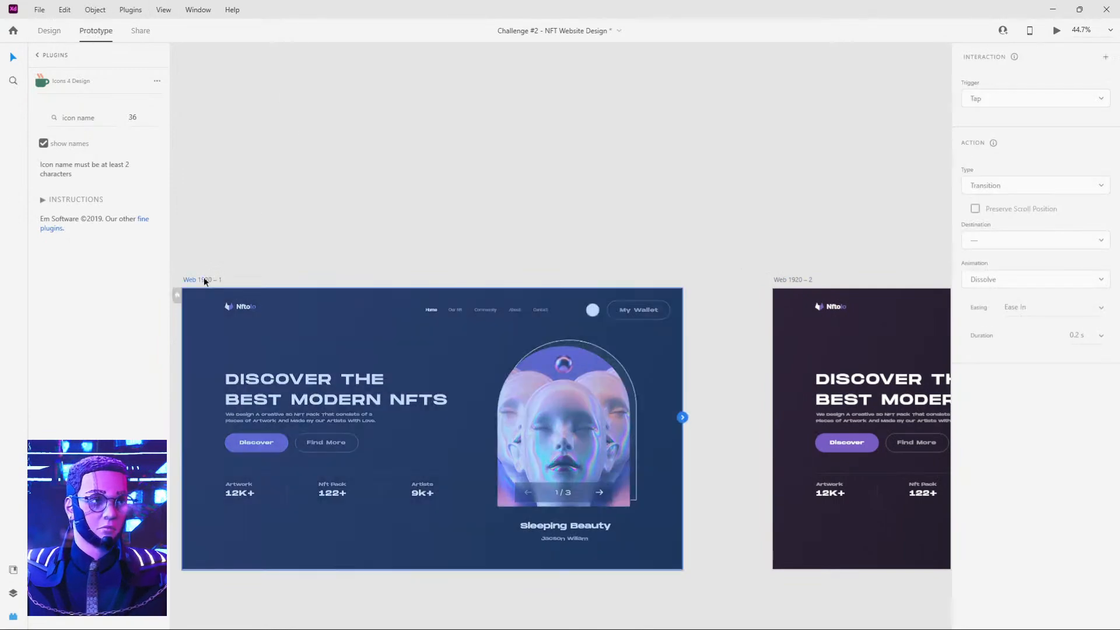
left_click_drag(682, 419, 796, 363)
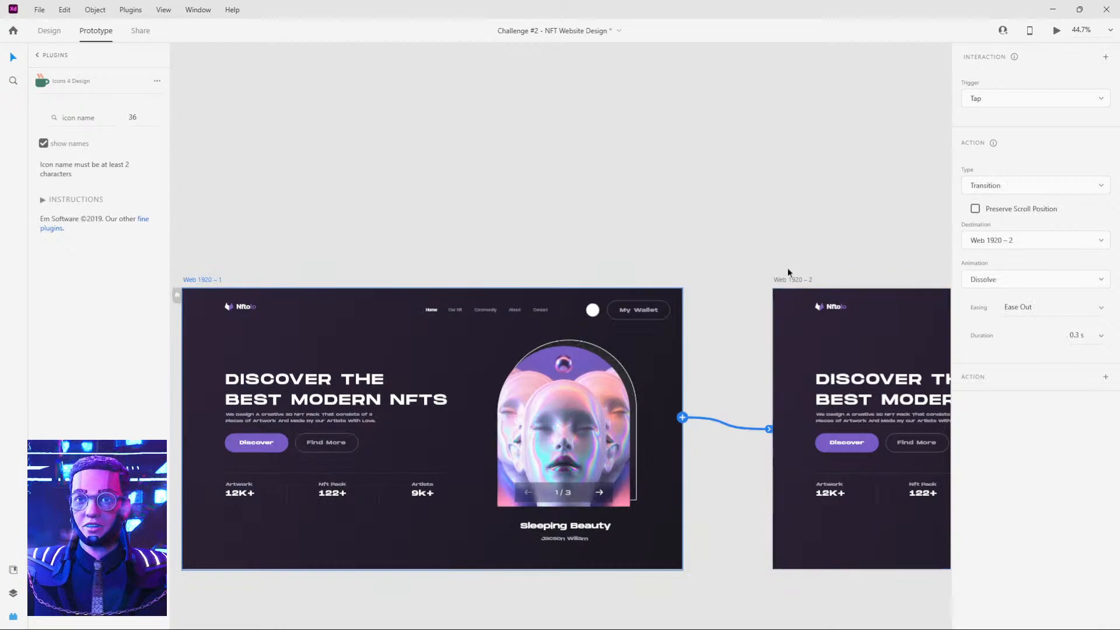
Set the link's trigger to Time and its action type to Auto-Animate.
left_click_drag(849, 142, 709, 163)
left_click_drag(634, 166, 617, 167)
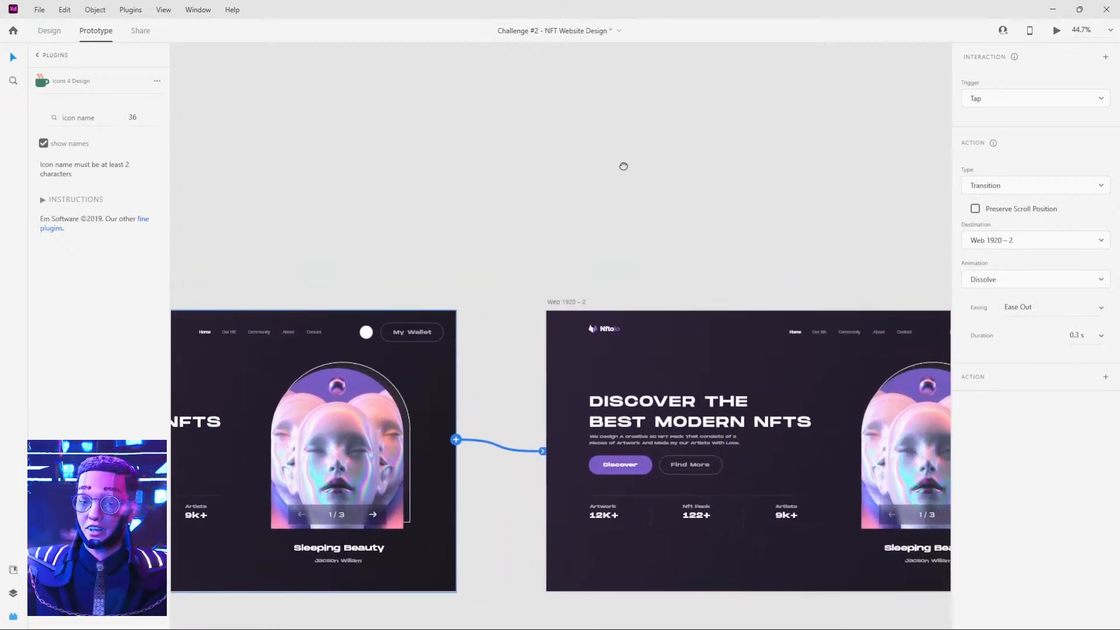
left_click(1009, 100)
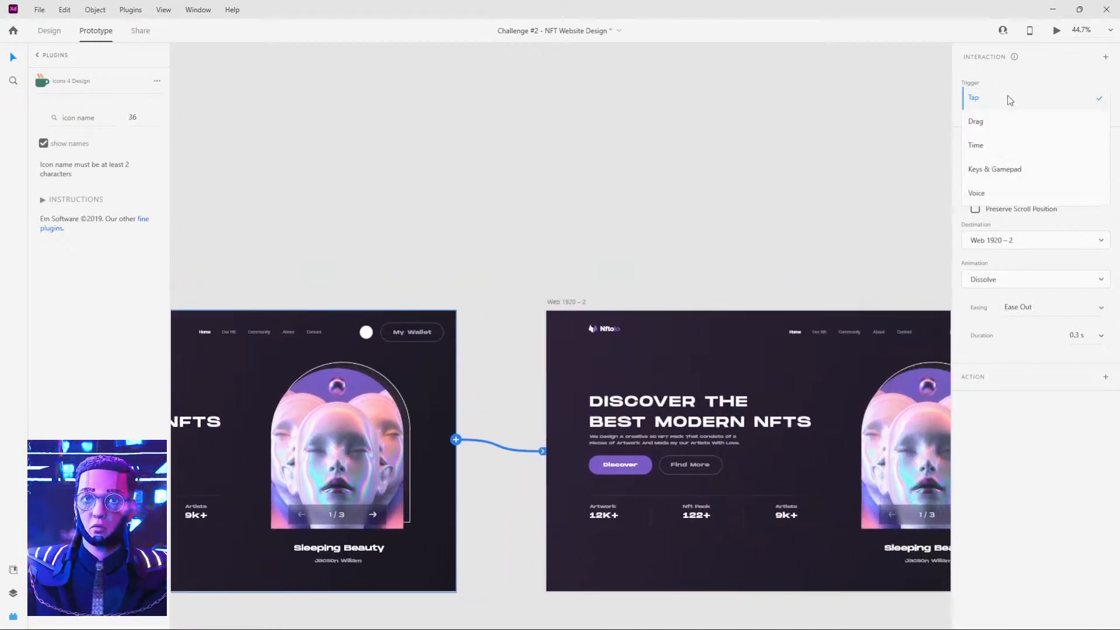
left_click(990, 144)
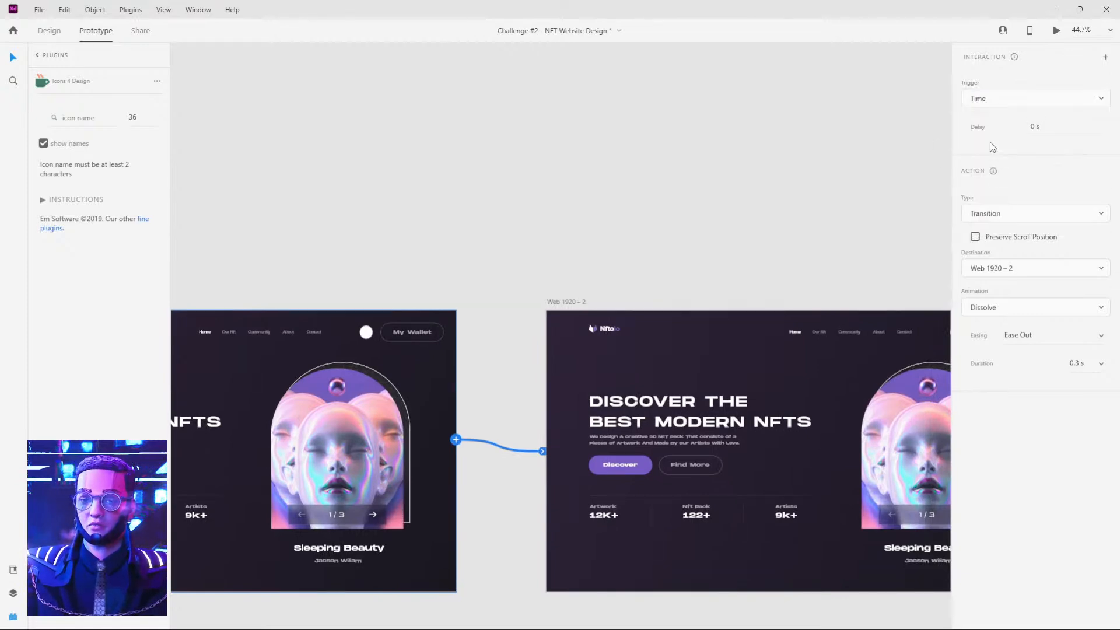
left_click(987, 218)
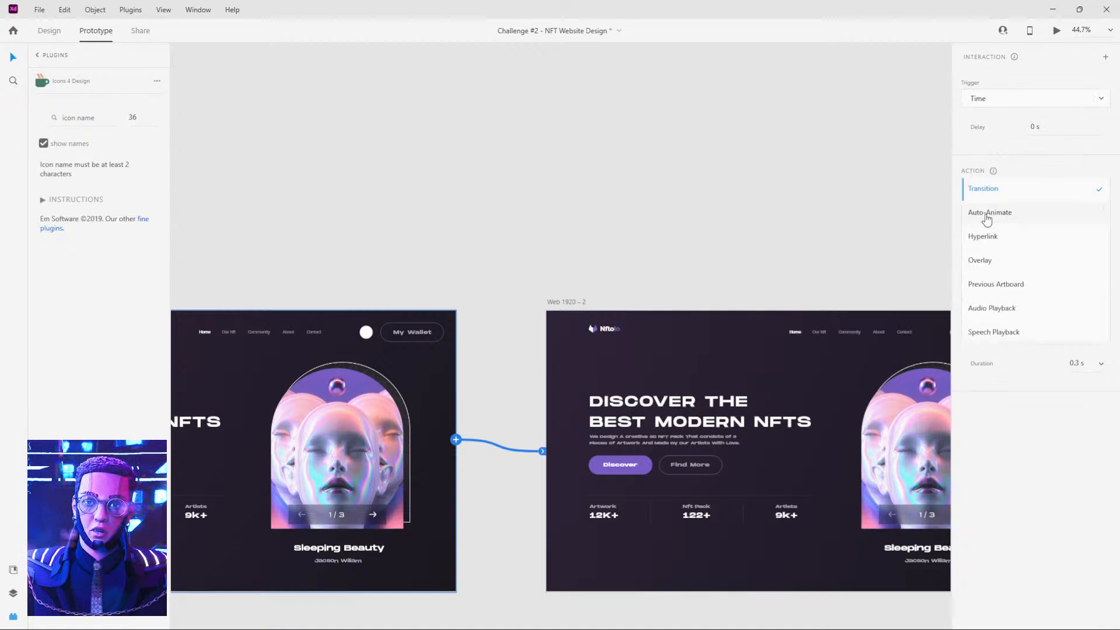
left_click(996, 168)
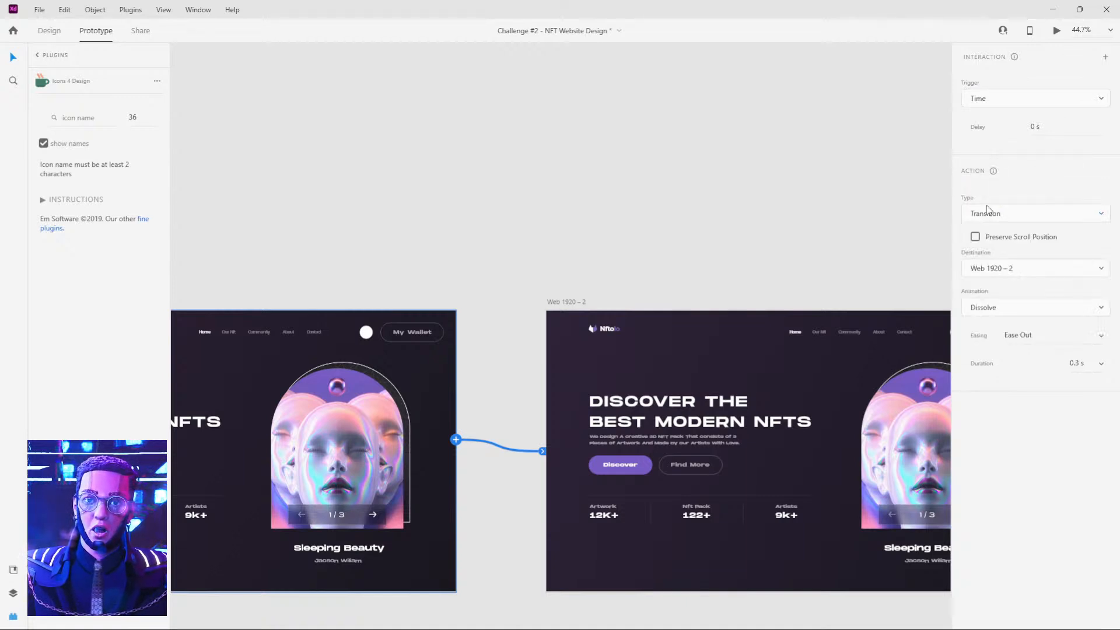
left_click(989, 215)
left_click(990, 217)
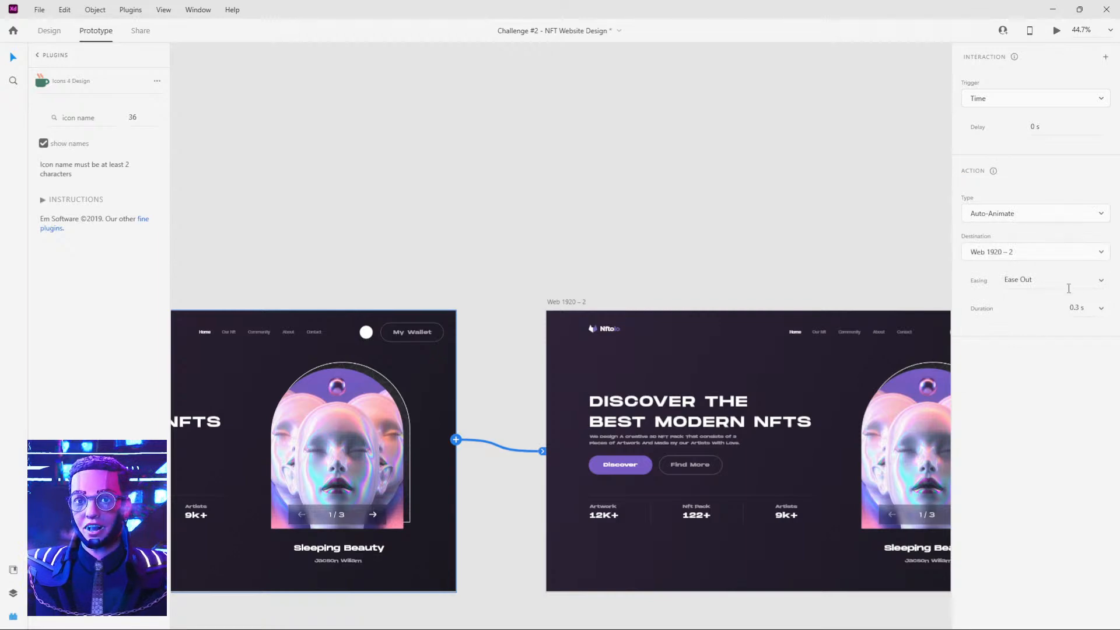
Set the auto-animate link's easing to Snap and its duration to 0.4 s.
left_click(1100, 281)
left_click(1037, 351)
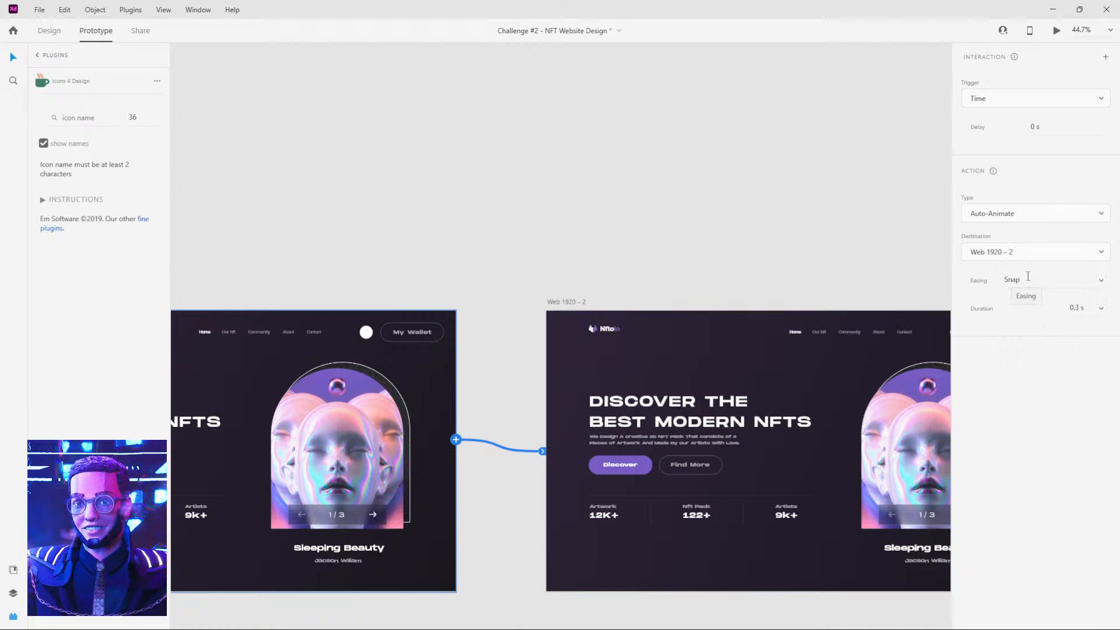
left_click(1100, 307)
left_click(1077, 293)
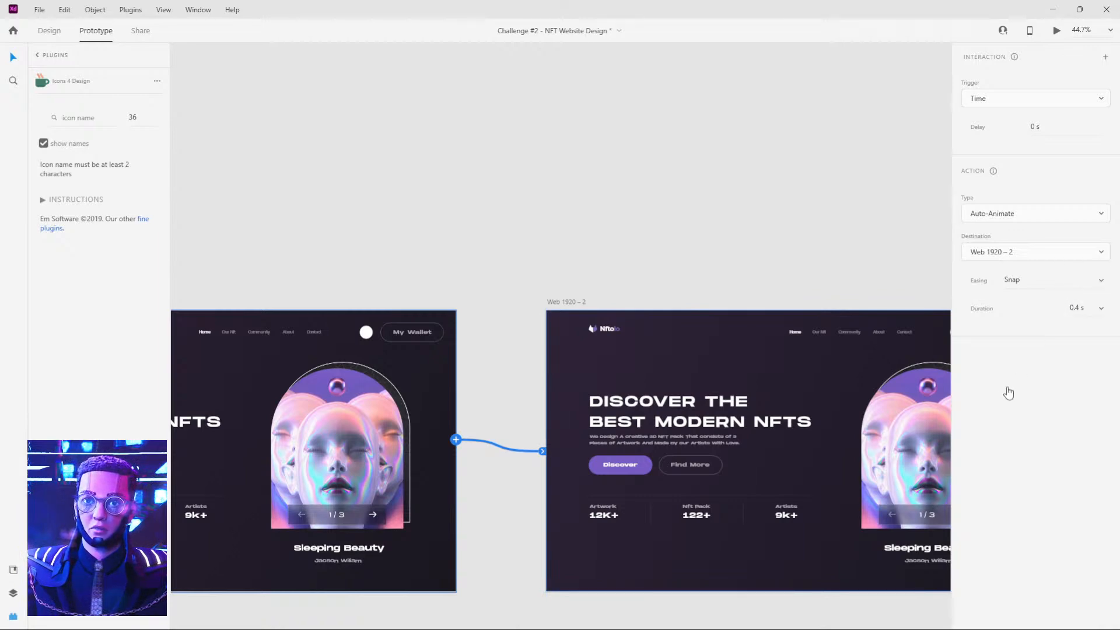
Return to Design mode and turn on 3D Transforms with the heading and stats group on Web 1920 – 1 selected.
left_click(701, 246)
left_click_drag(578, 243, 754, 226)
left_click_drag(575, 218, 695, 205)
left_click_drag(615, 208, 743, 215)
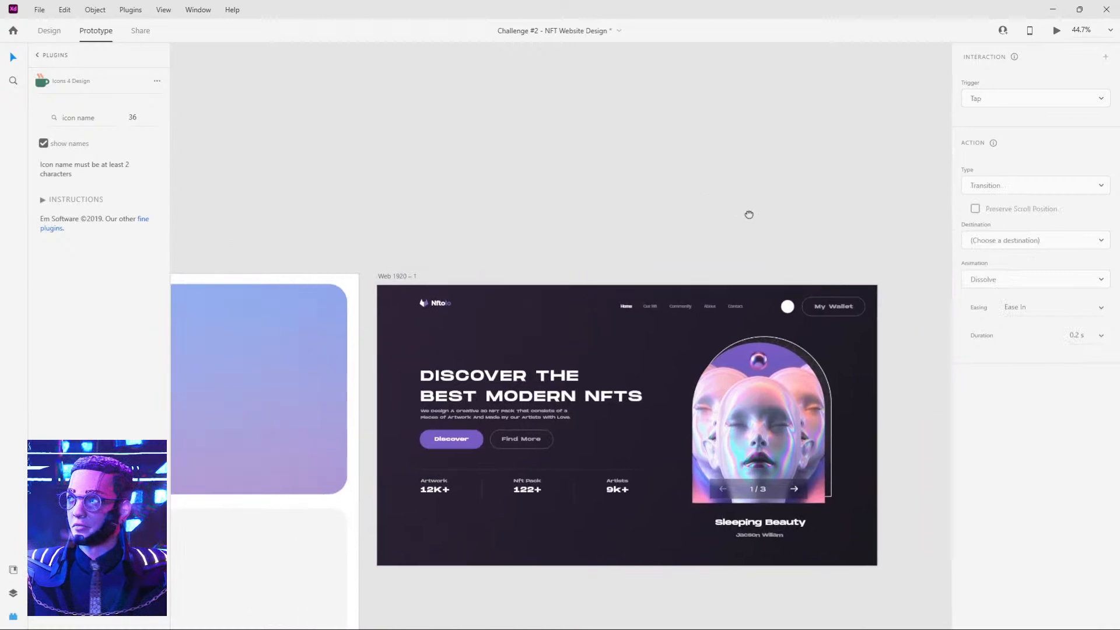
mouse_move(809, 246)
left_mouse_down()
mouse_move(724, 225)
mouse_move(745, 160)
left_mouse_up()
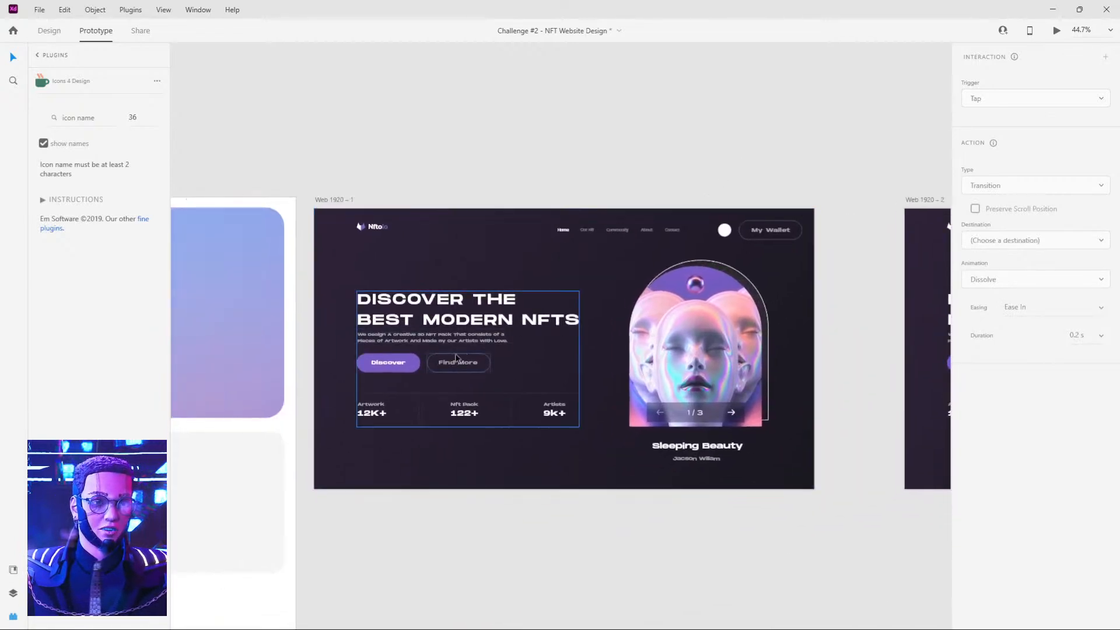
left_click(673, 362)
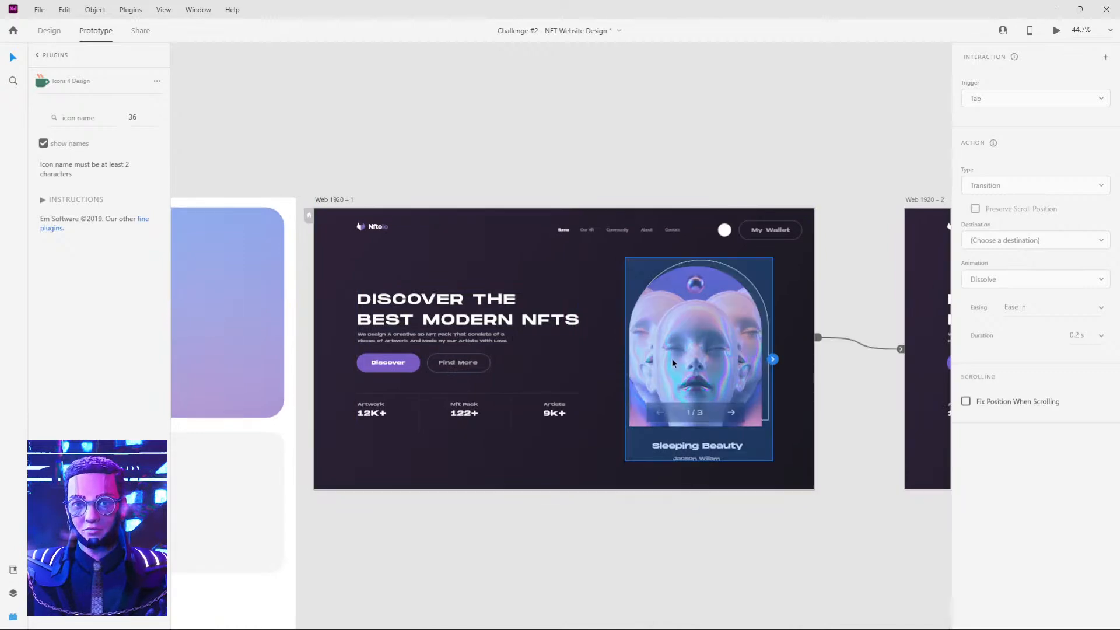
left_click(49, 30)
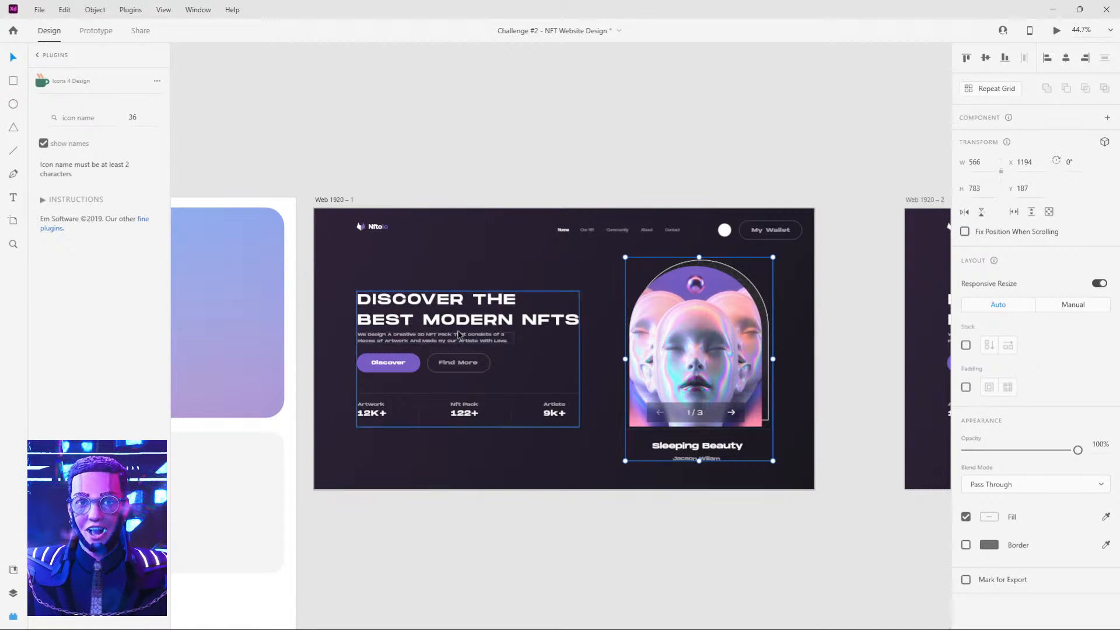
left_click(423, 306)
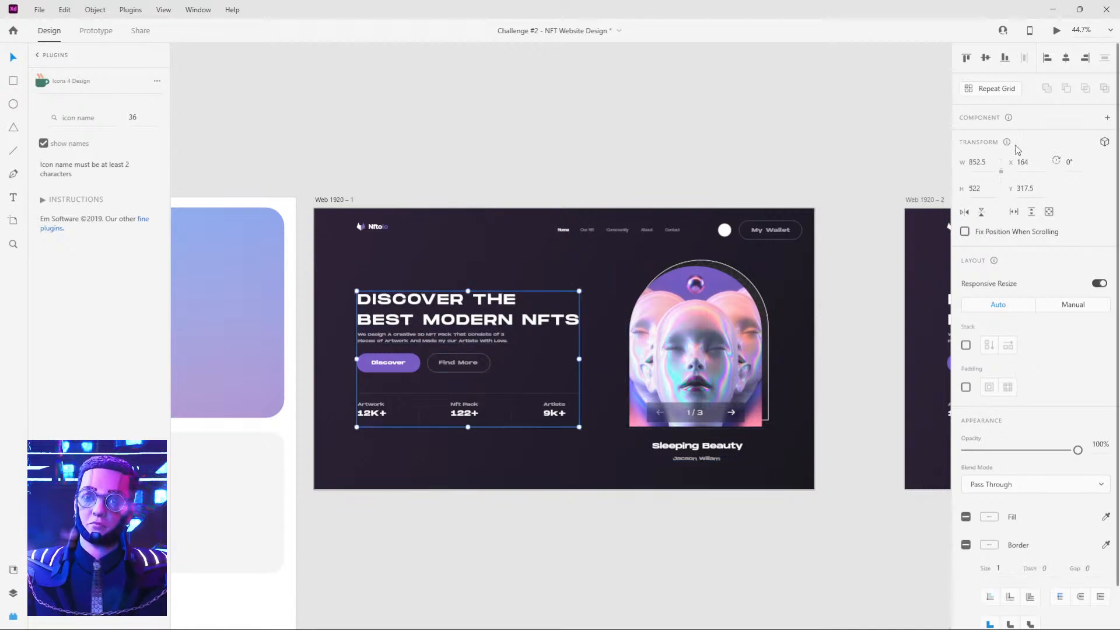
left_click(1105, 142)
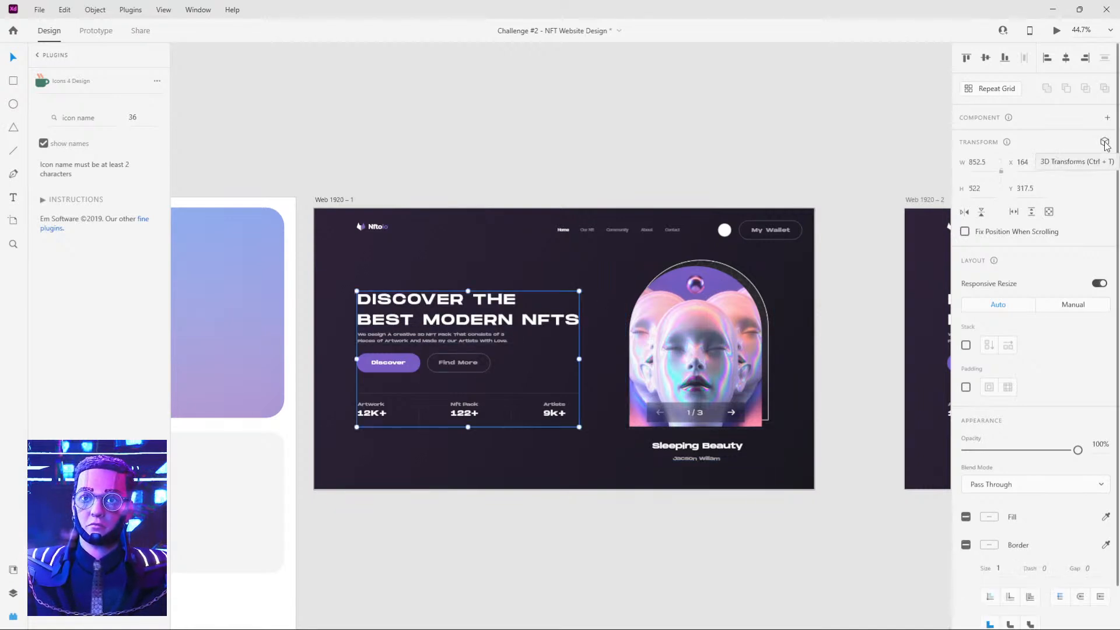
key("alt+Tab")
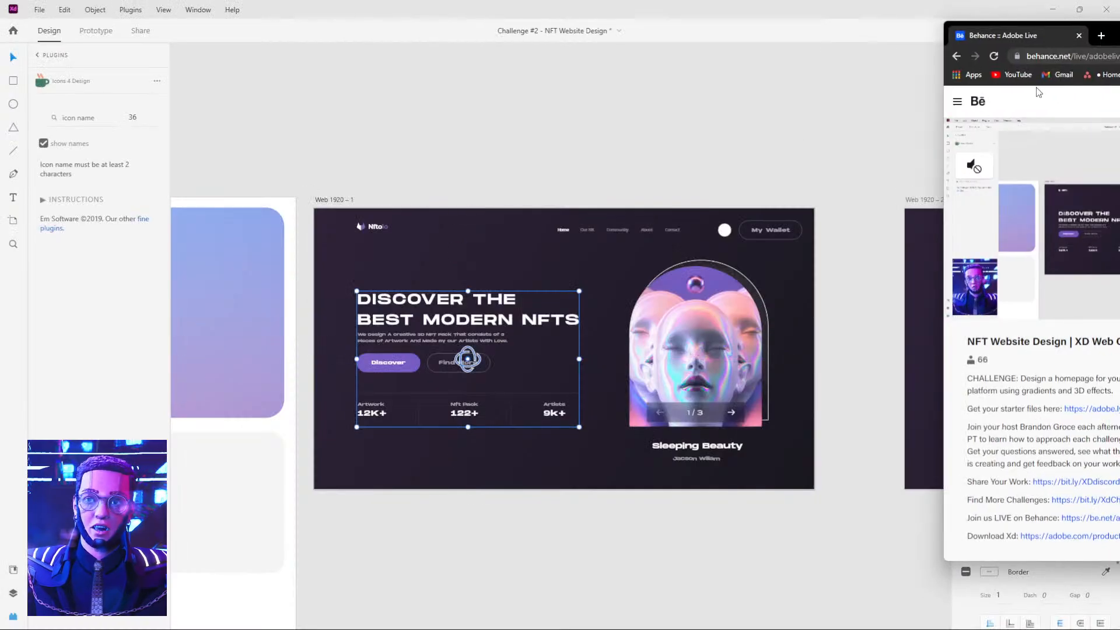
key("alt+Tab")
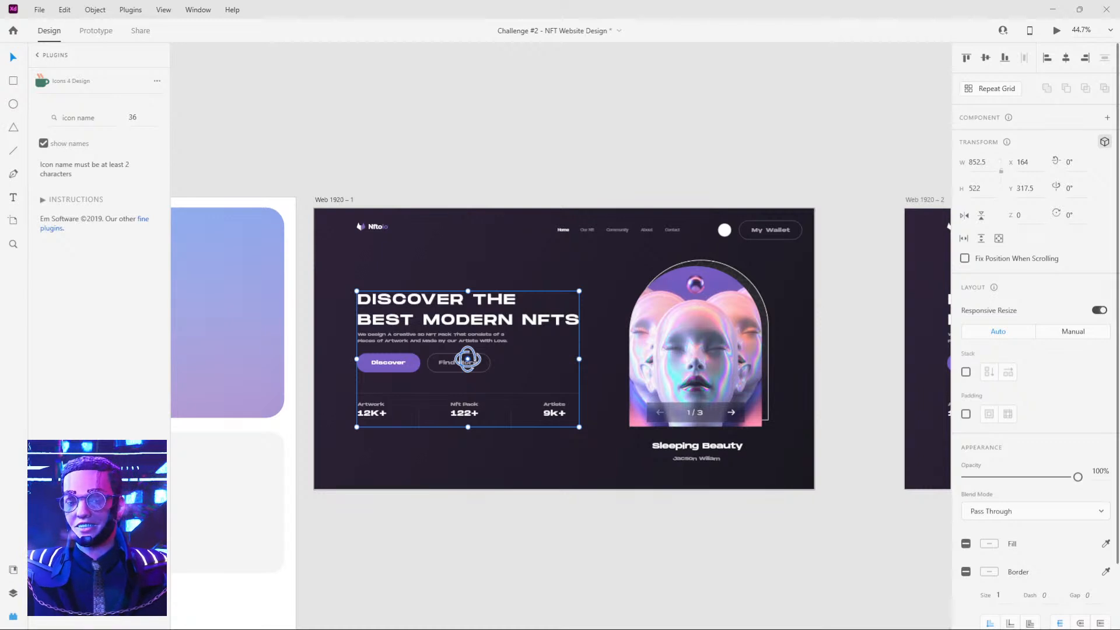
mouse_move(1119, 38)
left_mouse_down()
mouse_move(1030, 36)
mouse_move(1119, 36)
left_mouse_up()
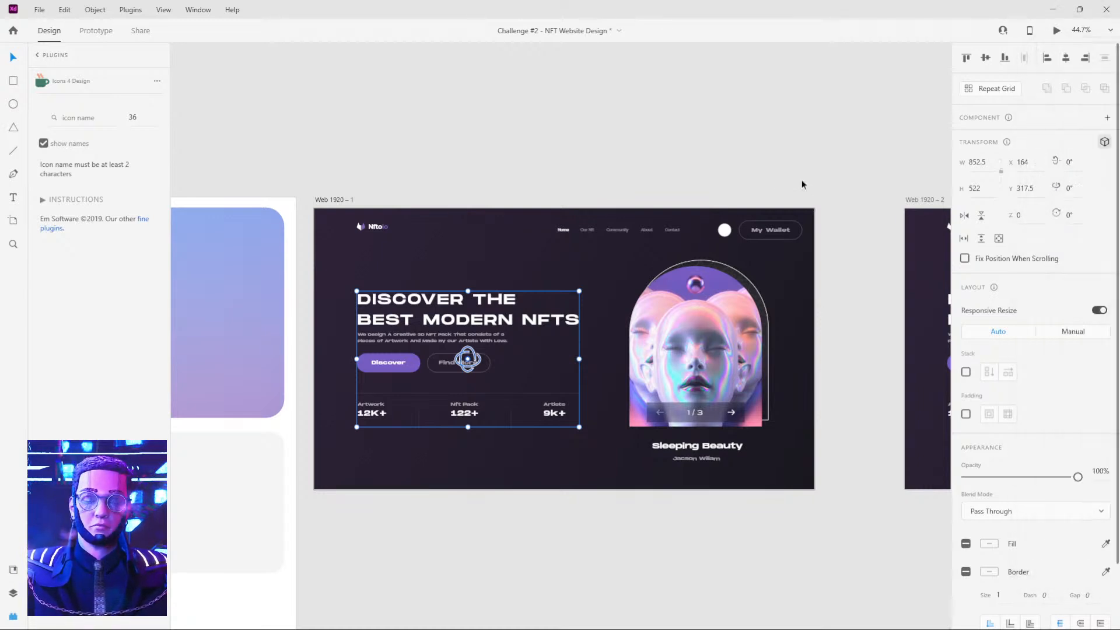
Try to push the Sleeping Beauty artwork group about 49 back in Z depth, and undo the move.
left_click(792, 181)
left_click(699, 361)
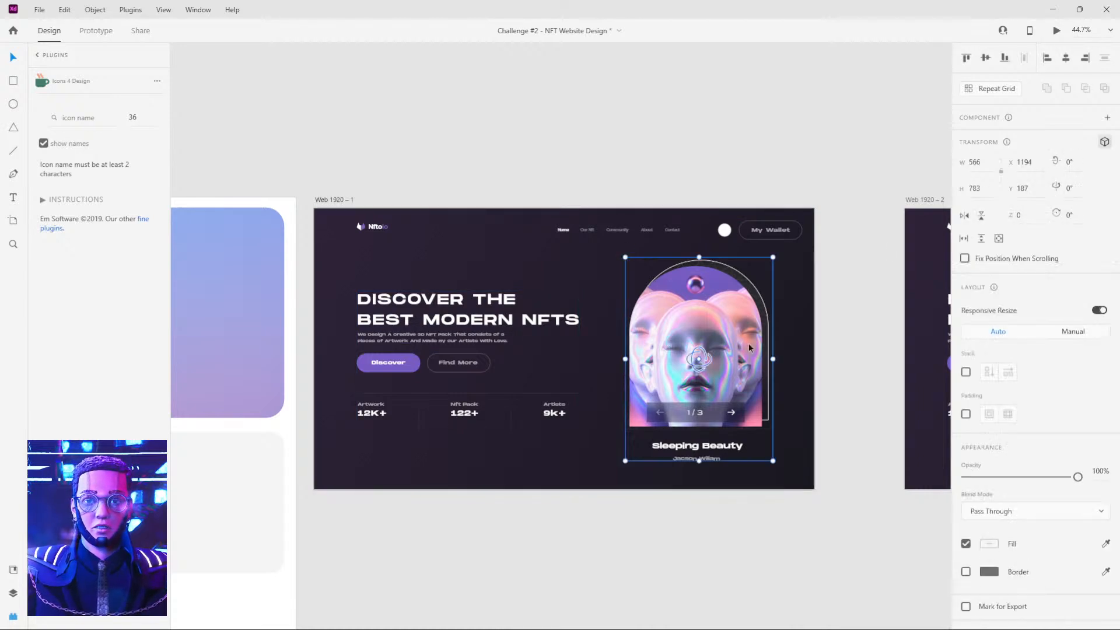
left_click_drag(699, 361, 697, 348)
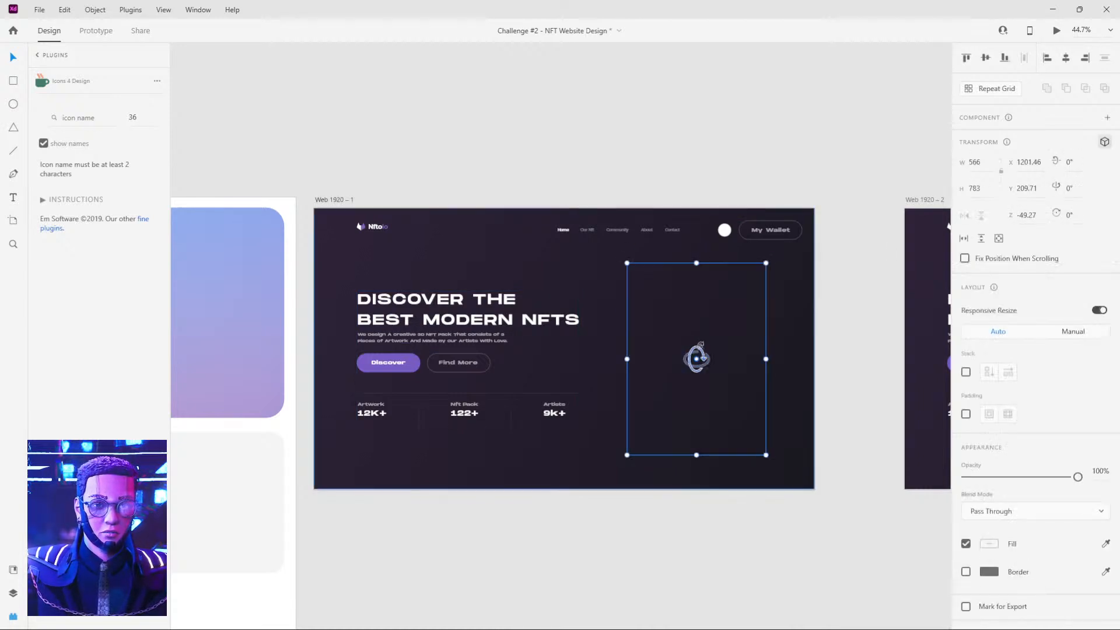
key("ctrl+z")
Try to bring the Sleeping Beauty artwork group slightly forward in Z depth on the Web 1920 – 1 artboard.
left_click(791, 301)
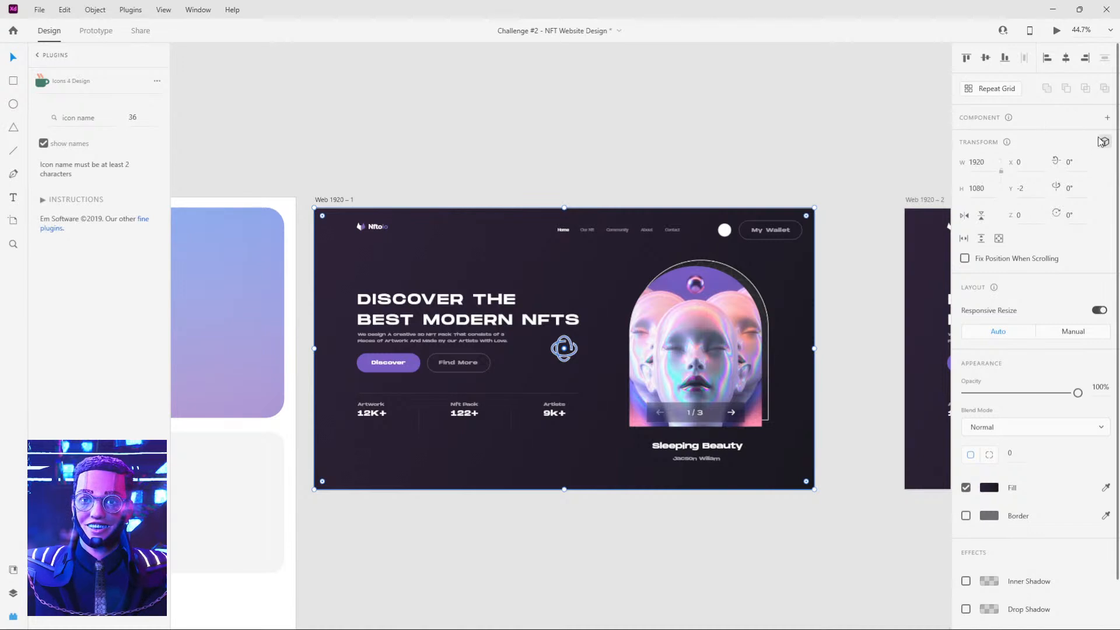
left_click(718, 170)
left_click(428, 257)
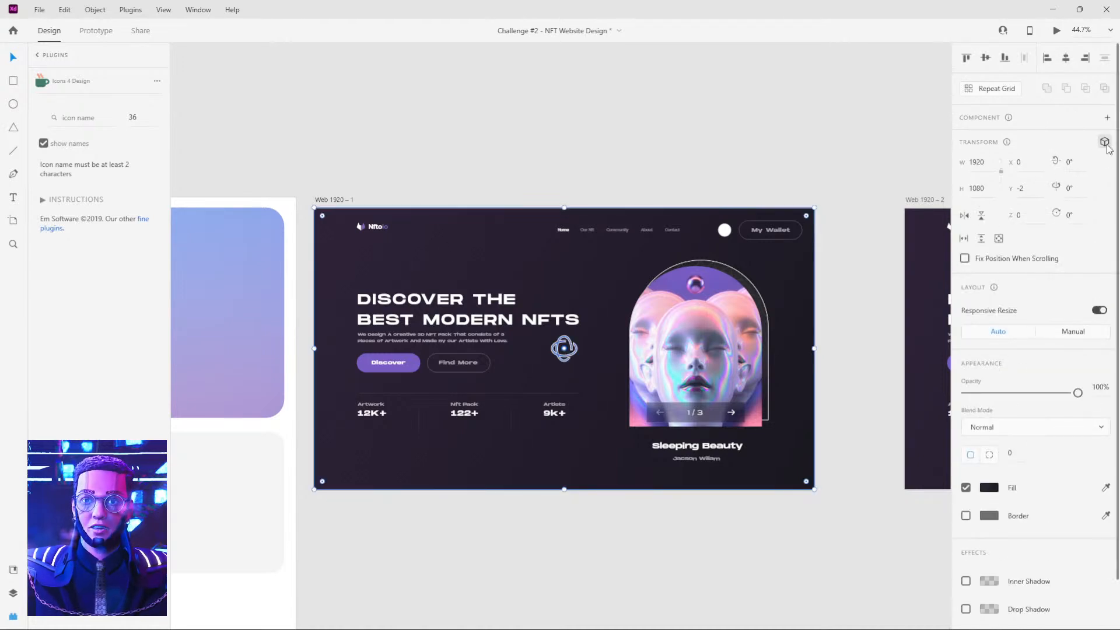
left_click(726, 320)
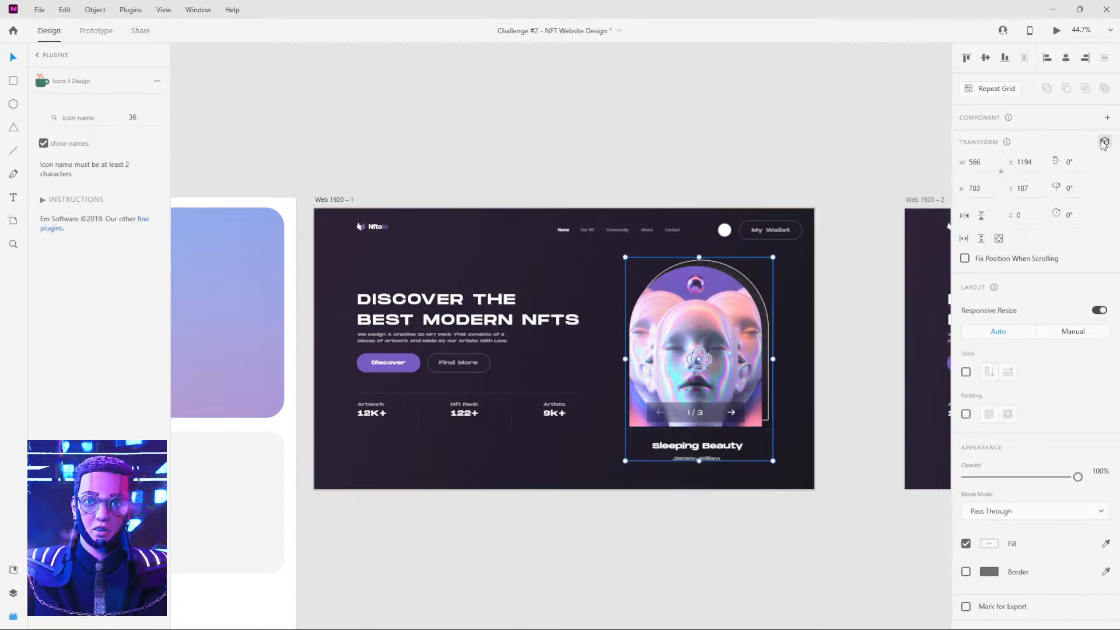
mouse_move(700, 360)
left_mouse_down()
mouse_move(700, 378)
mouse_move(700, 347)
mouse_move(700, 369)
mouse_move(700, 358)
left_mouse_up()
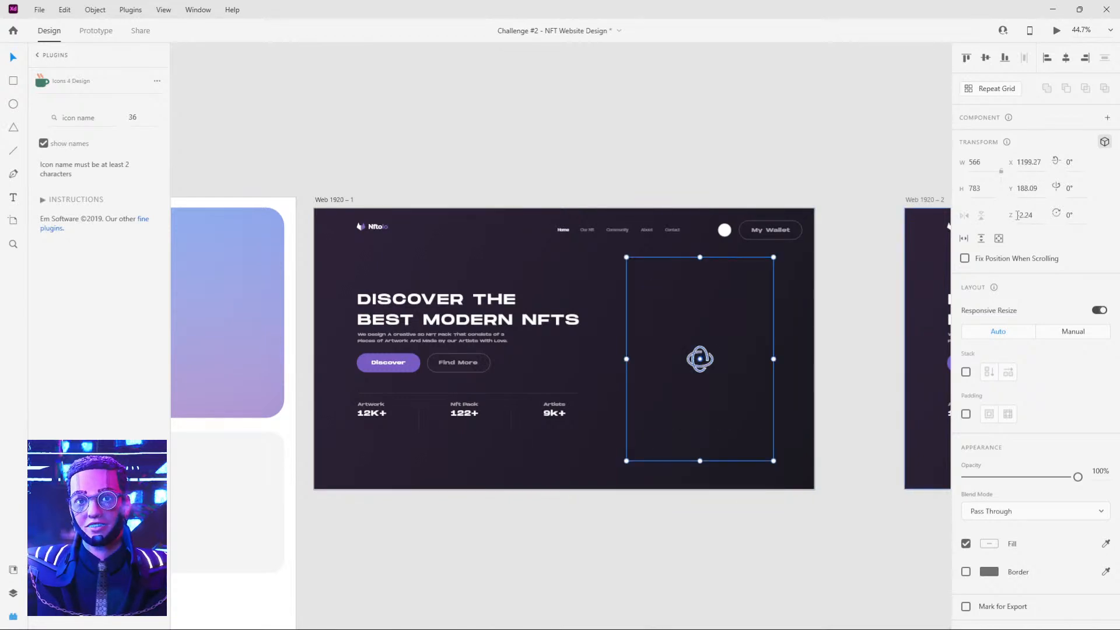
left_click(802, 285)
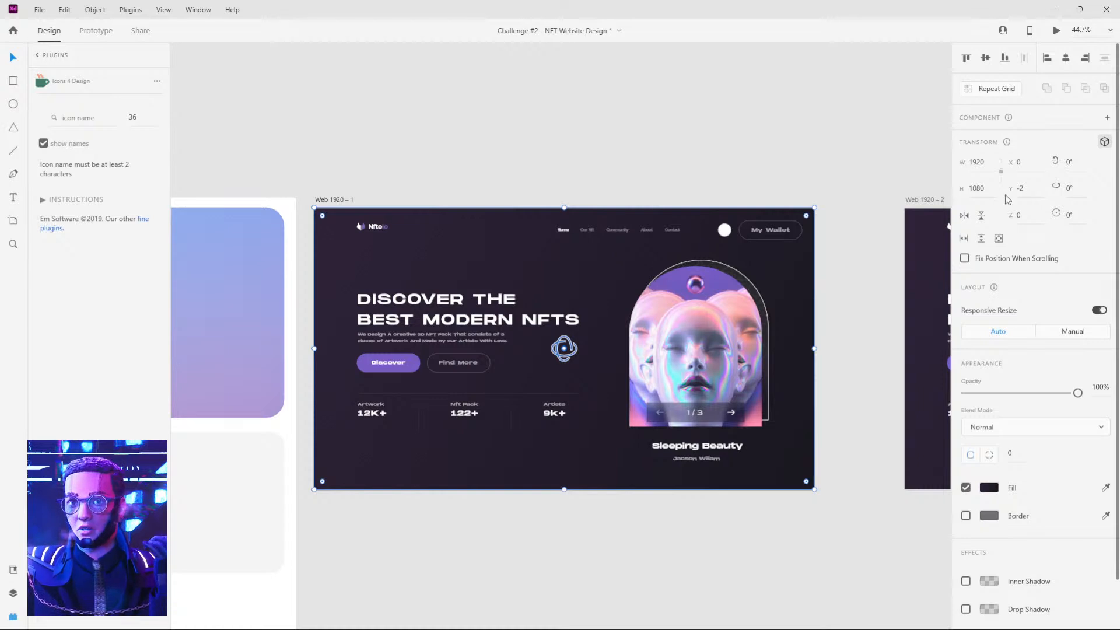
Try a Z depth of -1 on the Sleeping Beauty artwork group, and reset its Z to 0.
left_click(730, 346)
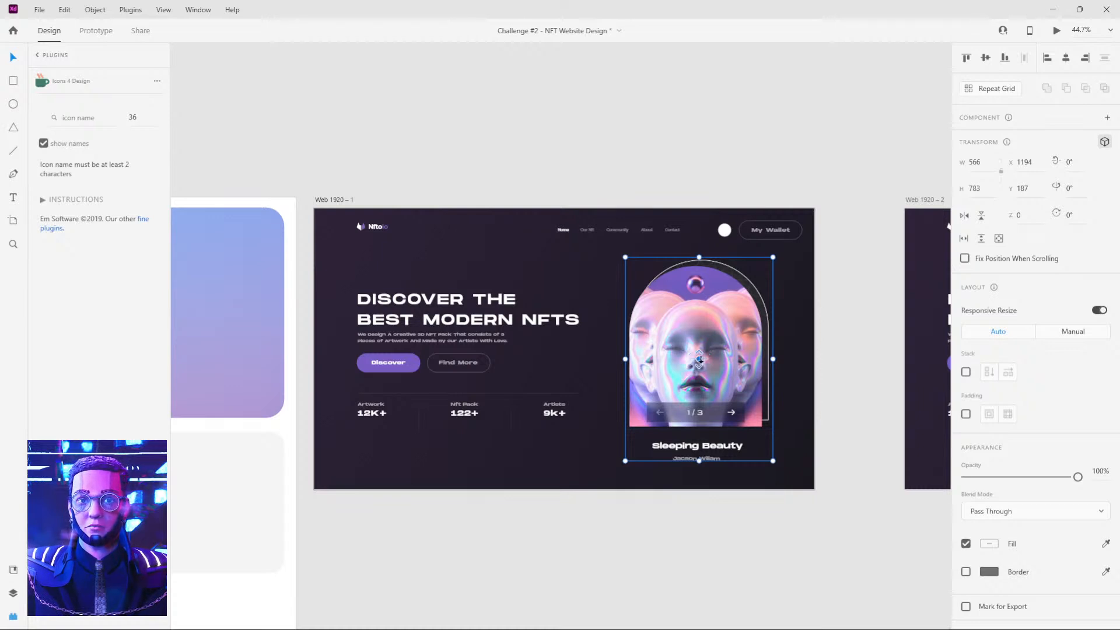
left_click_drag(700, 359, 701, 359)
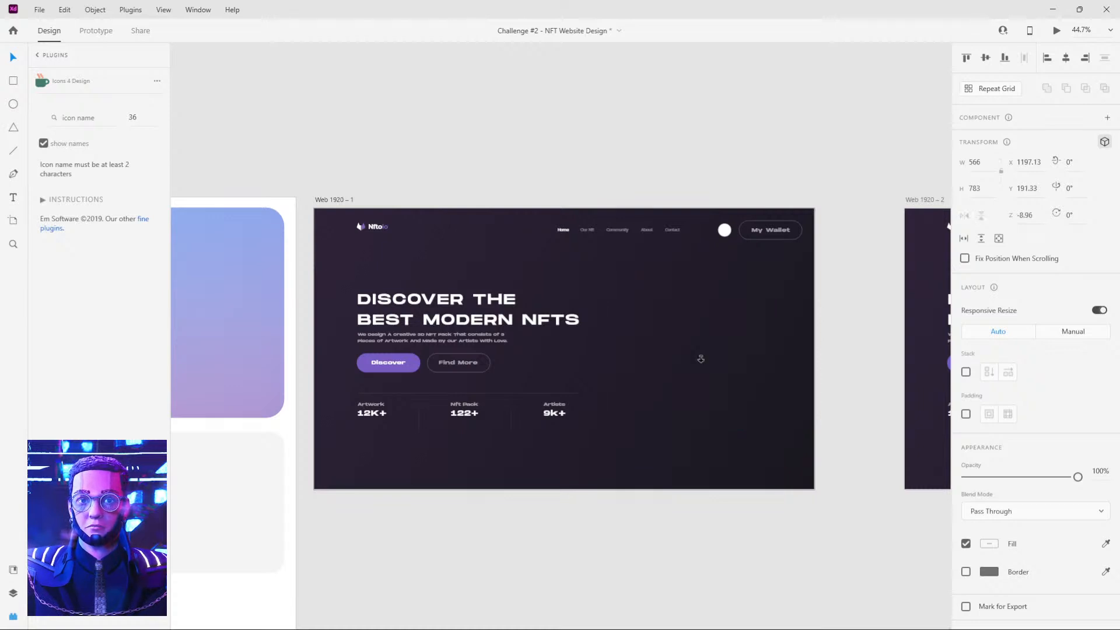
left_click(1031, 216)
type("-1")
key("Return")
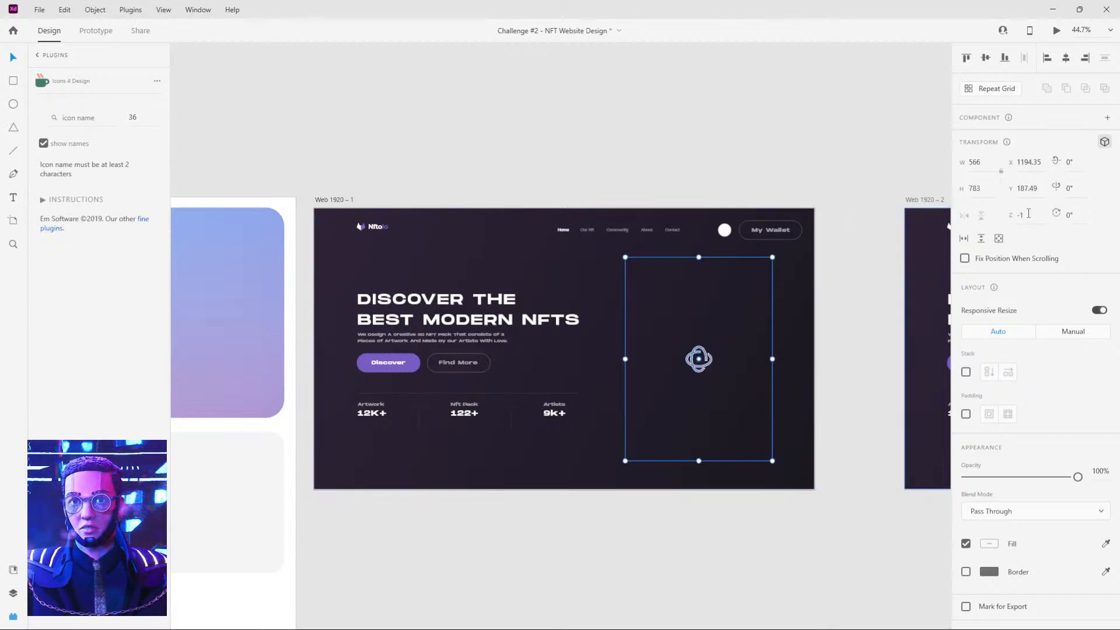
type("0")
key("Return")
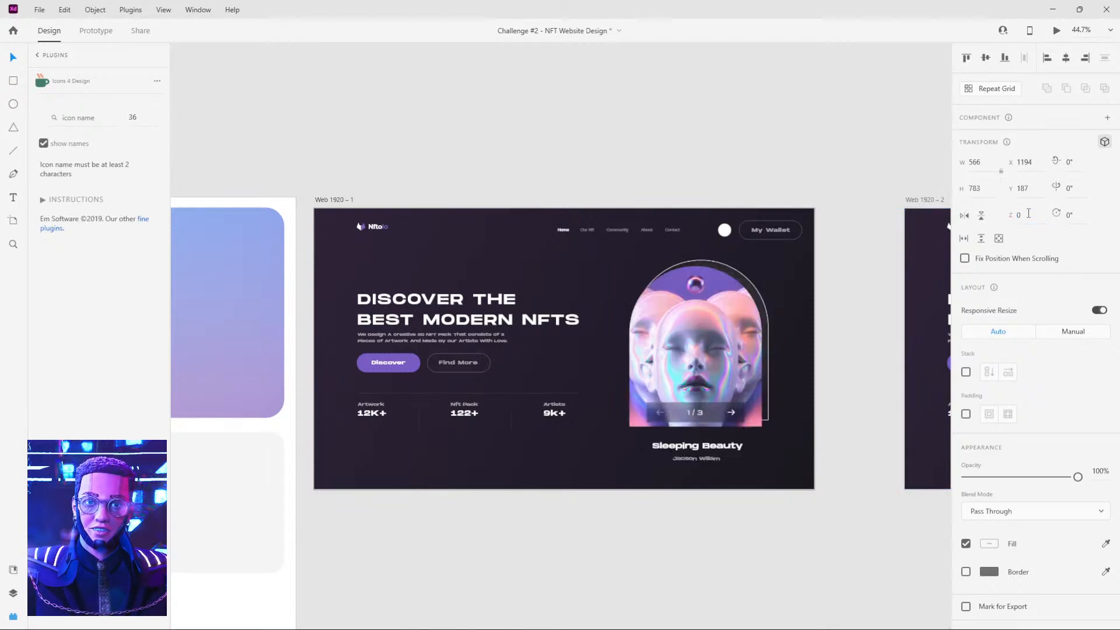
Enlarge the dark background rectangle of Web 1920 – 1 from its centre to about 2412 × 1358 and copy it.
left_click(577, 266)
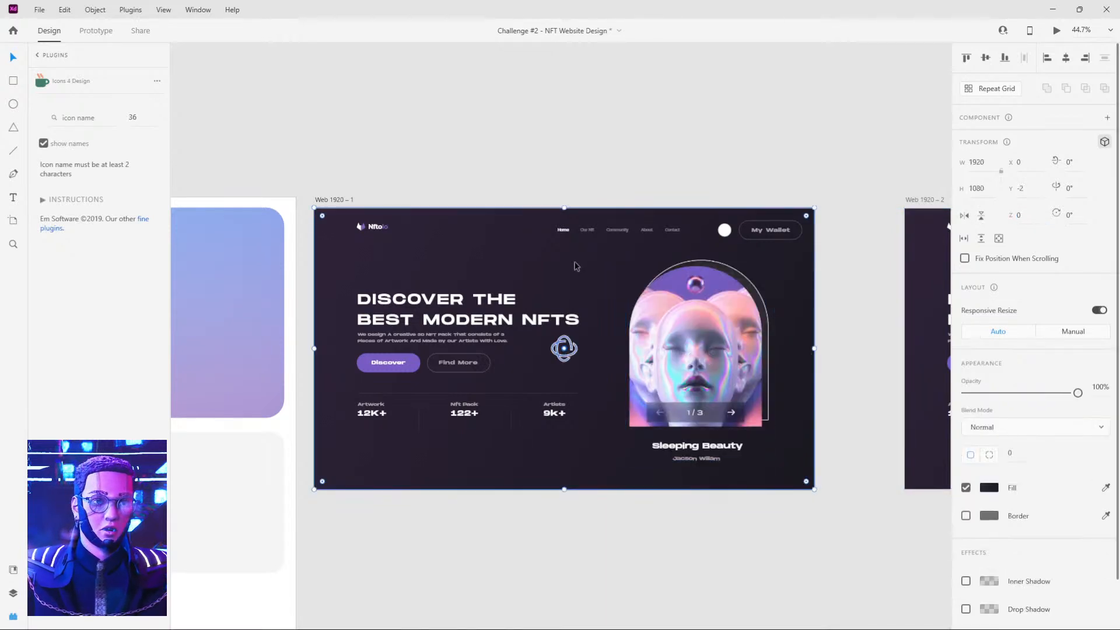
left_click_drag(814, 207, 879, 171)
left_click(890, 127)
left_click(799, 282)
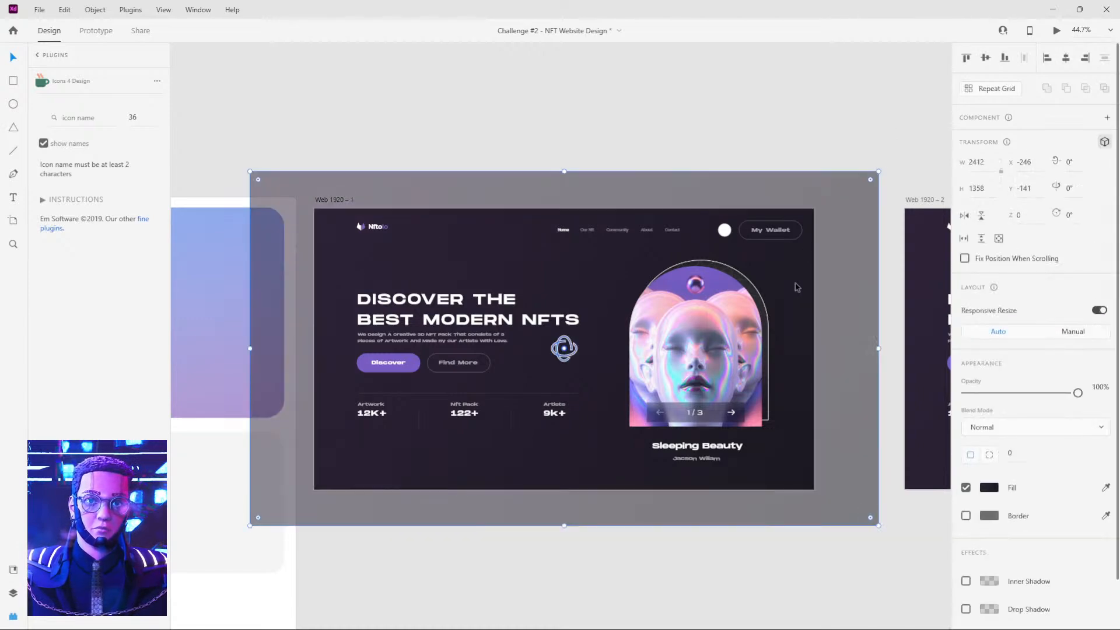
Replace the background rectangle on Web 1920 – 2 with the enlarged 2412 × 1358 copy and send it to the back.
scroll(759, 283, "right", 5)
left_click(699, 279)
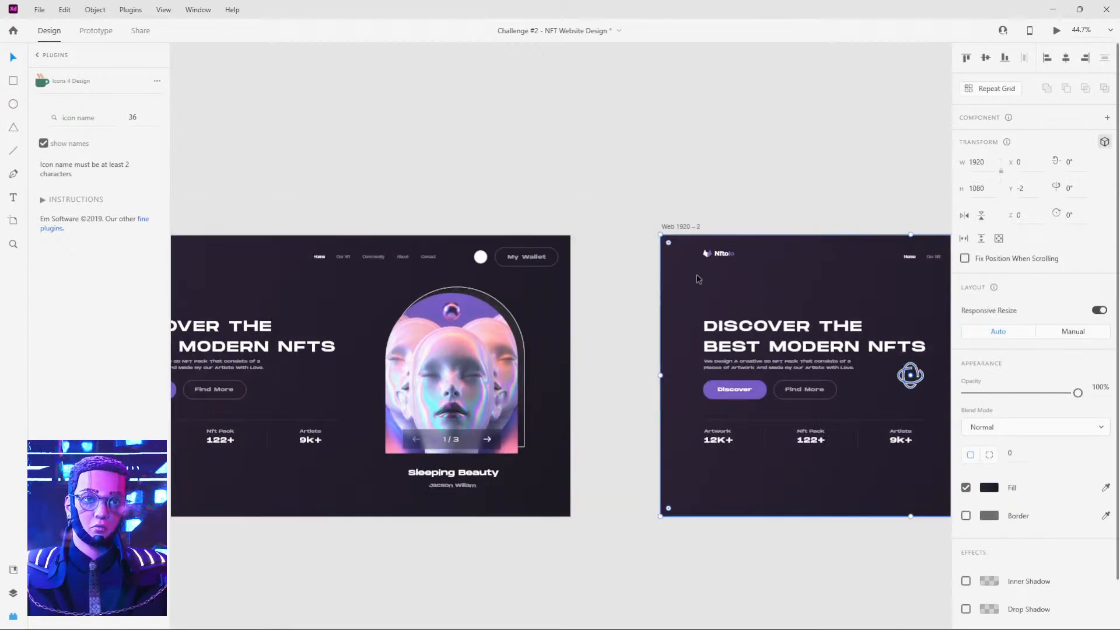
key("Delete")
key("ctrl+v")
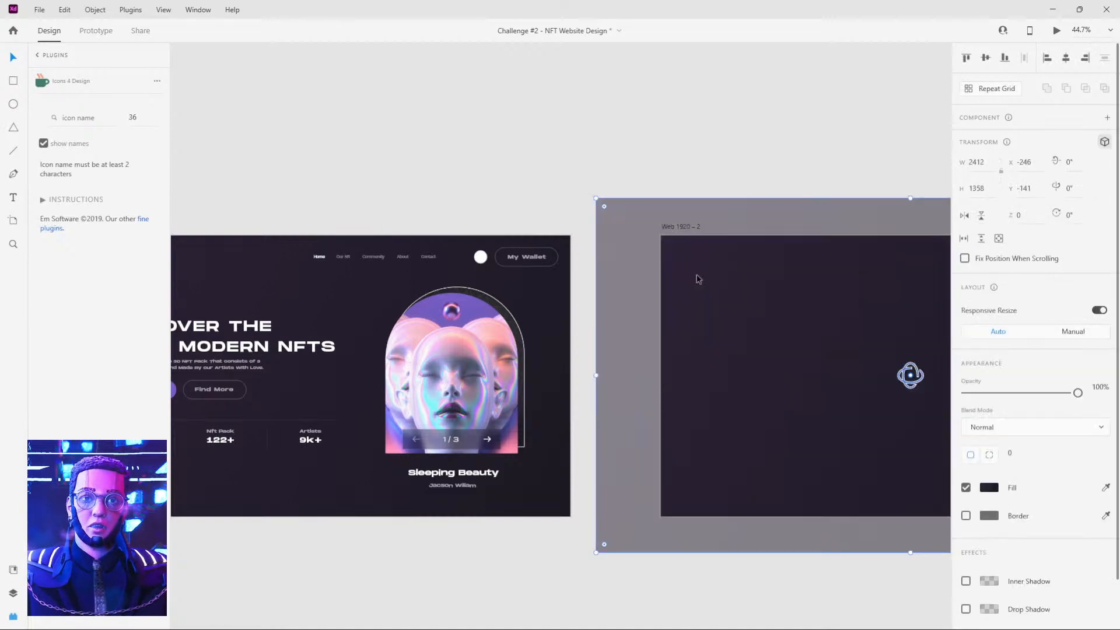
key("ctrl+shift+bracketleft")
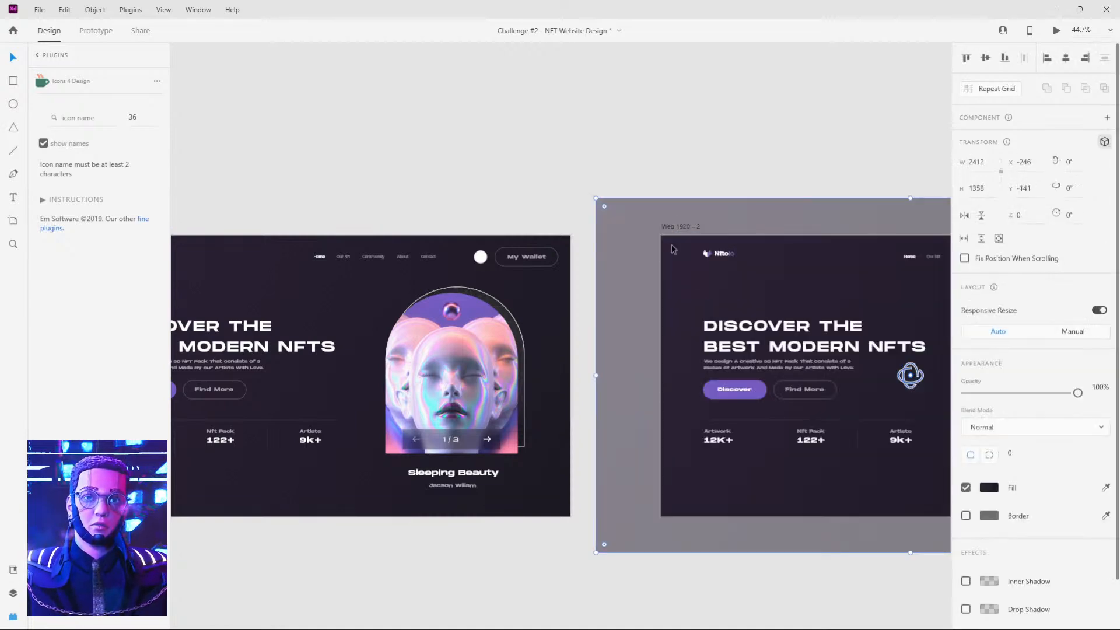
Rename the background rectangle layer to bg on both the Web 1920 – 2 and Web 1920 – 1 artboards.
left_click(13, 593)
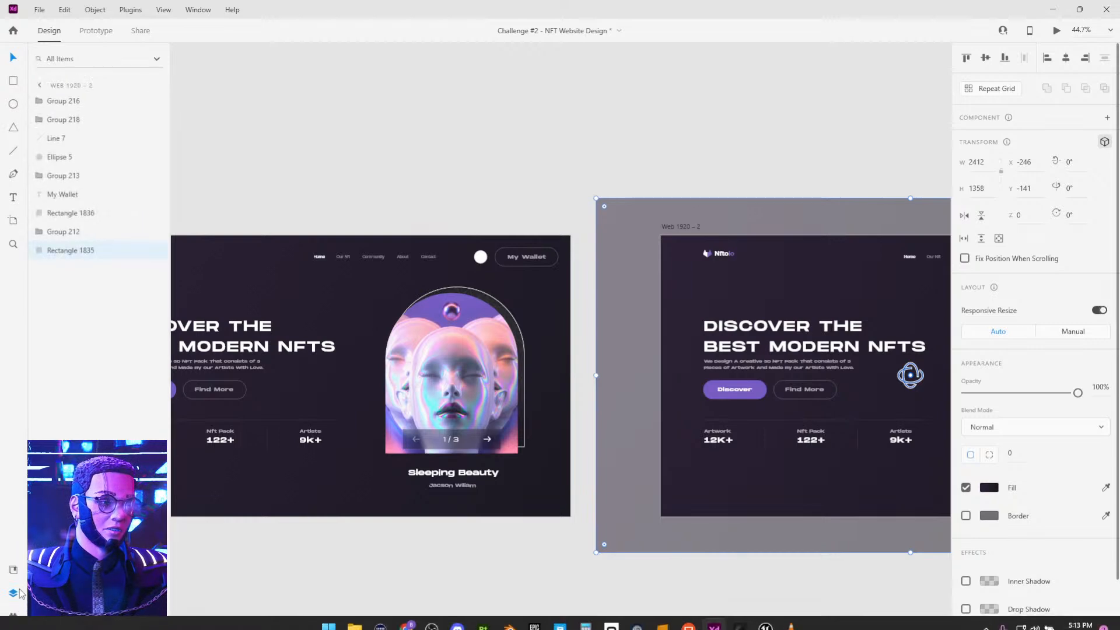
double_click(84, 250)
type("bg")
key("Return")
left_click(174, 255)
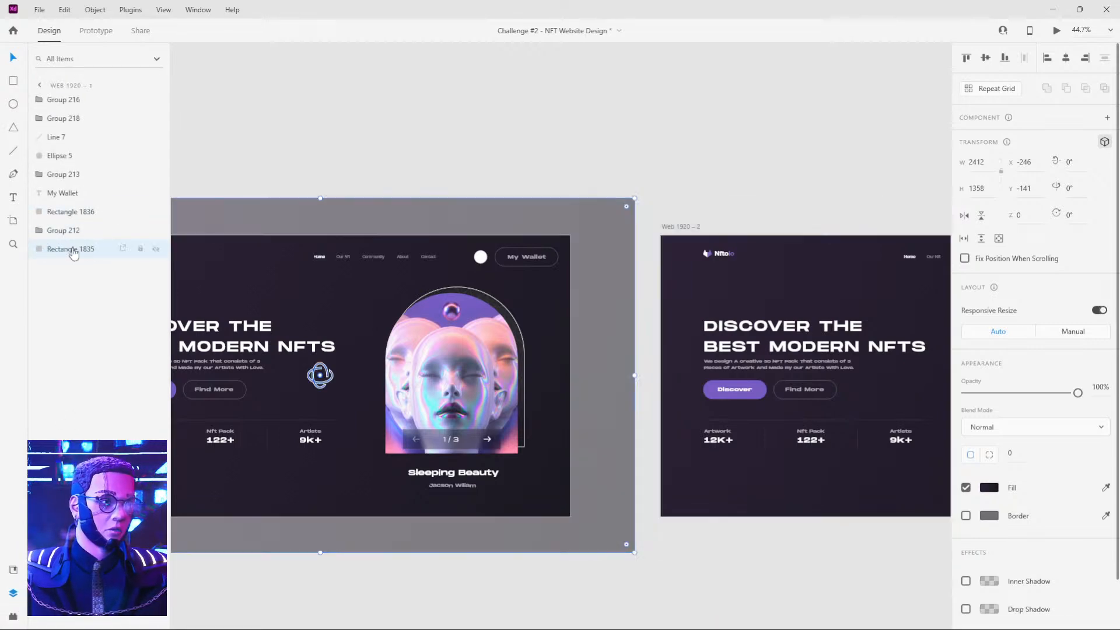
double_click(70, 249)
type("bg")
key("Return")
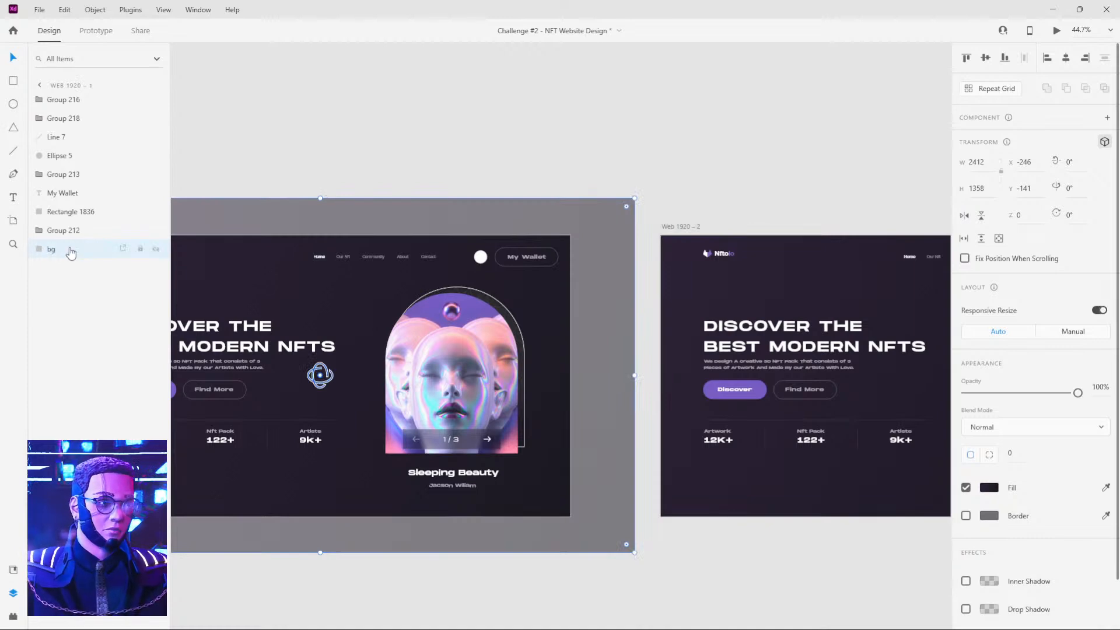
Push the bg rectangle on the Web 1920 – 1 artboard back to a Z depth of -157.
left_click(435, 163)
left_click(469, 333)
left_click(343, 299)
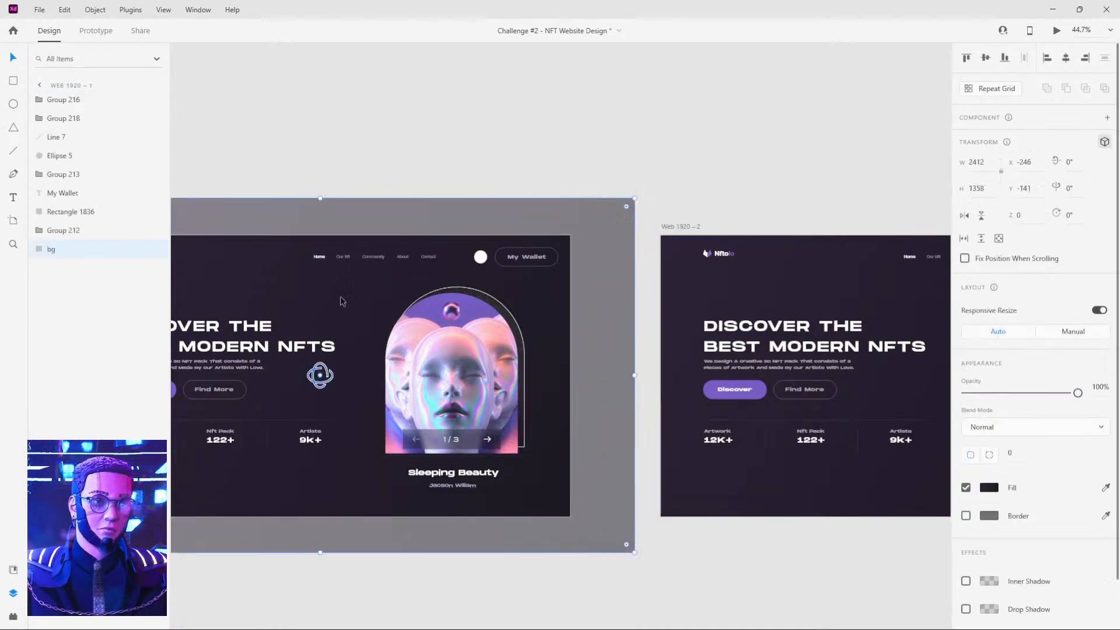
left_click(1032, 216)
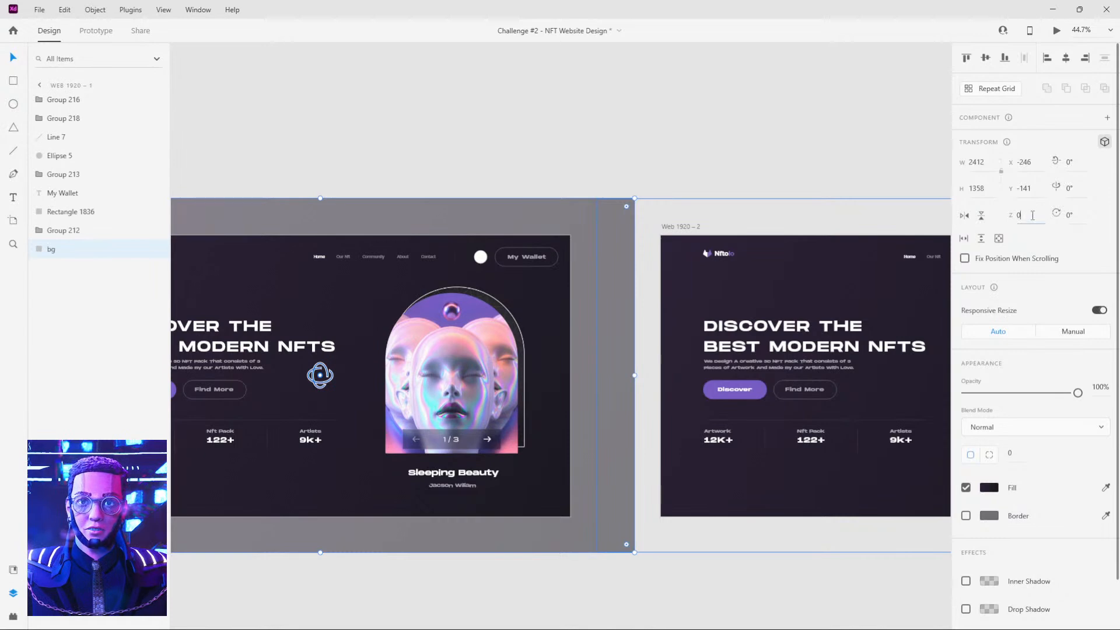
left_click_drag(1022, 217, 999, 302)
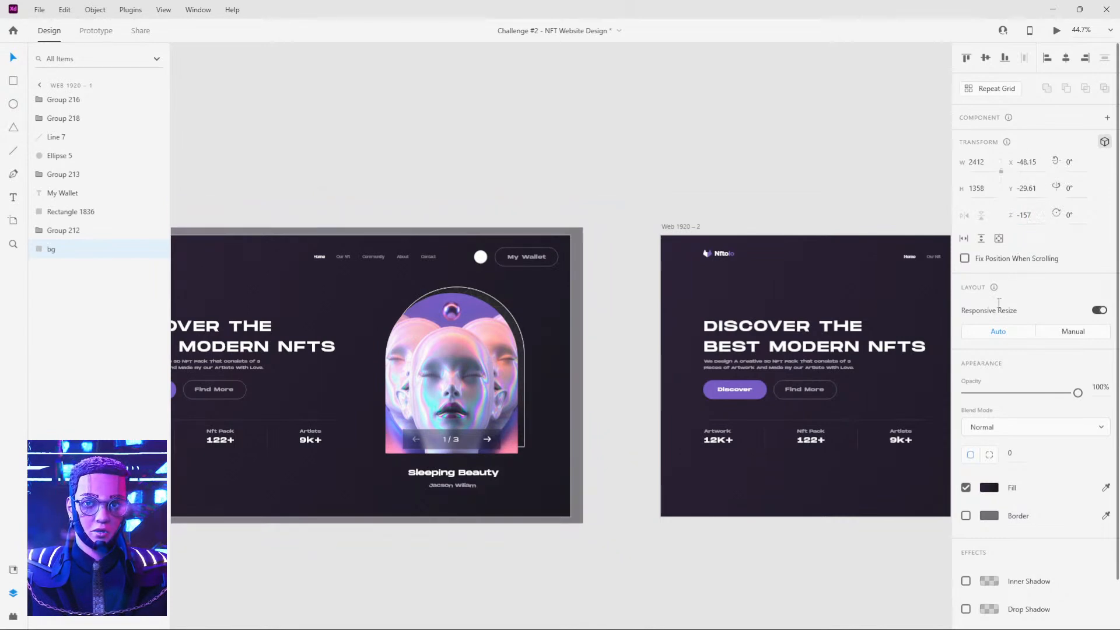
Set the Z depth of the bg rectangle on the Web 1920 – 2 artboard to -157.
left_click(680, 260)
left_click(1030, 217)
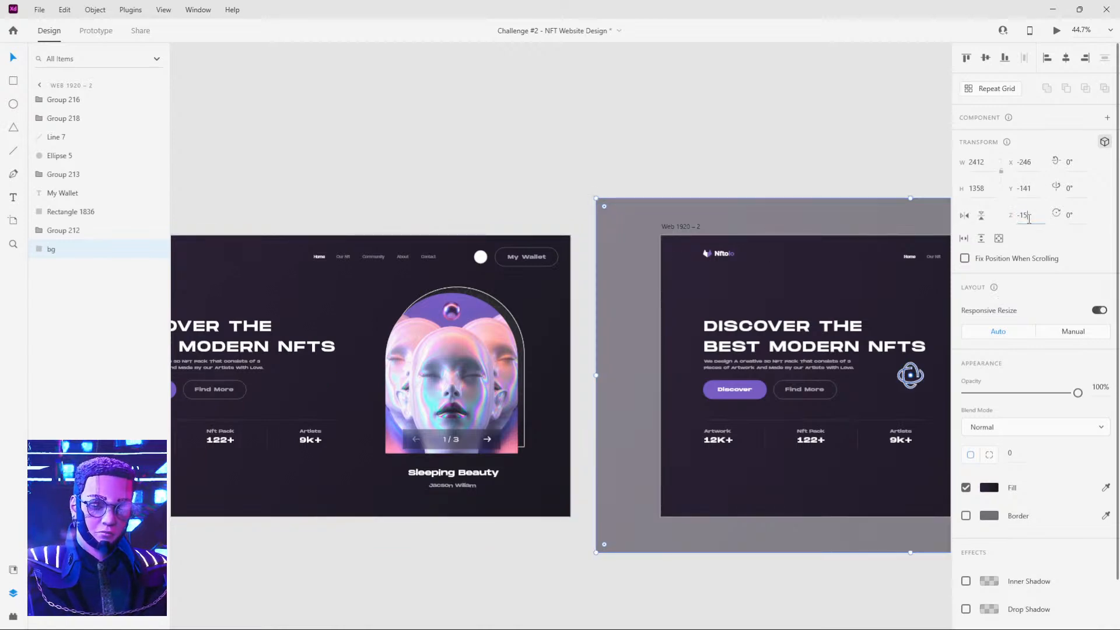
type("-157")
key("Return")
left_click(774, 157)
Rotate the artwork card group on Web 1920 – 1 to -27° around the Y axis and push it back to a Z depth of about -98.53.
left_click(412, 374)
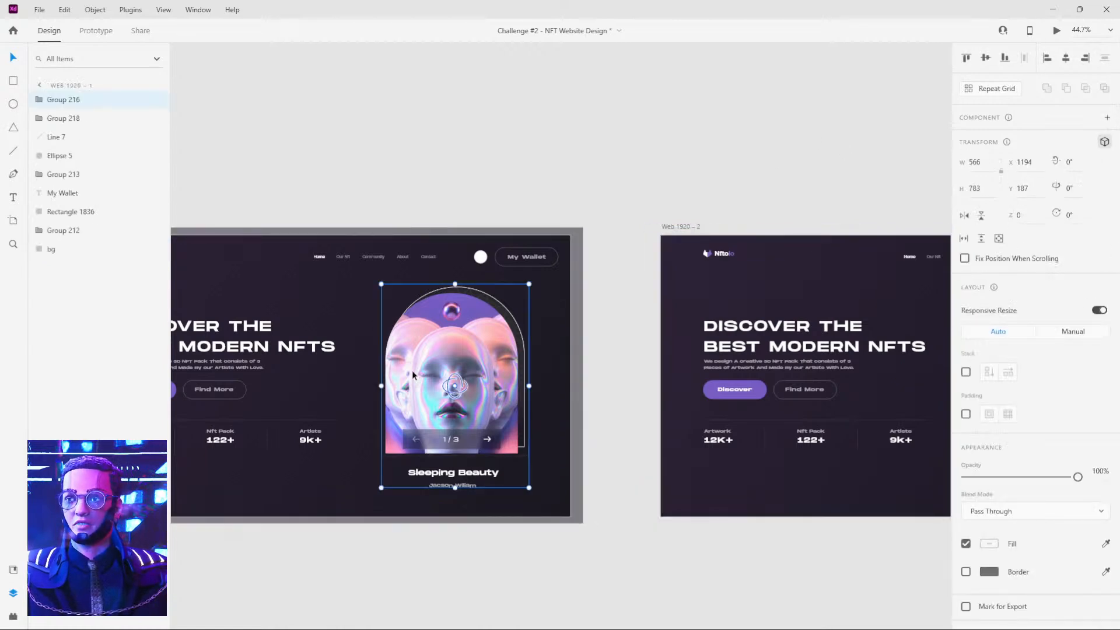
left_click_drag(443, 180, 574, 181)
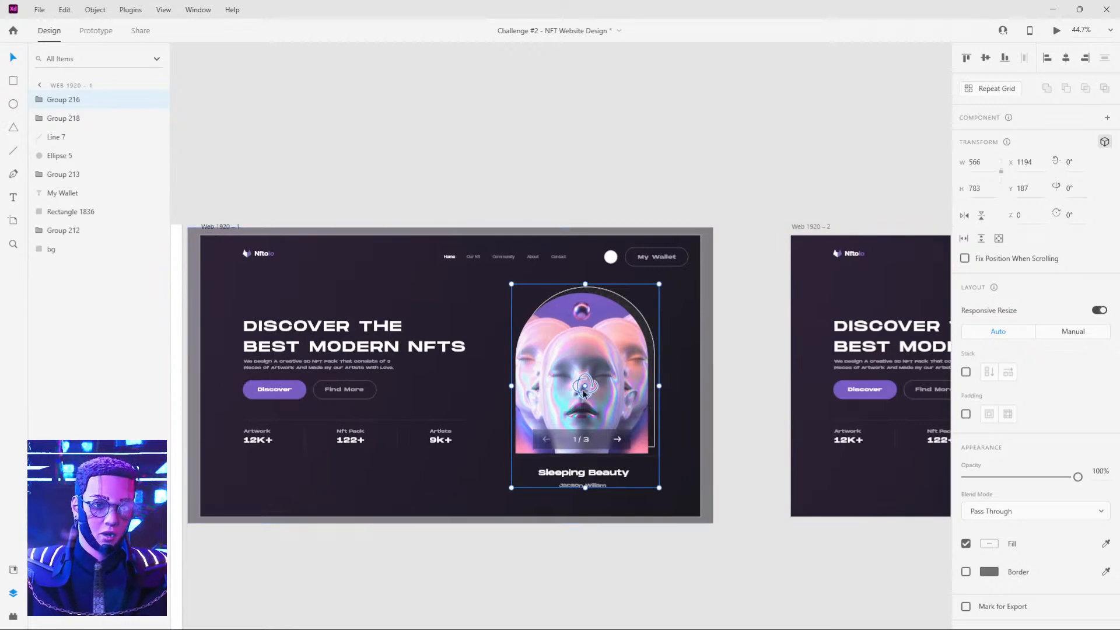
left_click_drag(584, 392, 588, 357)
key("ctrl+z")
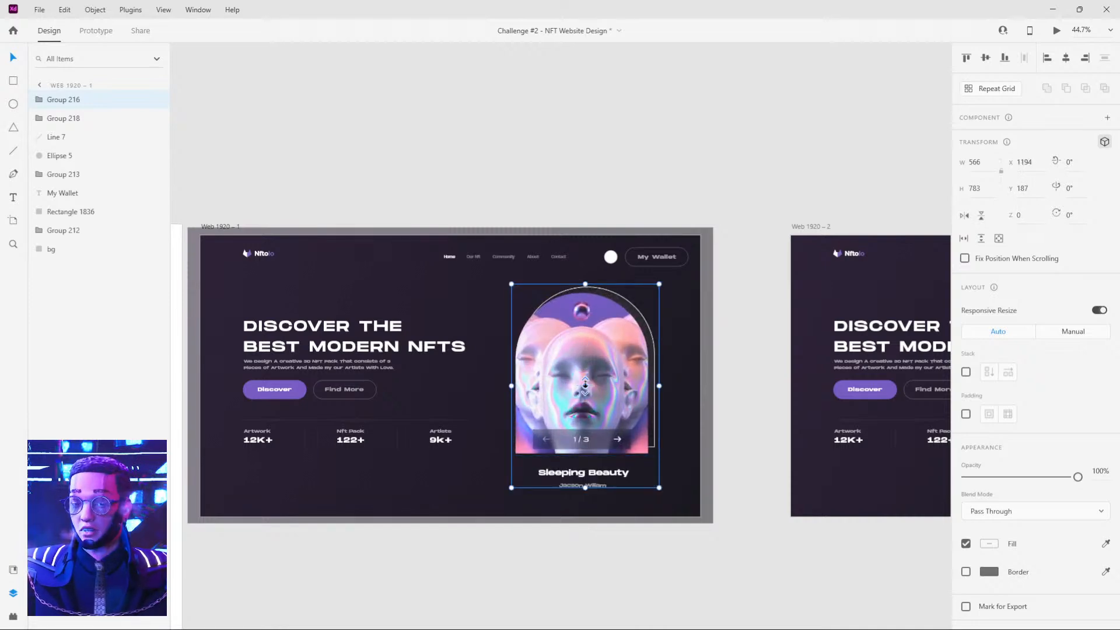
left_click_drag(584, 385, 585, 362)
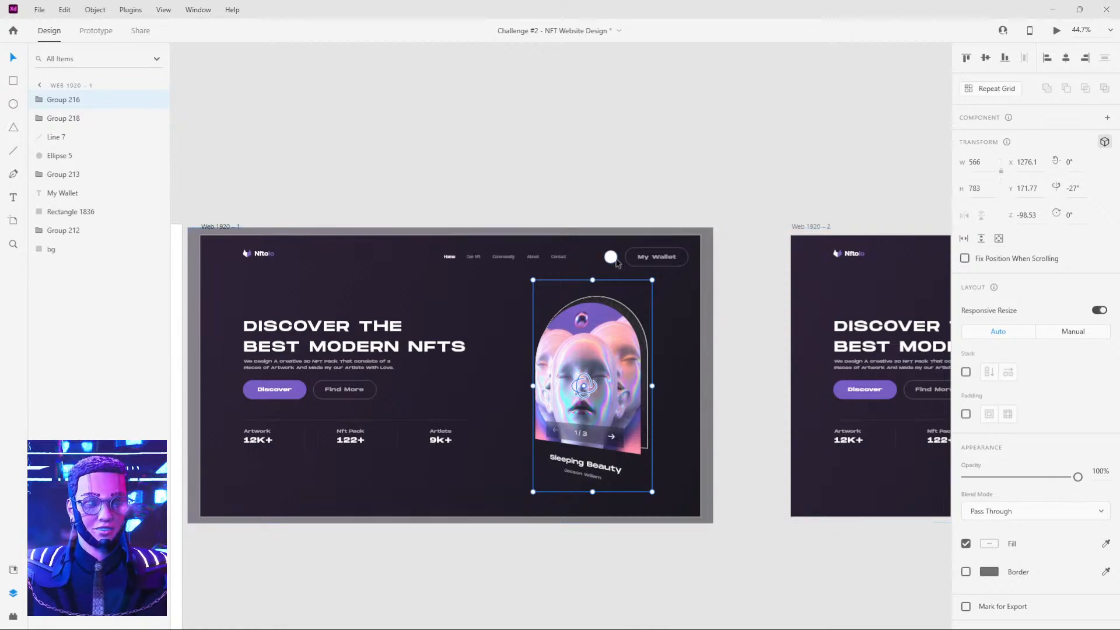
Set the opacity of the artwork card group on Web 1920 – 1 to 0%.
left_click(641, 181)
left_click(641, 330)
key("0")
key("0")
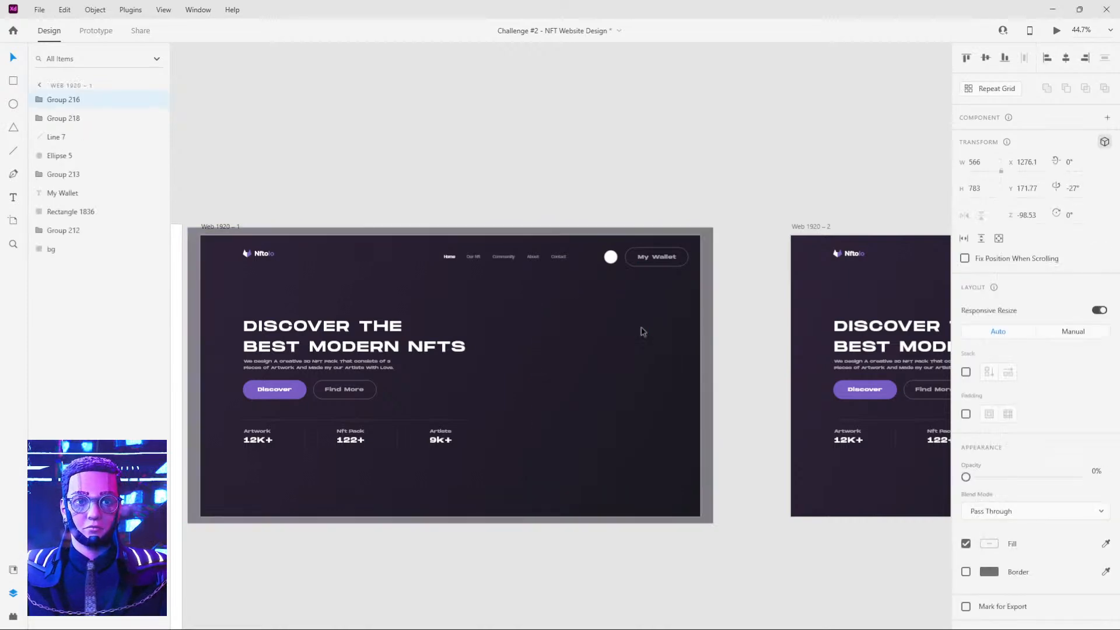
left_click(636, 182)
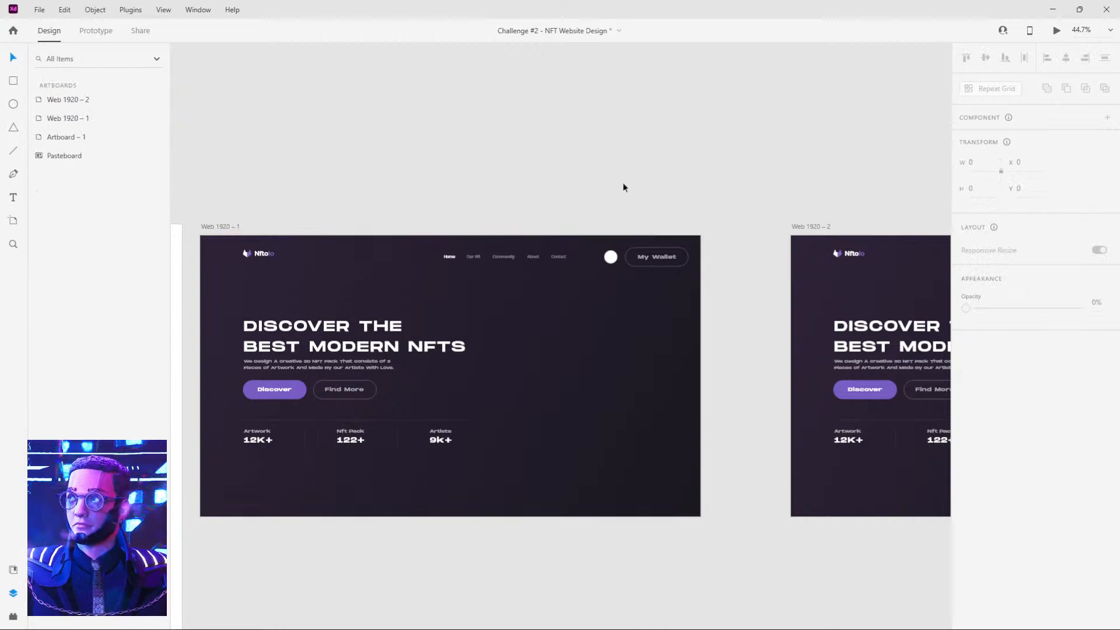
Rotate the headline and stats group on Web 1920 – 1 to 36° around the Y axis, with a Z depth of about -55.98.
scroll(583, 184, "left", 3)
left_click(445, 380)
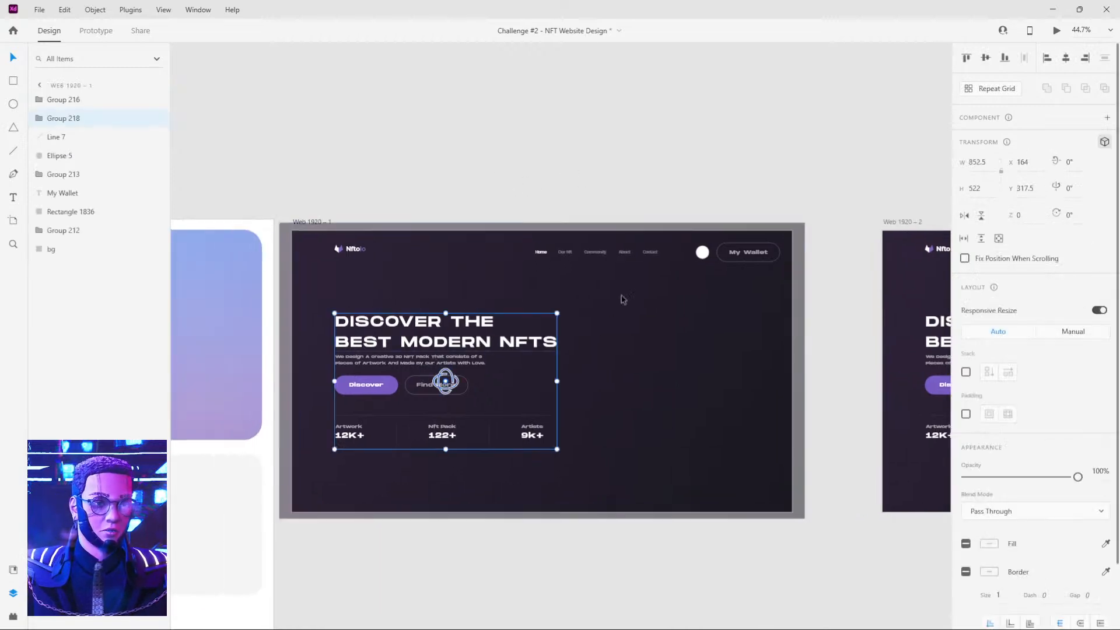
mouse_move(445, 382)
left_mouse_down()
mouse_move(445, 369)
mouse_move(460, 386)
left_mouse_up()
left_click_drag(369, 342, 376, 341)
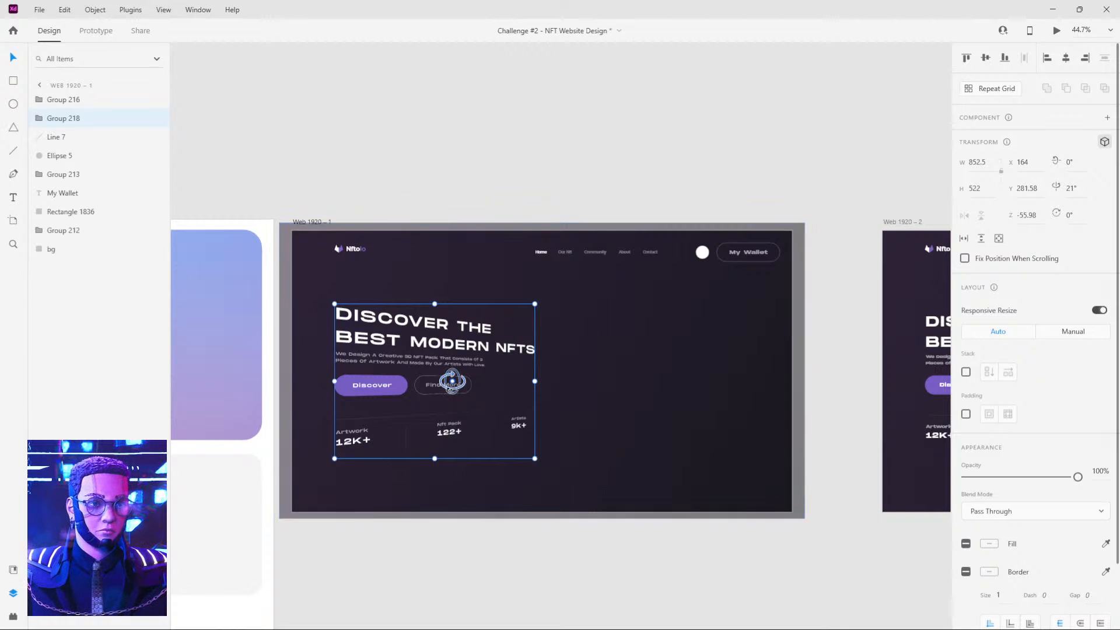
left_click_drag(452, 382, 475, 387)
mouse_move(398, 337)
left_mouse_down()
mouse_move(384, 335)
mouse_move(394, 339)
left_mouse_up()
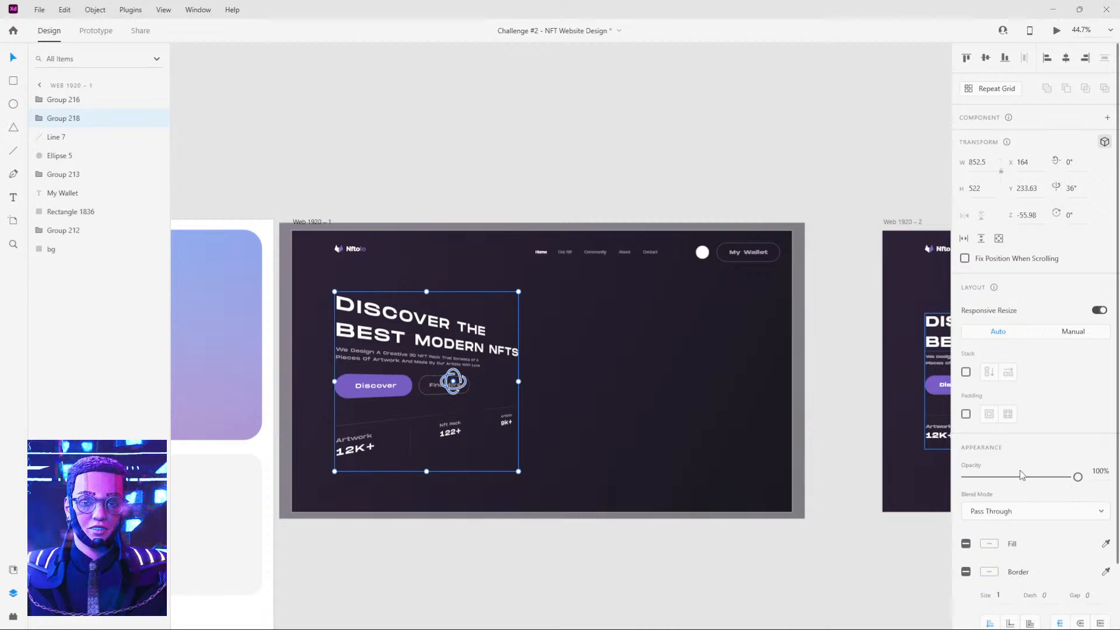
Set the opacity of the headline and stats group on Web 1920 – 1 to 0%.
left_click(659, 191)
left_click(459, 343)
key("0")
key("0")
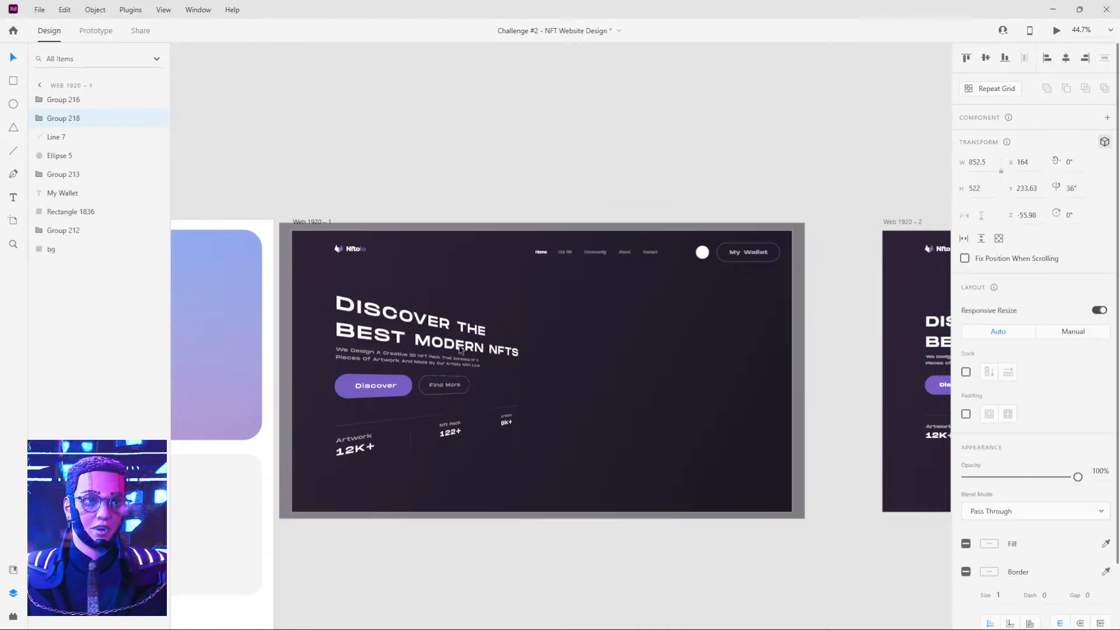
left_click(670, 137)
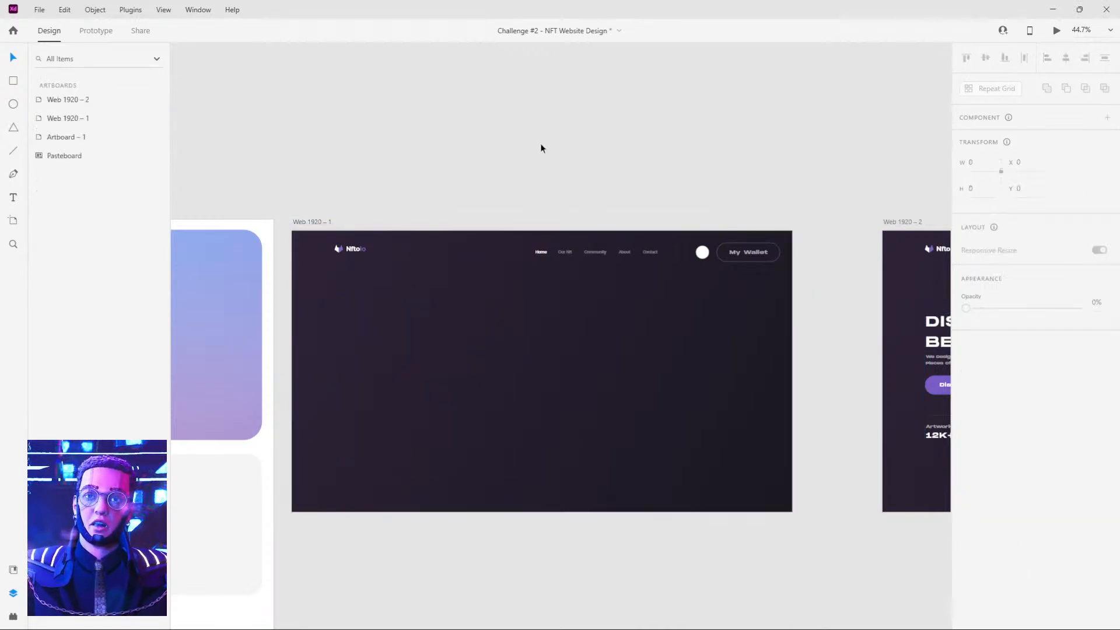
Duplicate the Web 1920 – 1 artboard to its left and widen the gap between the copy and the original.
left_click(349, 248)
scroll(363, 271, "up", 3)
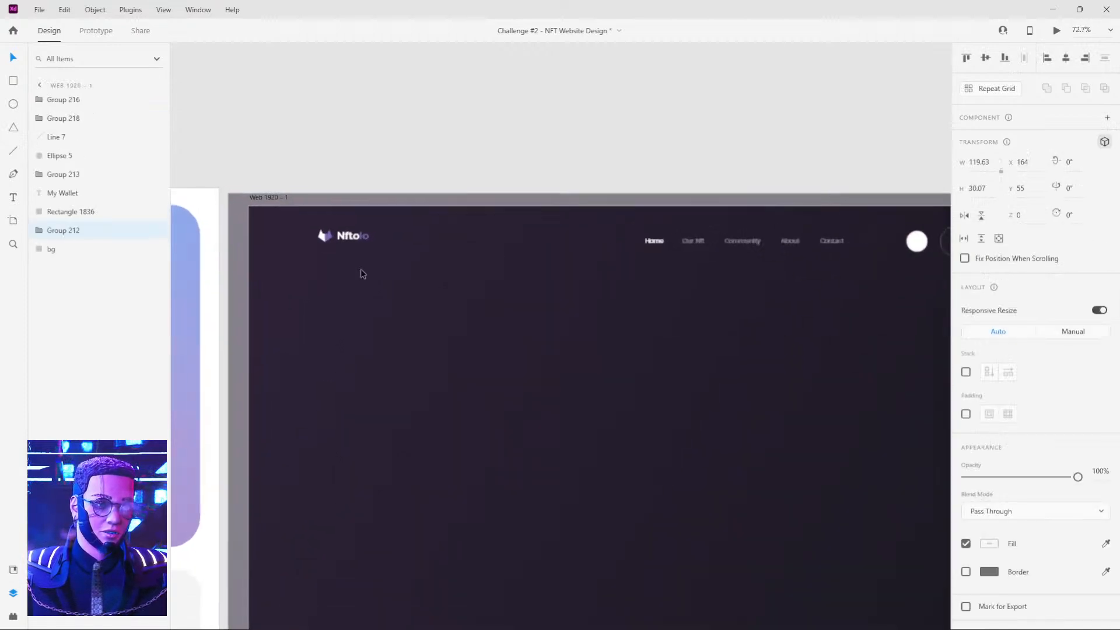
scroll(363, 273, "down", 5)
left_click(341, 237)
left_click(695, 238, "shift")
left_click_drag(723, 173, 495, 181)
left_click_drag(475, 247, 793, 241)
left_click(498, 195)
left_click_drag(354, 206, 516, 202)
left_click_drag(599, 246, 291, 245)
left_click(414, 172)
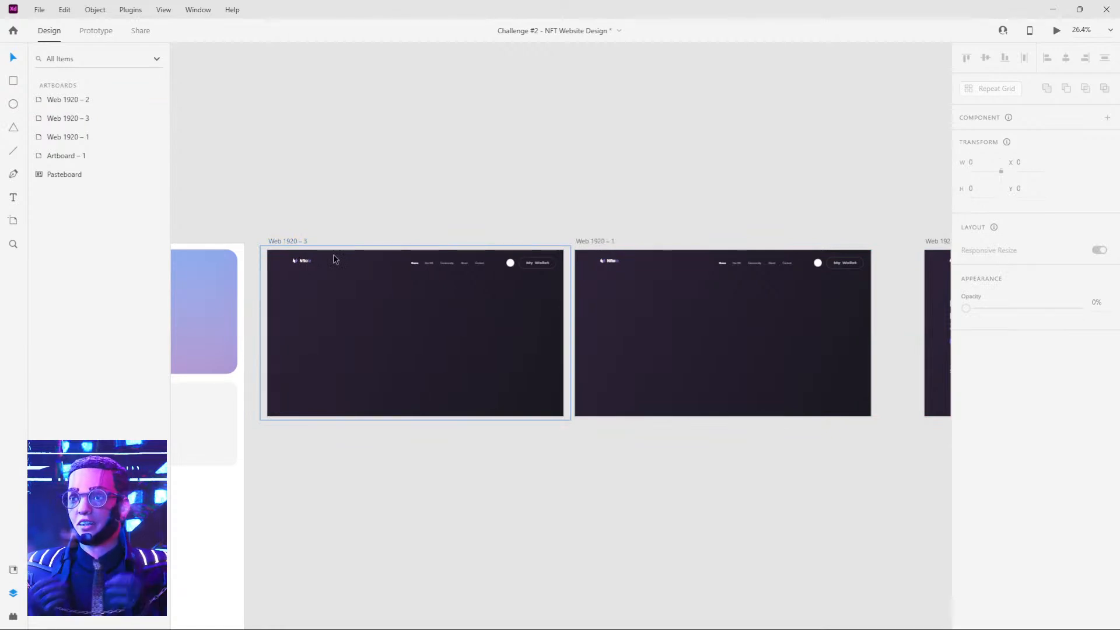
left_click_drag(605, 242, 633, 246)
left_click(489, 220)
Link Web 1920 – 3 to Web 1920 – 1 with a 0 s Time trigger and a 0.4 s Snap Auto-Animate.
left_click(295, 241)
left_click(107, 33)
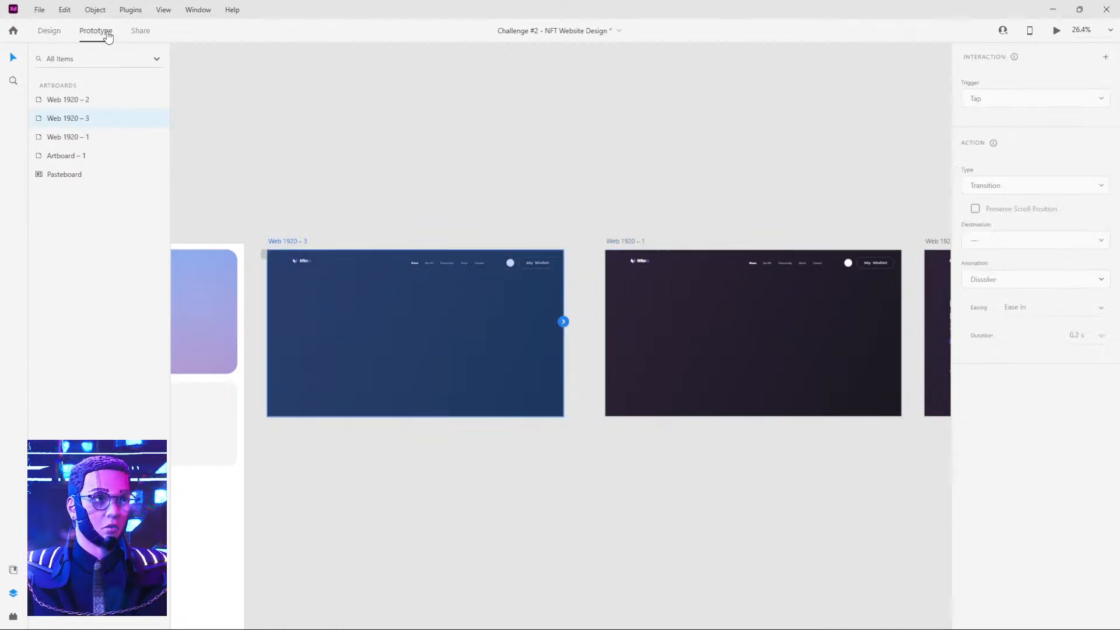
left_click_drag(564, 321, 688, 362)
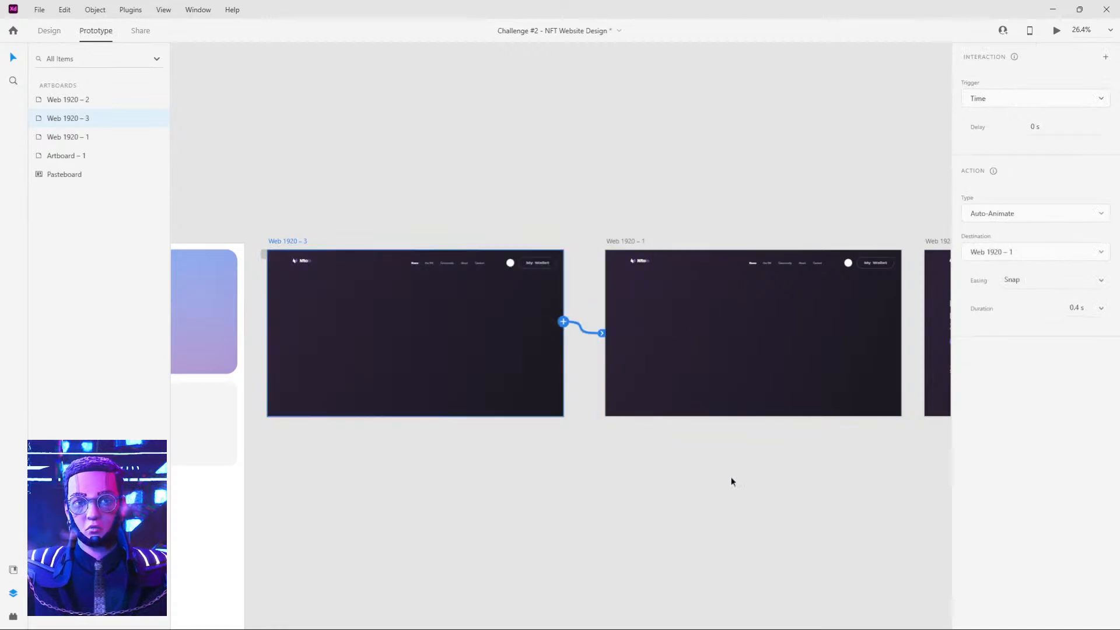
Return to design editing with the logo group on Web 1920 – 3 selected.
scroll(292, 278, "up", 5)
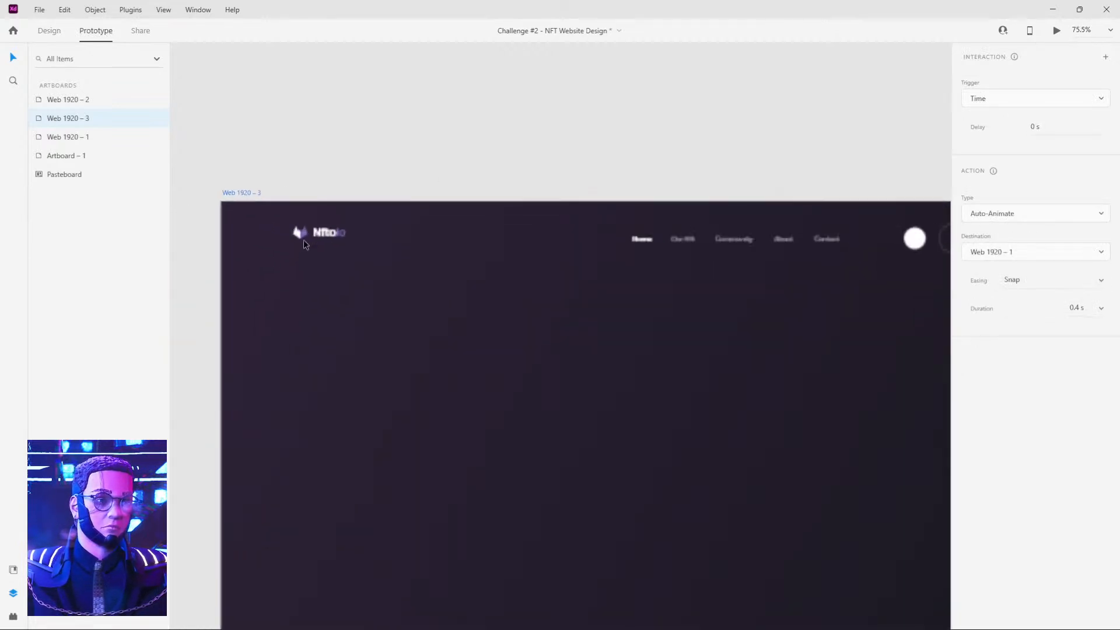
left_click(318, 234)
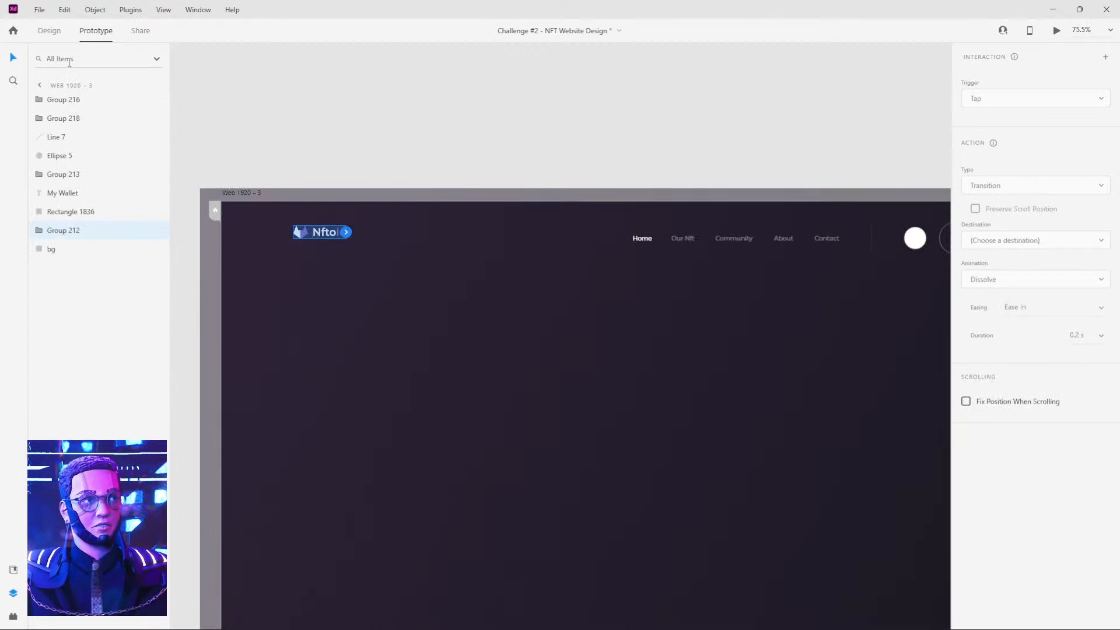
left_click(50, 31)
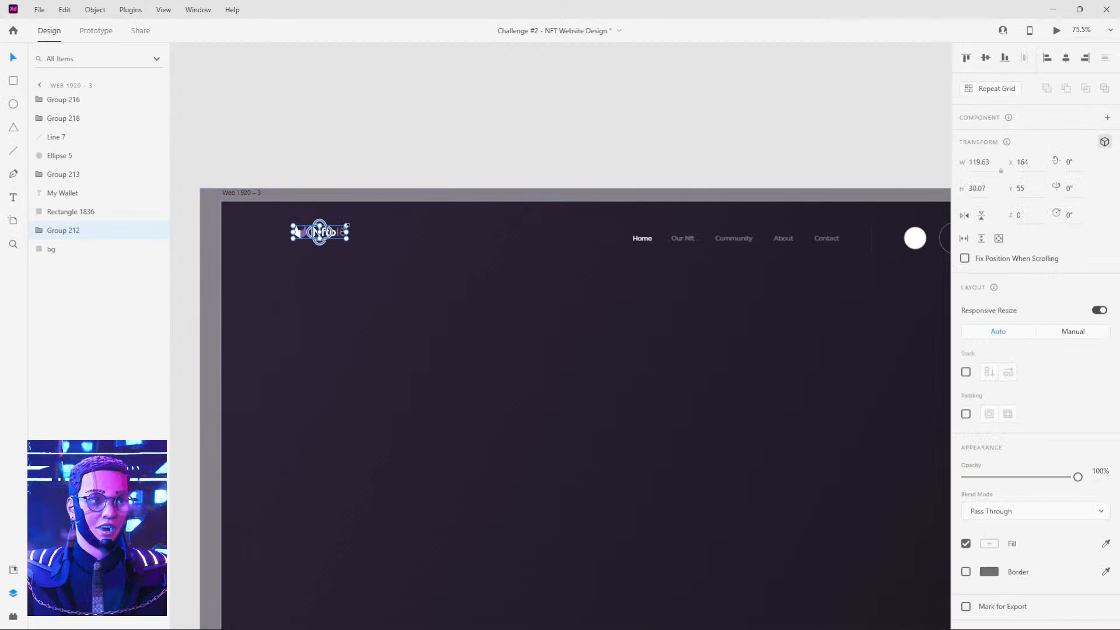
scroll(319, 233, "up", 4)
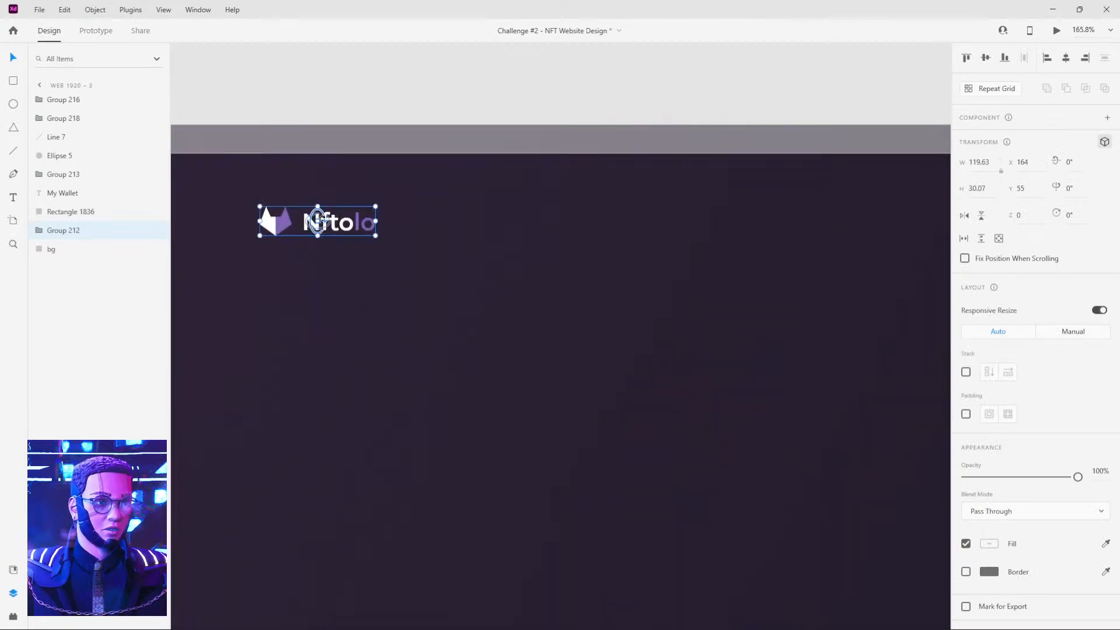
left_click_drag(318, 210, 317, 224)
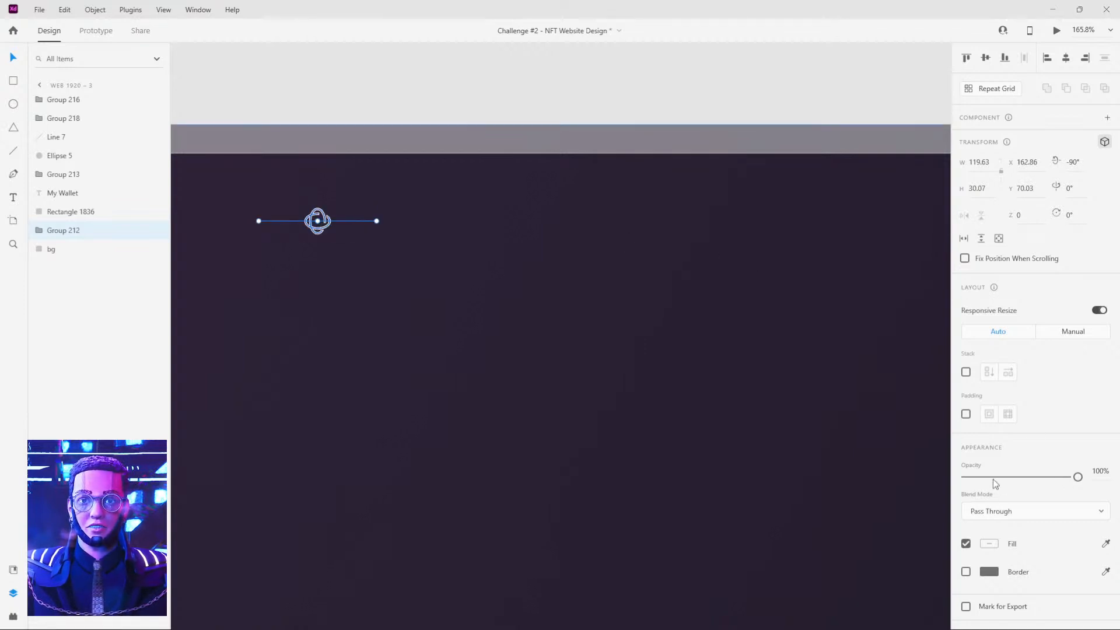
left_click(643, 58)
left_click(328, 223)
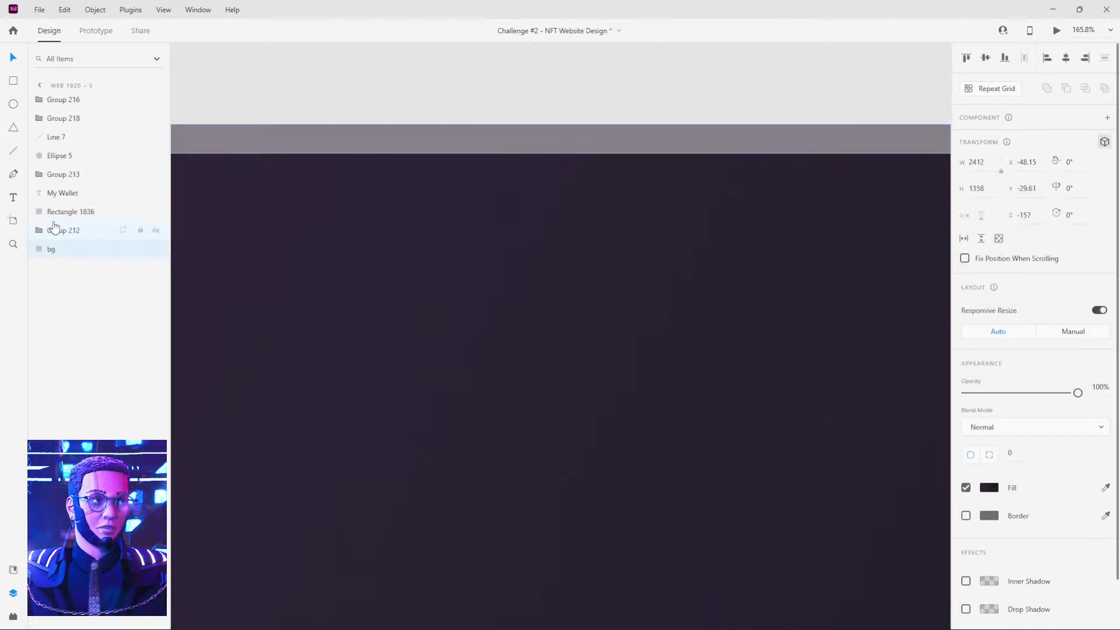
key("ctrl+z")
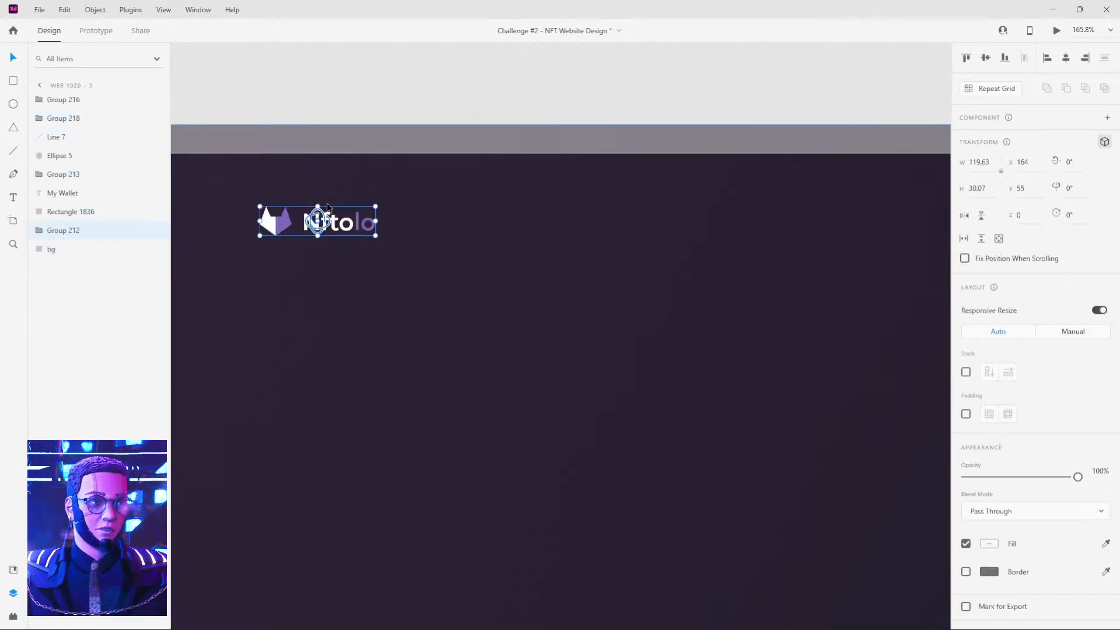
Tilt the logo group on Web 1920 – 3 around the X axis until it is nearly edge-on and set its opacity to 0%.
left_click_drag(318, 208, 311, 225)
key("0")
key("0")
left_click(432, 109)
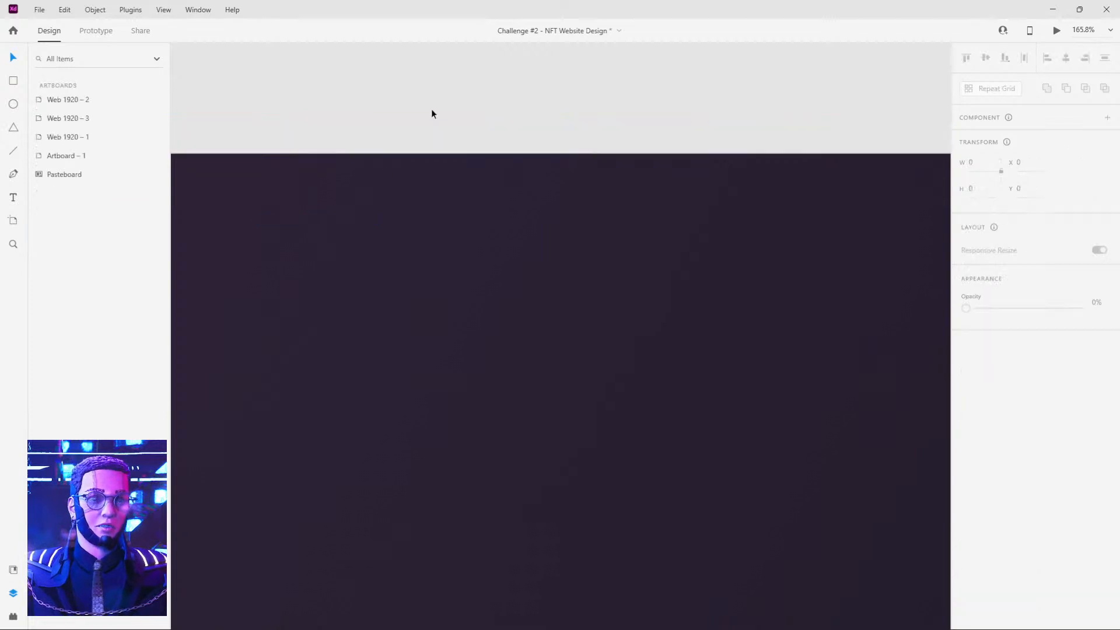
Rotate the navigation links group on Web 1920 – 3 to -86° around the Y axis and move it beside the divider at about X 1414.84.
scroll(665, 243, "down", 5)
scroll(677, 260, "up", 5)
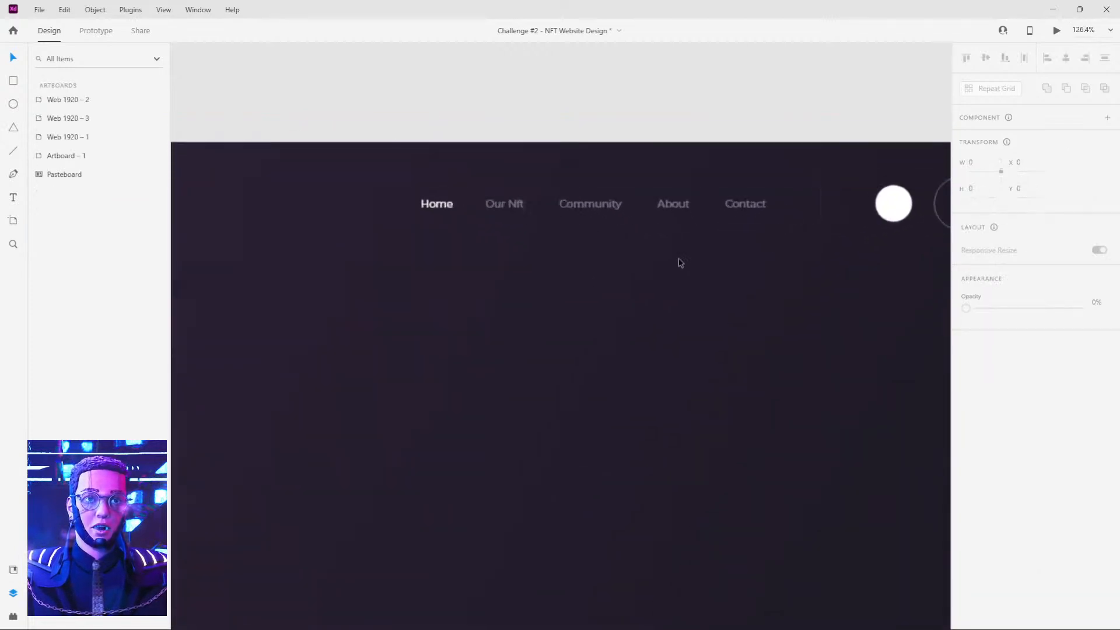
left_click(581, 188)
left_click_drag(558, 184, 344, 212)
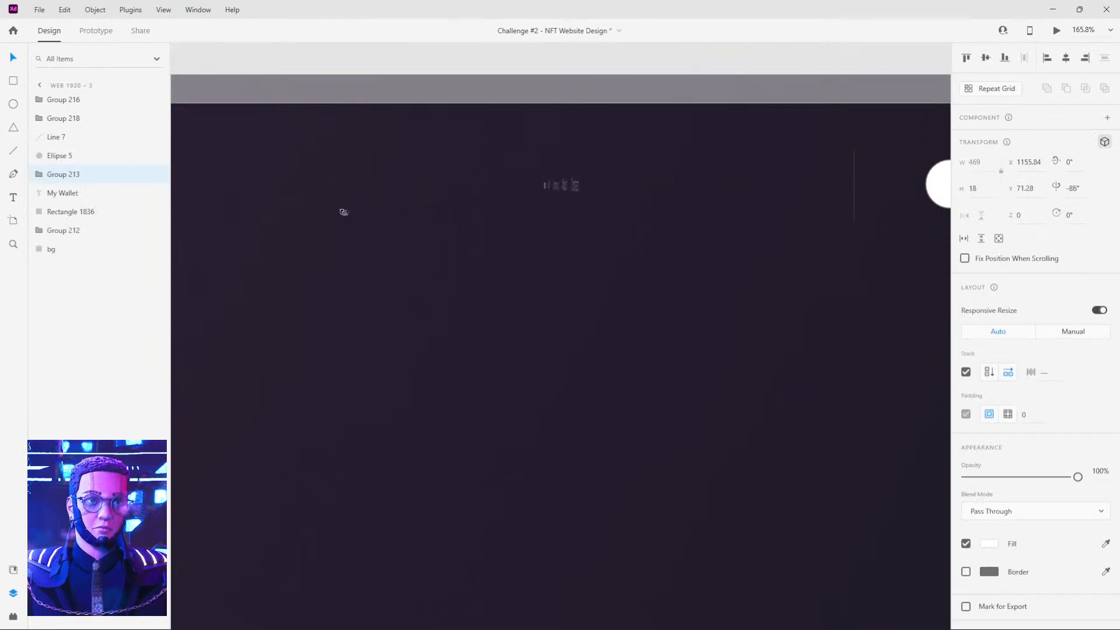
left_click_drag(563, 182, 826, 186)
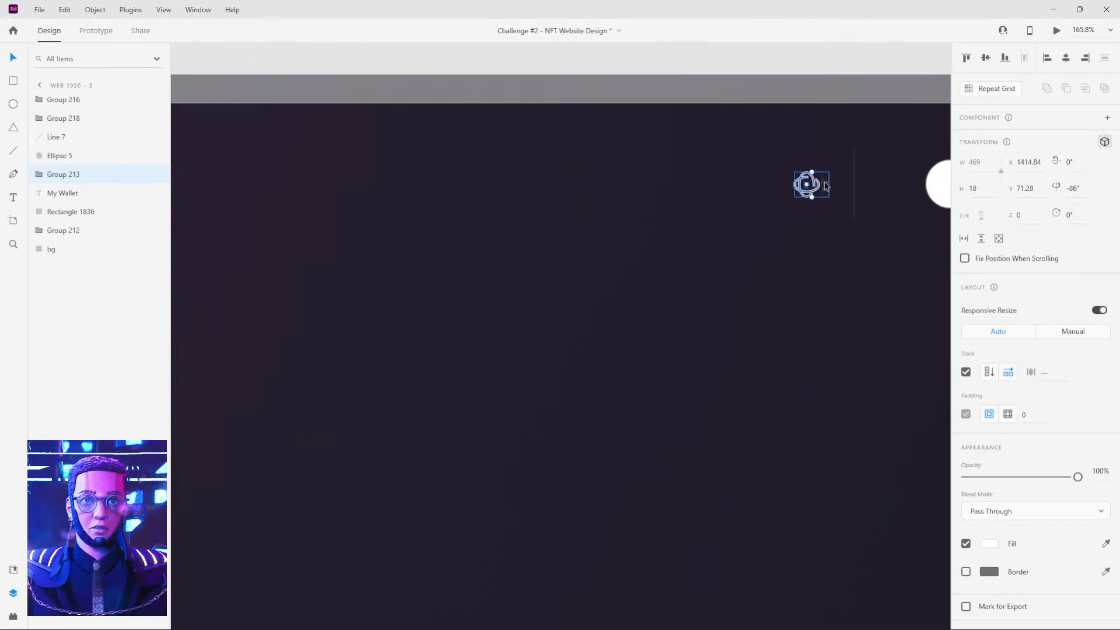
Set the opacity of the navigation links group on Web 1920 – 3 to 0%.
scroll(801, 210, "down", 3, "alt")
key("0")
key("0")
left_click(790, 89)
Rotate the My Wallet text on Web 1920 – 3 to -80° around the X axis and set its opacity to 0%.
left_click_drag(844, 107, 488, 172)
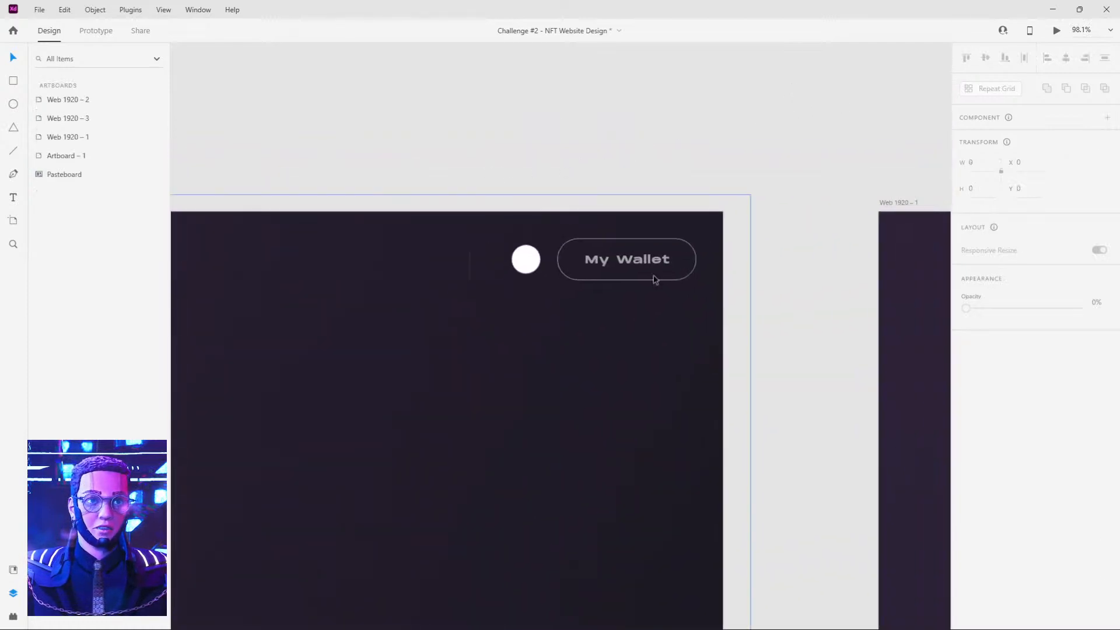
left_click(630, 264)
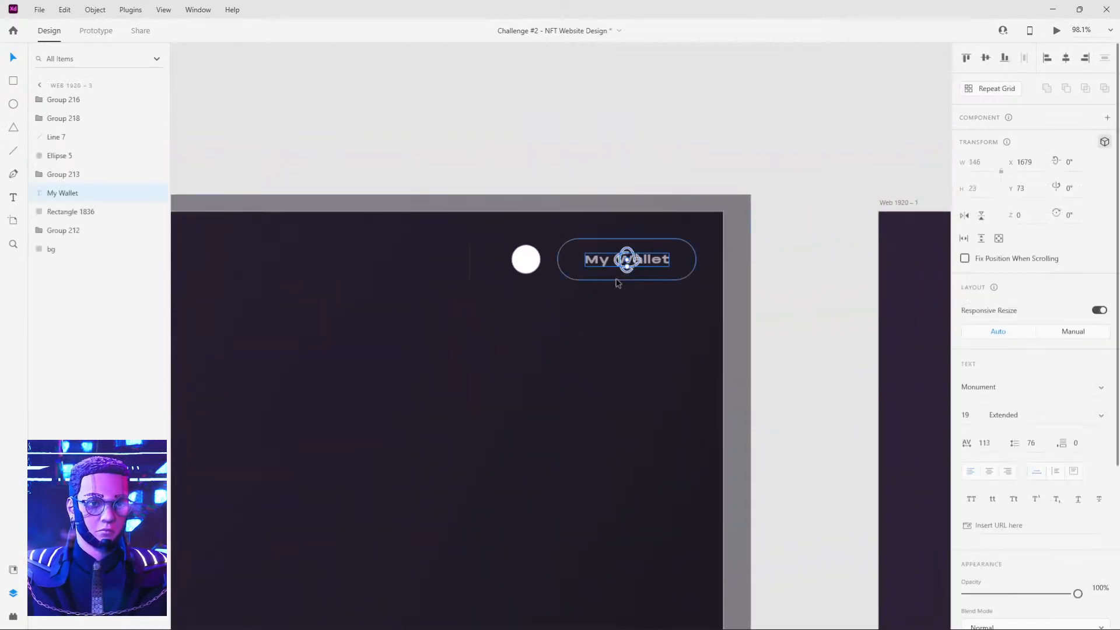
scroll(623, 262, "up", 1)
scroll(621, 263, "up", 3)
left_click_drag(630, 268, 628, 259)
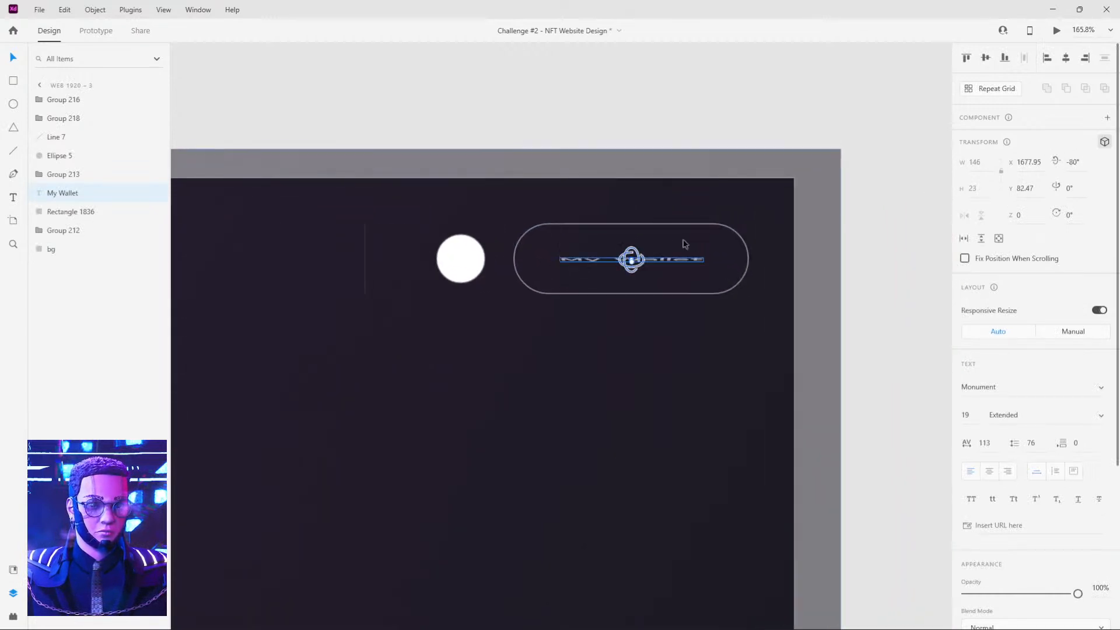
key("0")
key("0")
Set the opacity of the rounded outline around the My Wallet text to 0%.
left_click(678, 229)
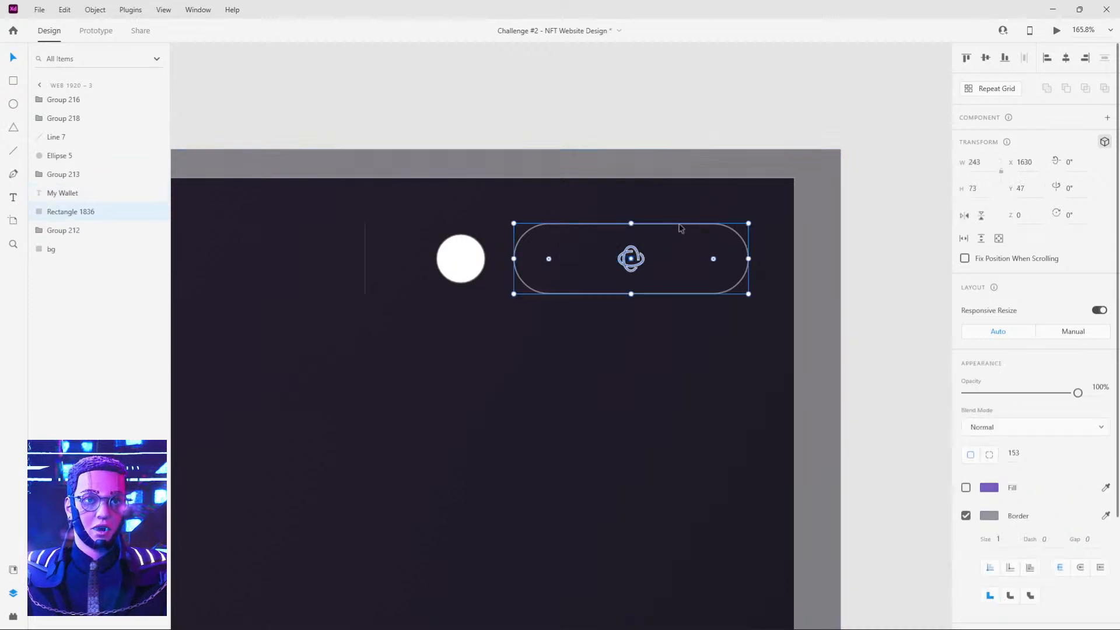
key("0")
key("0")
Move the white header circle on Web 1920 – 3 straight down to Y 90 and set its opacity to 0%.
left_click(465, 250)
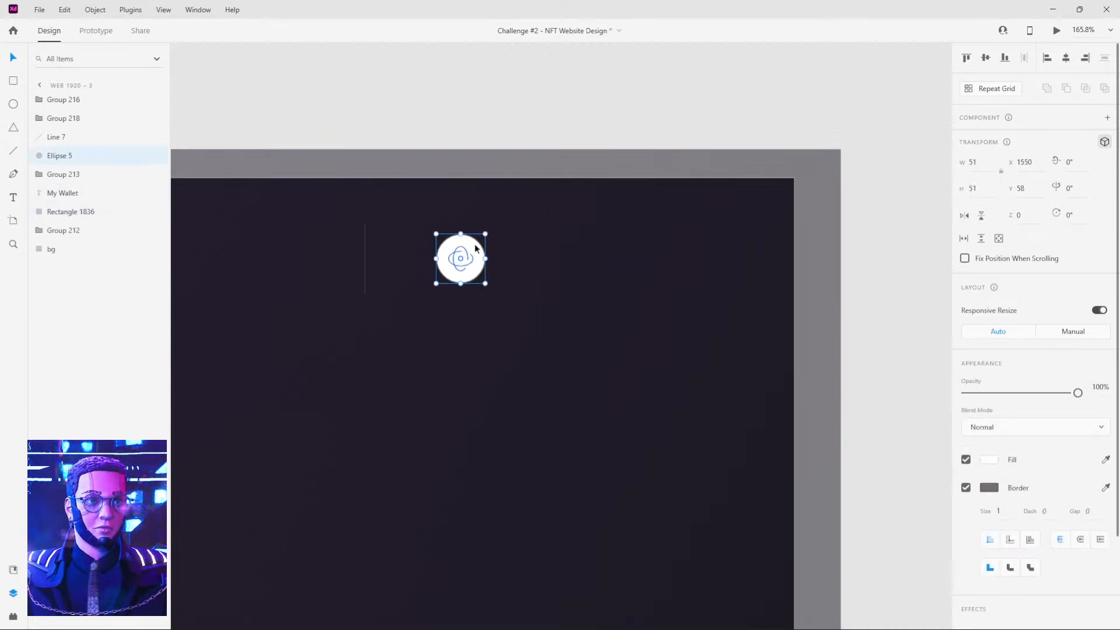
left_click_drag(474, 243, 472, 273)
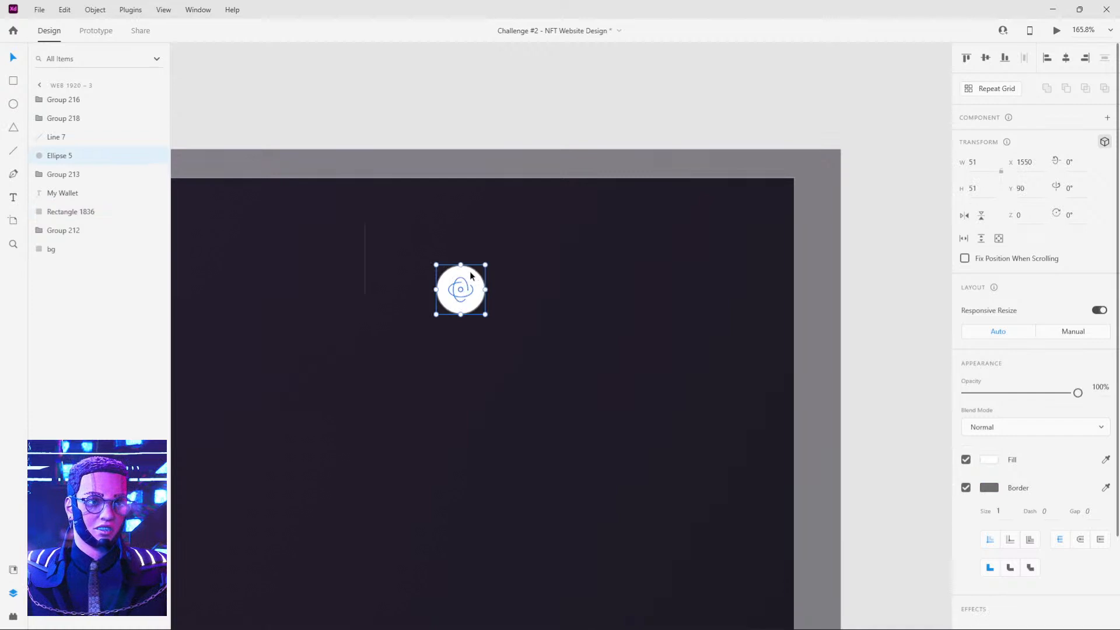
key("0")
key("0")
Shorten the vertical header divider line on Web 1920 – 3 from both ends to a height of 9 and set its opacity to 0%.
scroll(343, 253, "up", 5)
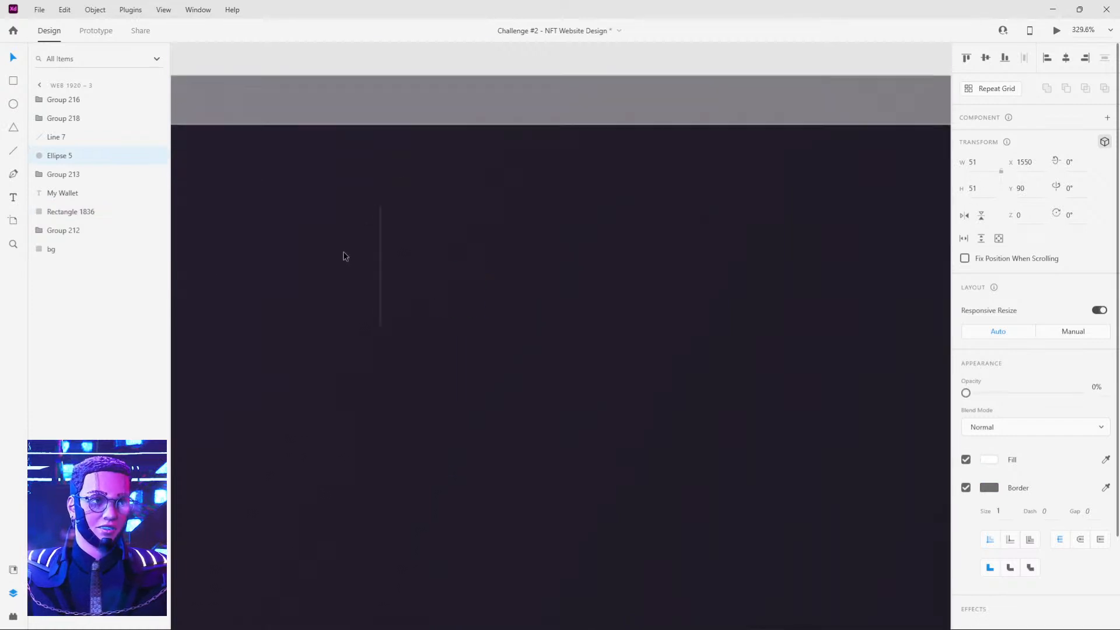
left_click(447, 236)
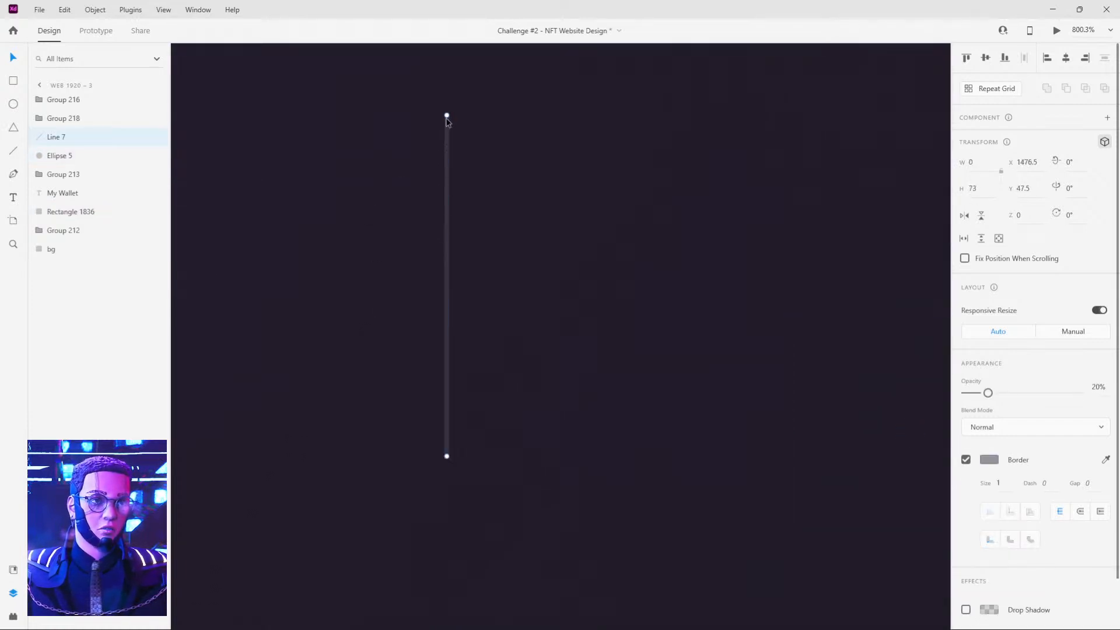
left_click_drag(454, 169, 446, 276)
left_click_drag(446, 458, 447, 316)
key("0")
key("0")
key("ctrl+0")
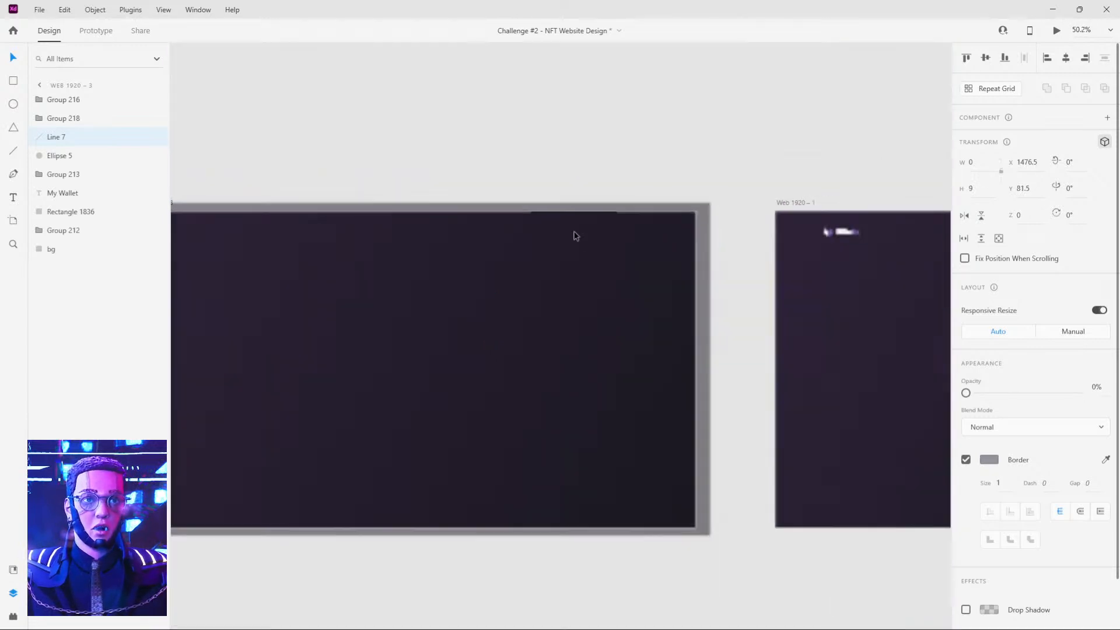
Switch to prototyping and examine the timed Auto-Animate links across Web 1920 – 3, Web 1920 – 1 and Web 1920 – 2.
left_click(579, 174)
scroll(658, 171, "up", 1)
left_click_drag(685, 184, 762, 166)
left_click(102, 32)
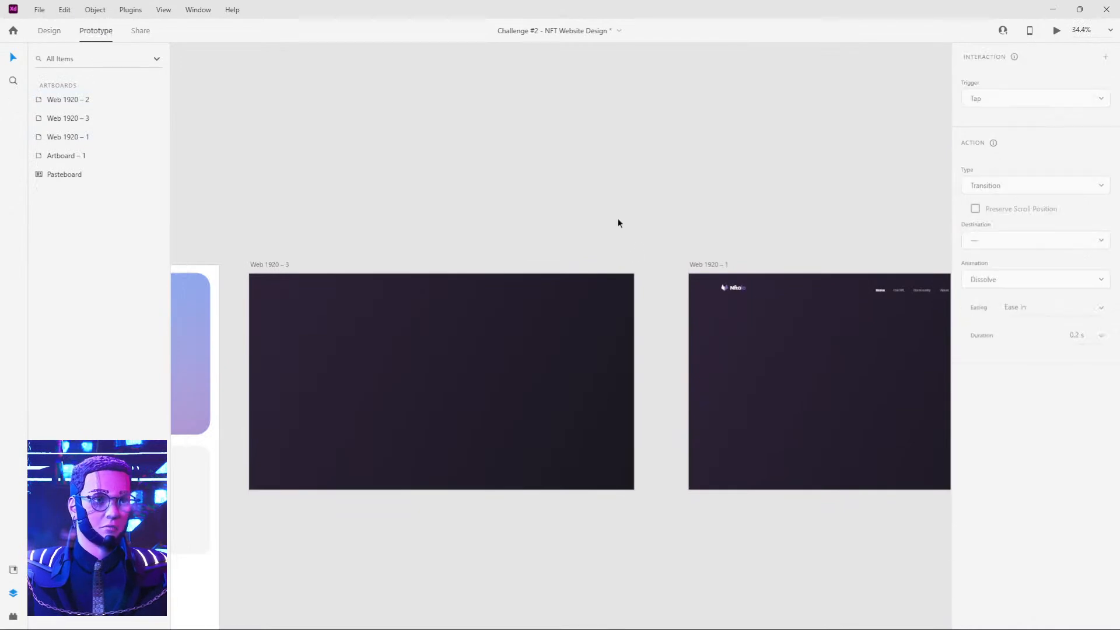
left_click(271, 264)
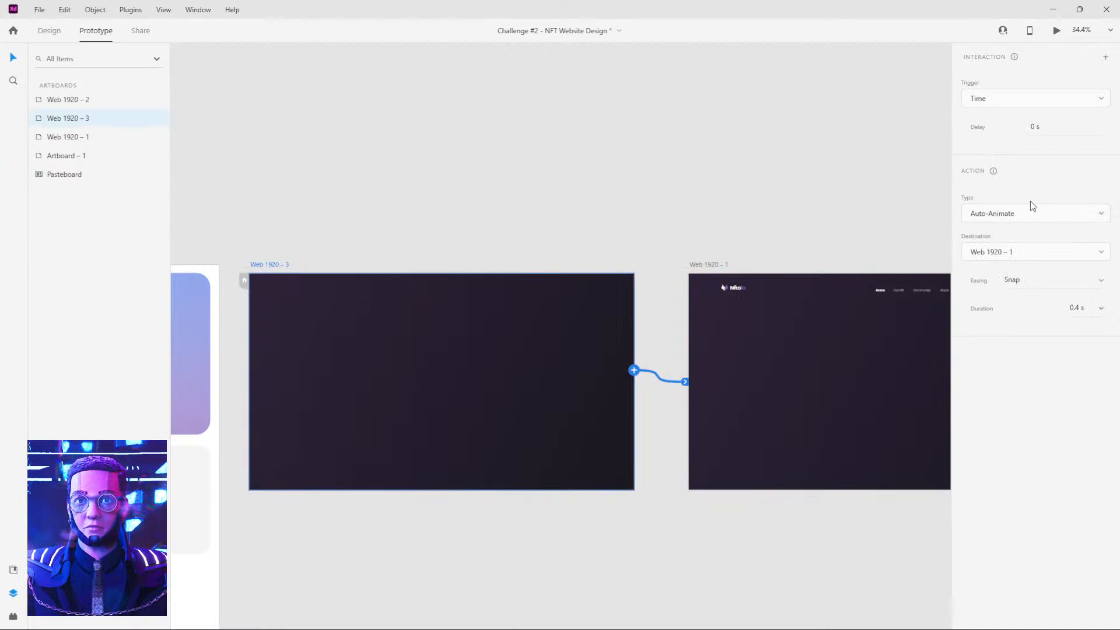
left_click_drag(774, 166, 598, 178)
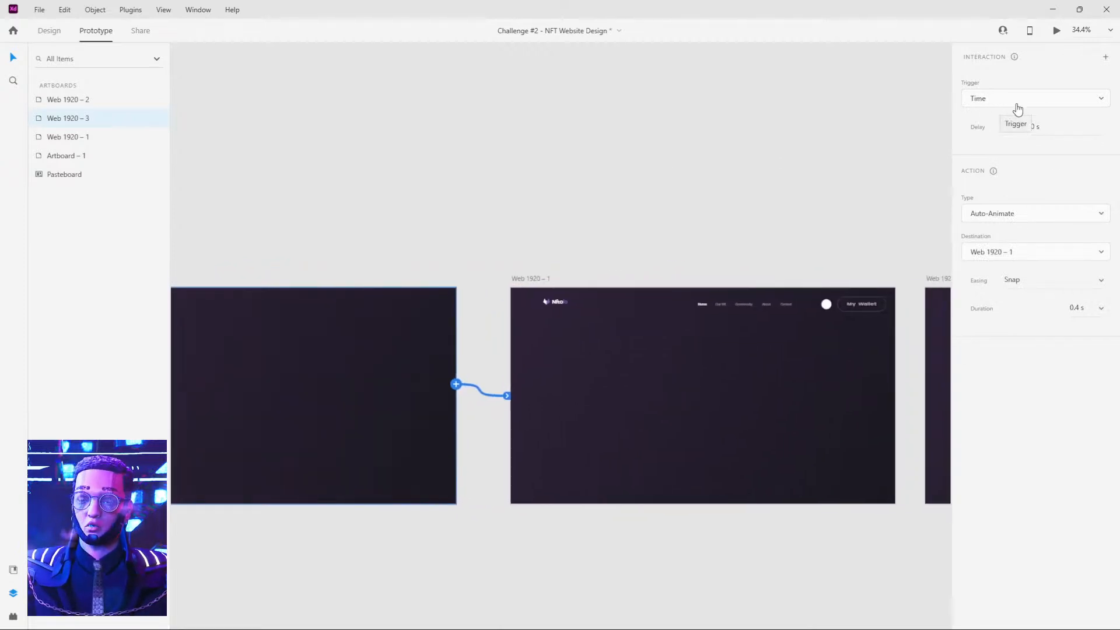
left_click_drag(822, 187, 599, 188)
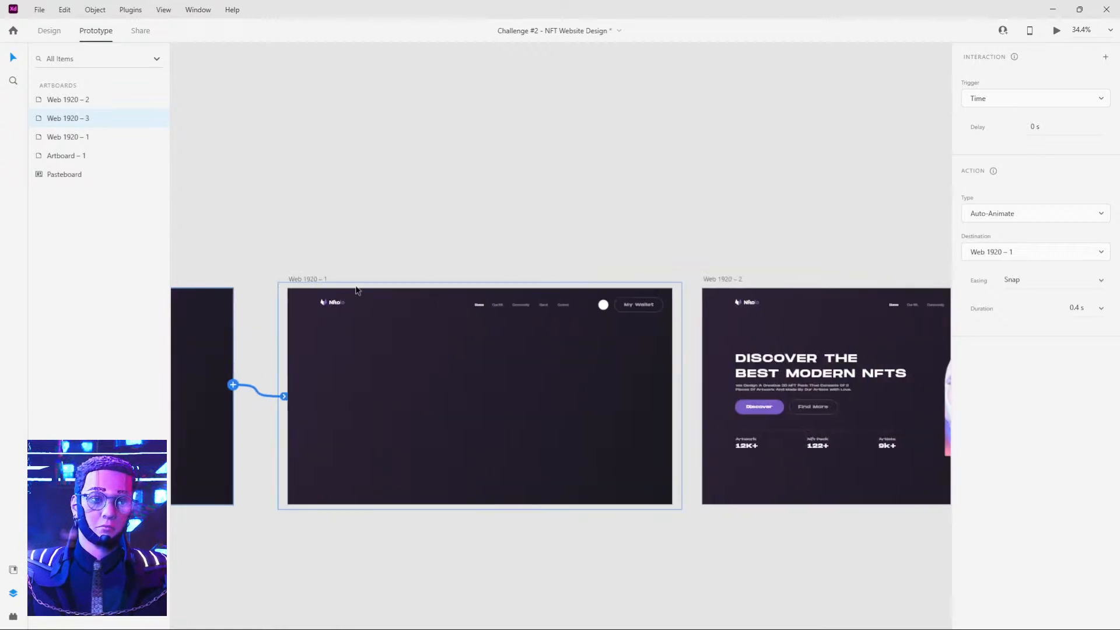
left_click(309, 279)
left_click(721, 280)
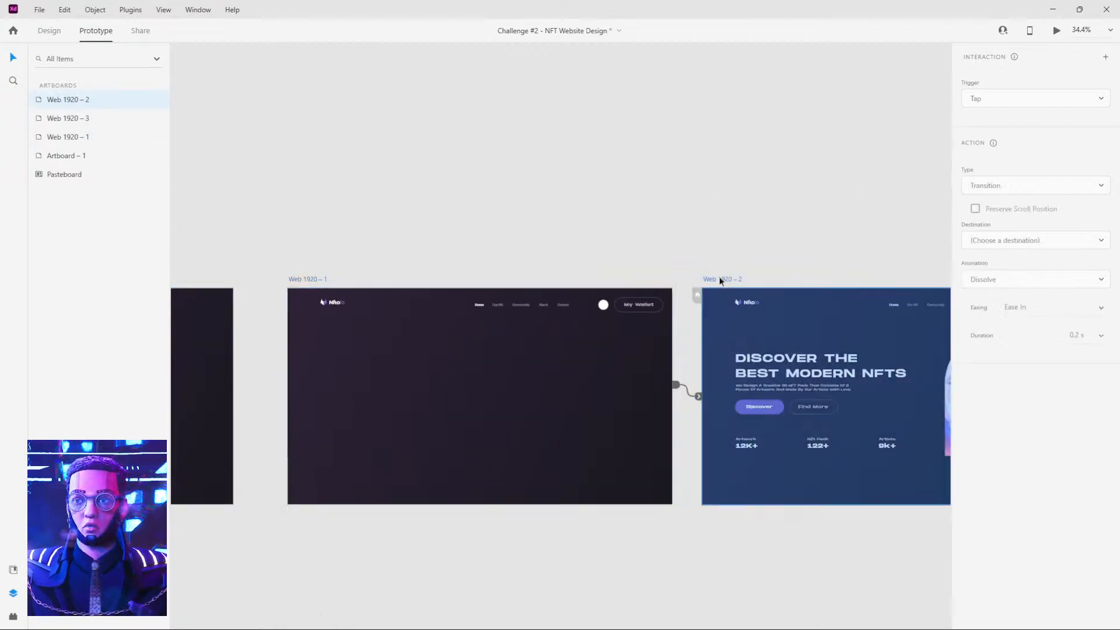
scroll(525, 204, "left", 10)
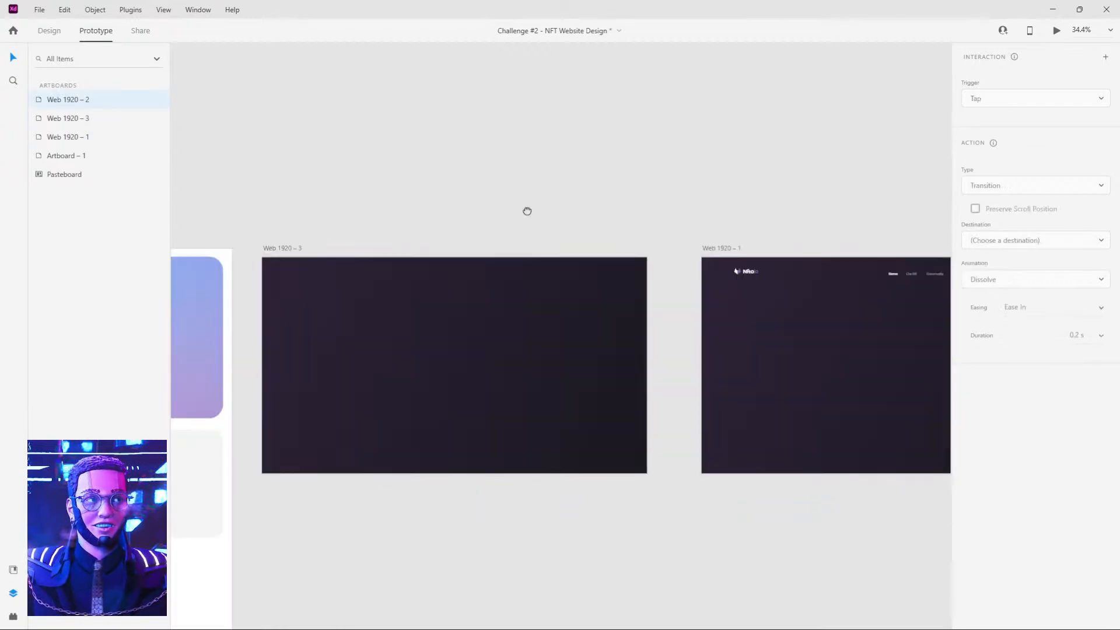
left_click(361, 246)
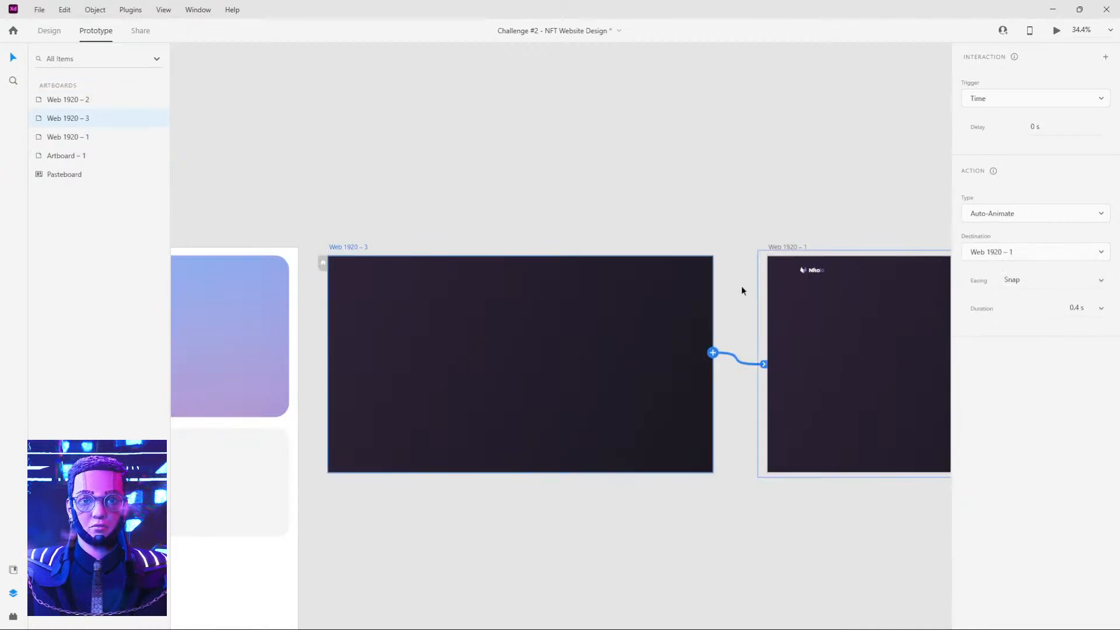
scroll(734, 202, "right", 3)
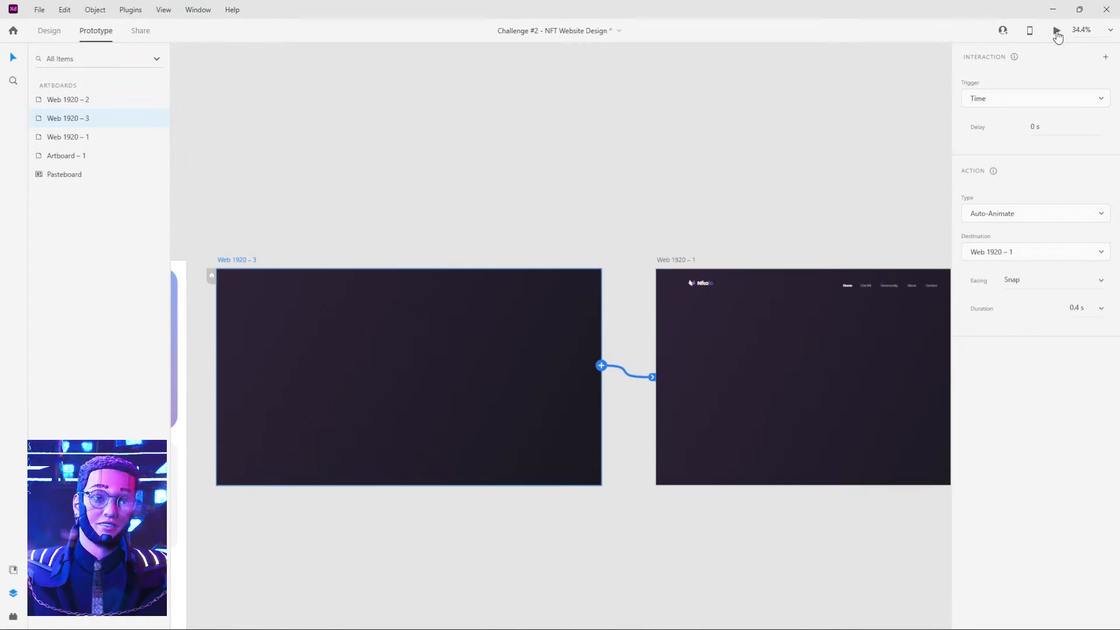
Set the Time trigger delay on Web 1920 – 3 to 1 s and preview the homepage animation.
left_click(1040, 127)
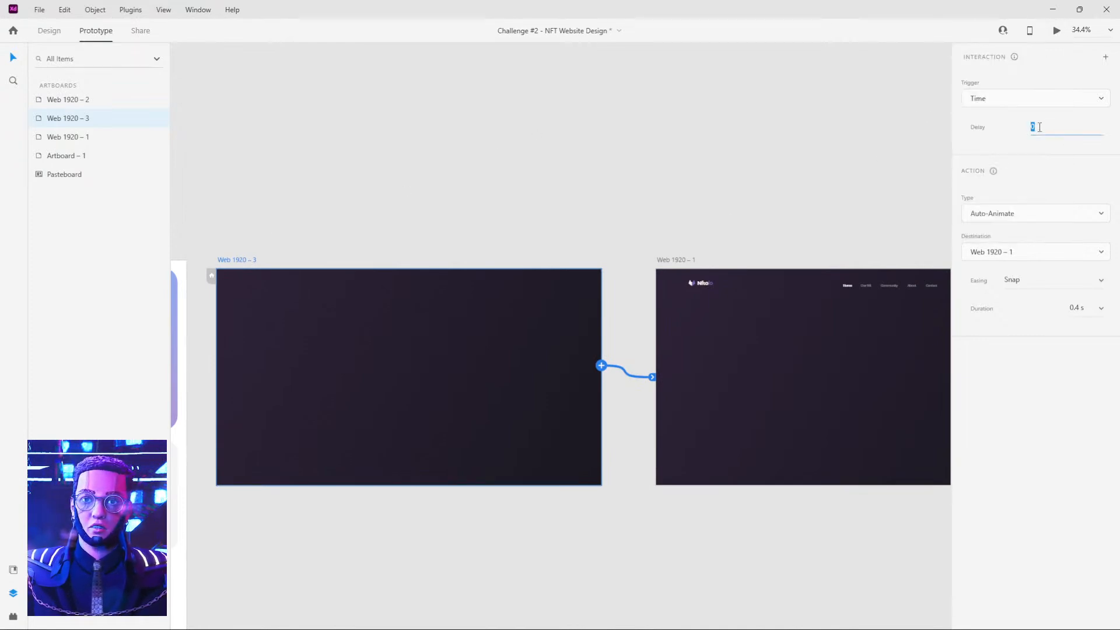
left_click(279, 223)
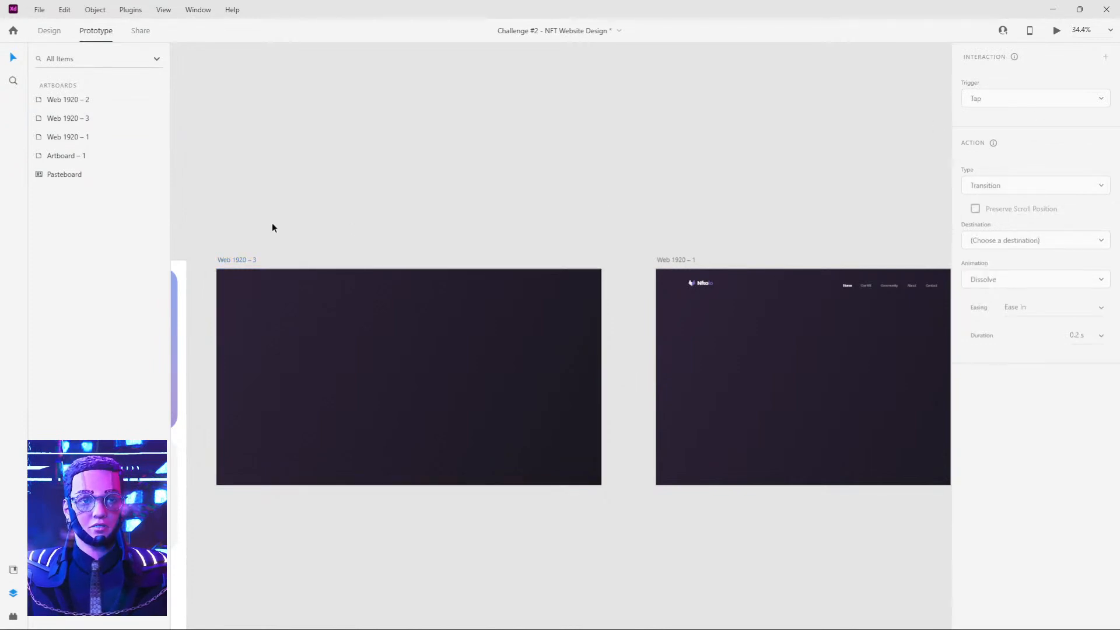
left_click(243, 264)
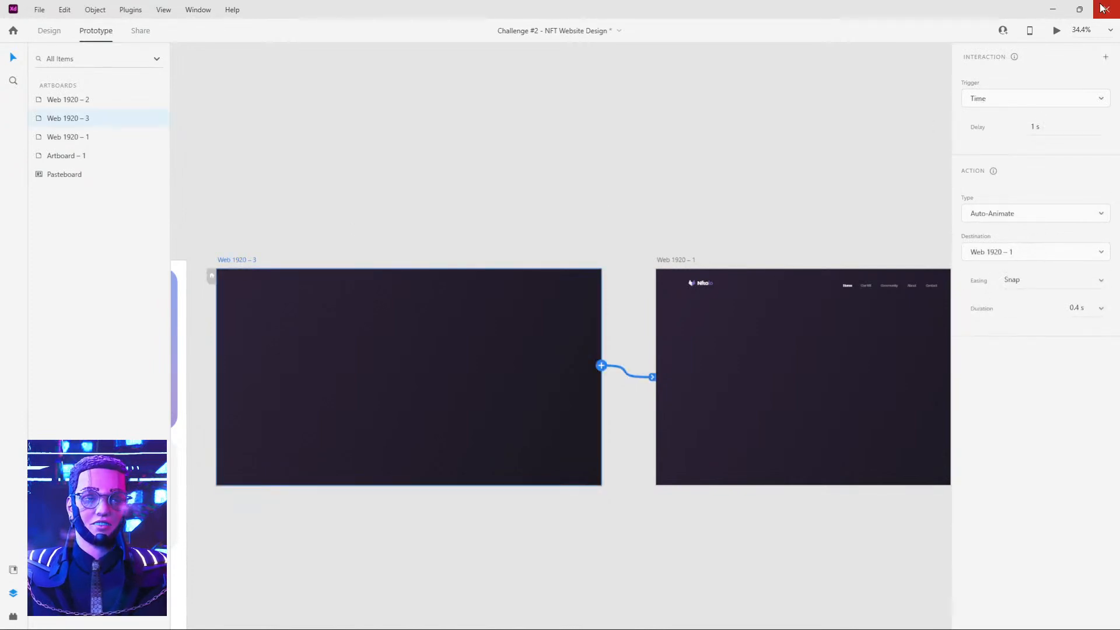
left_click(1057, 29)
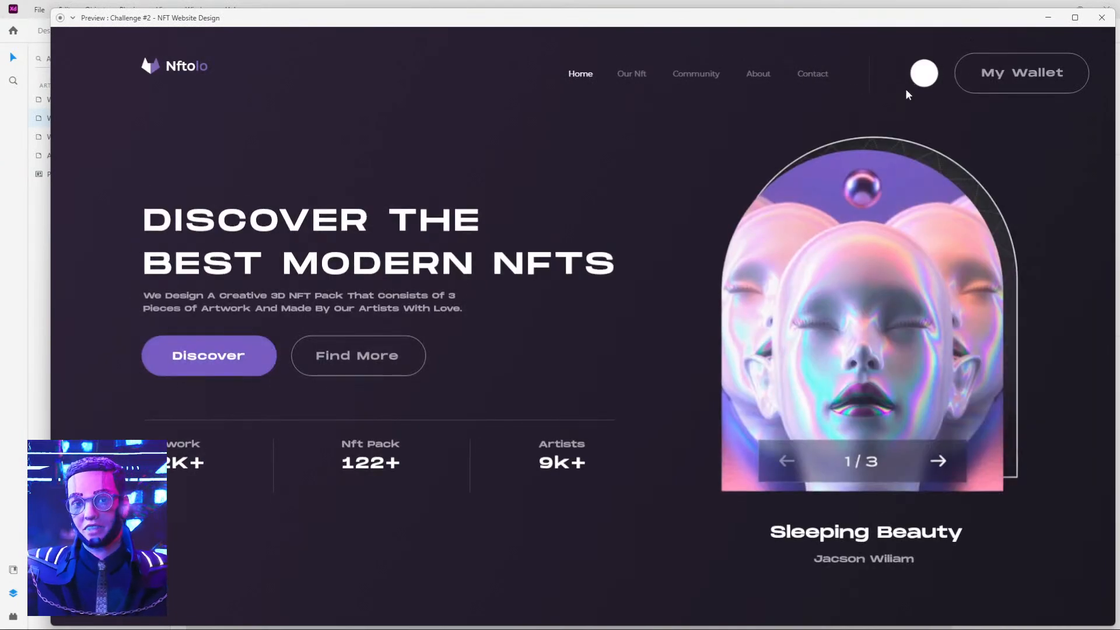
left_click(1102, 19)
Set the Auto-Animate duration to 0.6 s on both the Web 1920 – 1 and Web 1920 – 3 links.
left_click_drag(863, 185, 607, 186)
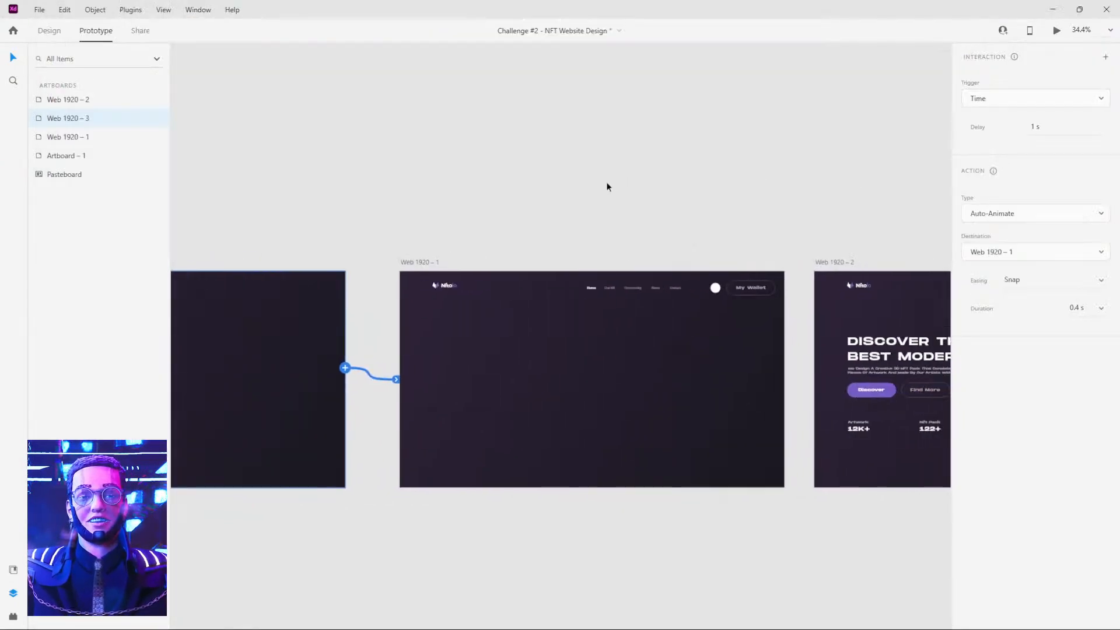
left_click(417, 259)
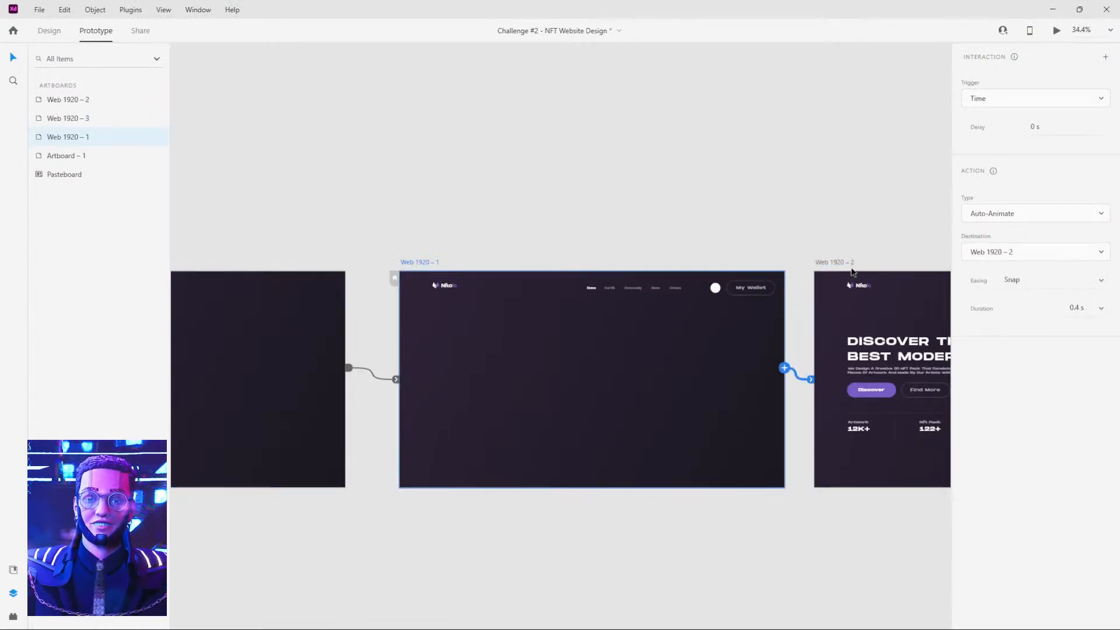
left_click(1101, 308)
left_click(1074, 334)
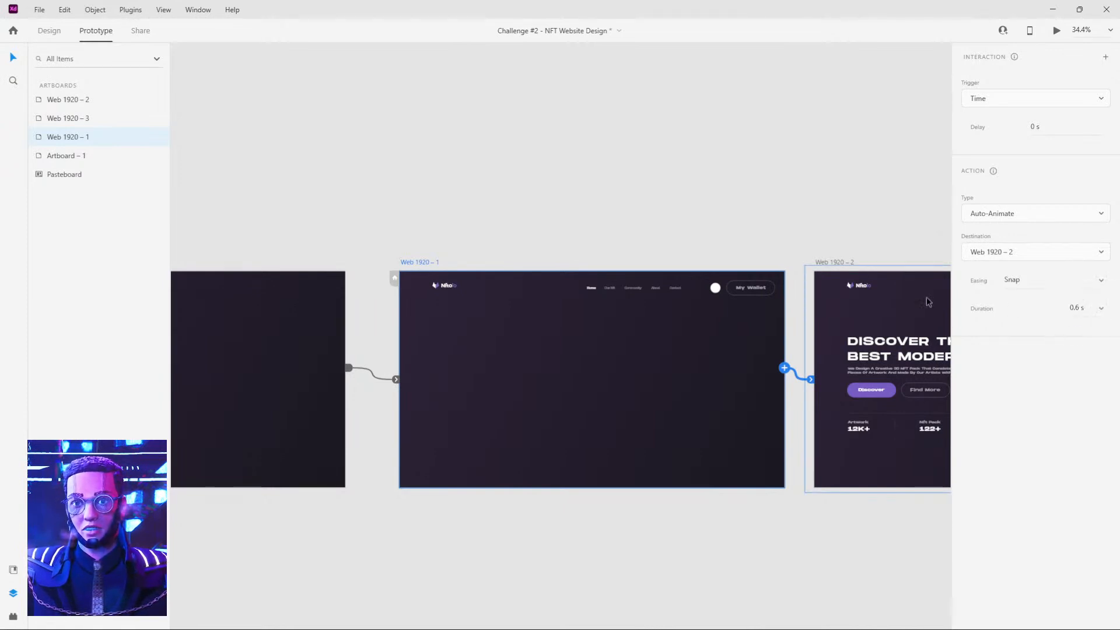
scroll(394, 214, "left", 5)
left_click(316, 239)
left_click(1100, 311)
left_click(1087, 331)
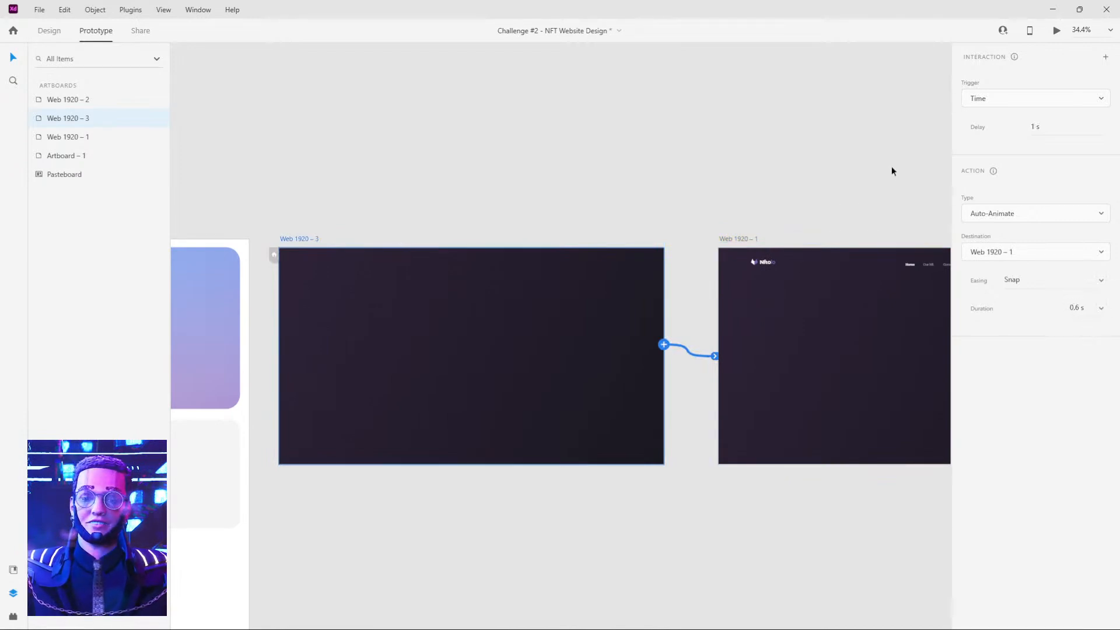
Preview the homepage intro animation twice, starting from Web 1920 – 3.
left_click(806, 163)
left_click_drag(316, 214, 384, 207)
left_click(377, 236)
left_click(1056, 32)
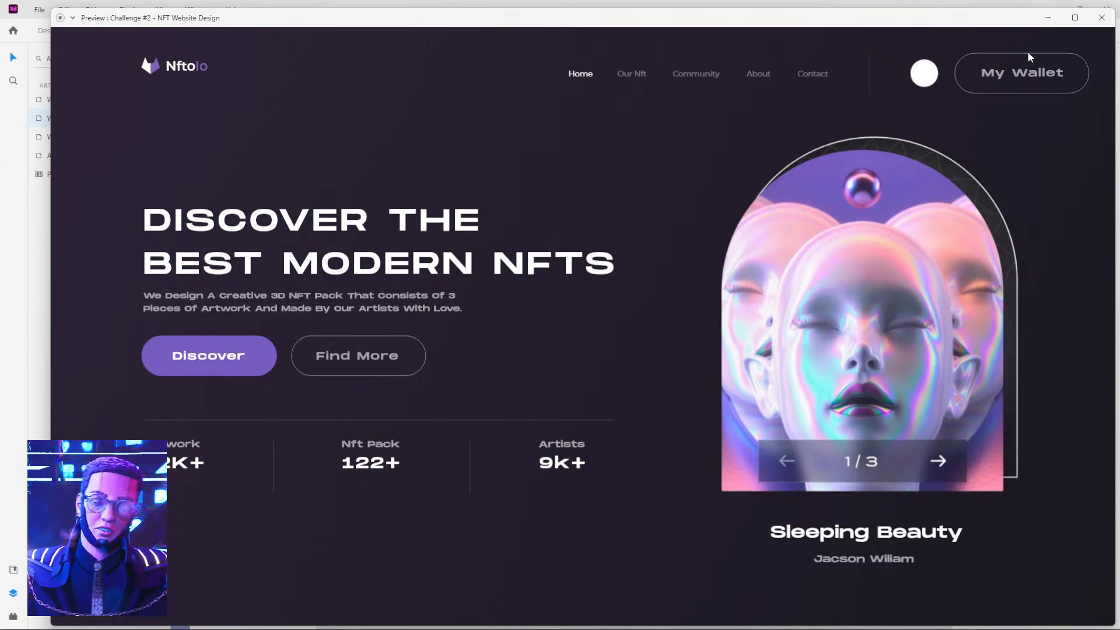
left_click(1102, 18)
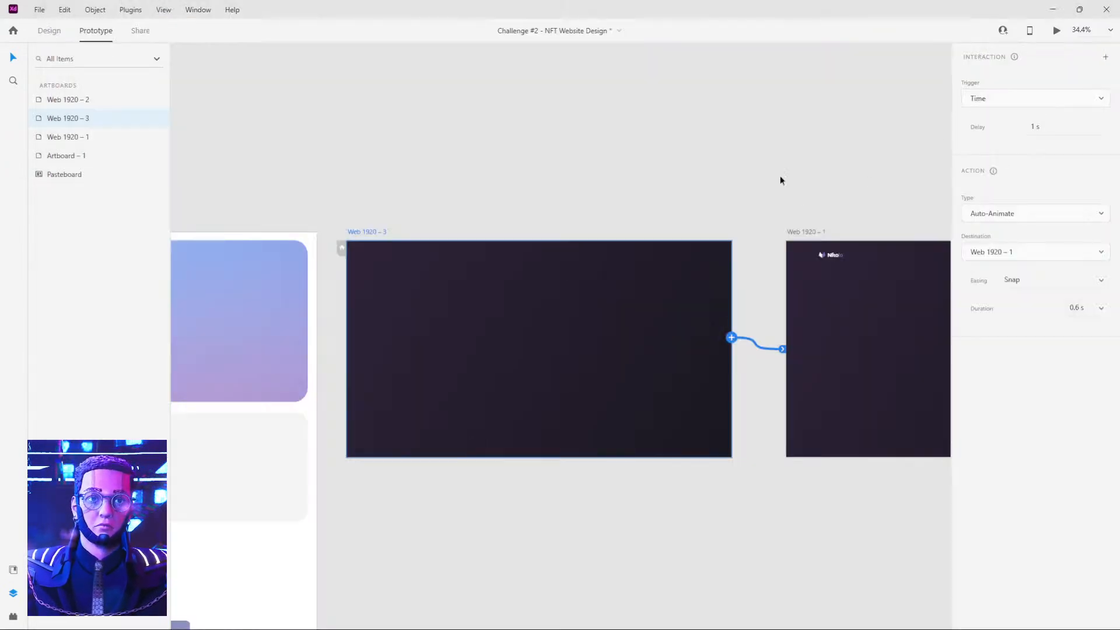
left_click(1057, 32)
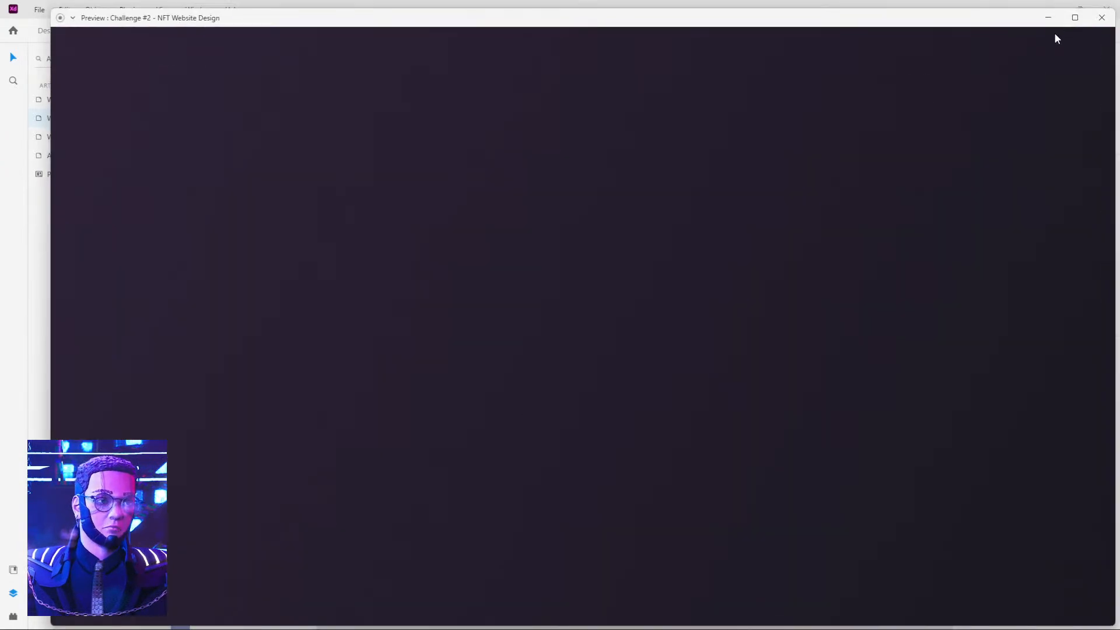
left_click(1101, 22)
Link the Nftolo logo on Web 1920 – 2 back to Web 1920 – 3 with a Tap trigger, Auto-Animate, Snap easing and 0.6 s duration.
left_click_drag(934, 153, 650, 165)
left_click_drag(934, 173, 666, 181)
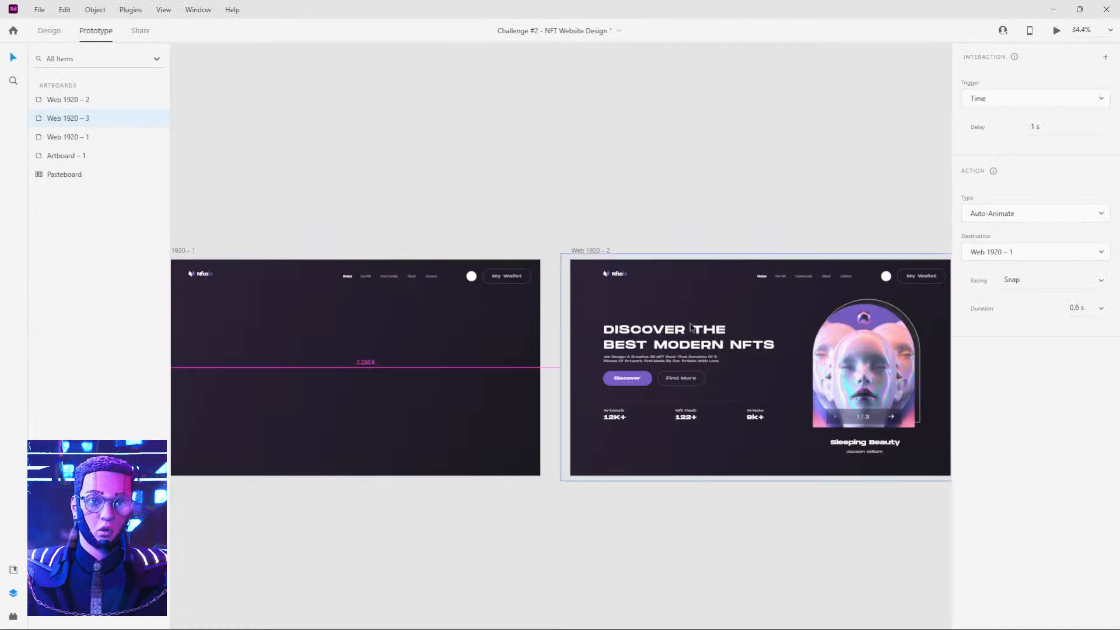
scroll(691, 283, "up", 4)
left_click(573, 196)
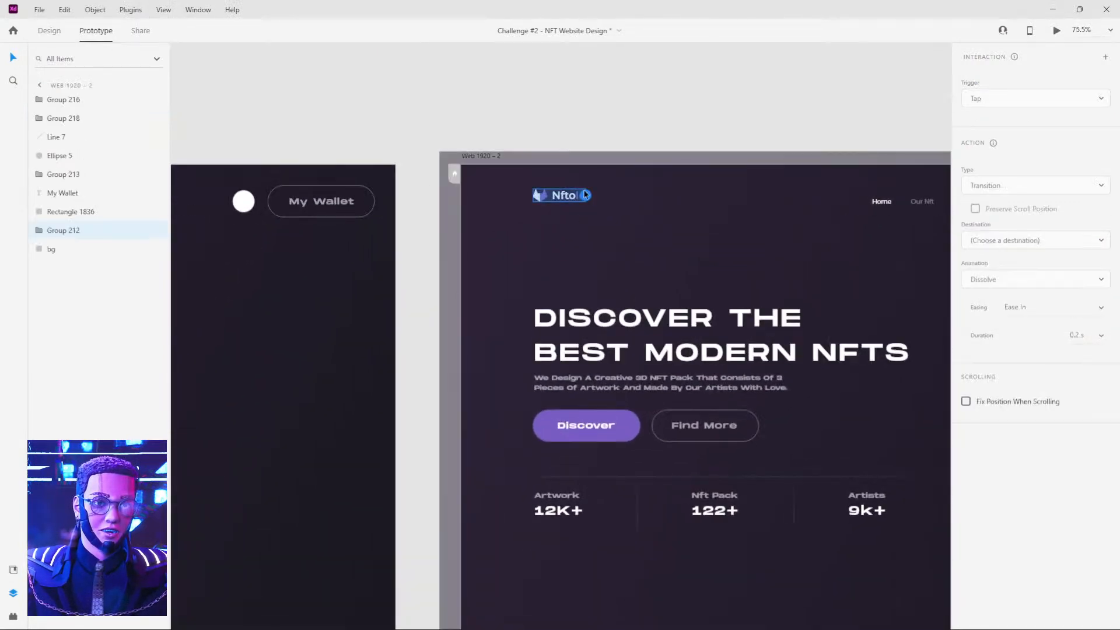
scroll(586, 194, "down", 5)
left_click_drag(482, 155, 683, 226)
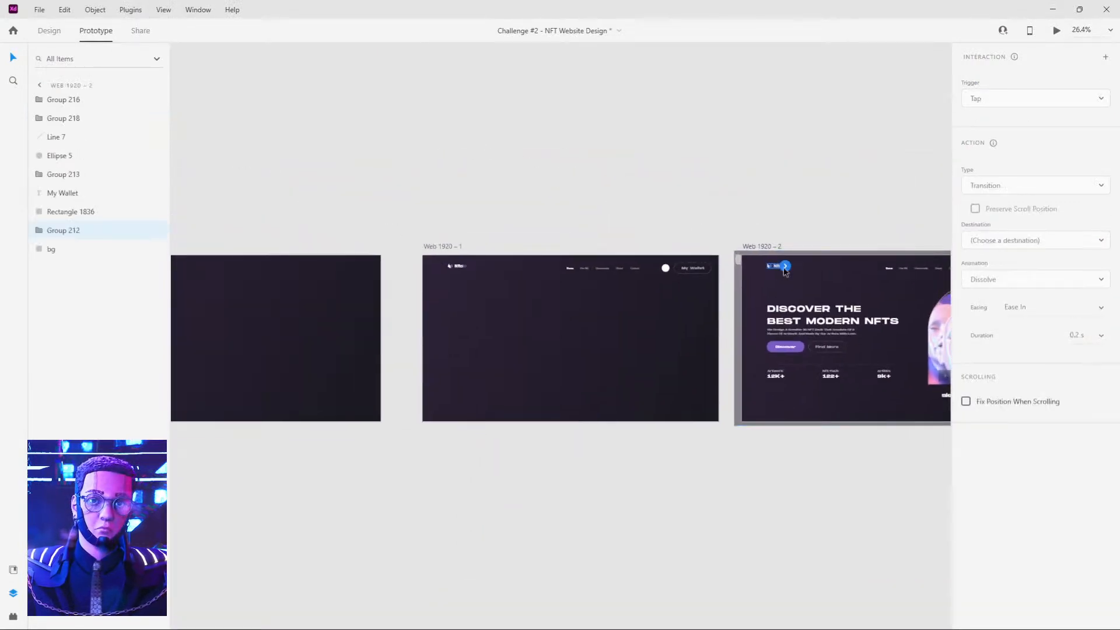
left_click_drag(831, 233, 282, 275)
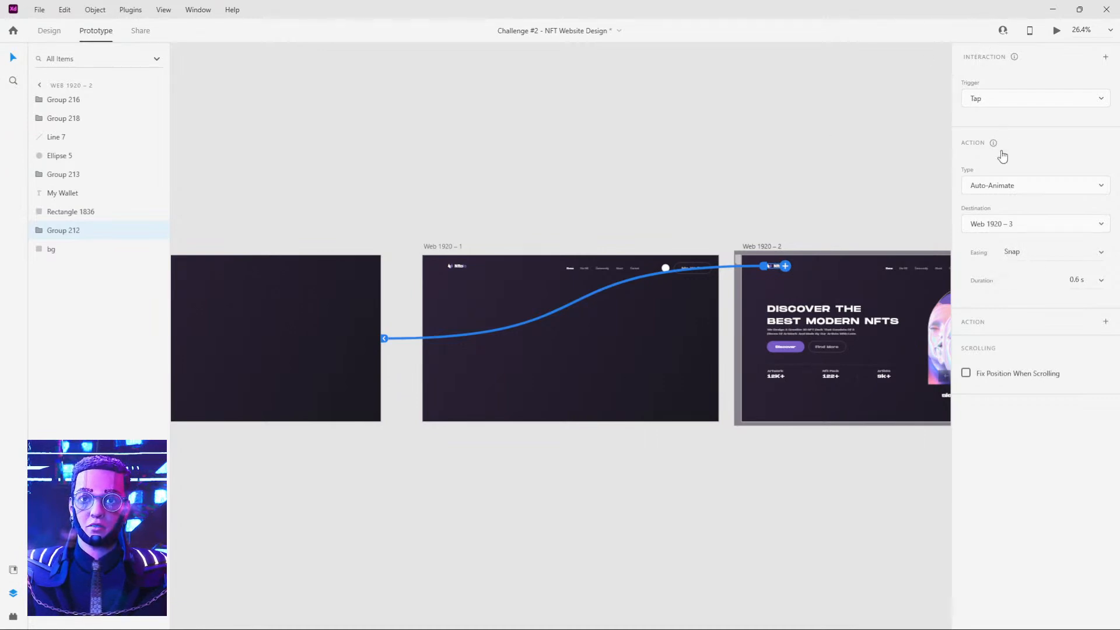
Preview the prototype and replay the intro animation twice through the Nftolo logo.
left_click(1056, 32)
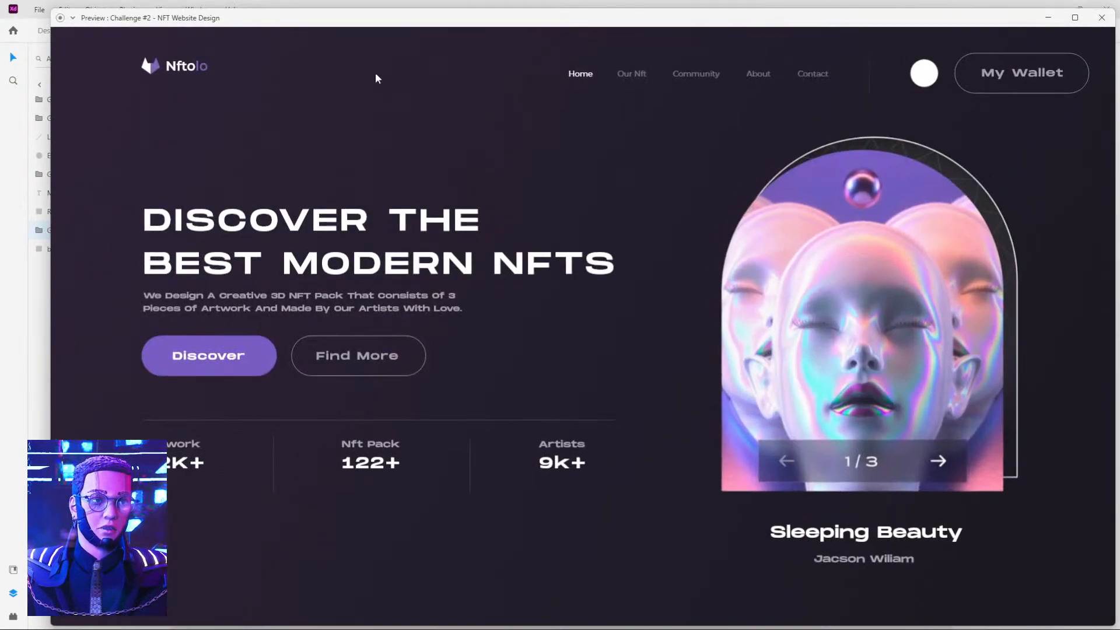
left_click(188, 73)
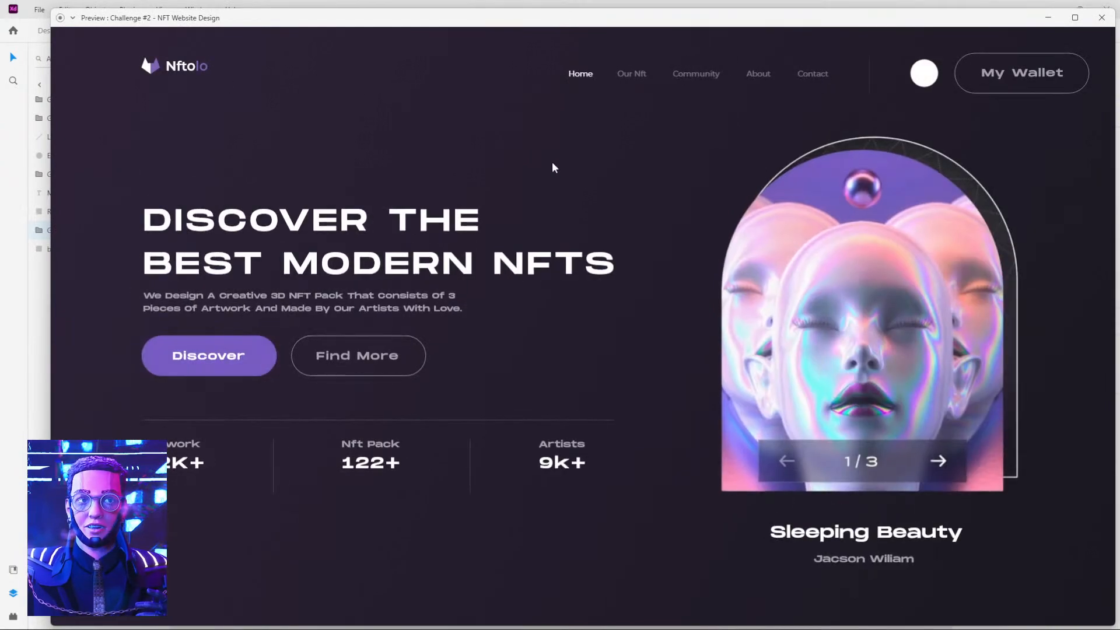
left_click(195, 72)
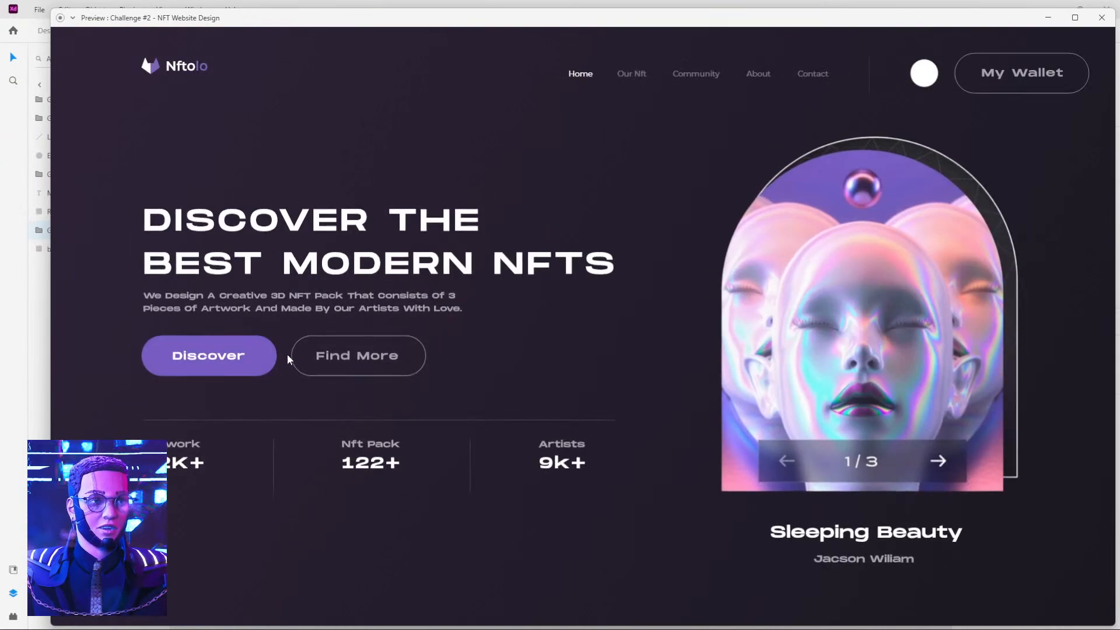
left_click(1102, 17)
Reveal the tilted text group on Web 1920 – 1 and move its Discover and Find More buttons straight down to about Y 606.
left_click_drag(558, 163, 425, 149)
left_click(348, 301)
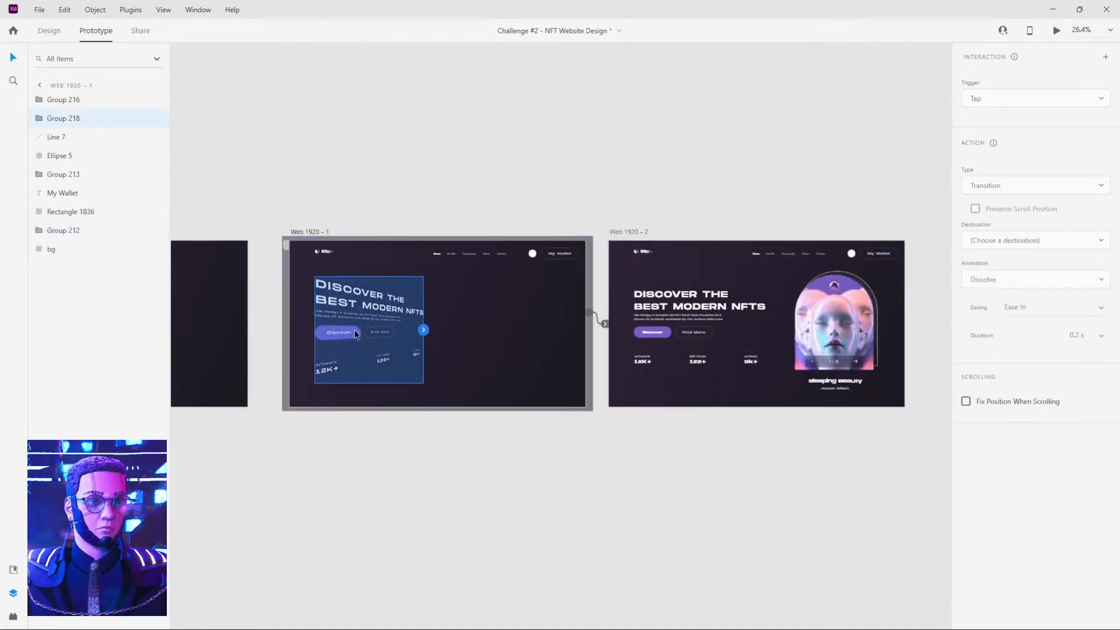
scroll(349, 330, "up", 5)
double_click(326, 325)
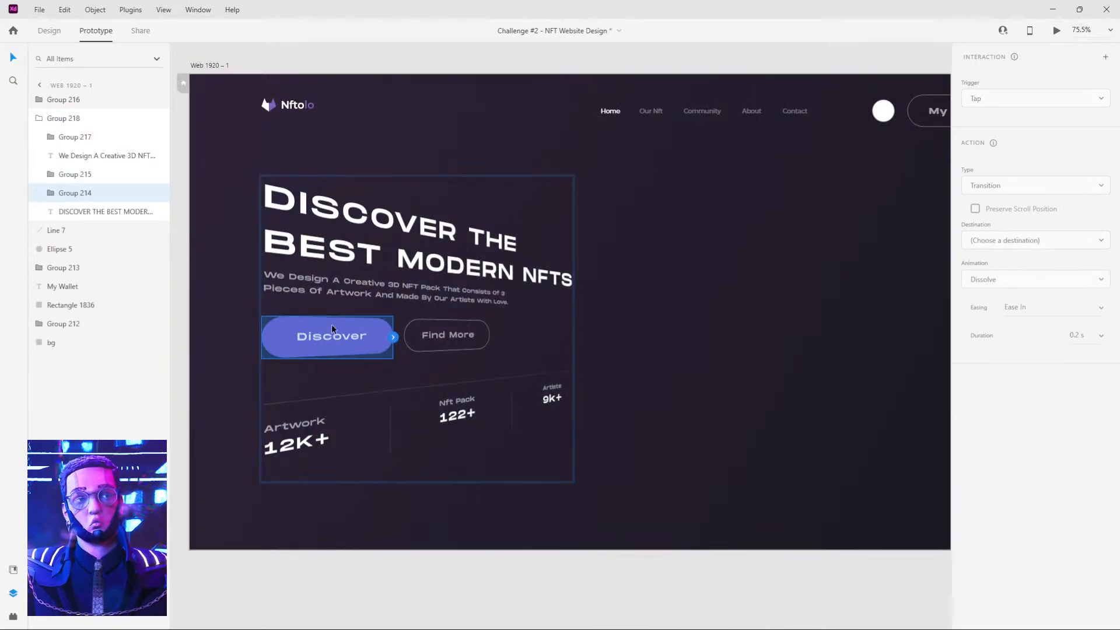
left_click(445, 333, "shift")
left_click(49, 30)
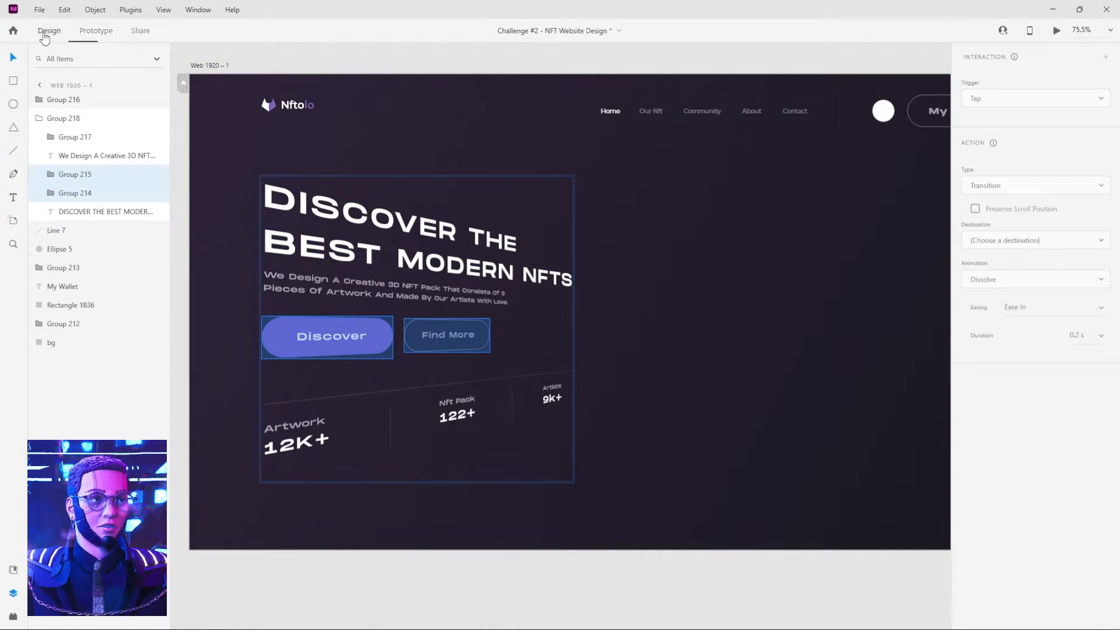
left_click_drag(314, 324, 316, 349)
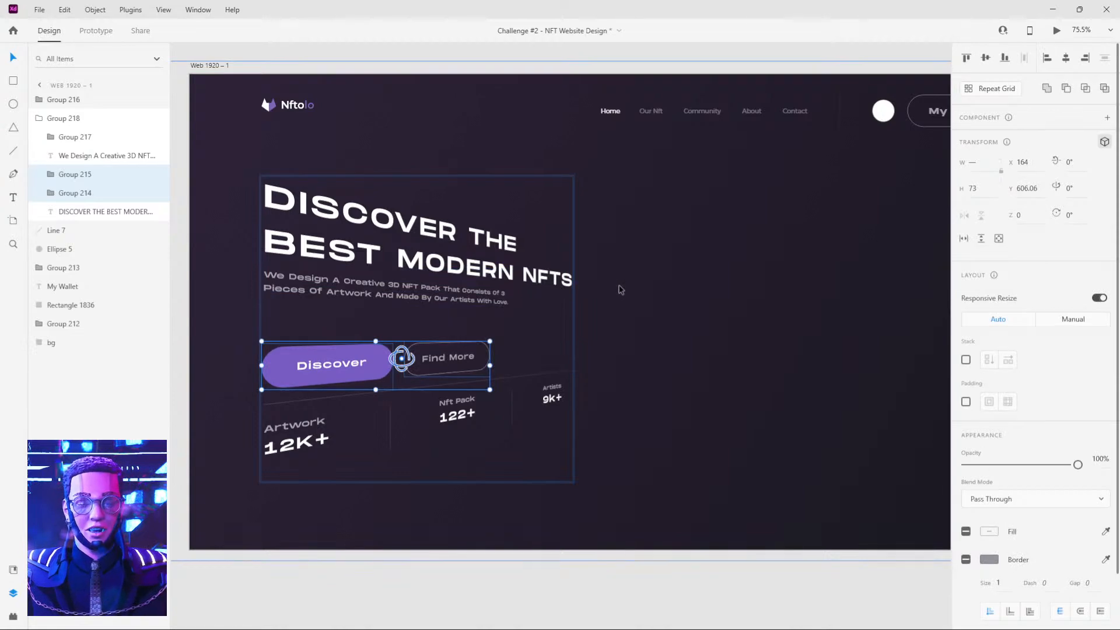
key("0")
key("0")
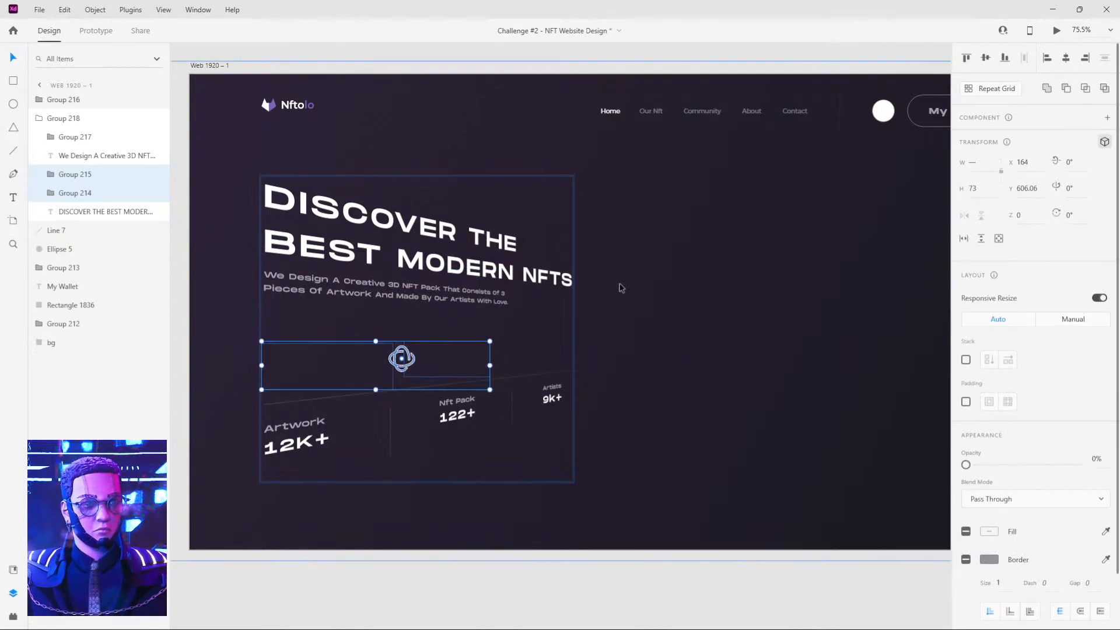
key("ctrl+z")
Set the opacity of the whole tilted text group on Web 1920 – 1 to 0%.
left_click(622, 288)
left_click(432, 280)
key("0")
key("0")
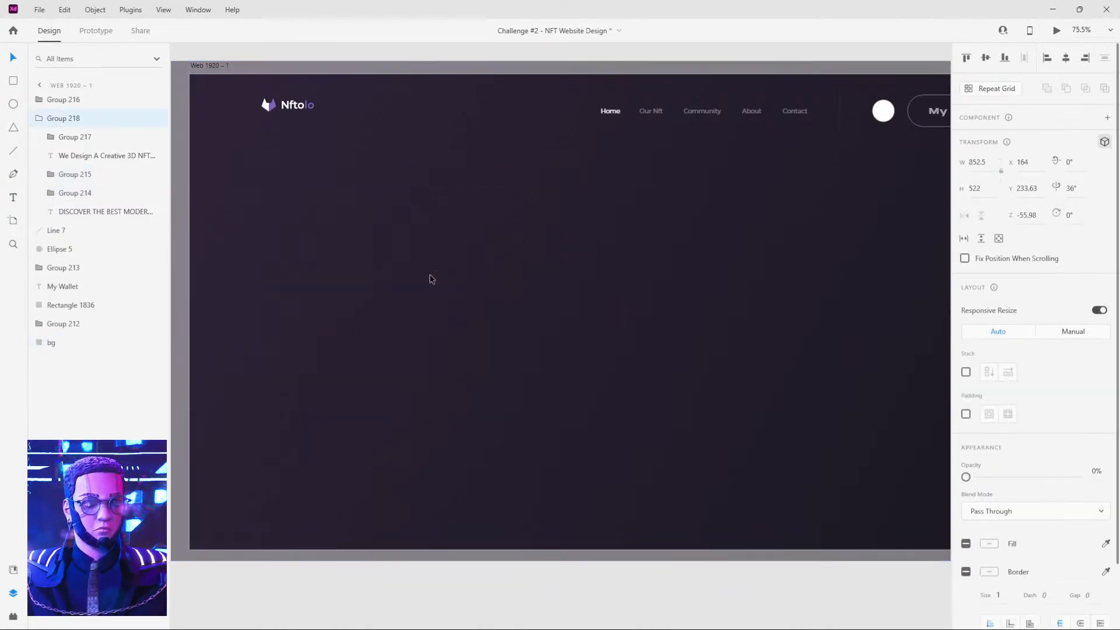
Duplicate the Web 1920 – 2 artboard and place the copy beside it.
scroll(620, 255, "down", 4)
left_click_drag(733, 245, 443, 267)
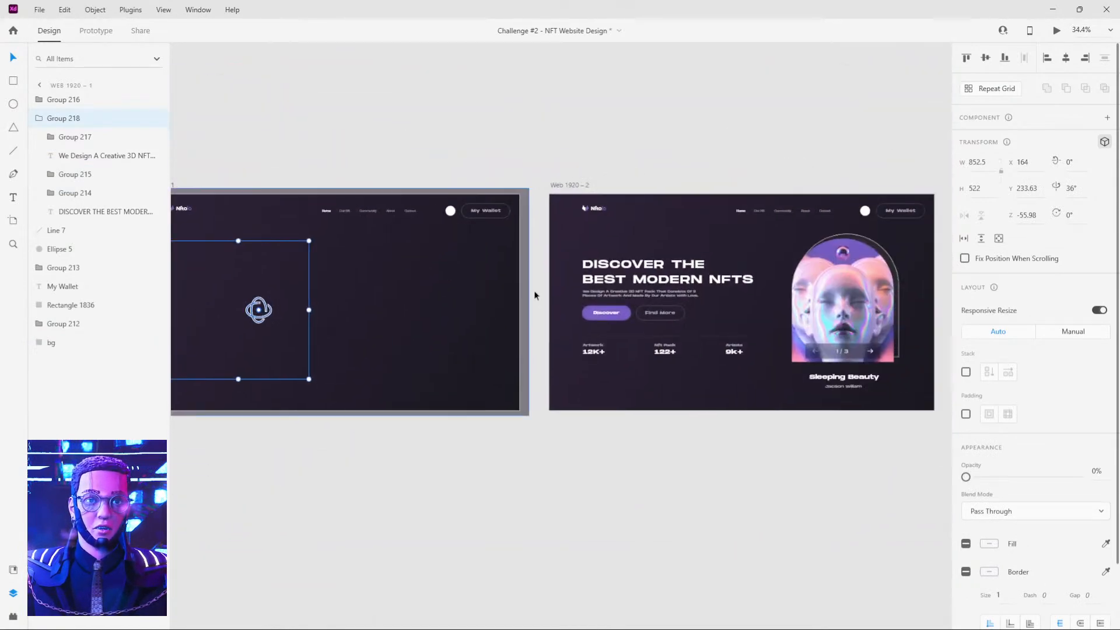
scroll(614, 311, "up", 5)
scroll(619, 308, "down", 5)
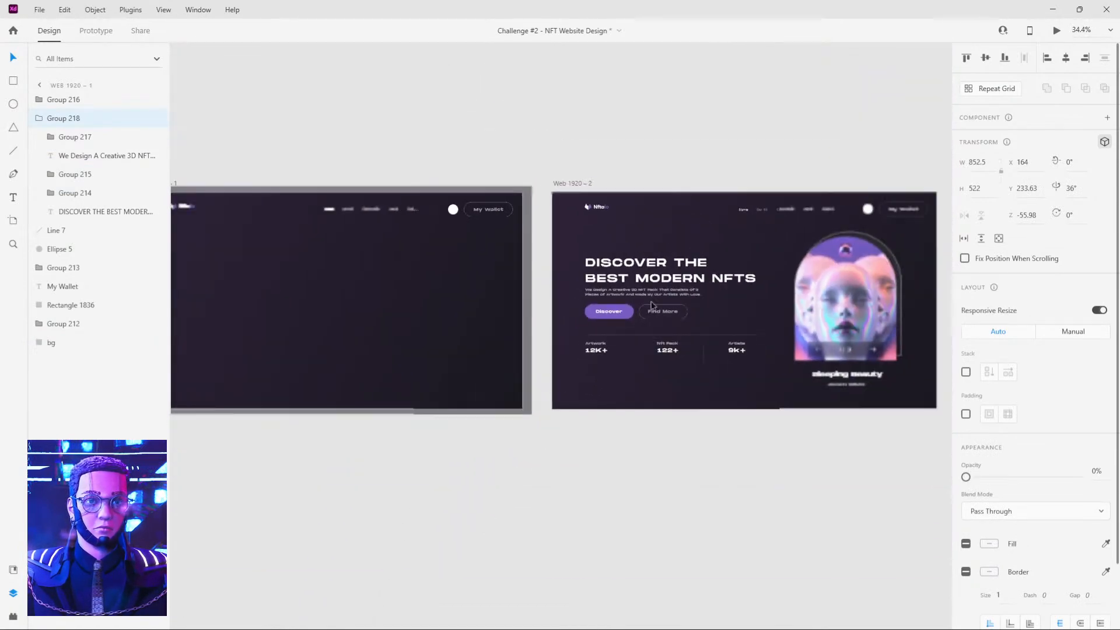
scroll(633, 307, "right", 5)
left_click(404, 199)
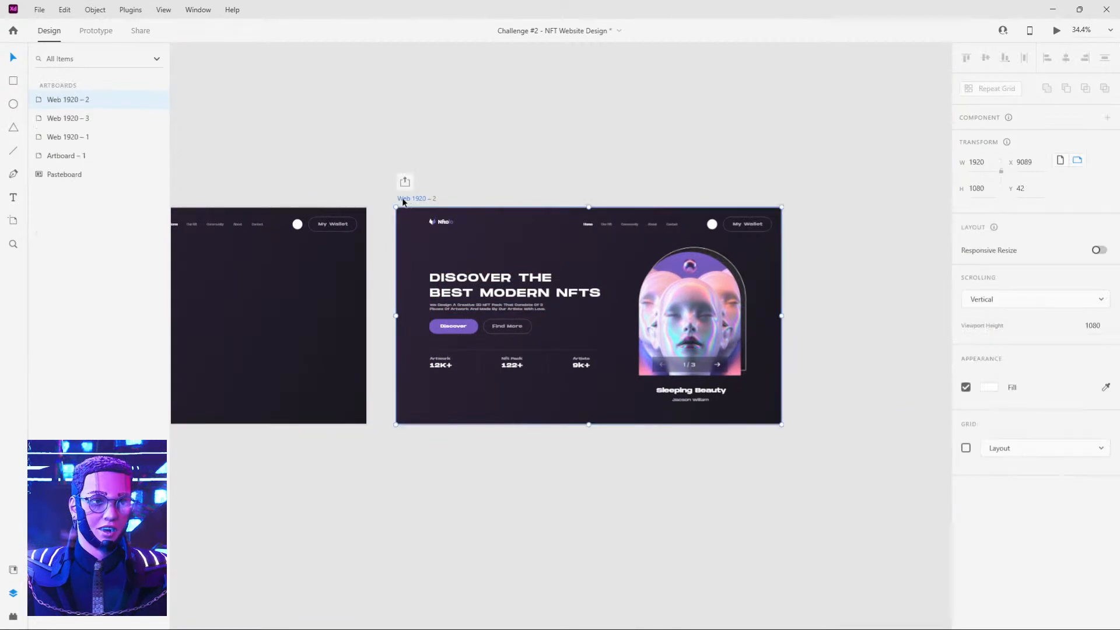
left_click_drag(403, 203, 819, 185)
Move the Discover and Find More buttons on Web 1920 – 2 straight down to Y 623.5 and set their opacity to 0%.
scroll(392, 351, "up", 5)
double_click(557, 285)
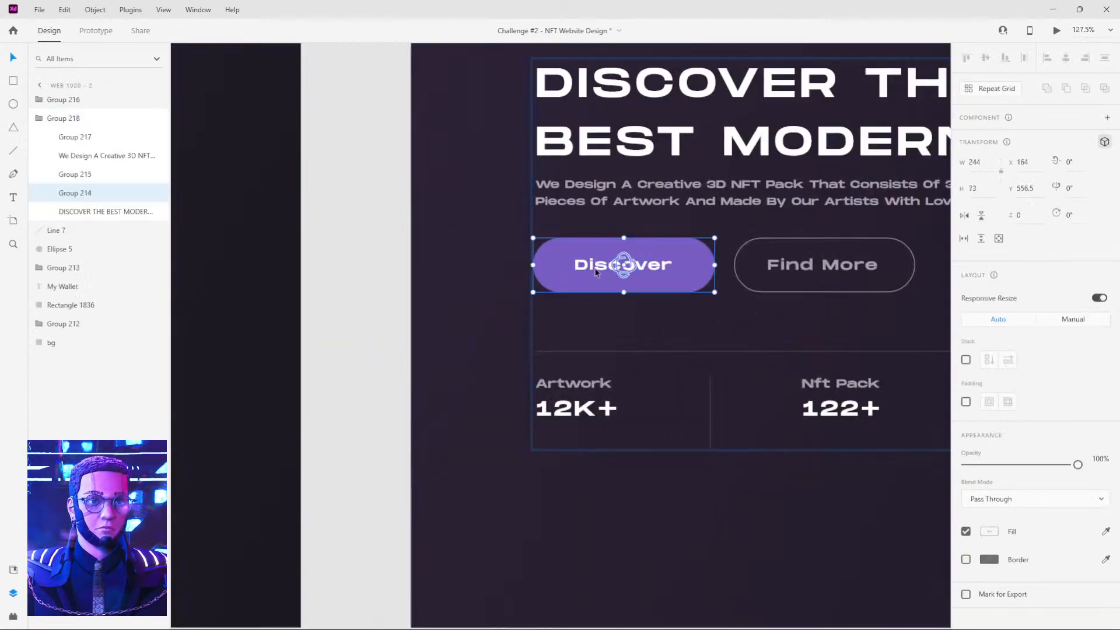
left_click(769, 267, "shift")
left_click_drag(769, 267, 768, 317)
key("0")
key("0")
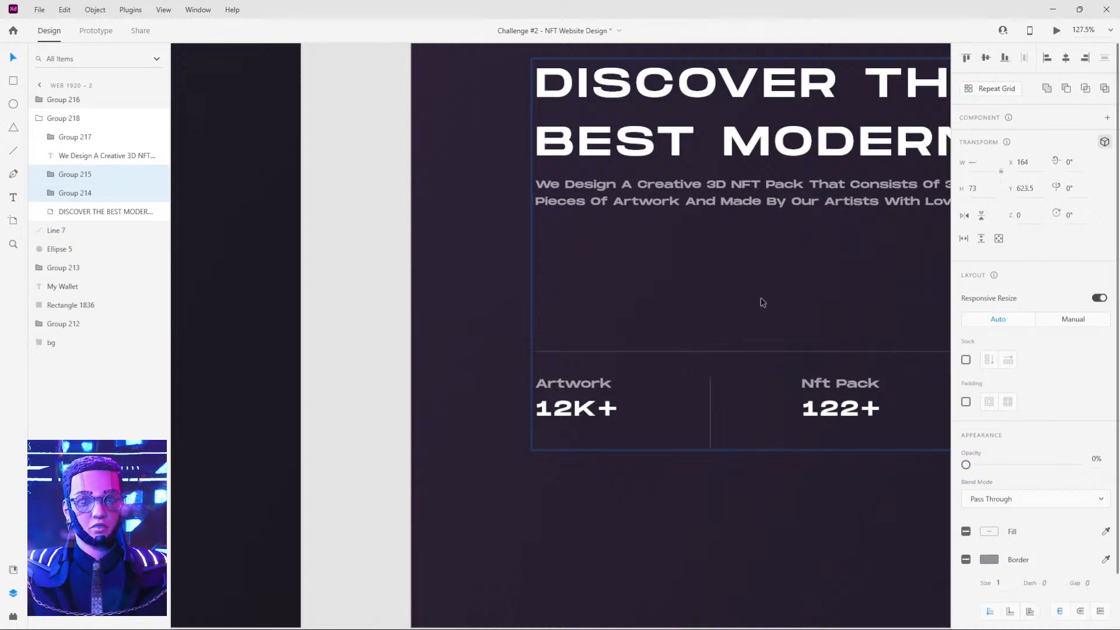
Move the Web 1920 – 4 artboard slightly farther away from Web 1920 – 2 to widen the gap.
scroll(763, 302, "down", 10)
left_click(571, 194)
scroll(641, 192, "right", 3)
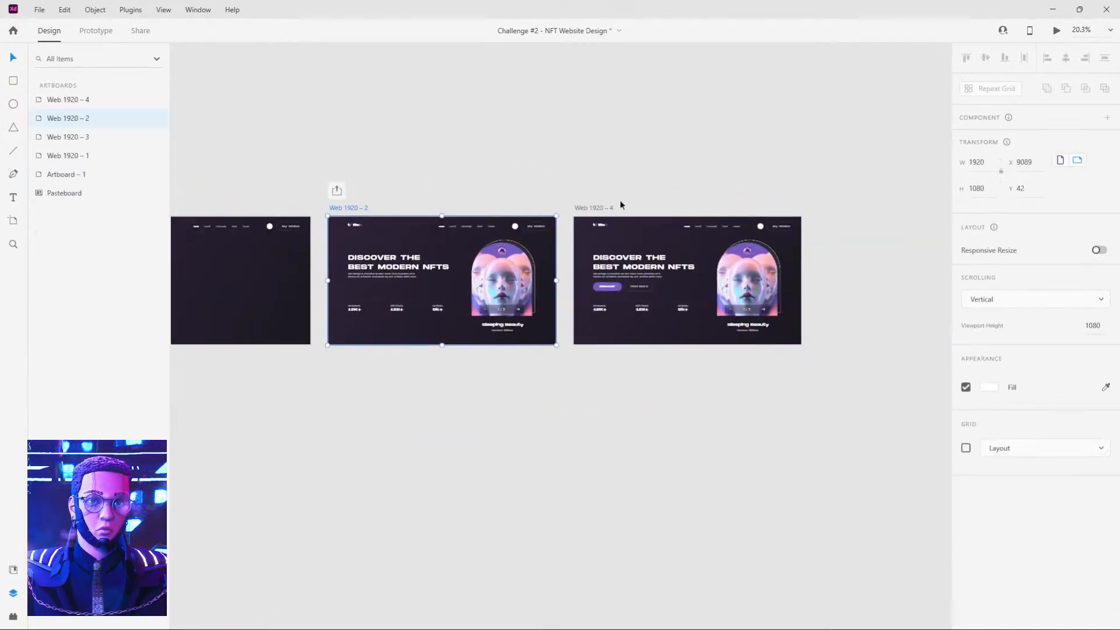
left_click_drag(586, 210, 608, 210)
Link Web 1920 – 2 to Web 1920 – 4 with a Time trigger, 0 s delay, Auto-Animate, Snap easing and 0.6 s duration.
left_click(346, 210)
left_click(90, 32)
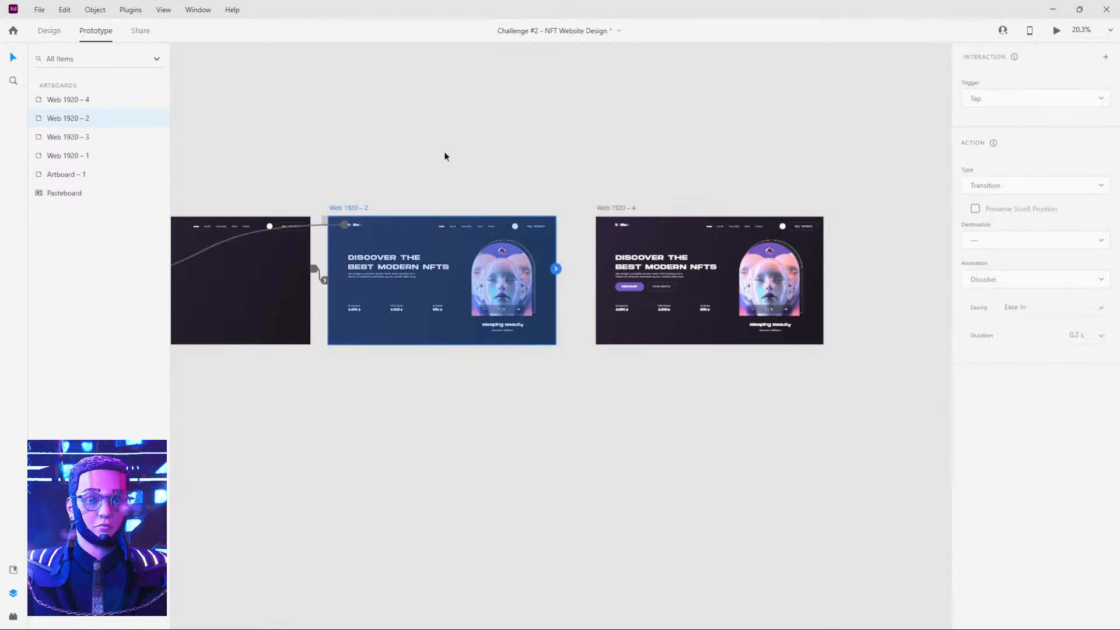
left_click_drag(558, 270, 622, 247)
left_click(1034, 129)
key("Return")
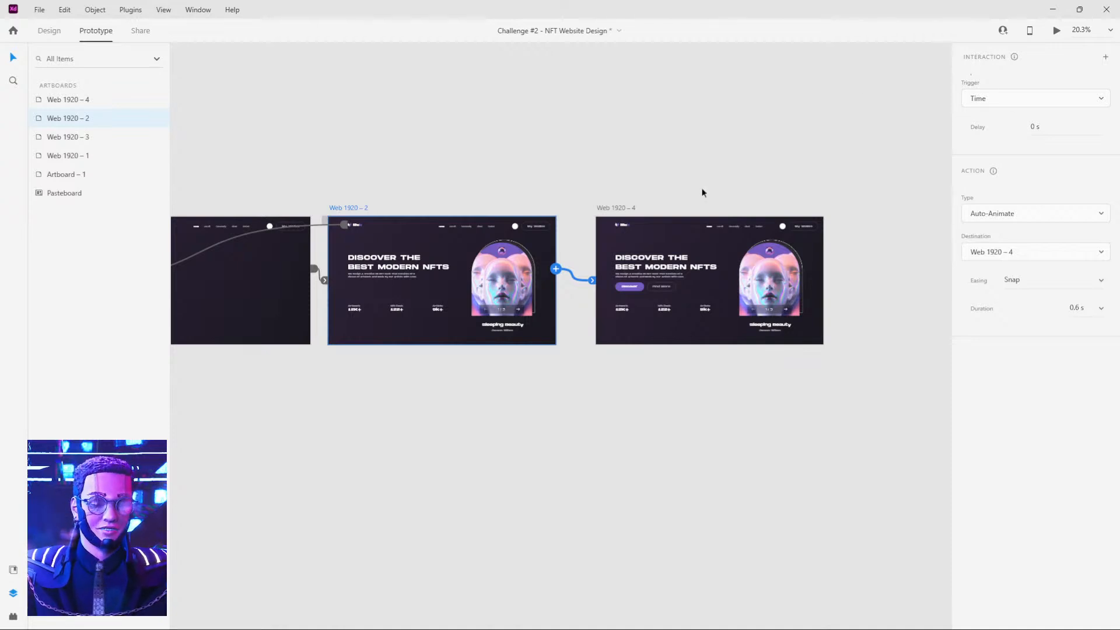
Preview the prototype from Web 1920 – 3 to check the buttons' intro animation.
scroll(669, 186, "up", 3)
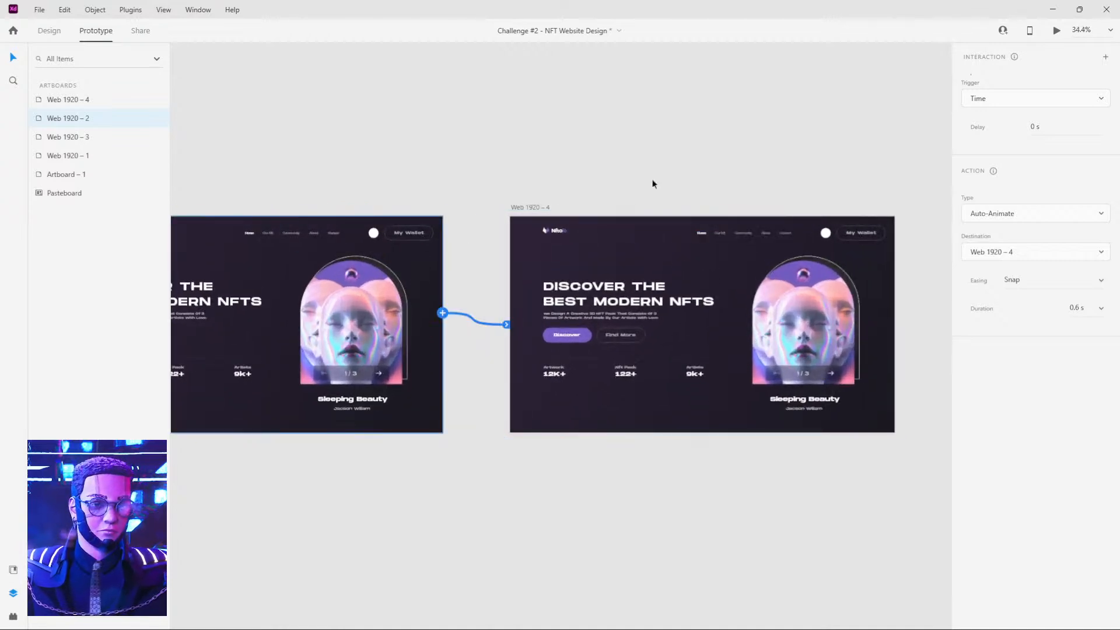
left_click_drag(607, 186, 722, 168)
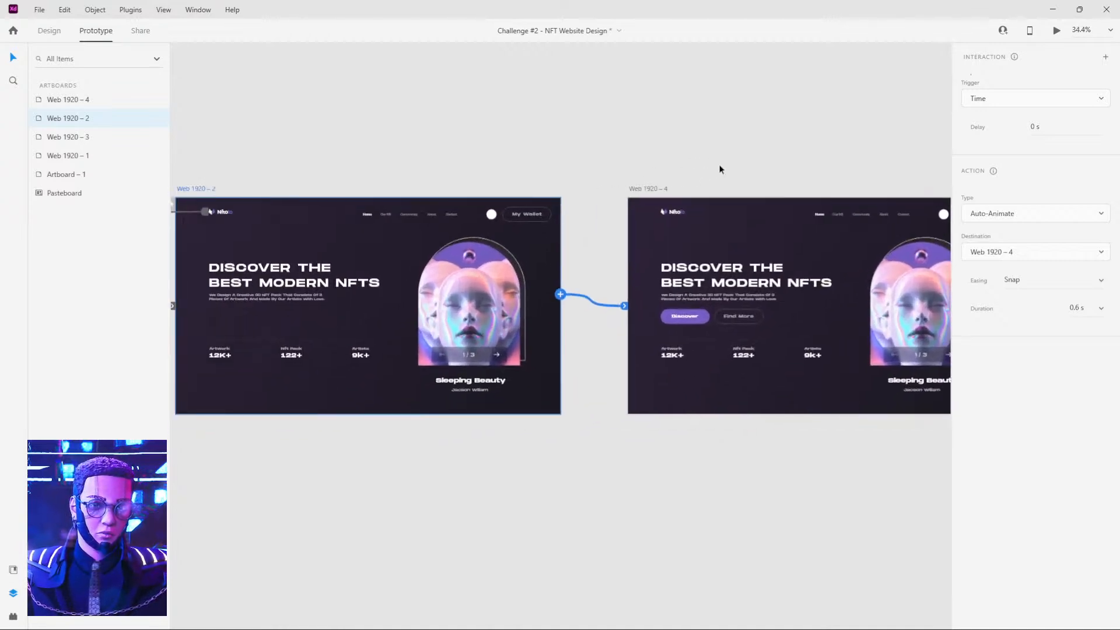
left_click(690, 321)
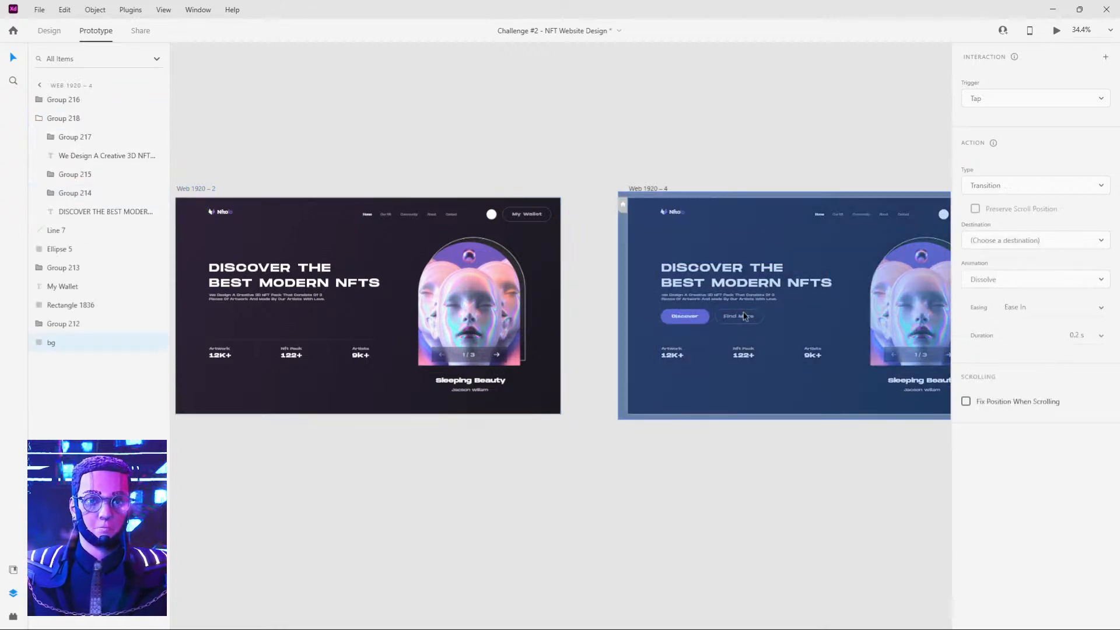
scroll(626, 148, "down", 5)
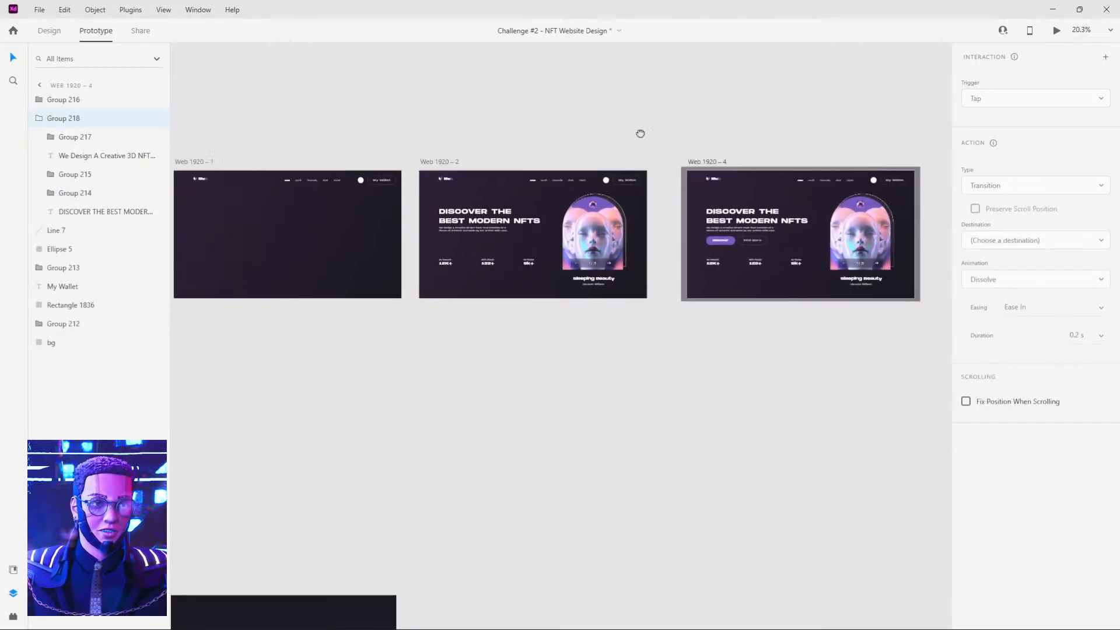
scroll(444, 146, "left", 3)
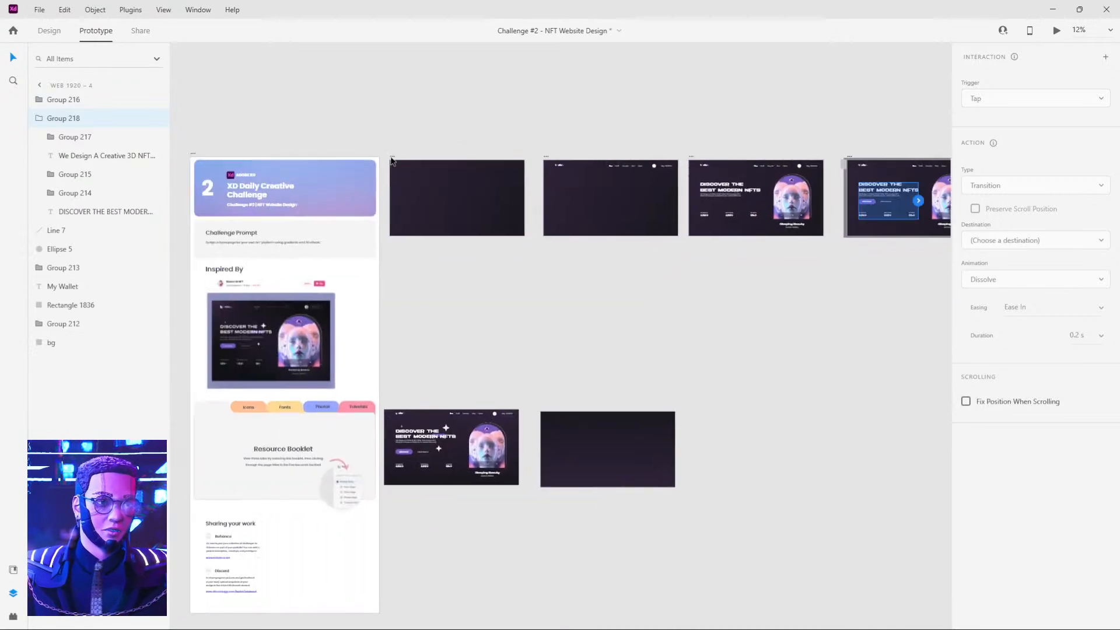
left_click(394, 157)
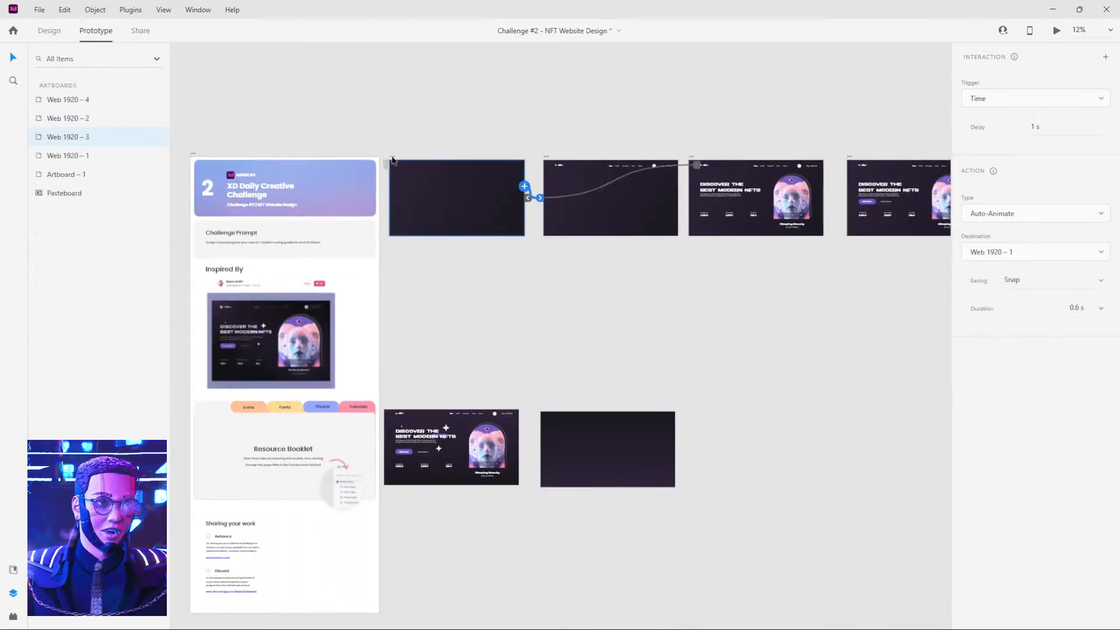
left_click(1052, 34)
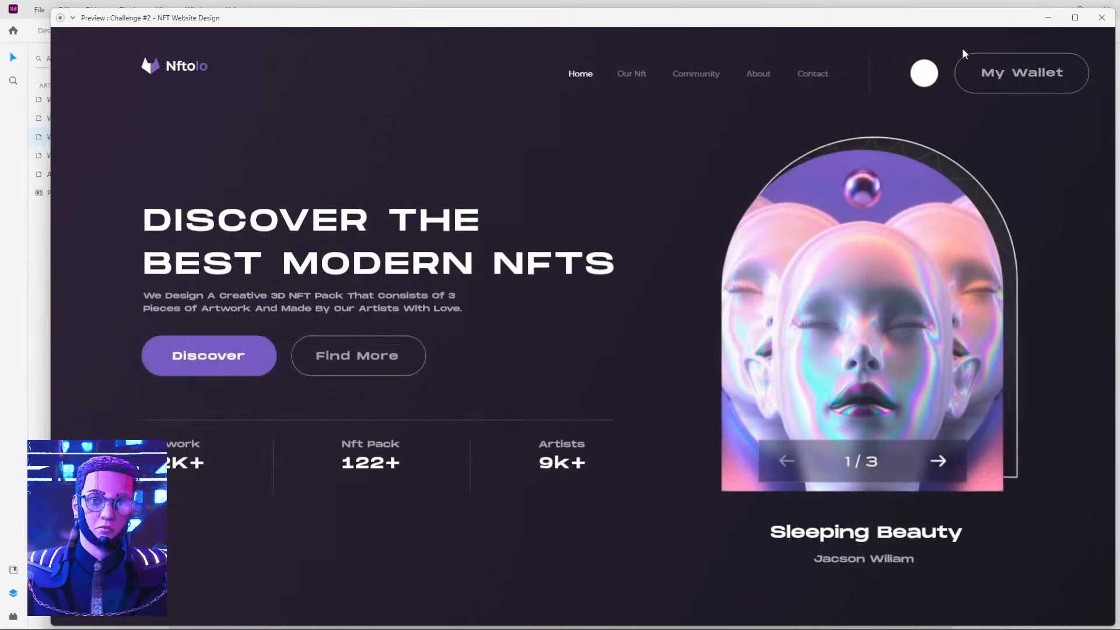
left_click(1102, 18)
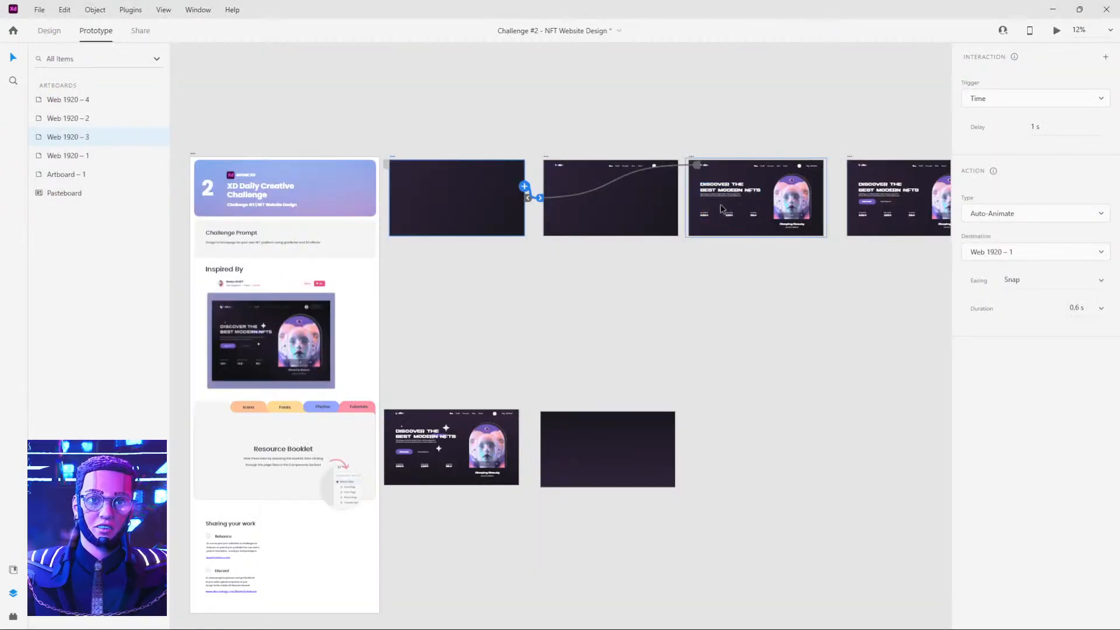
Reveal the hidden tilted text groups on Web 1920 – 3 and Web 1920 – 1 by restoring their opacity to 100%.
left_click(569, 208)
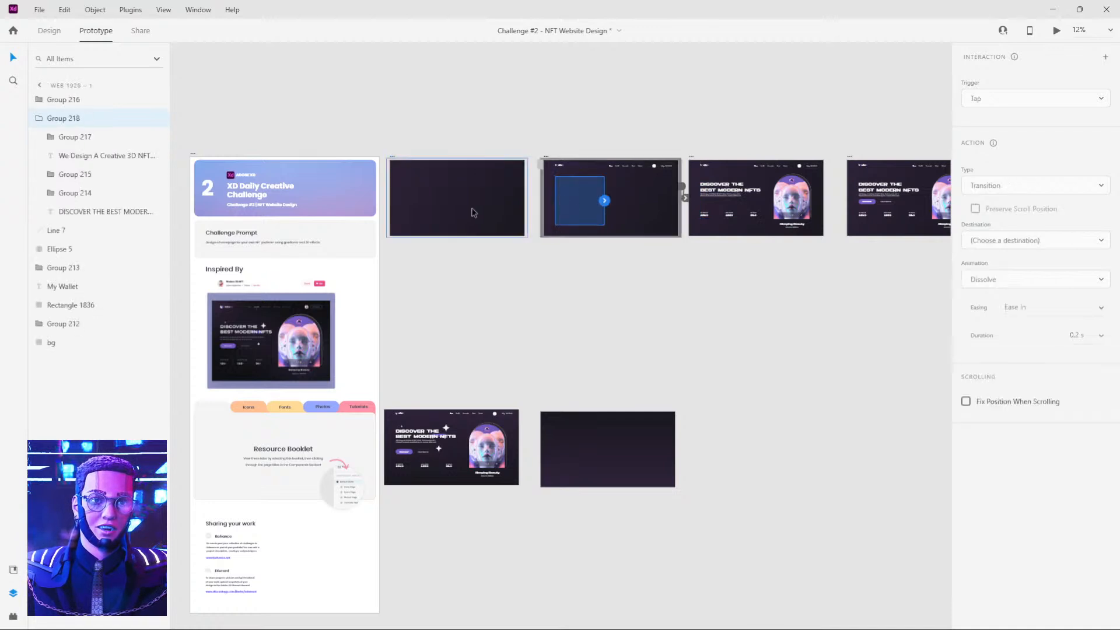
left_click(430, 188)
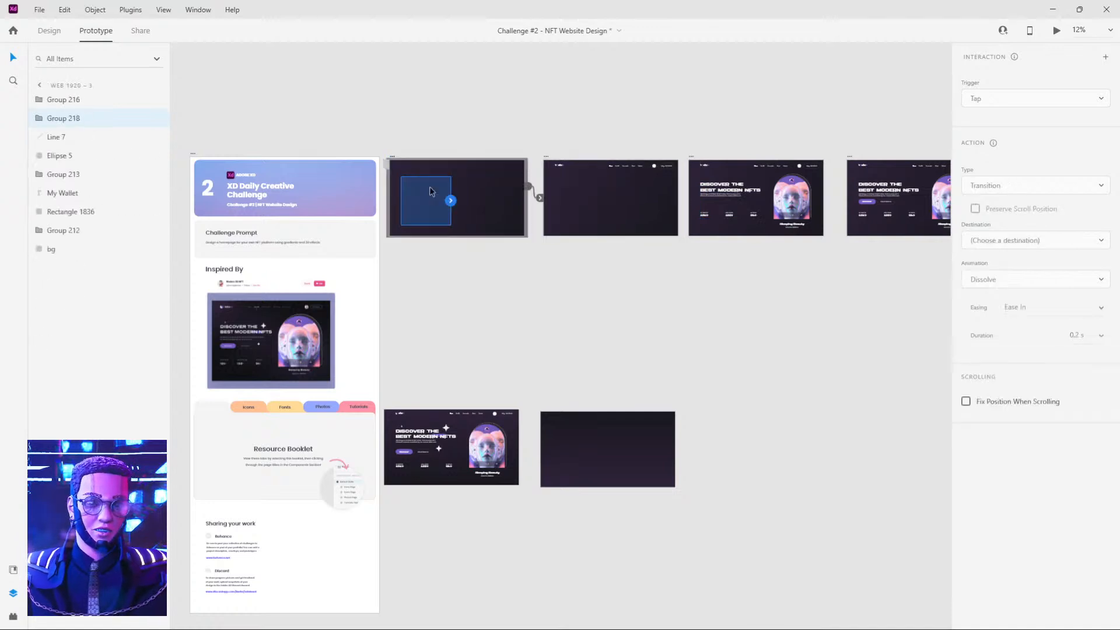
key("Delete")
key("0")
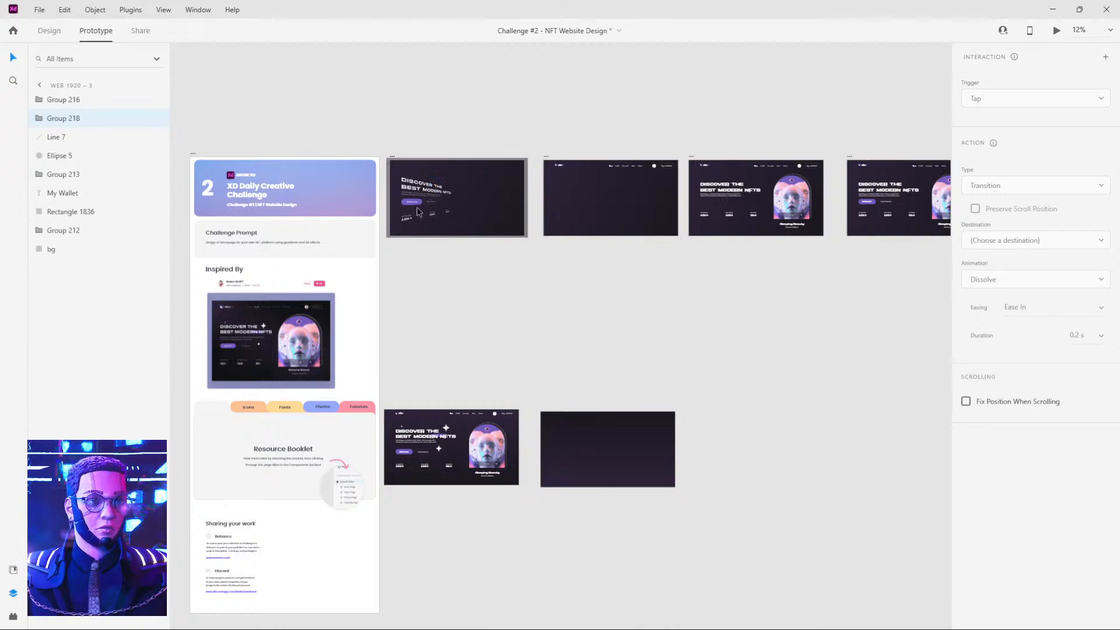
scroll(418, 209, "up", 5)
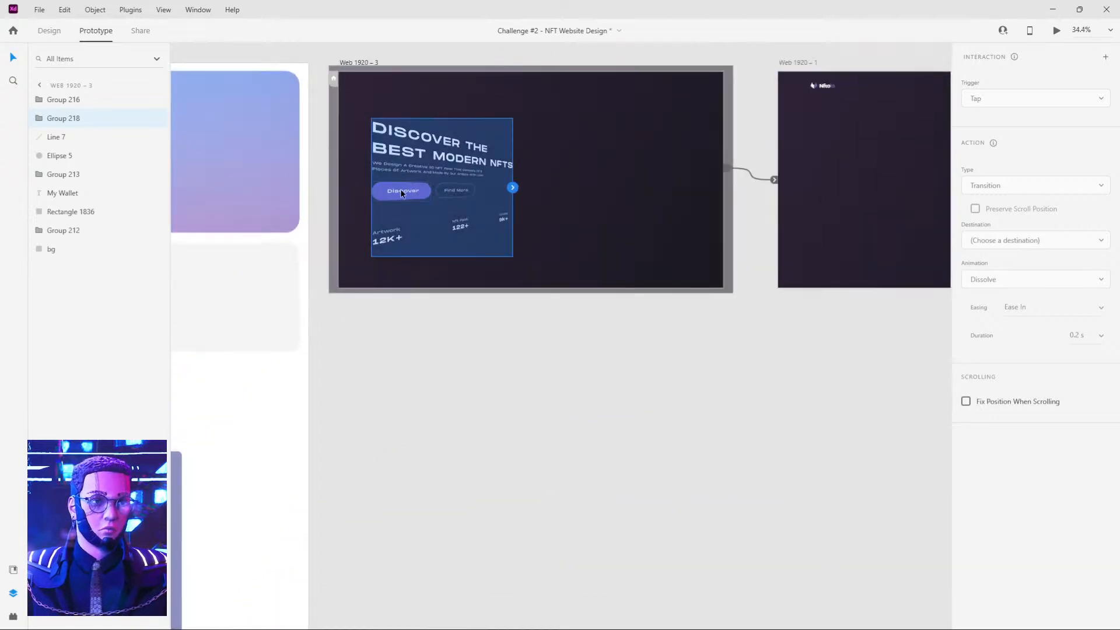
left_click(834, 178)
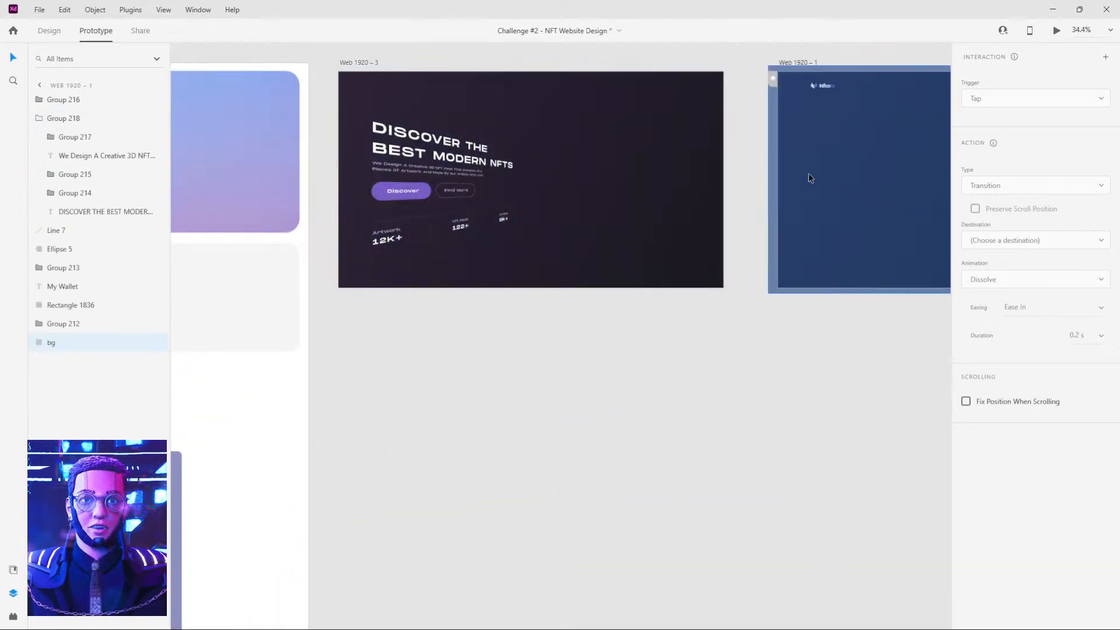
left_click(51, 31)
left_click(825, 170)
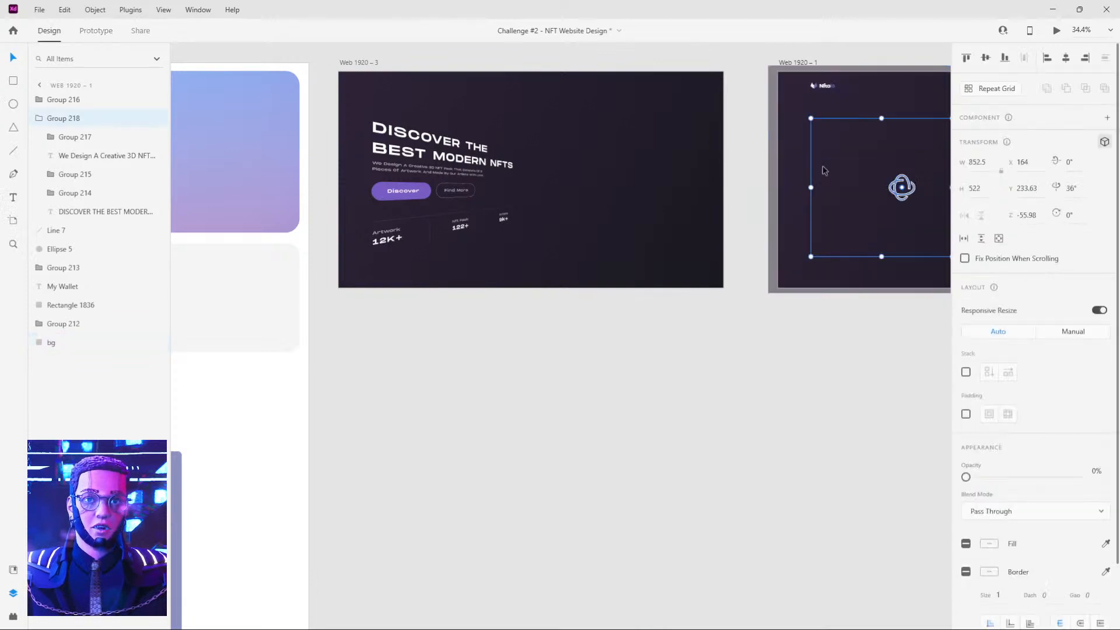
key("0")
Copy the Y position 606.06 from the Web 1920 – 1 buttons to the Discover and Find More buttons on Web 1920 – 3.
double_click(412, 185)
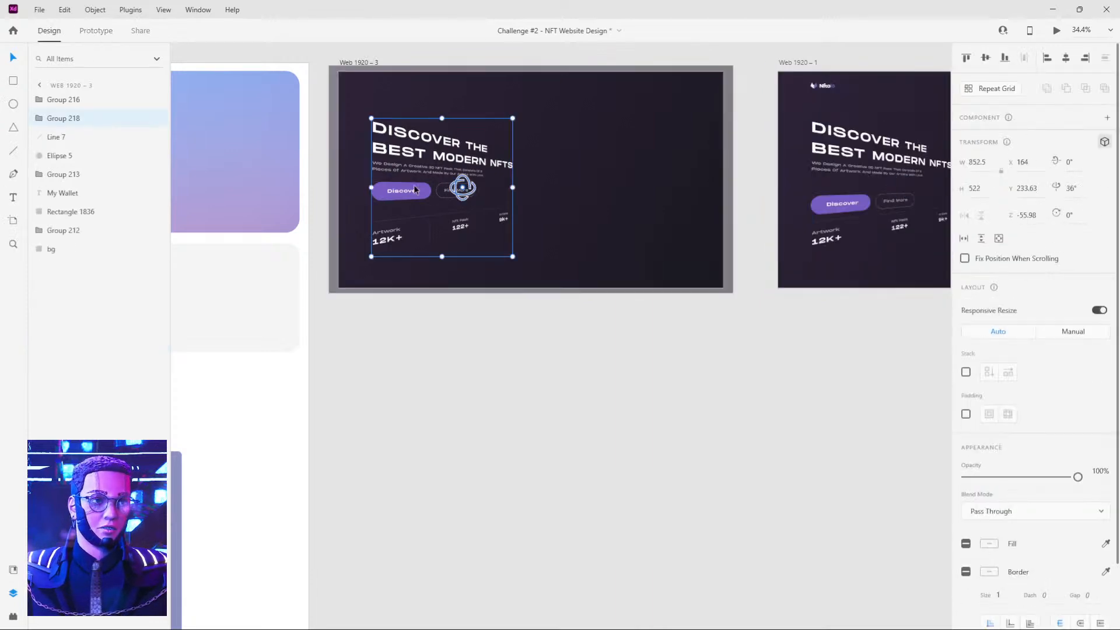
left_click(848, 210)
double_click(848, 210)
left_click(891, 202, "shift")
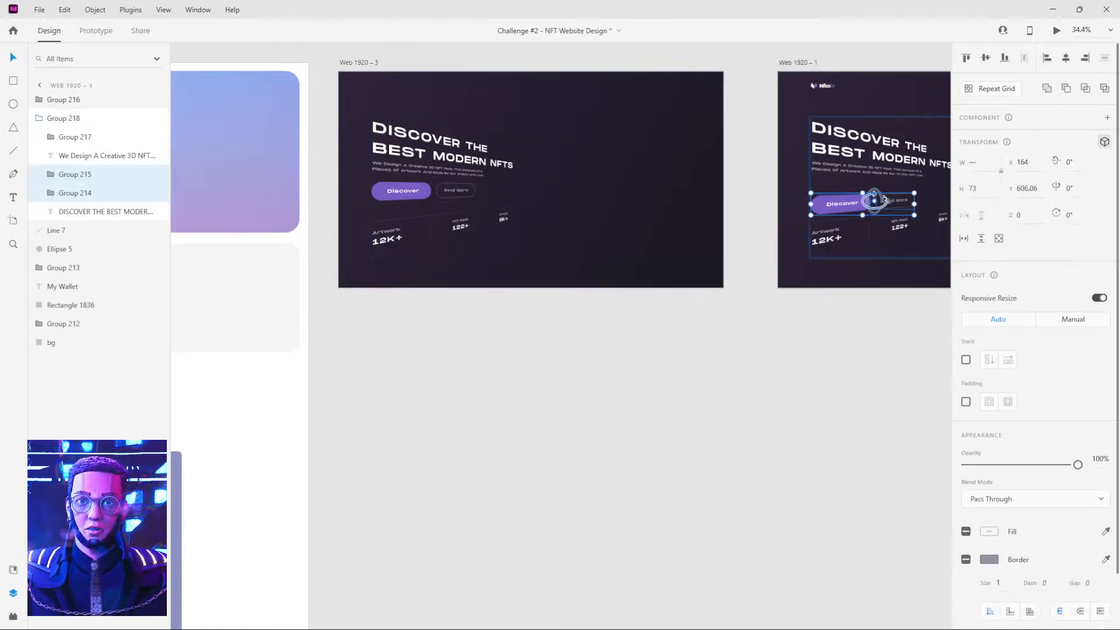
left_click(1029, 188)
key("ctrl+c")
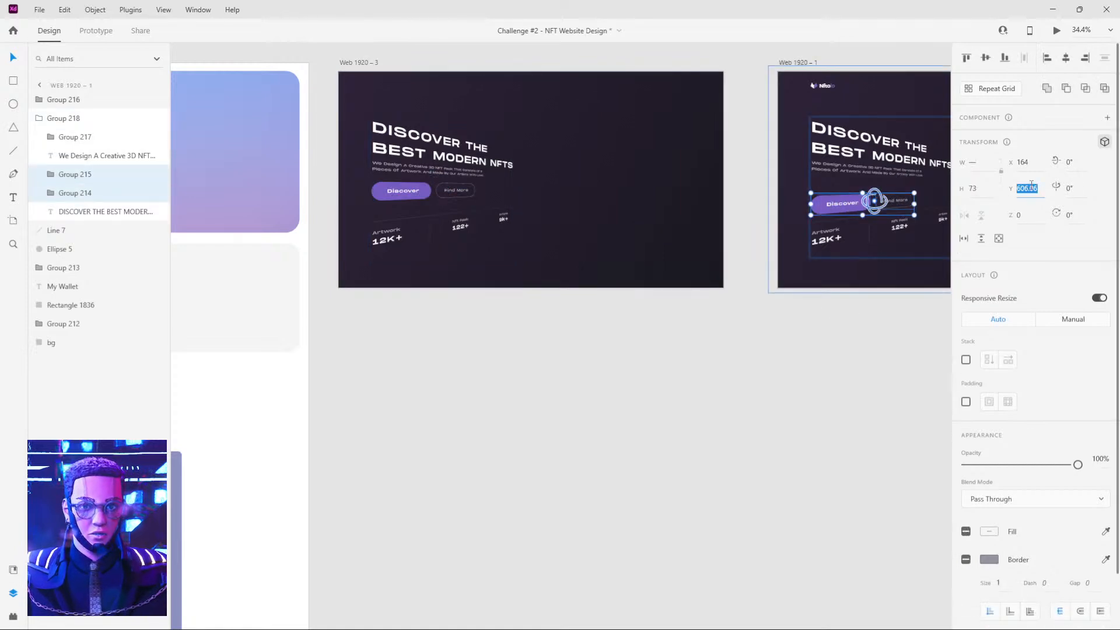
left_click(417, 194)
double_click(417, 194)
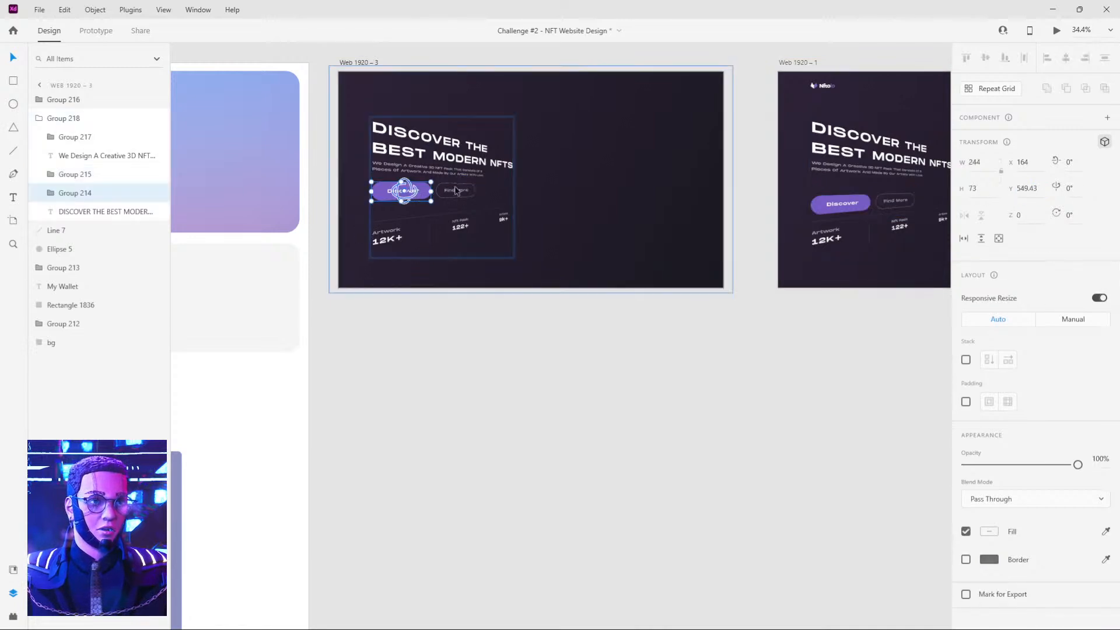
left_click(458, 190, "shift")
left_click(1028, 188)
key("ctrl+v")
key("Return")
left_click(763, 325)
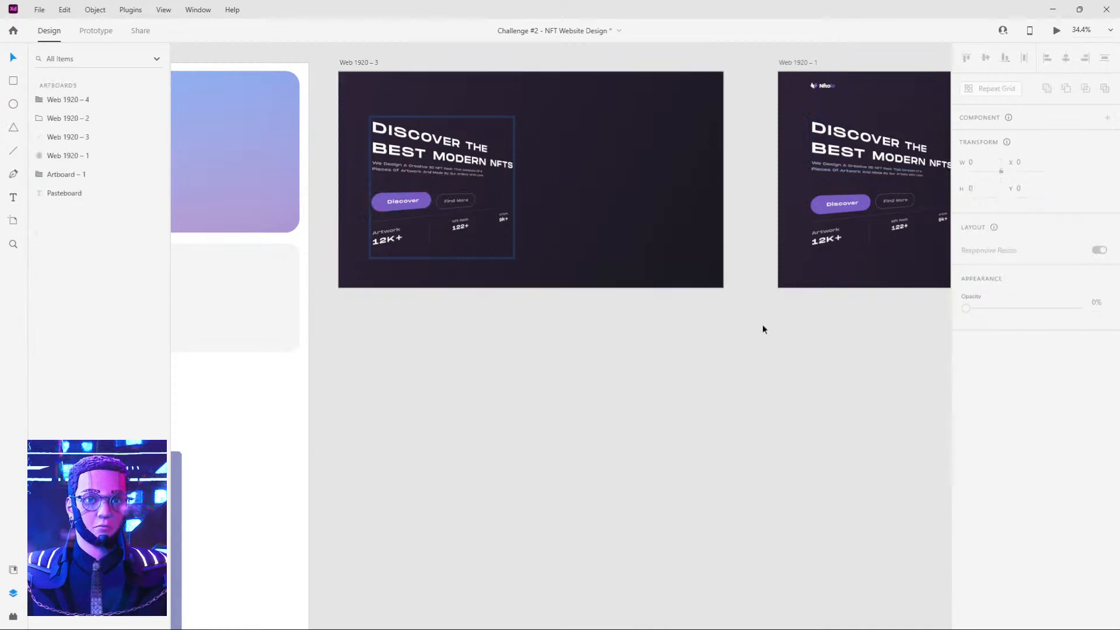
Set the opacity of the tilted text groups on Web 1920 – 3 and Web 1920 – 1 to 0%.
left_click(423, 201)
key("0")
key("0")
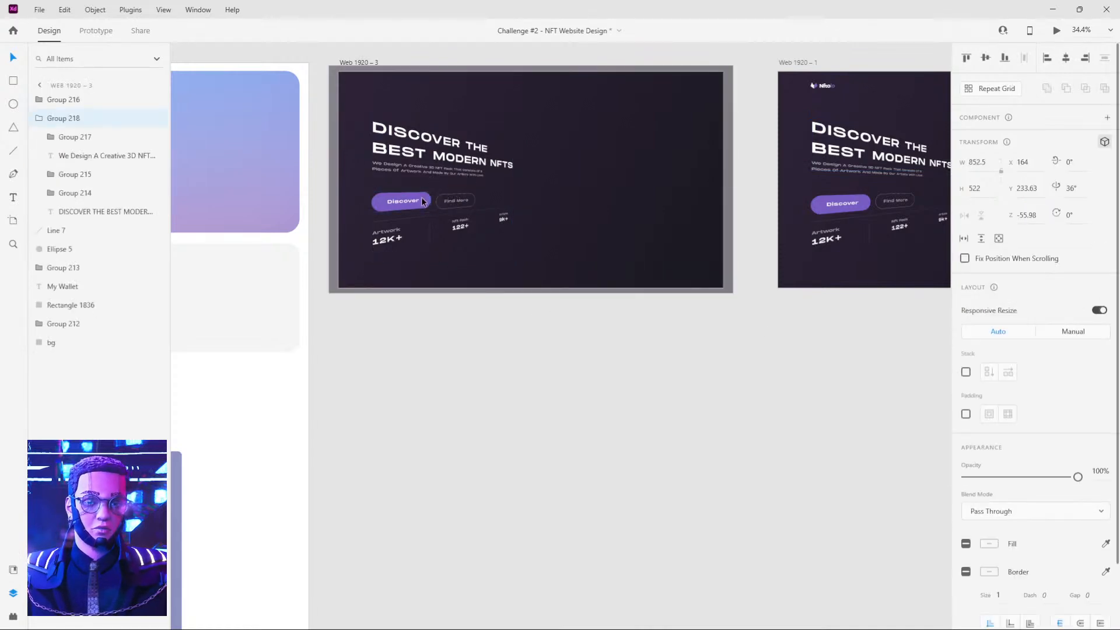
left_click(854, 203)
key("0")
key("0")
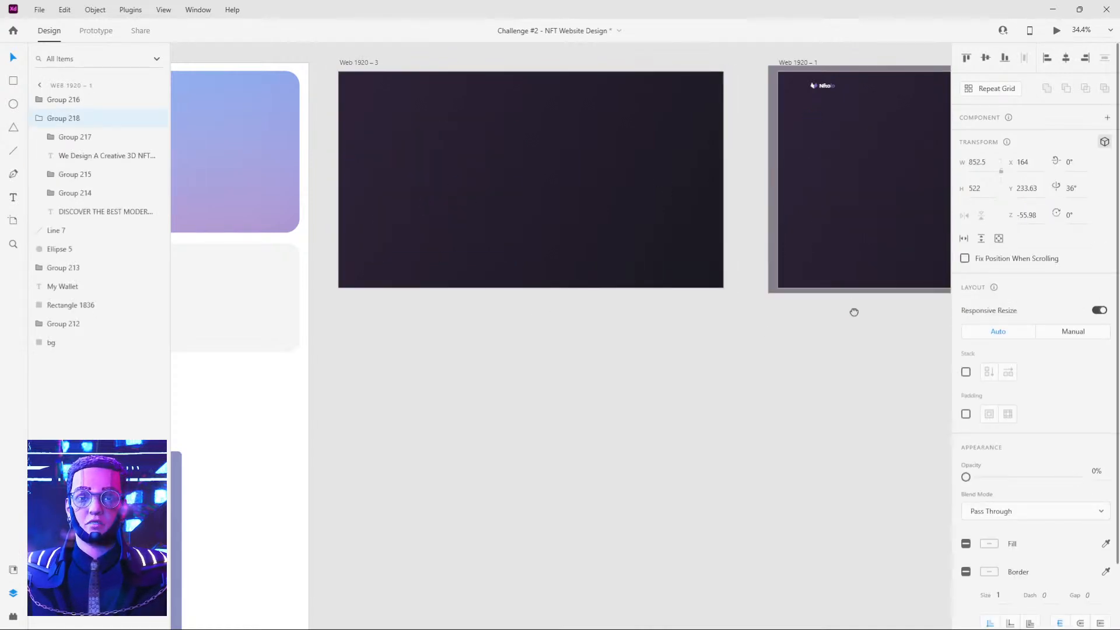
Preview the prototype again from Web 1920 – 3 to check the repositioned buttons' animation.
scroll(856, 310, "right", 5)
scroll(600, 310, "down", 3)
scroll(550, 322, "right", 3)
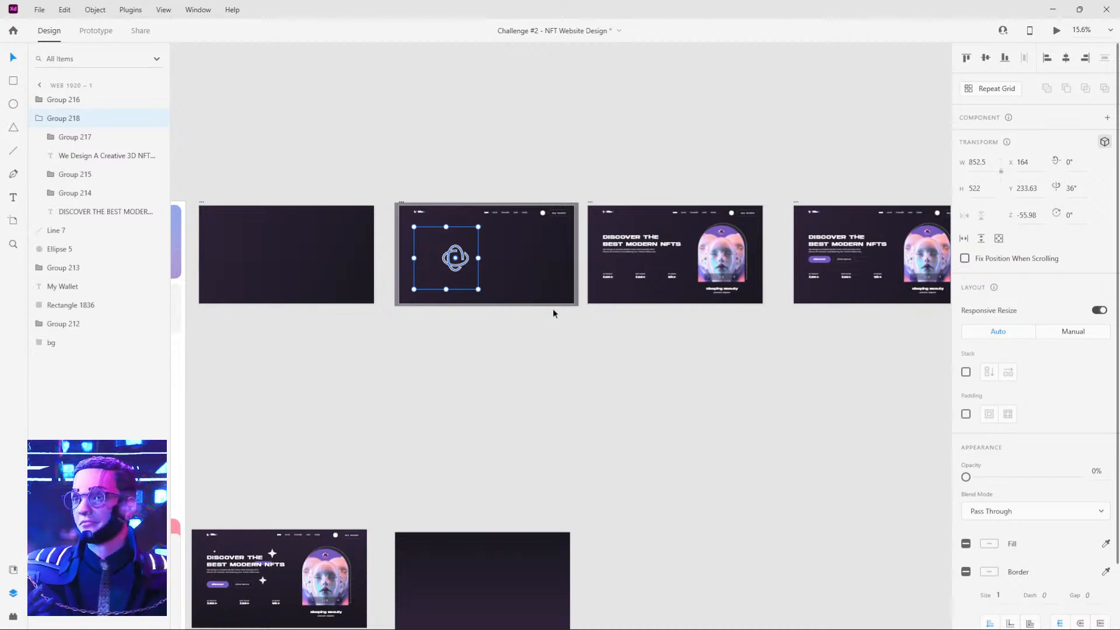
left_click(610, 324)
left_click_drag(523, 146, 585, 173)
scroll(585, 255, "up", 5)
scroll(573, 247, "down", 5)
left_click(281, 196)
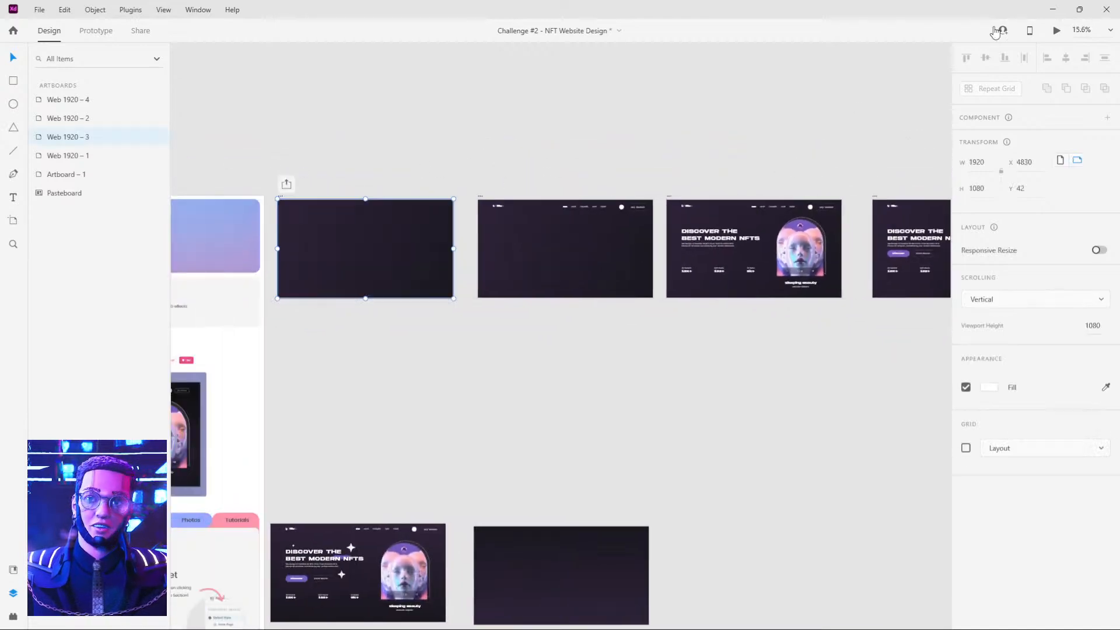
left_click(1057, 32)
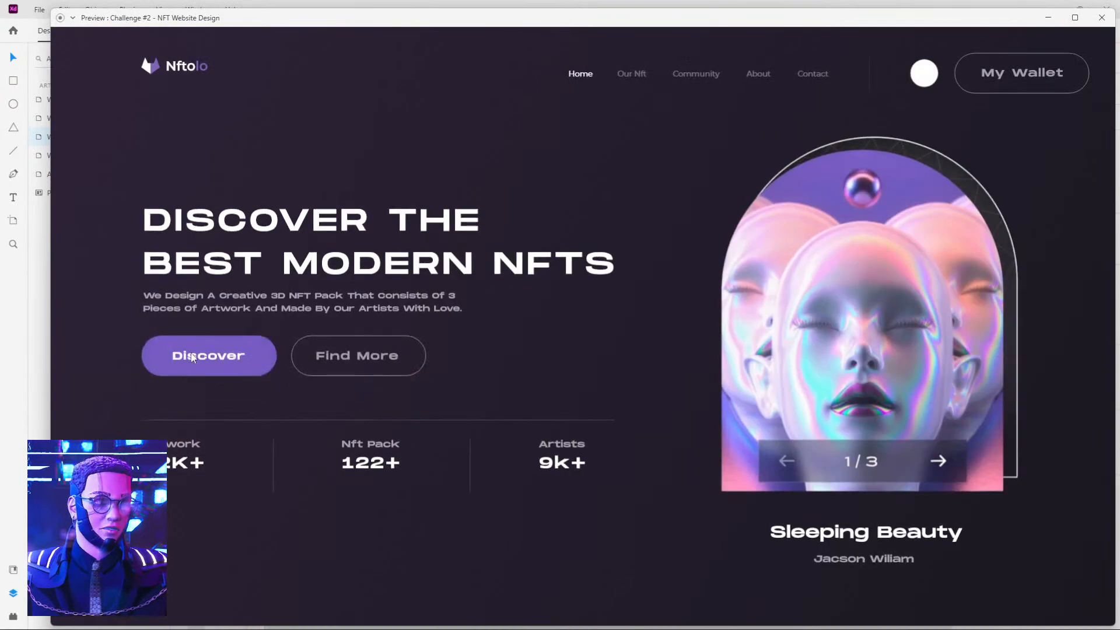
left_click(1102, 18)
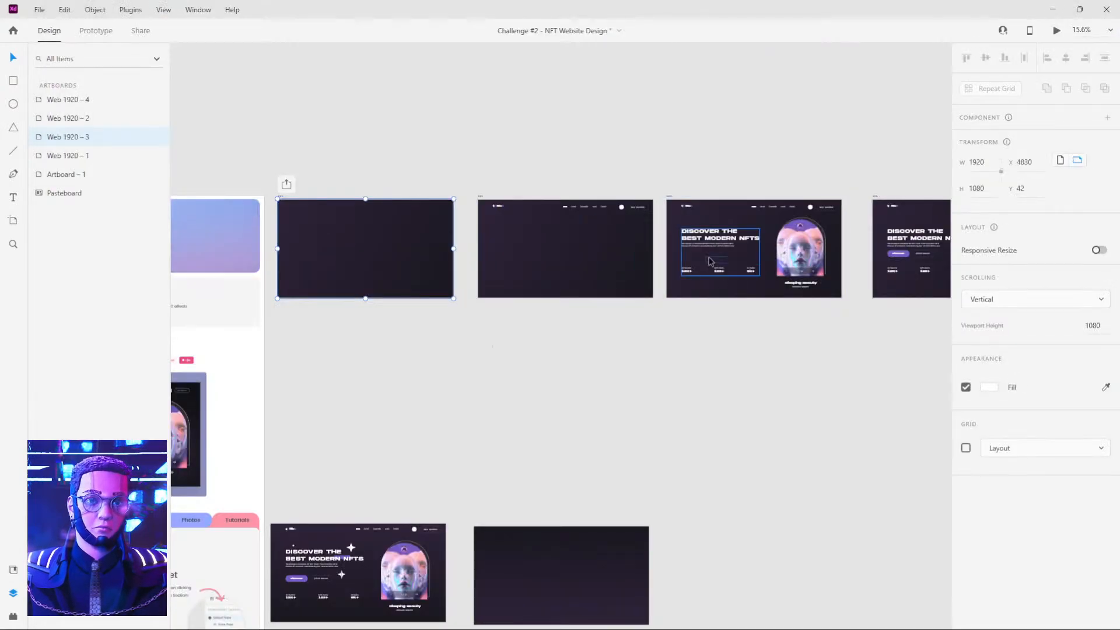
Inspect the Y positions of the Discover and Find More buttons on Web 1920 – 2, Web 1920 – 1 and Web 1920 – 4.
double_click(696, 262)
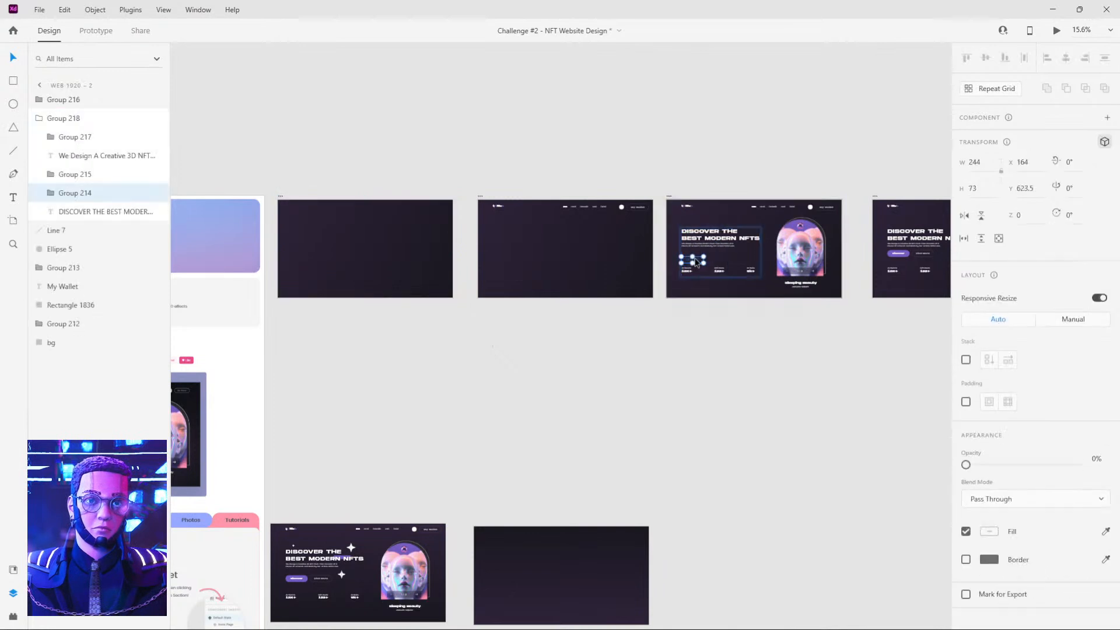
left_click(715, 262)
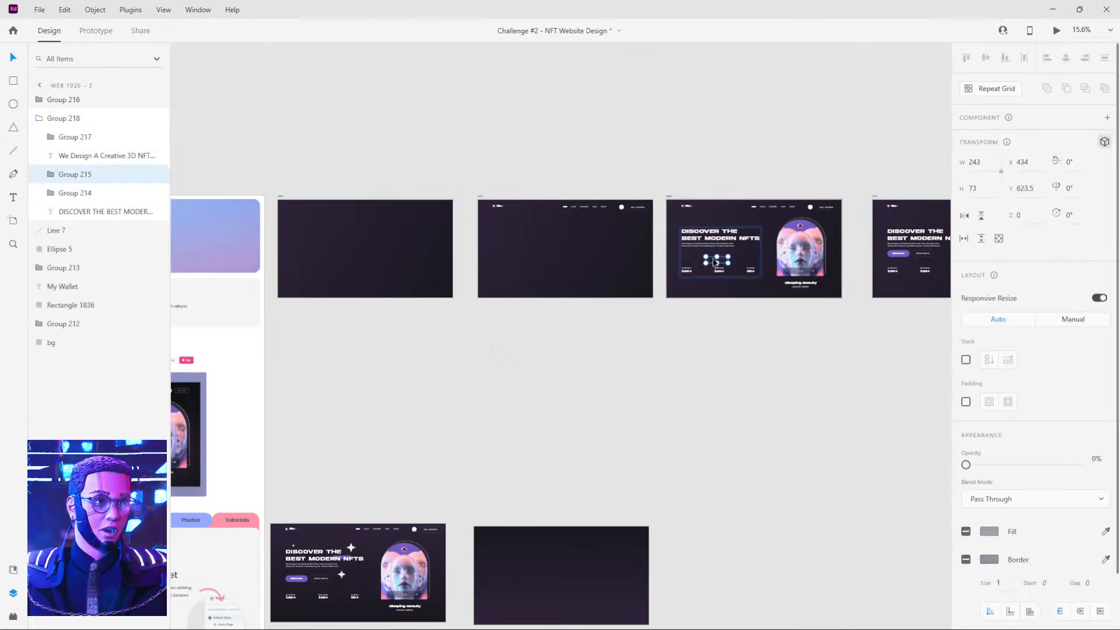
left_click(511, 258)
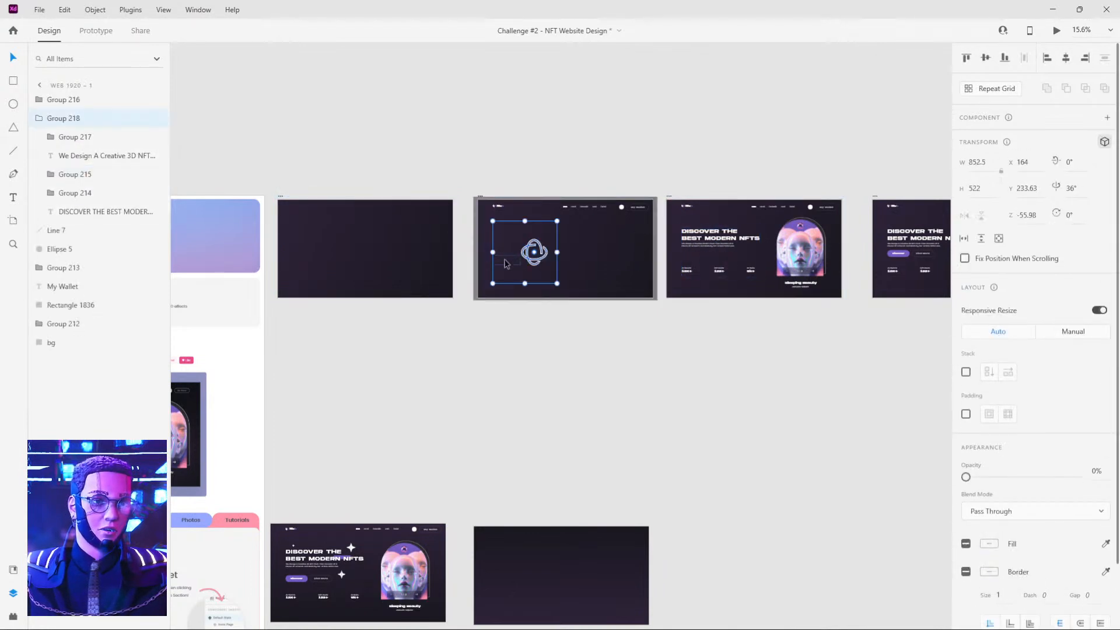
left_click(506, 262)
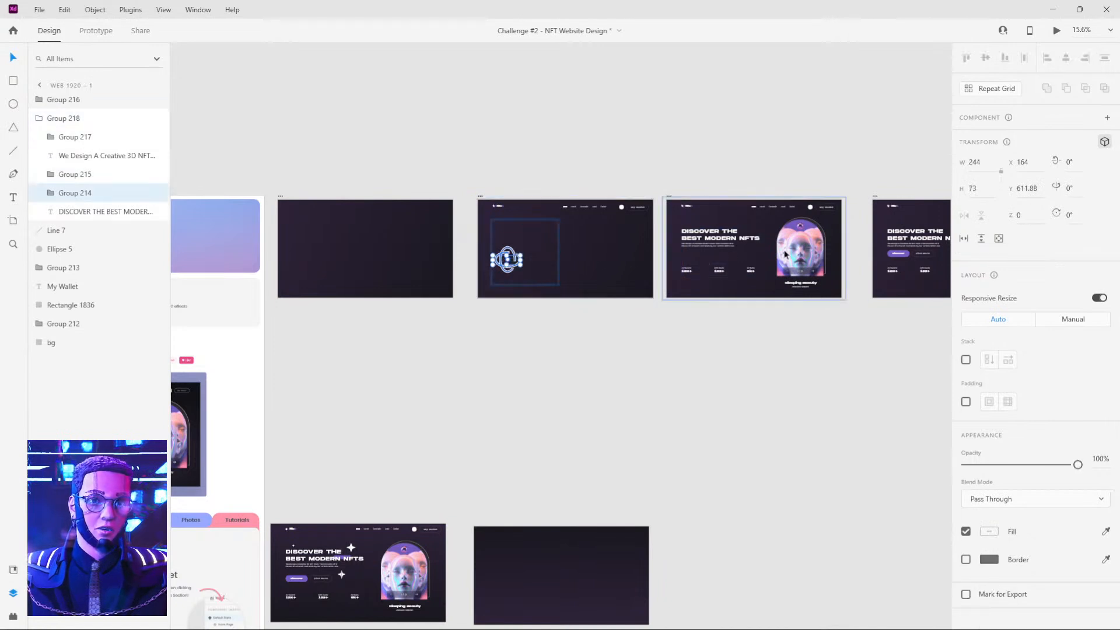
left_click(899, 255)
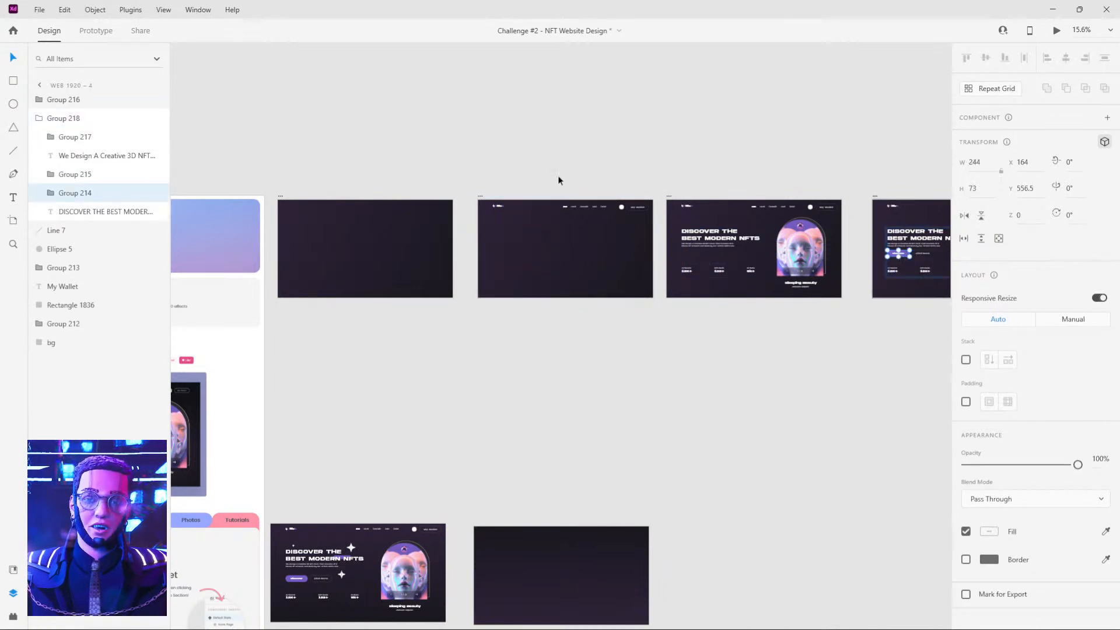
left_click(596, 195)
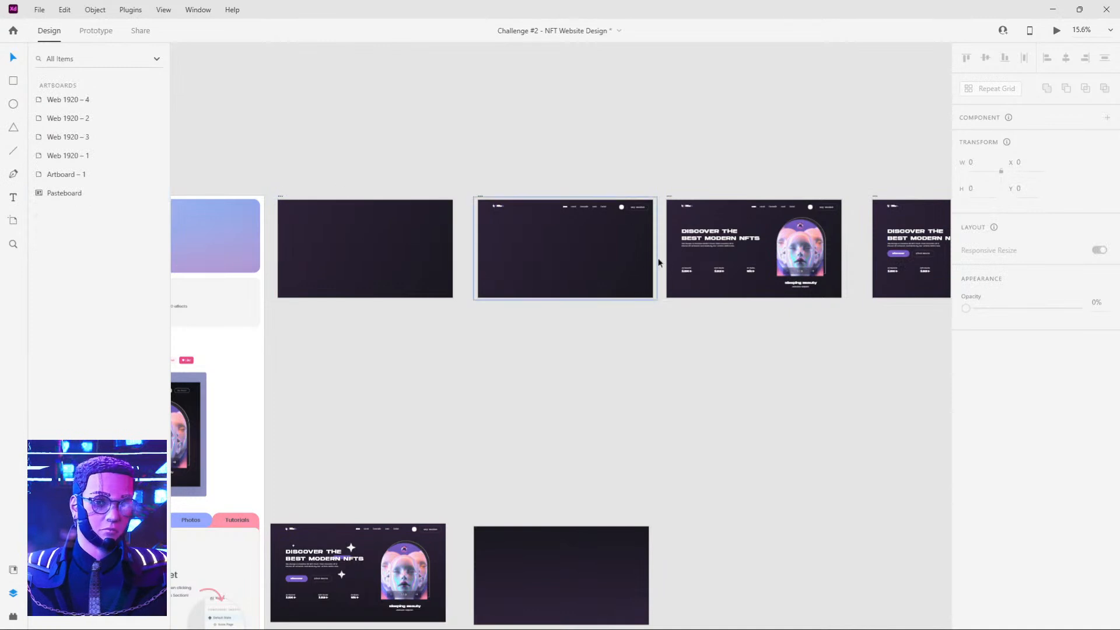
Compare the position, rotation and opacity of the headline text group across the four Web 1920 artboards.
scroll(656, 259, "up", 3)
left_click(709, 255)
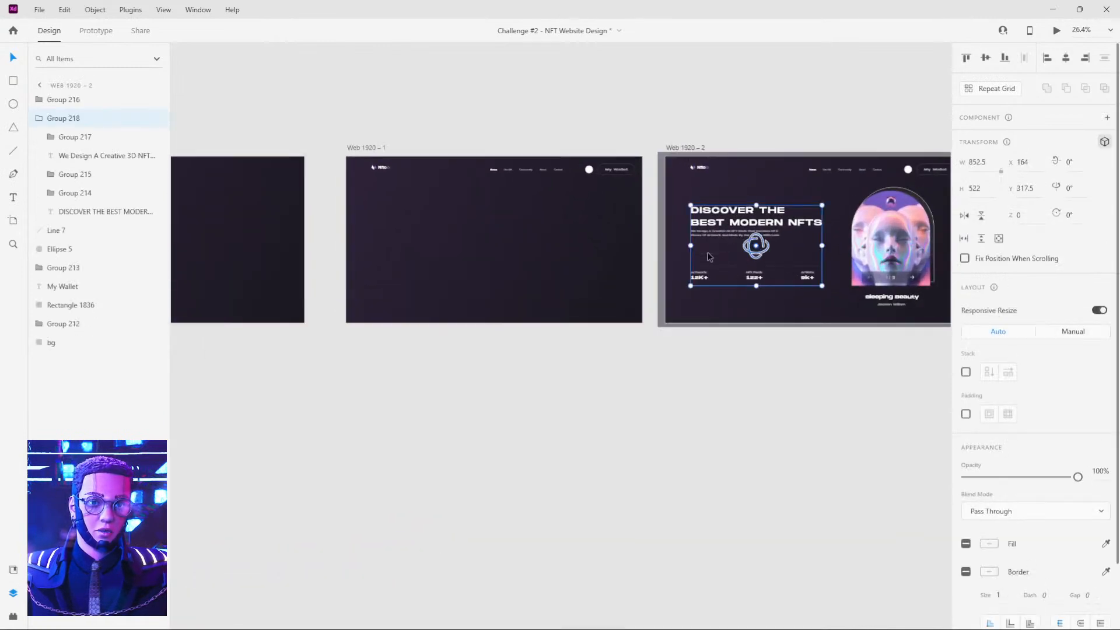
double_click(707, 262)
left_click_drag(298, 113, 362, 113)
left_click(778, 243)
left_click(784, 224)
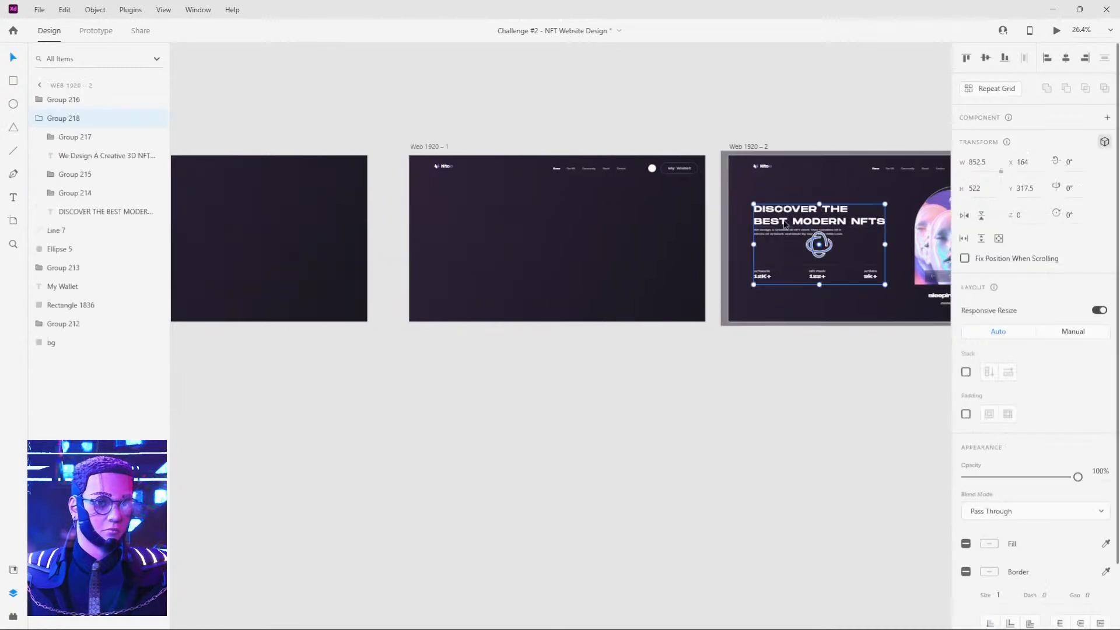
left_click(469, 224)
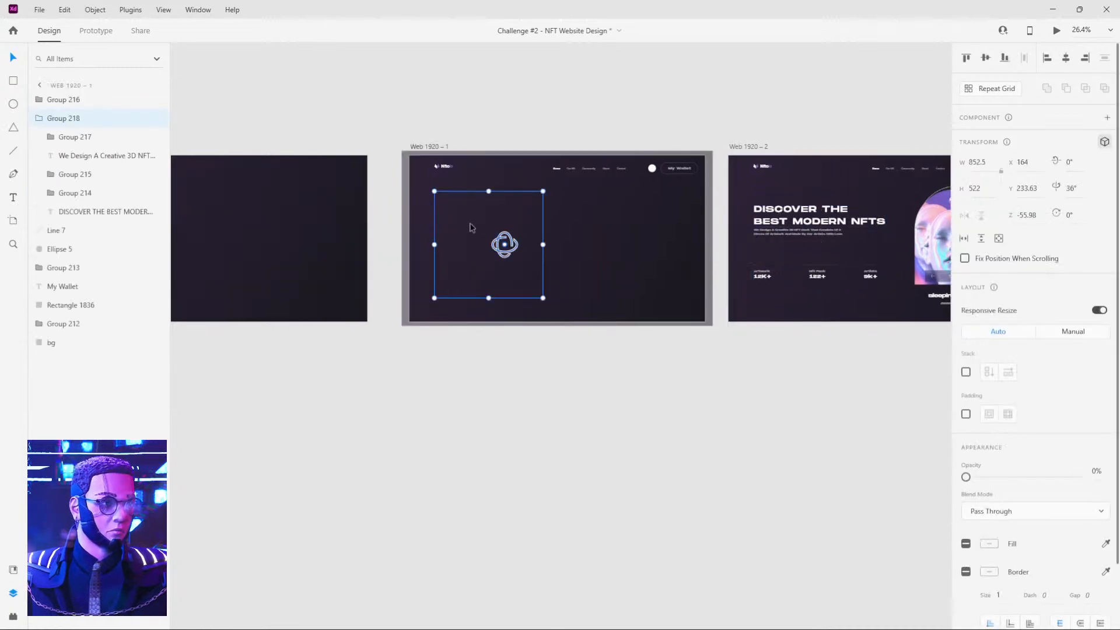
left_click(196, 222)
scroll(846, 233, "right", 5)
left_click(862, 231)
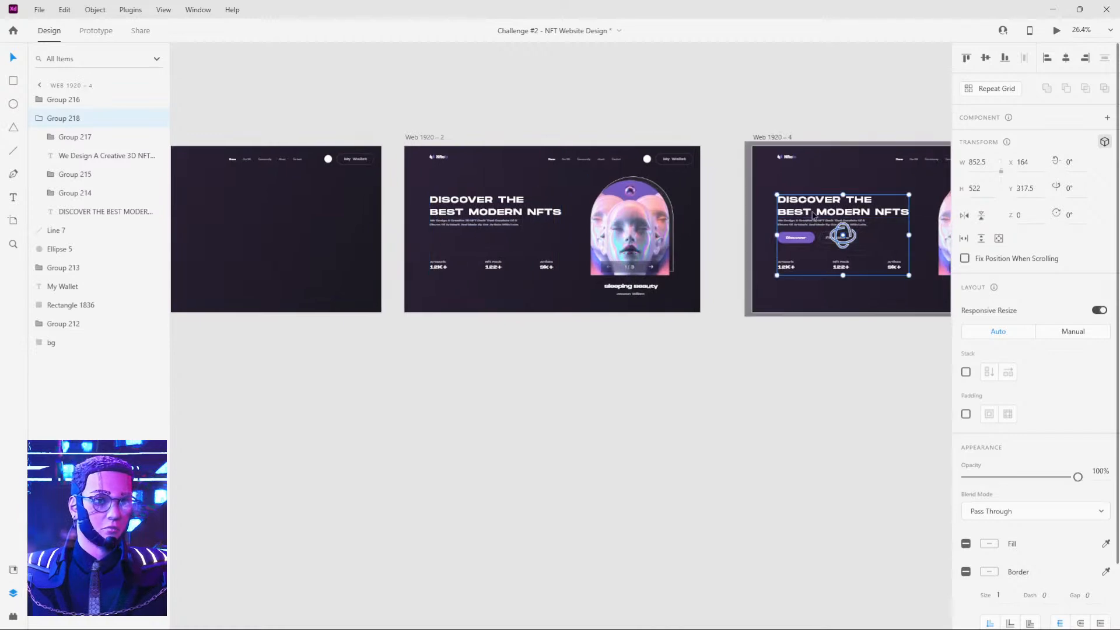
Preview the prototype from Web 1920 – 3 to check how the text and buttons animate in.
scroll(426, 202, "left", 8)
scroll(281, 163, "up", 1)
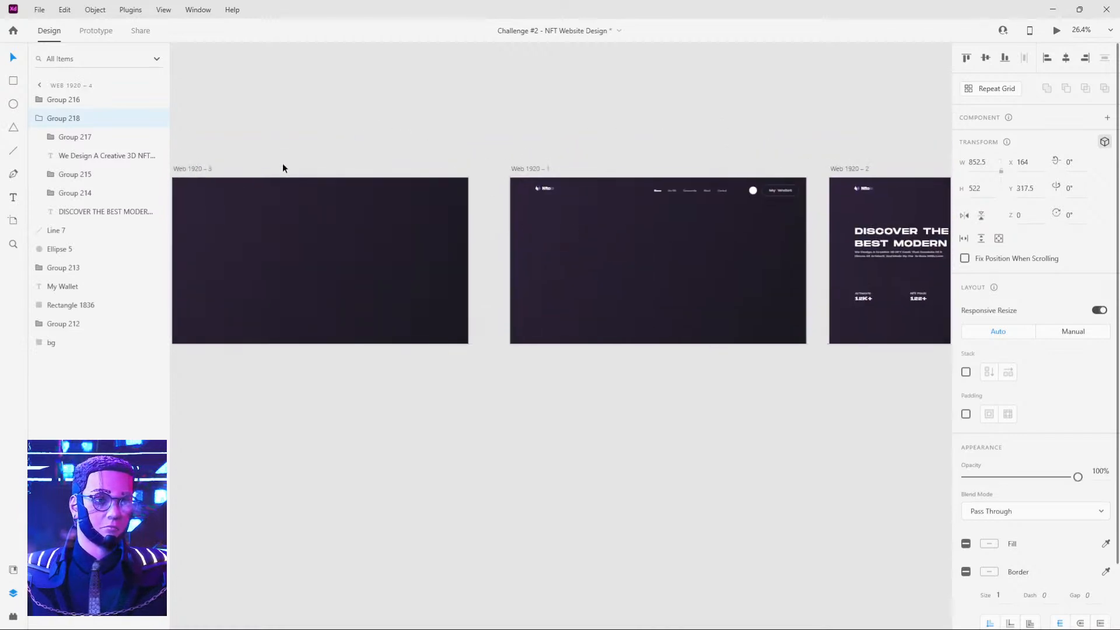
left_click(1056, 30)
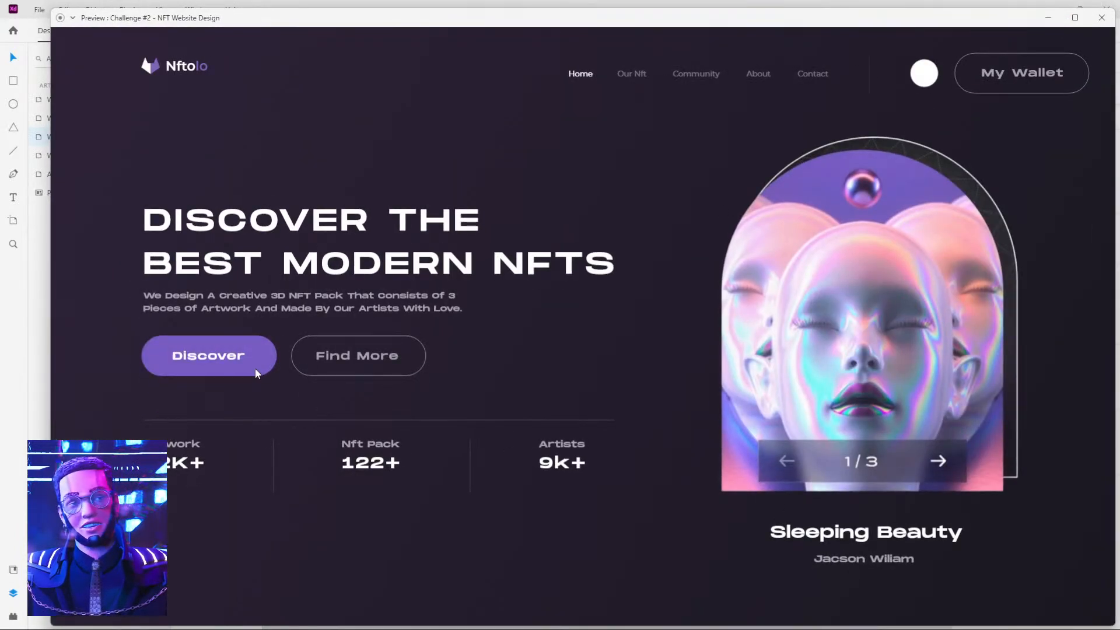
left_click(1103, 17)
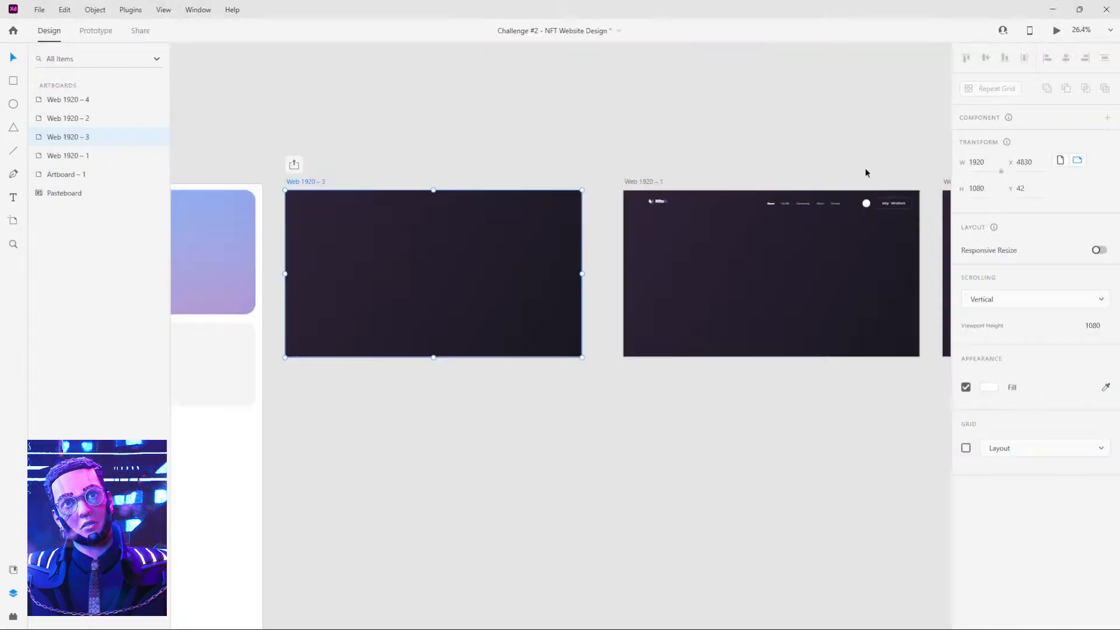
Restore the opacity of the Discover and Find More buttons on Web 1920 – 2 to 100%.
left_click(327, 174)
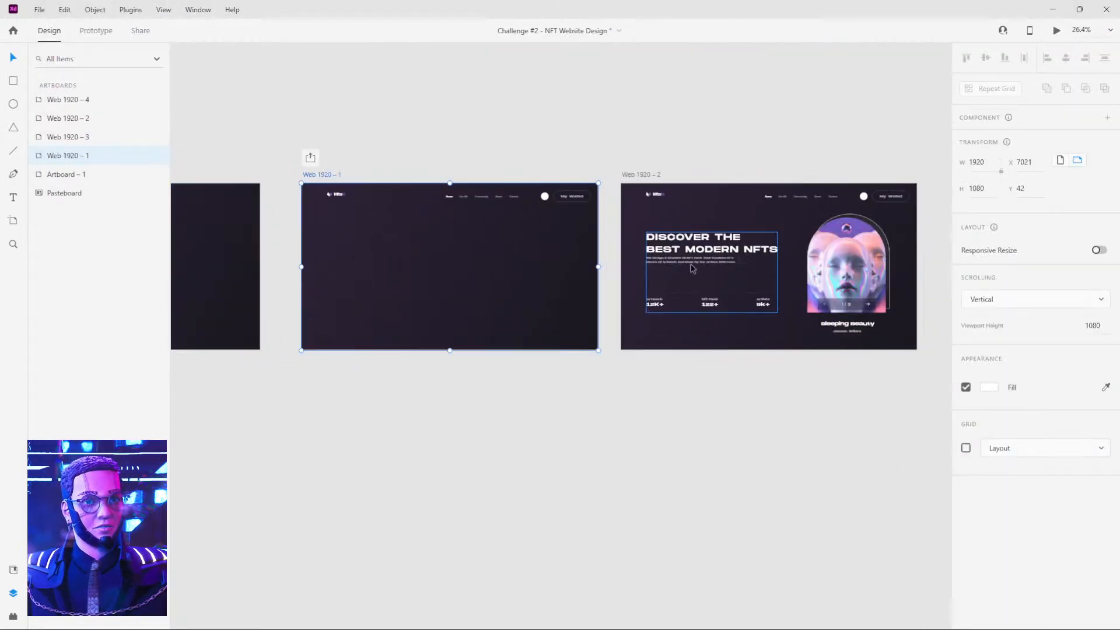
left_click(682, 282)
double_click(671, 285)
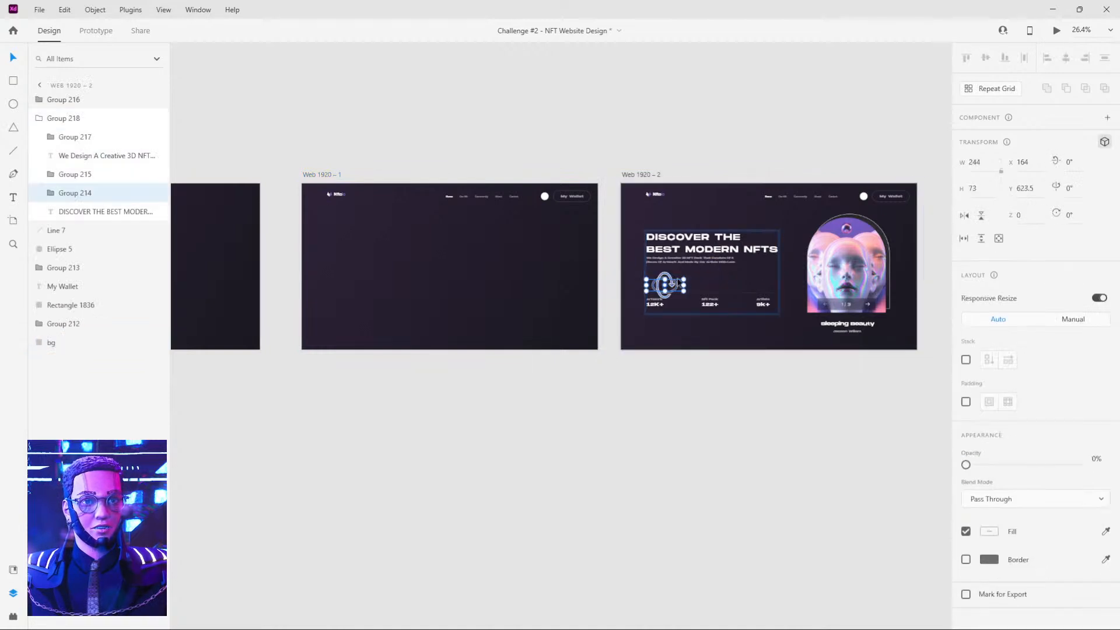
left_click(705, 285, "shift")
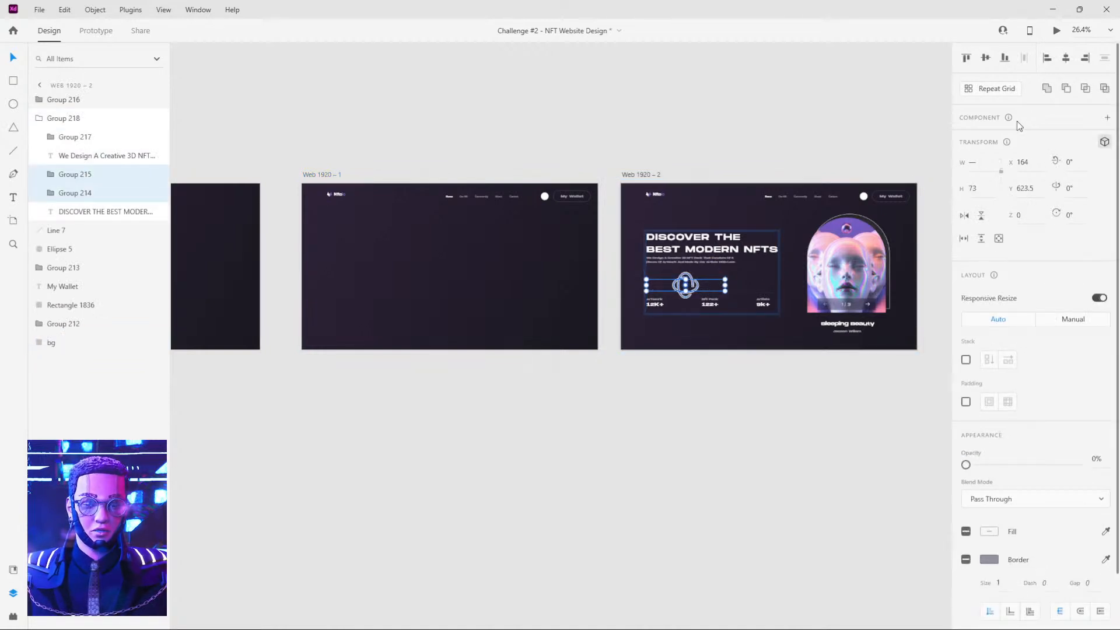
left_click(948, 113)
Preview the prototype from Web 1920 – 3 to check the animation with the buttons restored on Web 1920 – 2.
left_click(1057, 32)
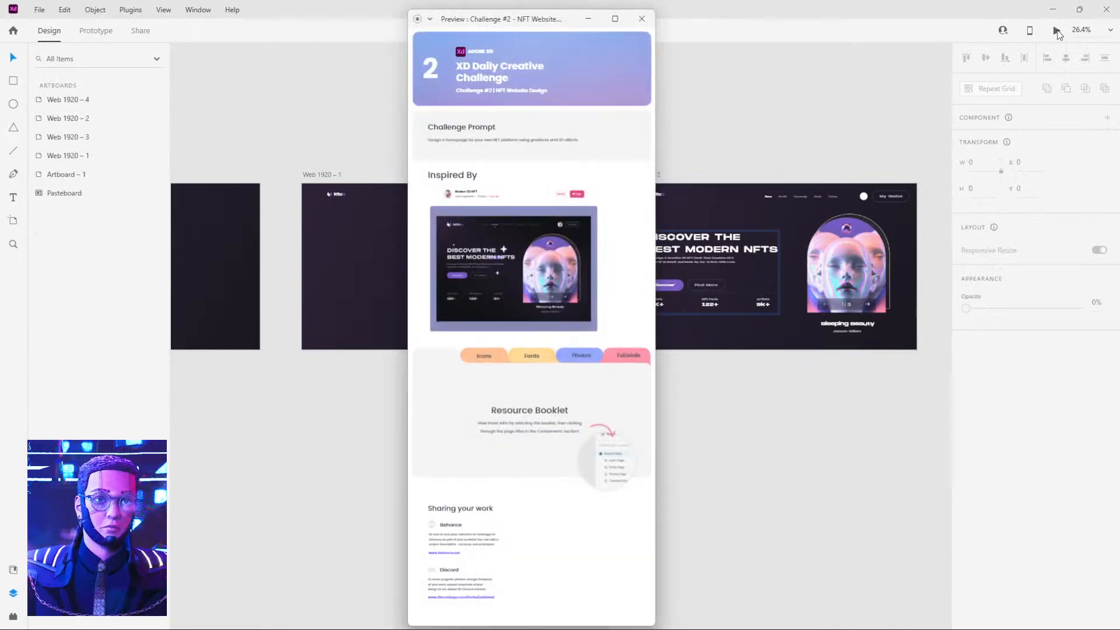
left_click(642, 19)
scroll(700, 133, "left", 5)
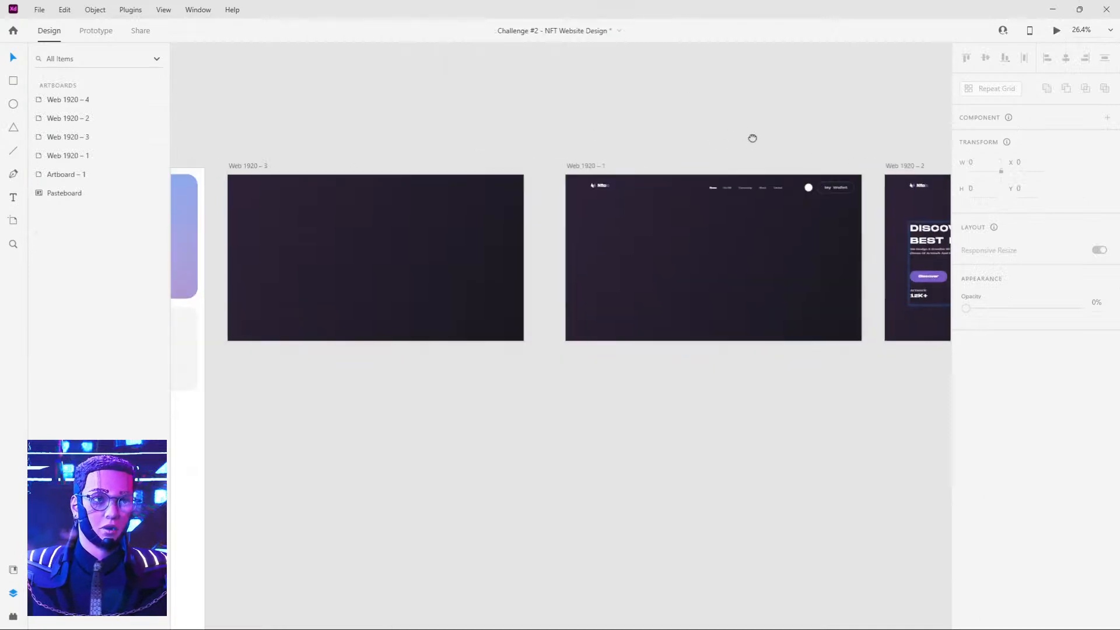
left_click(270, 176)
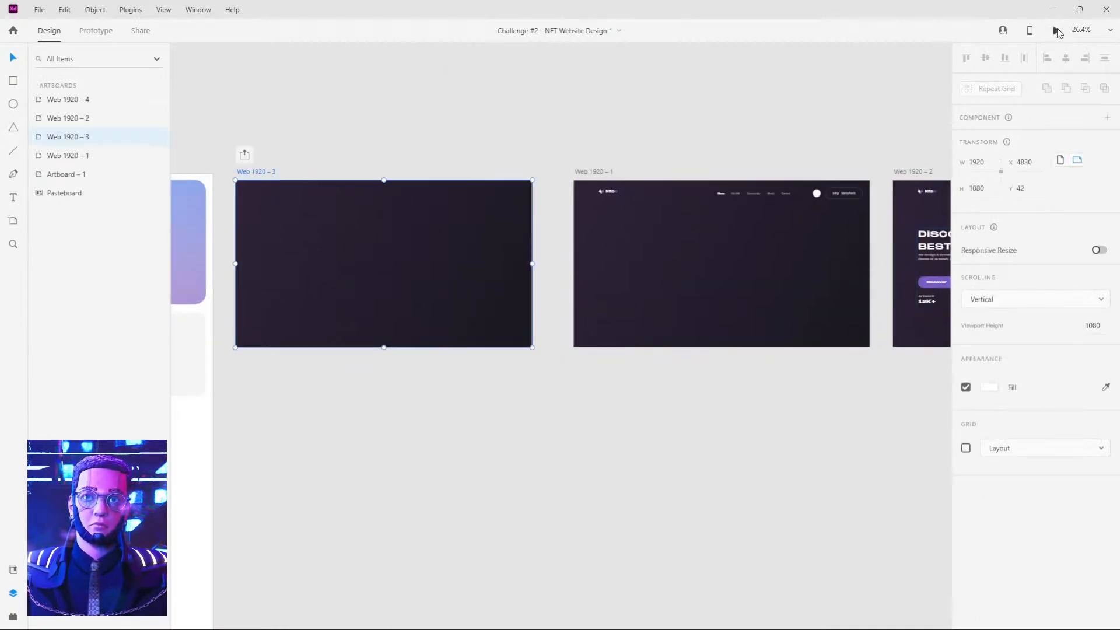
left_click(1057, 30)
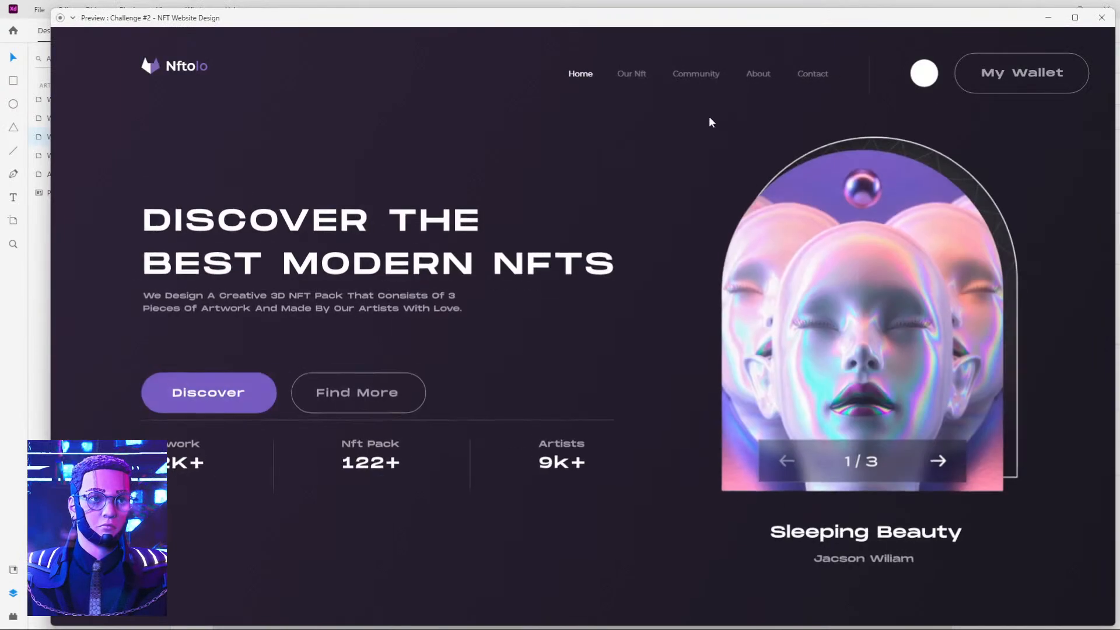
left_click(1111, 21)
Move the Discover and Find More buttons on Web 1920 – 2 up to Y 563.5.
left_click_drag(841, 158, 406, 174)
left_click_drag(720, 172, 506, 160)
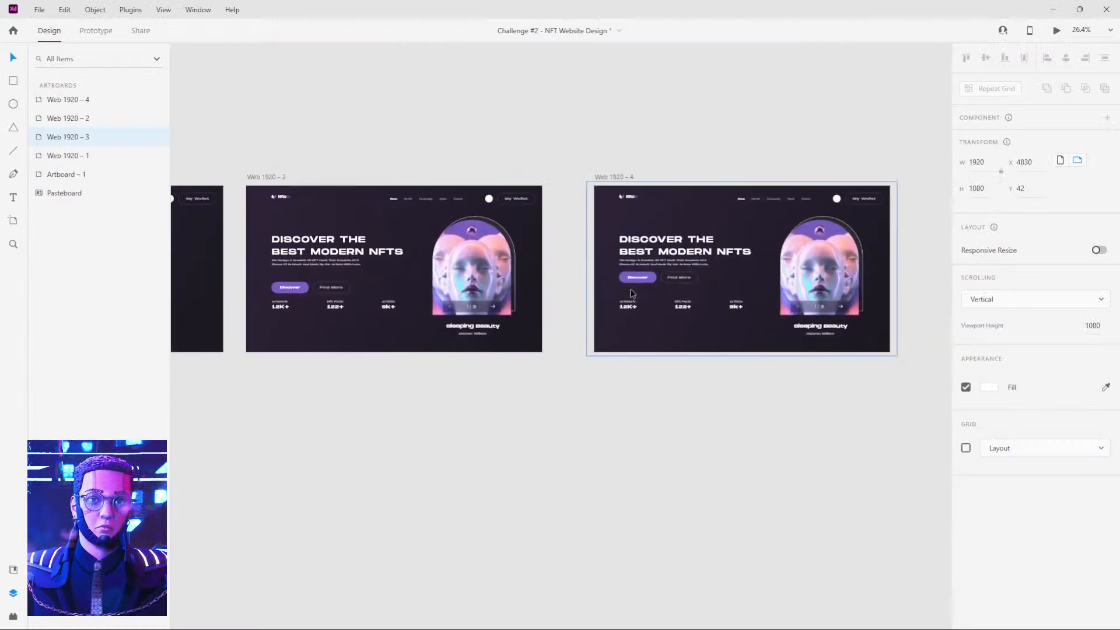
left_click(298, 288)
double_click(298, 288)
left_click(332, 287, "shift")
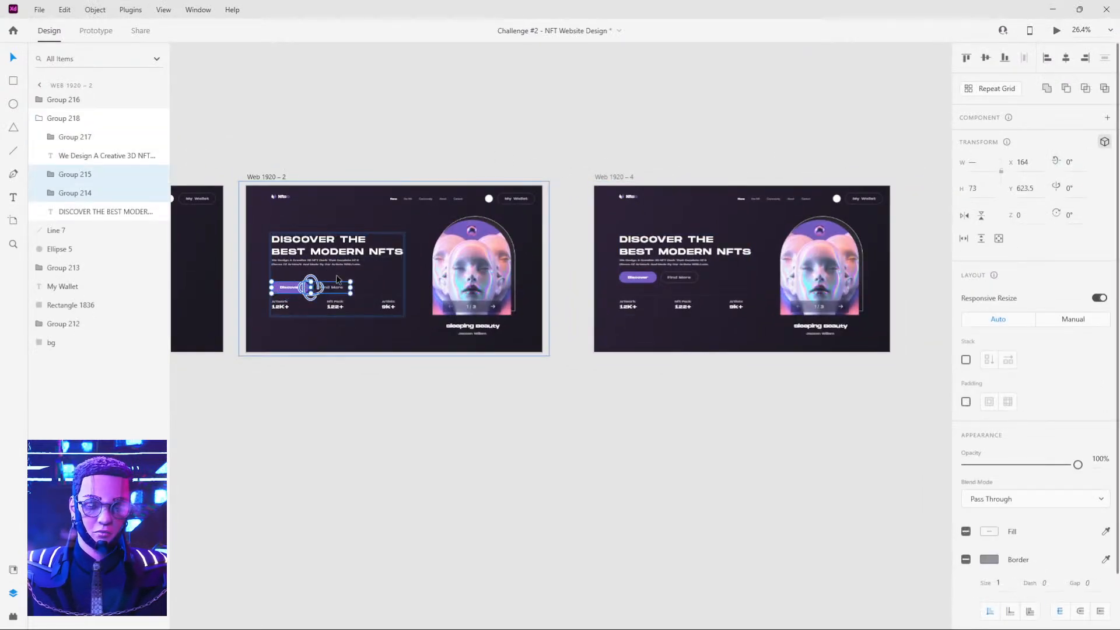
key("shift+Up")
key("shift+Up")
key("shift+Up")
key("shift+Up")
key("shift+Up")
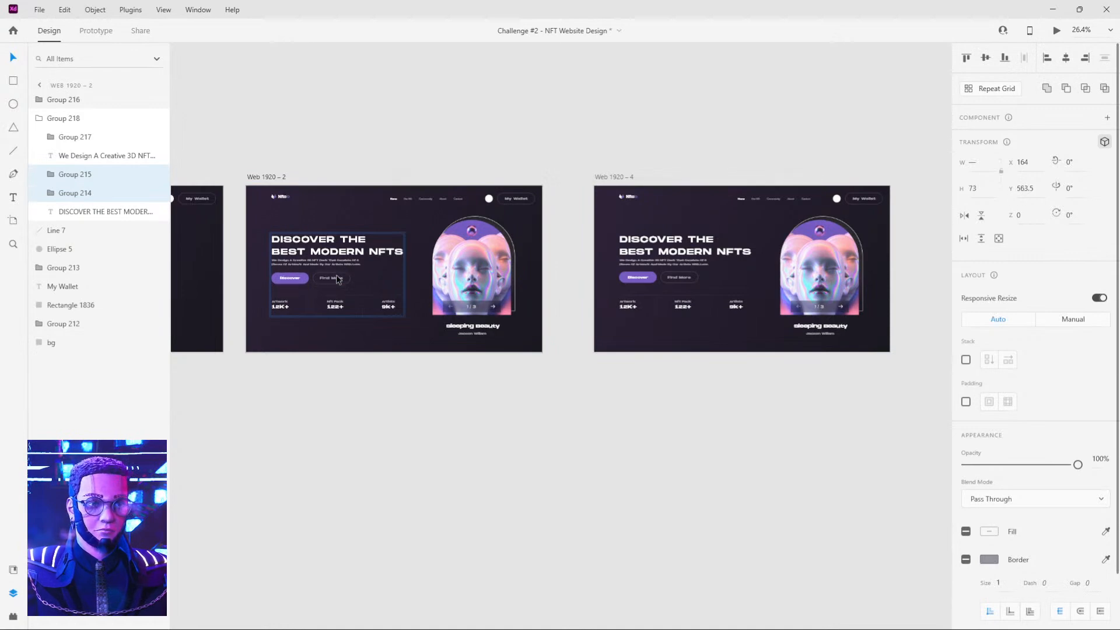
Copy the Y position 556.5 from the Web 1920 – 4 buttons to the Discover and Find More buttons on Web 1920 – 2.
scroll(772, 349, "up", 5)
double_click(399, 141)
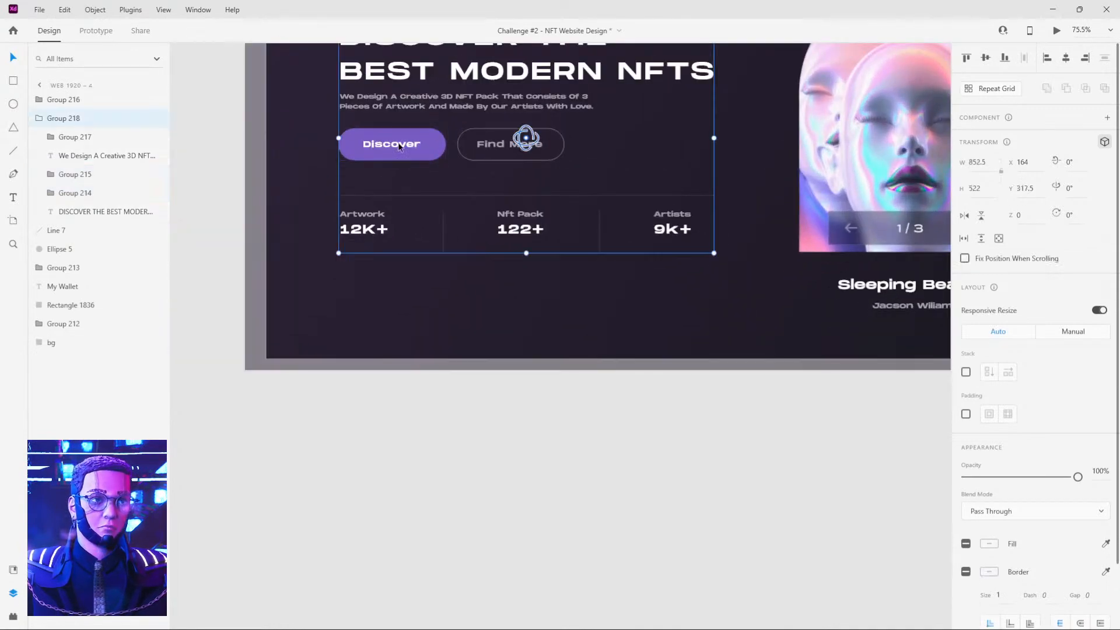
left_click(531, 146, "shift")
left_click(1036, 191)
key("ctrl+c")
scroll(587, 310, "down", 4)
left_click(344, 233)
double_click(343, 233)
left_click(392, 224, "shift")
left_click(1031, 187)
key("ctrl+v")
key("Return")
left_click(656, 385)
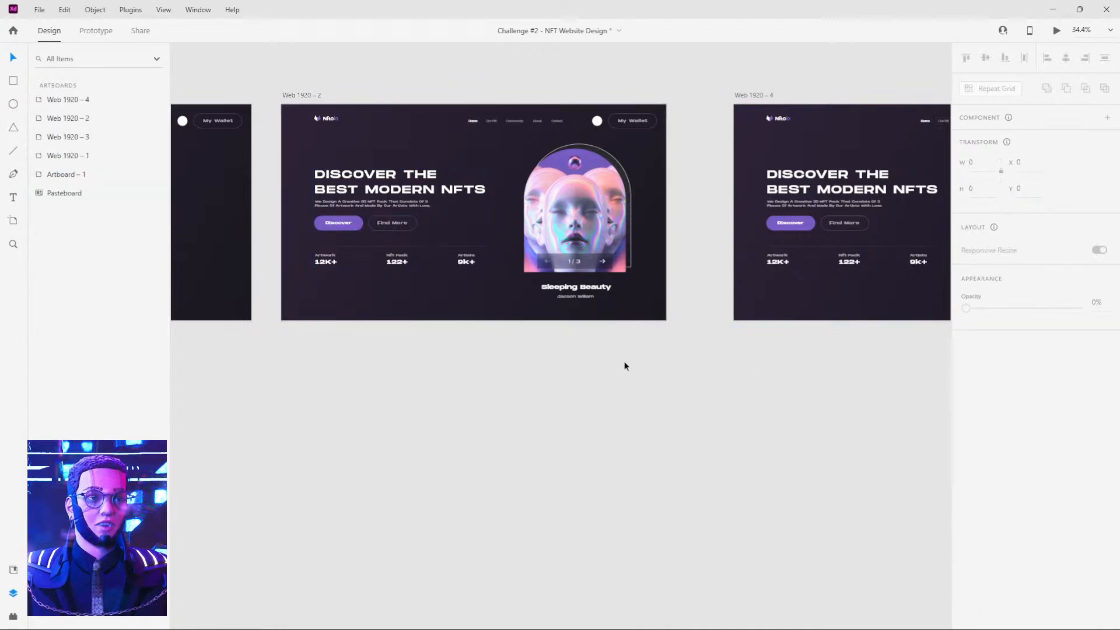
Preview the prototype from Web 1920 – 3 with the aligned buttons, and switch to the Behance live page in the browser.
scroll(607, 328, "down", 2)
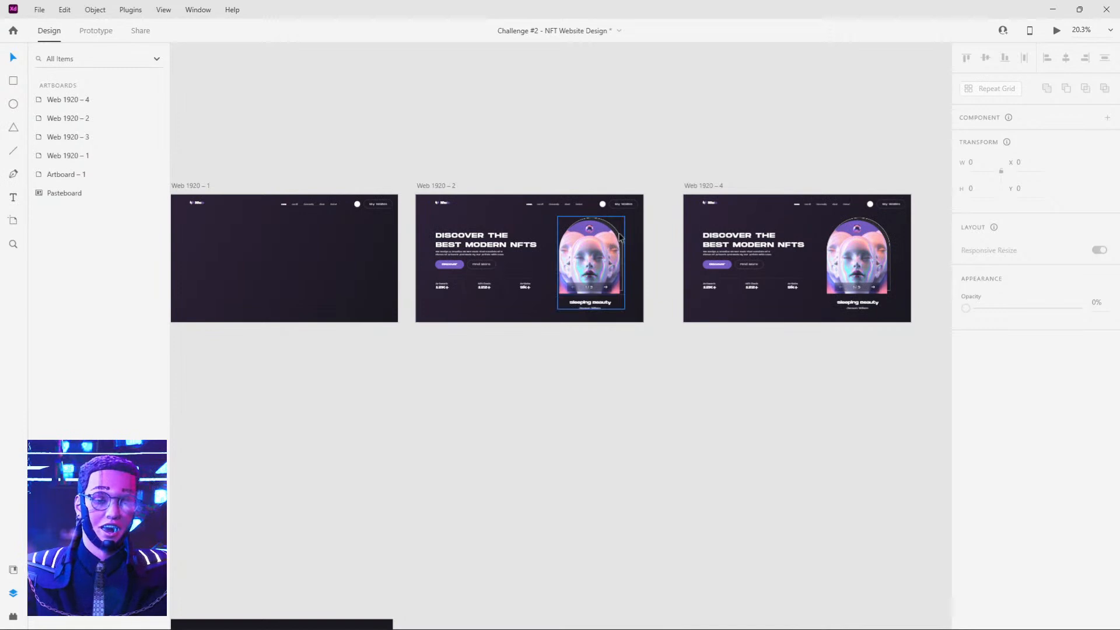
scroll(546, 152, "left", 5)
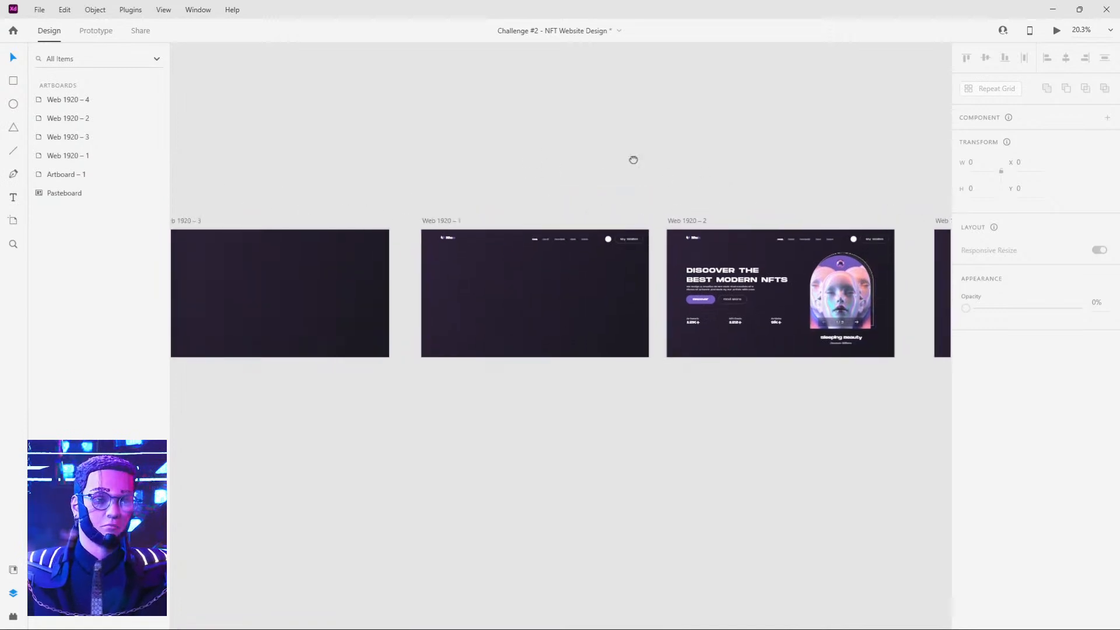
left_click(327, 209)
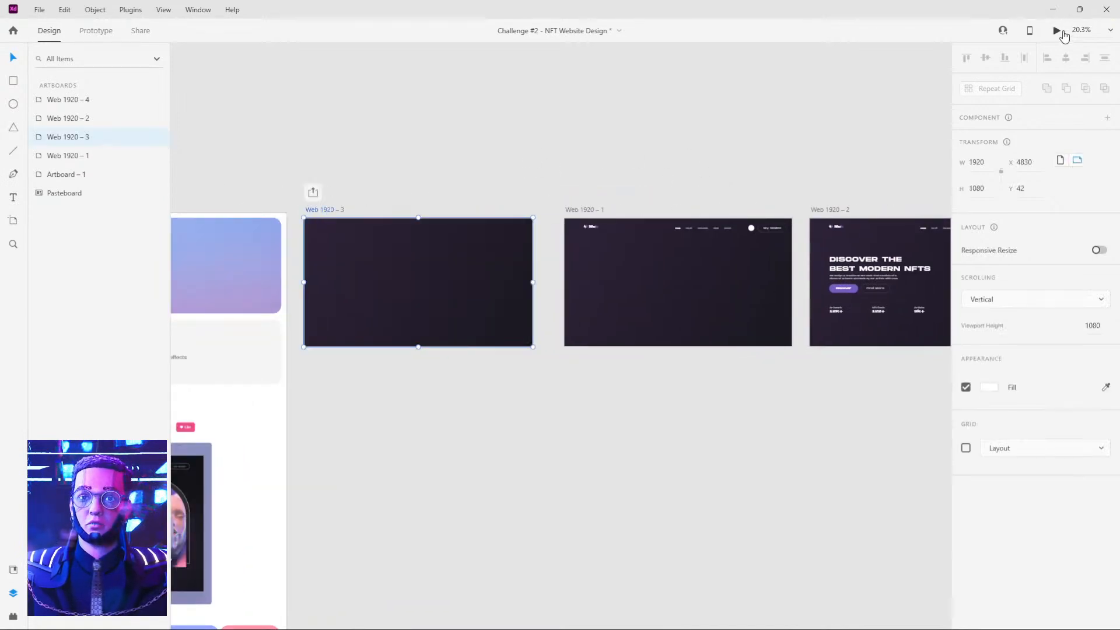
left_click(1057, 30)
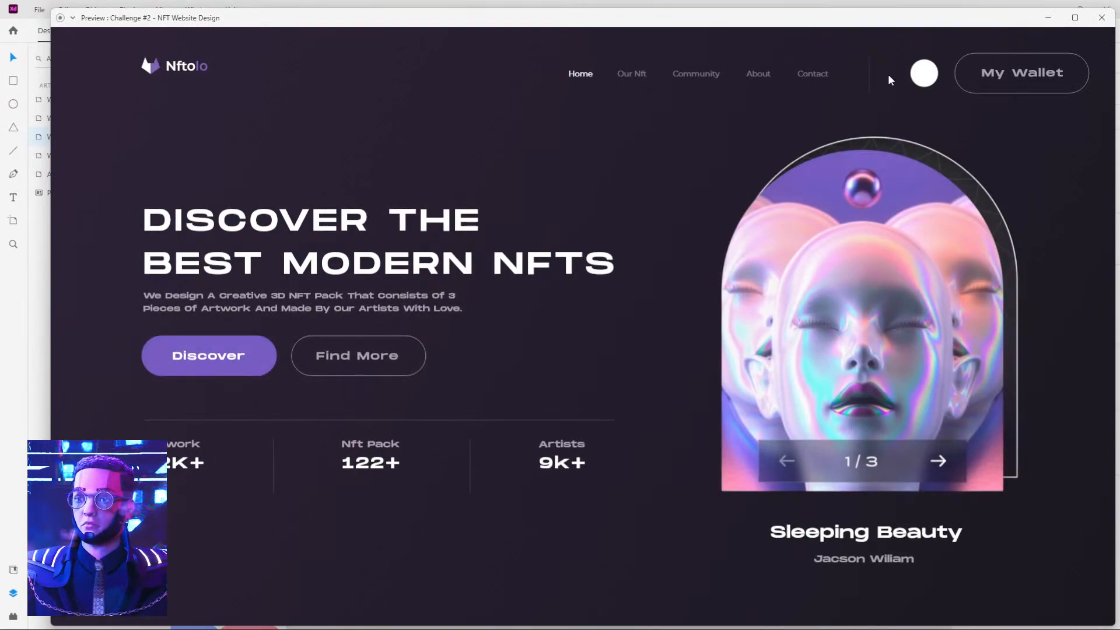
left_click(1047, 21)
key("alt+Tab")
key("alt+Tab")
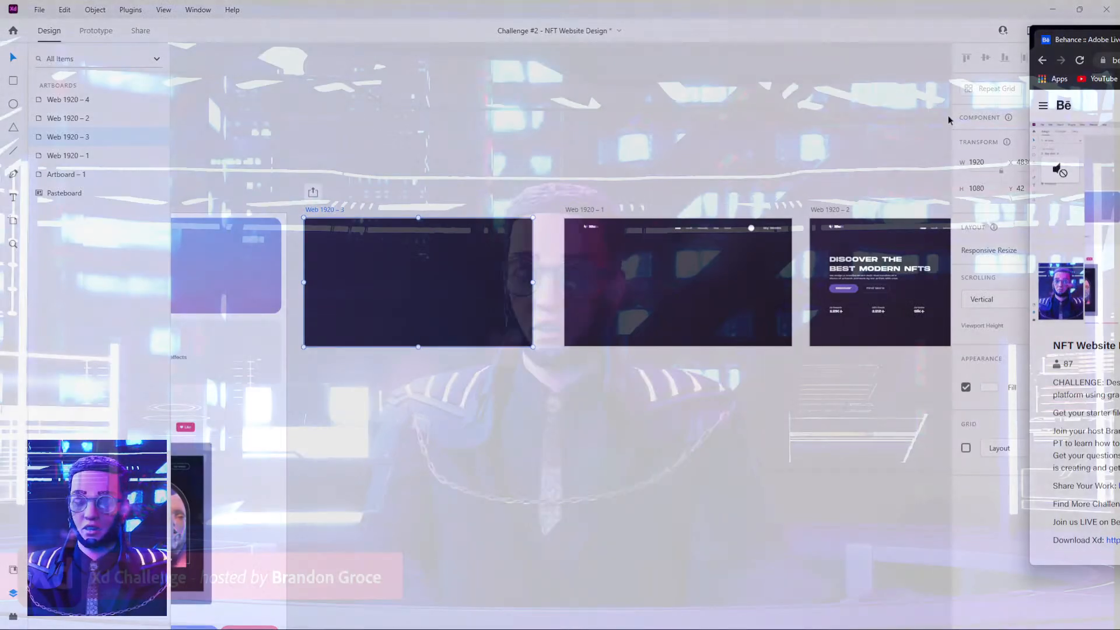
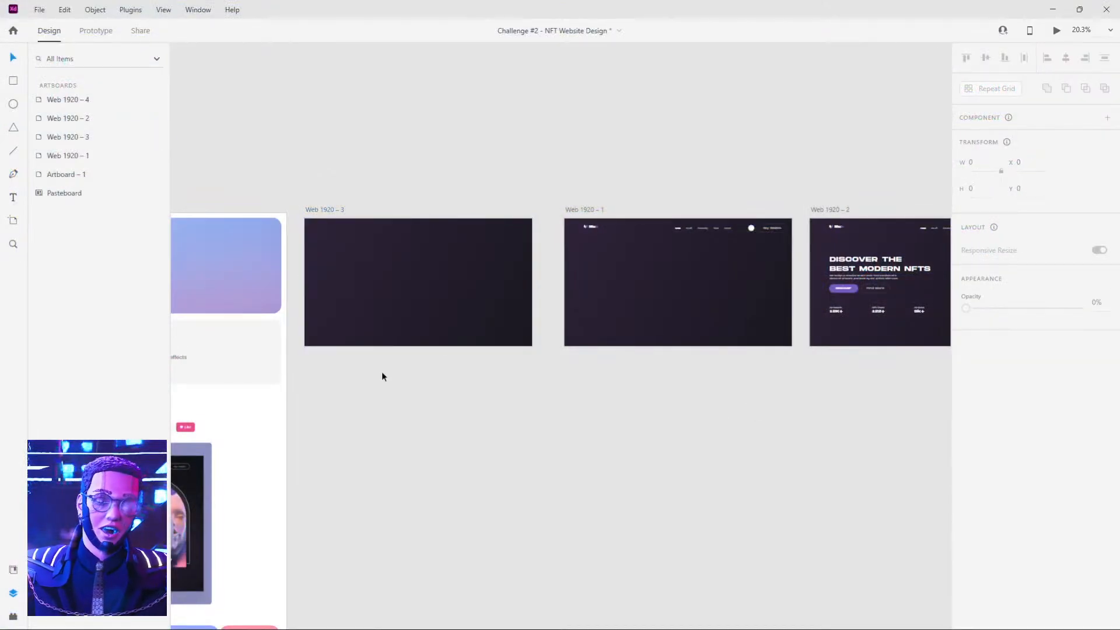
Play the prototype preview starting from the empty Web 1920 – 3 artboard to review the complete homepage animation.
scroll(382, 377, "up", 2)
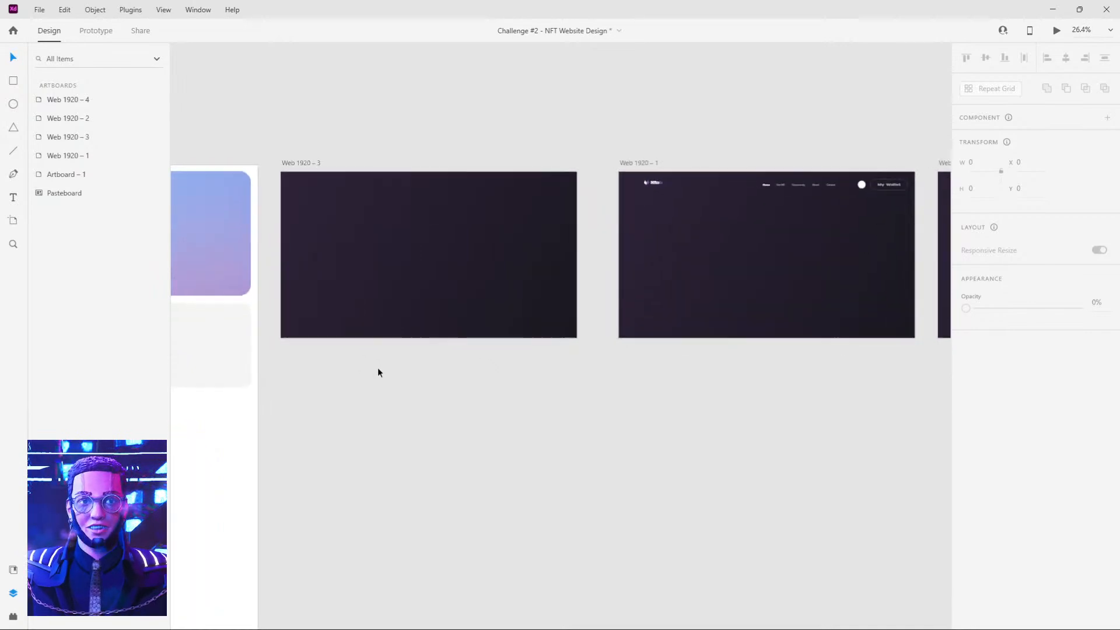
left_click(295, 162)
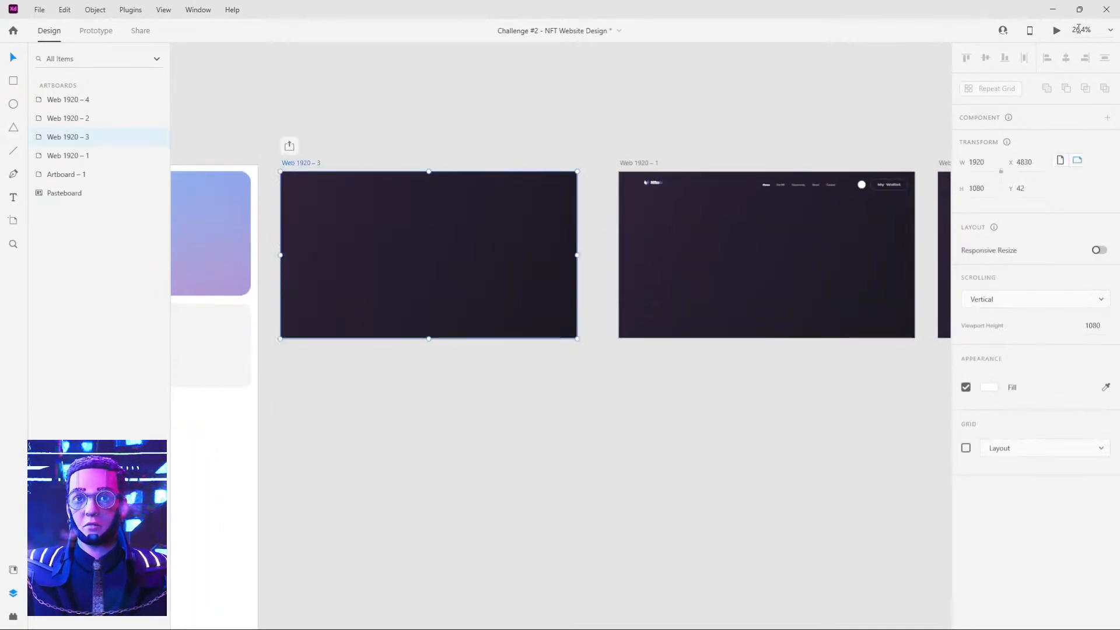
left_click(1057, 30)
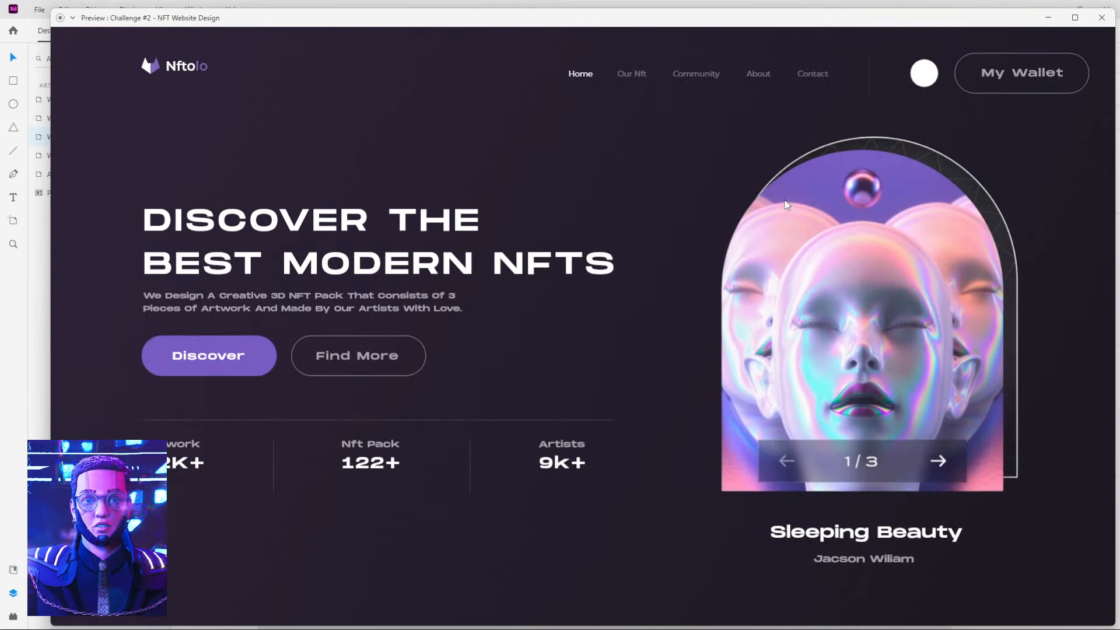